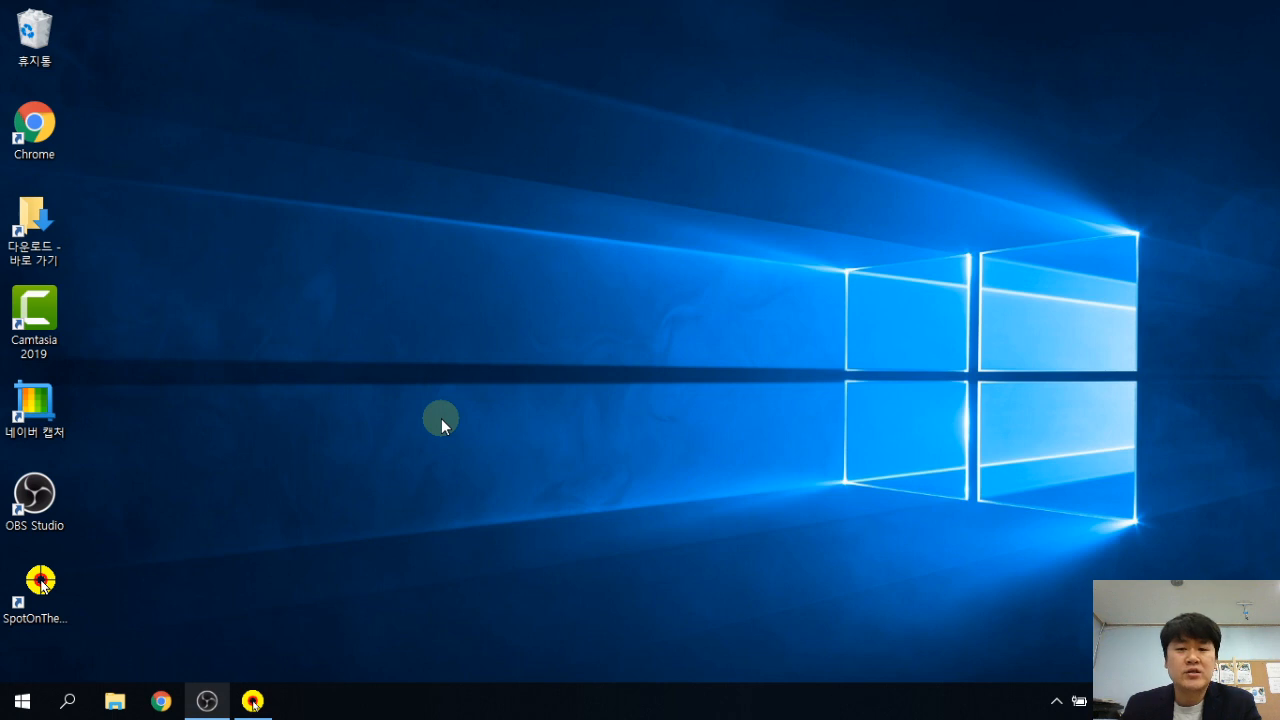
# Launch Chrome from the taskbar so a blank new tab is ready.
pyautogui.click(370, 466)
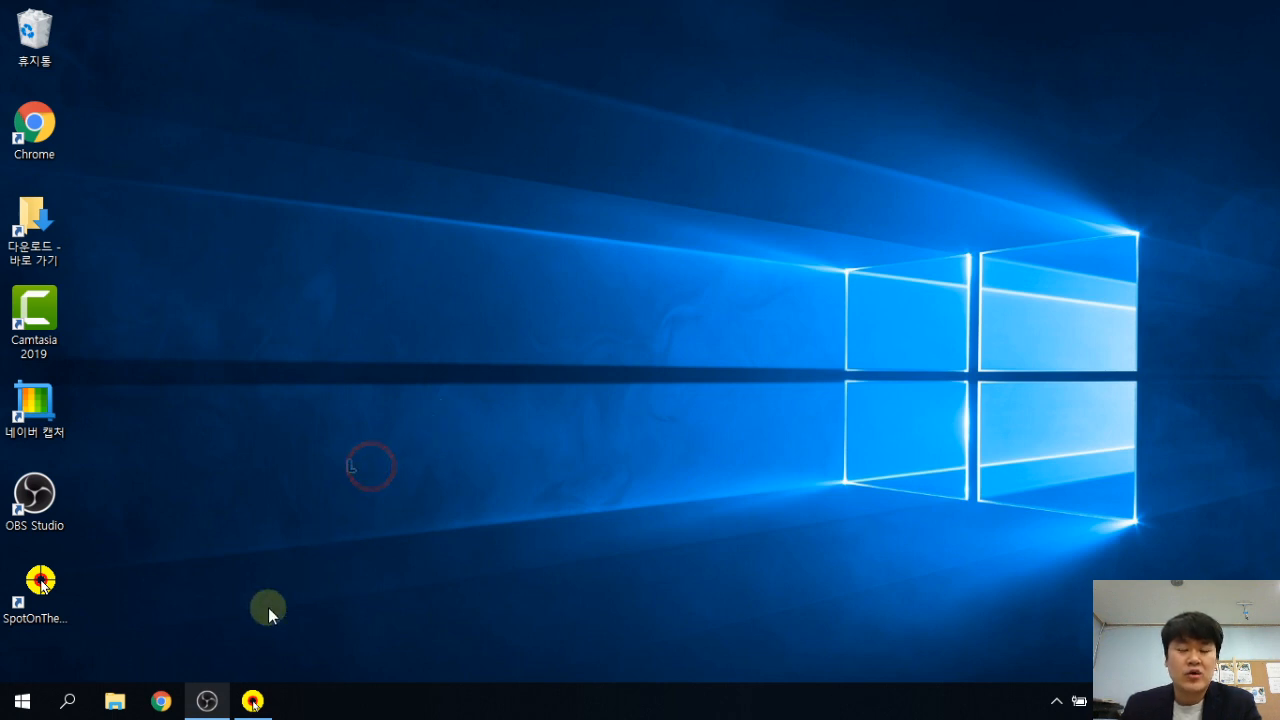
pyautogui.click(162, 700)
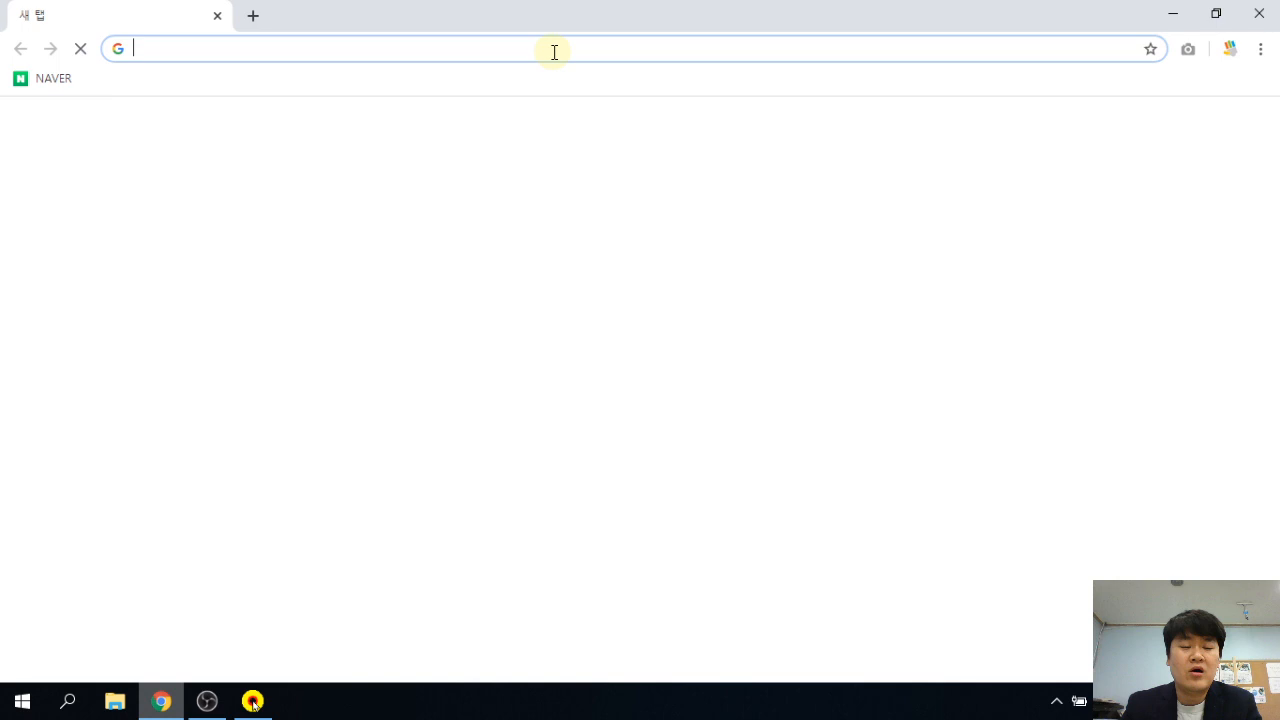
# Go to hellosoft.fun and bring up its education course menu.
pyautogui.write('hellosoft.fun')
pyautogui.press('Return')
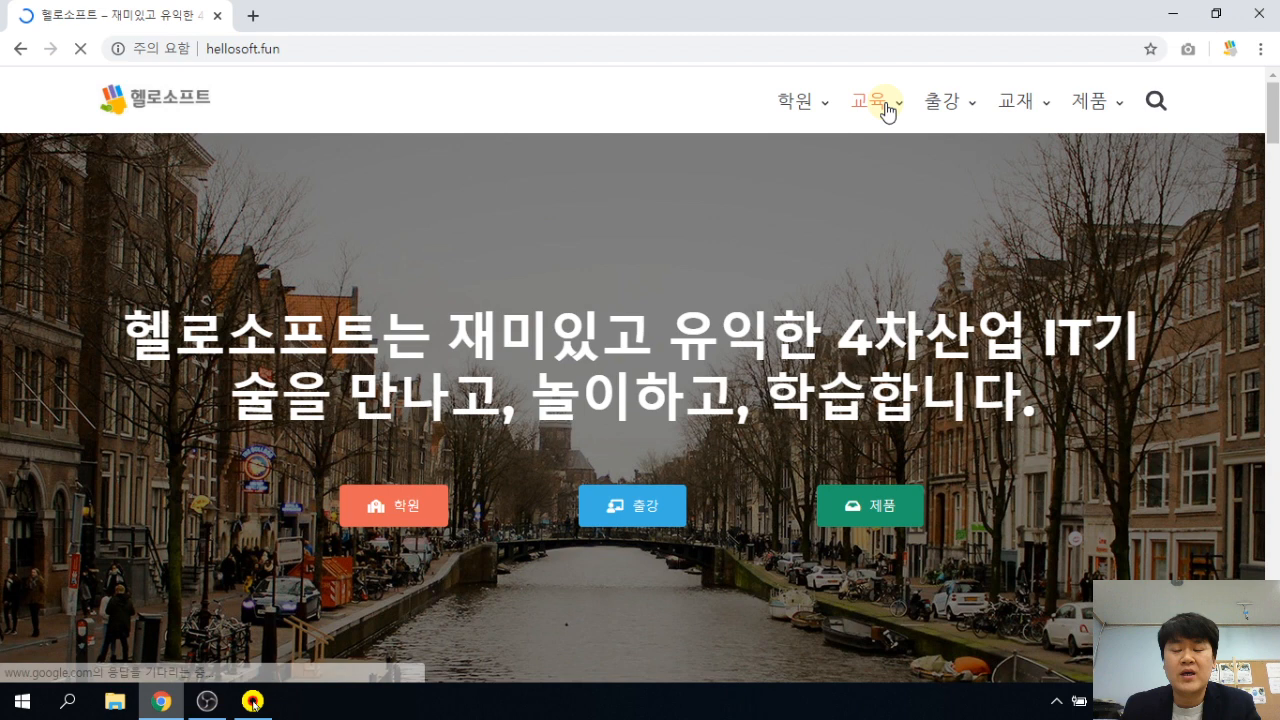
pyautogui.click(887, 112)
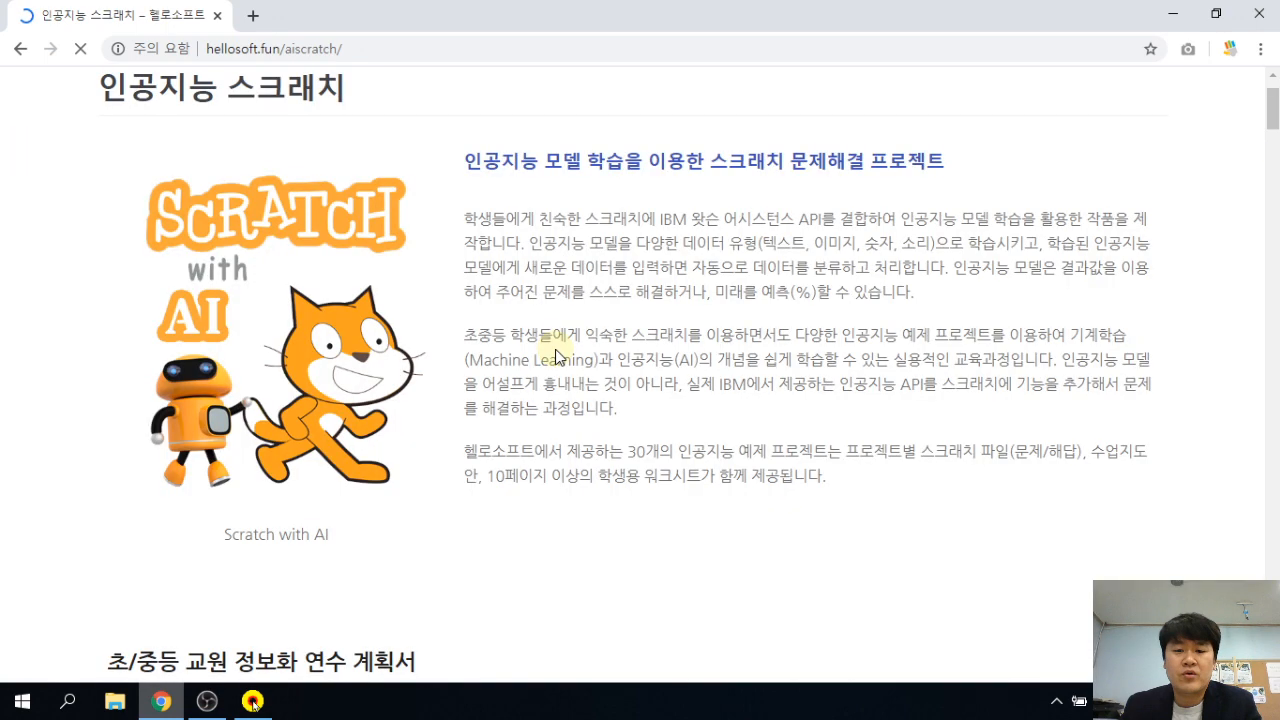
# Find Smart Classroom on the AI Scratch page and download 01_스마트교실_예제.sb3.
pyautogui.scroll(-5, 557, 357)
pyautogui.scroll(-5, 557, 352)
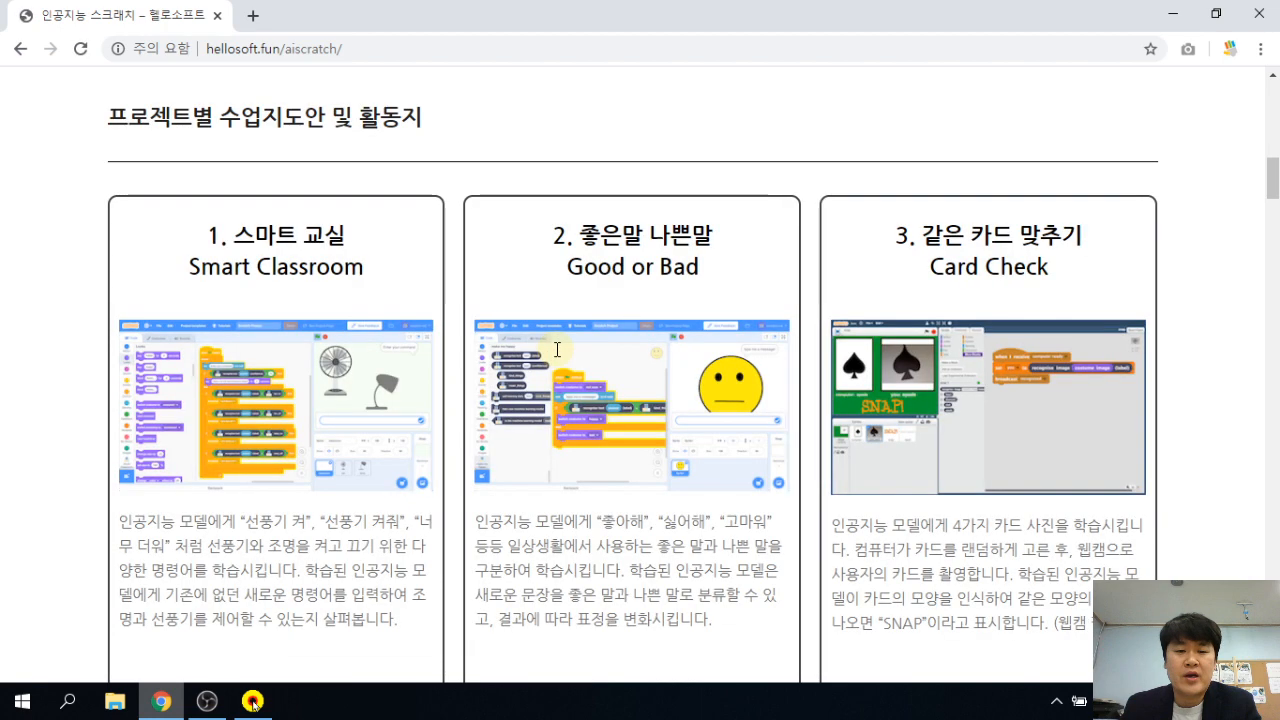
pyautogui.scroll(1, 240, 140)
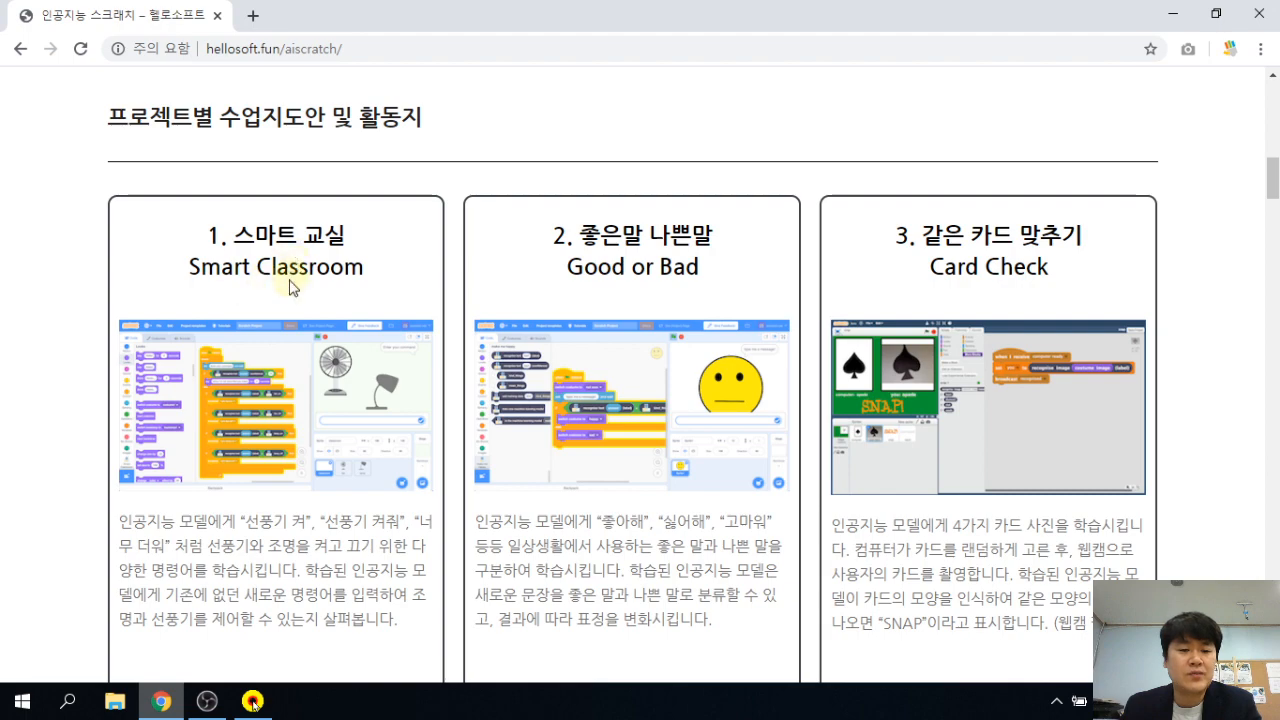
pyautogui.scroll(-1, 308, 390)
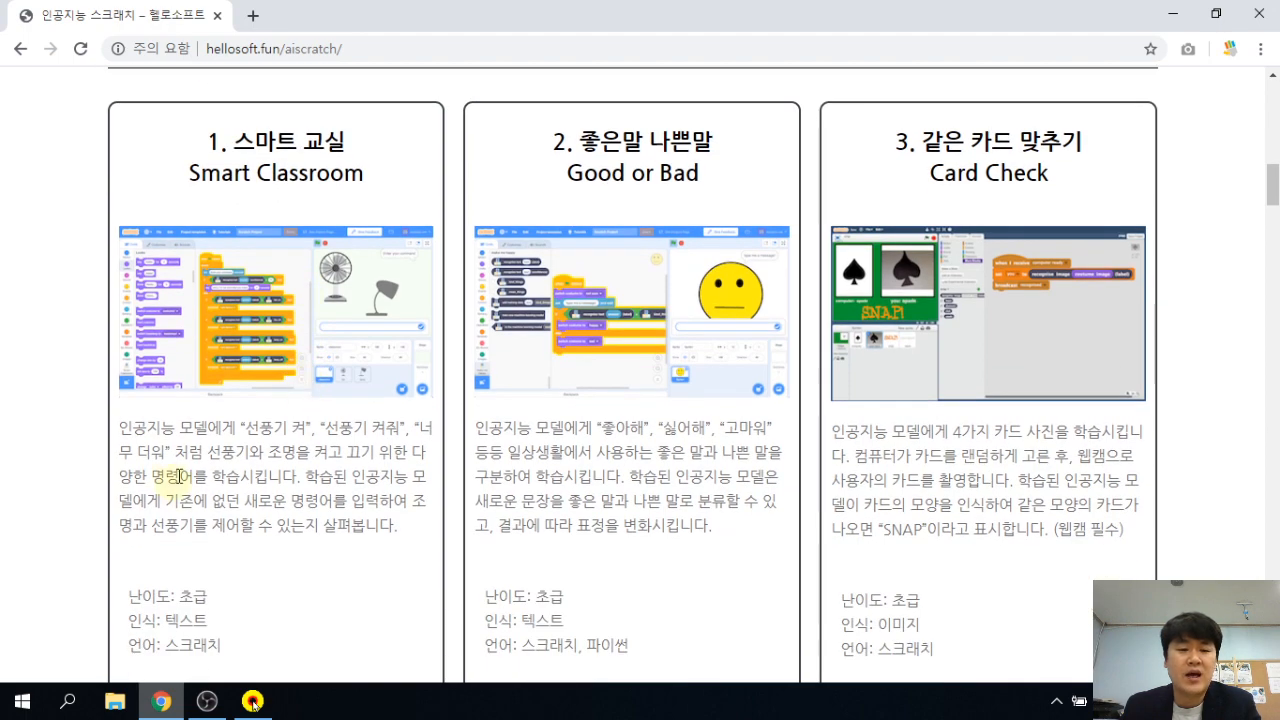
pyautogui.scroll(-1, 220, 447)
pyautogui.scroll(-4, 220, 447)
pyautogui.scroll(3, 218, 445)
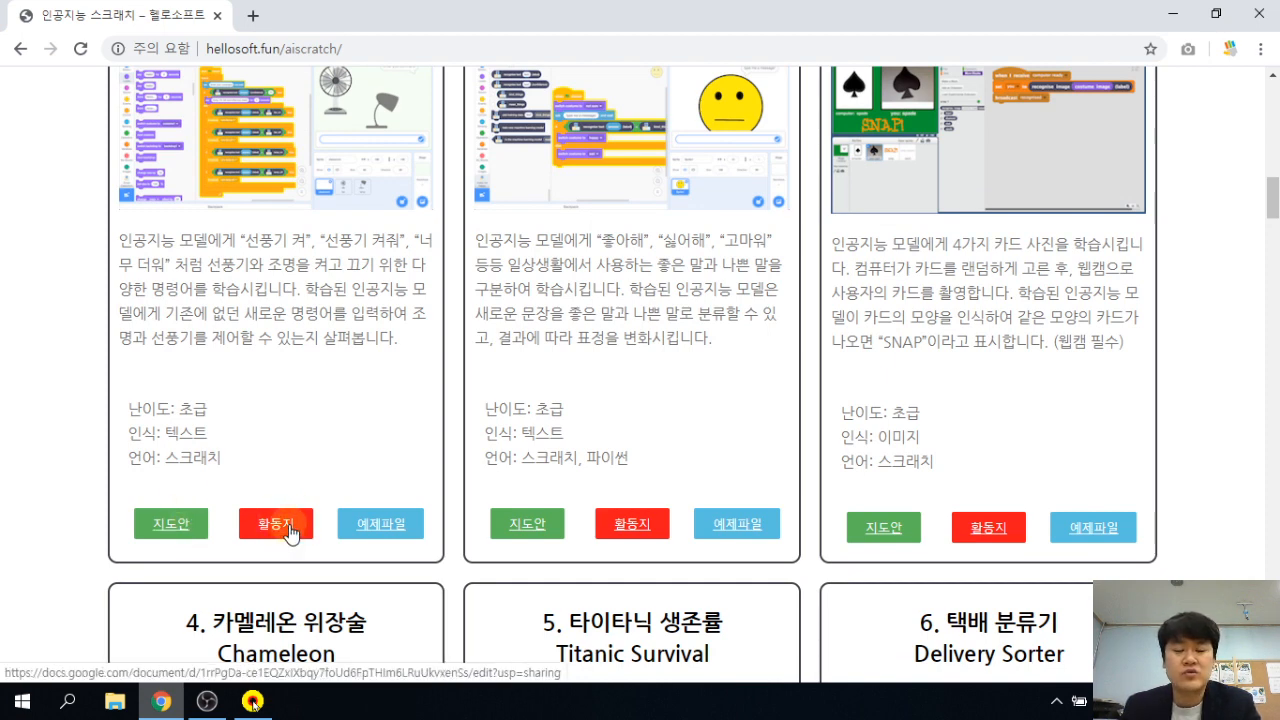
pyautogui.click(388, 525)
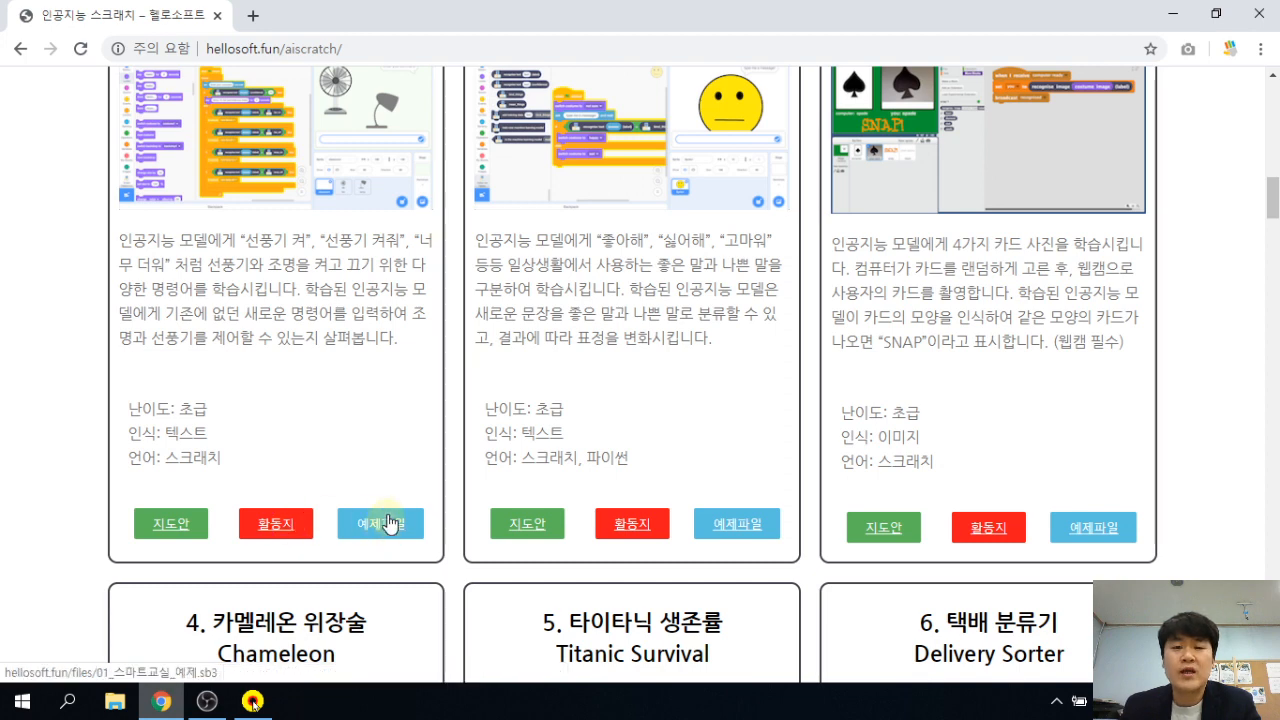
pyautogui.scroll(1, 390, 523)
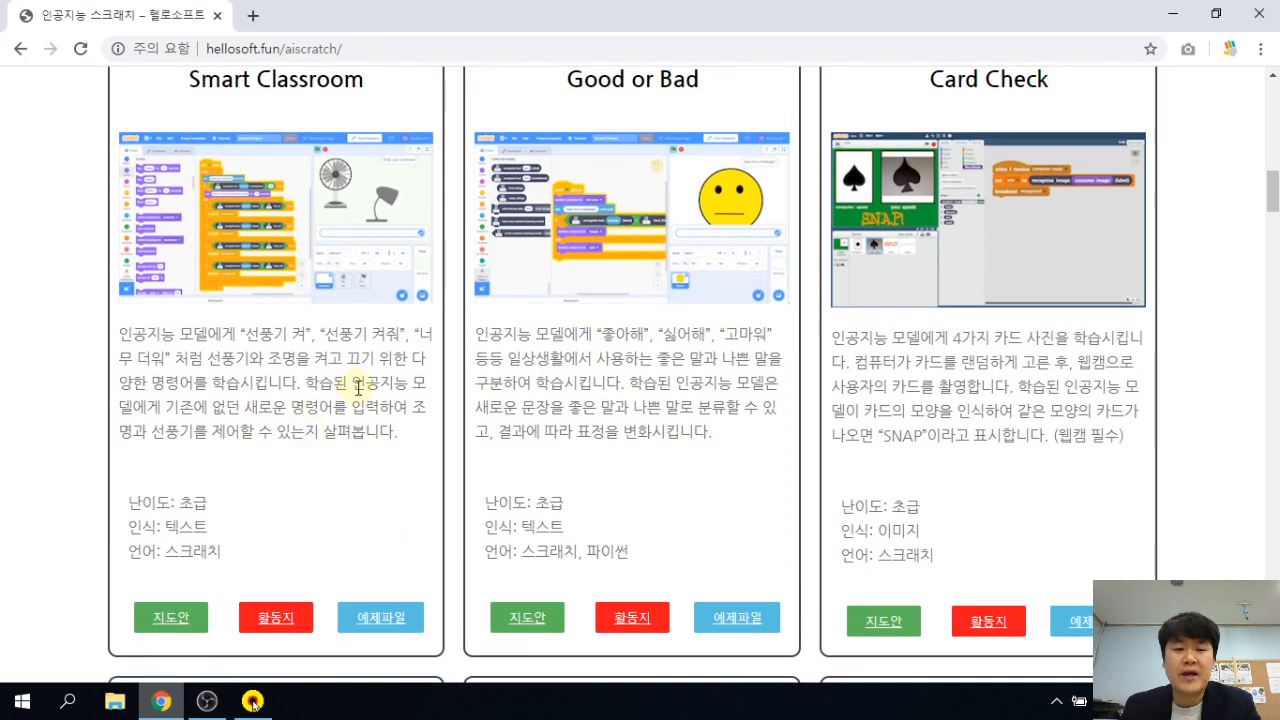
pyautogui.scroll(-1, 358, 388)
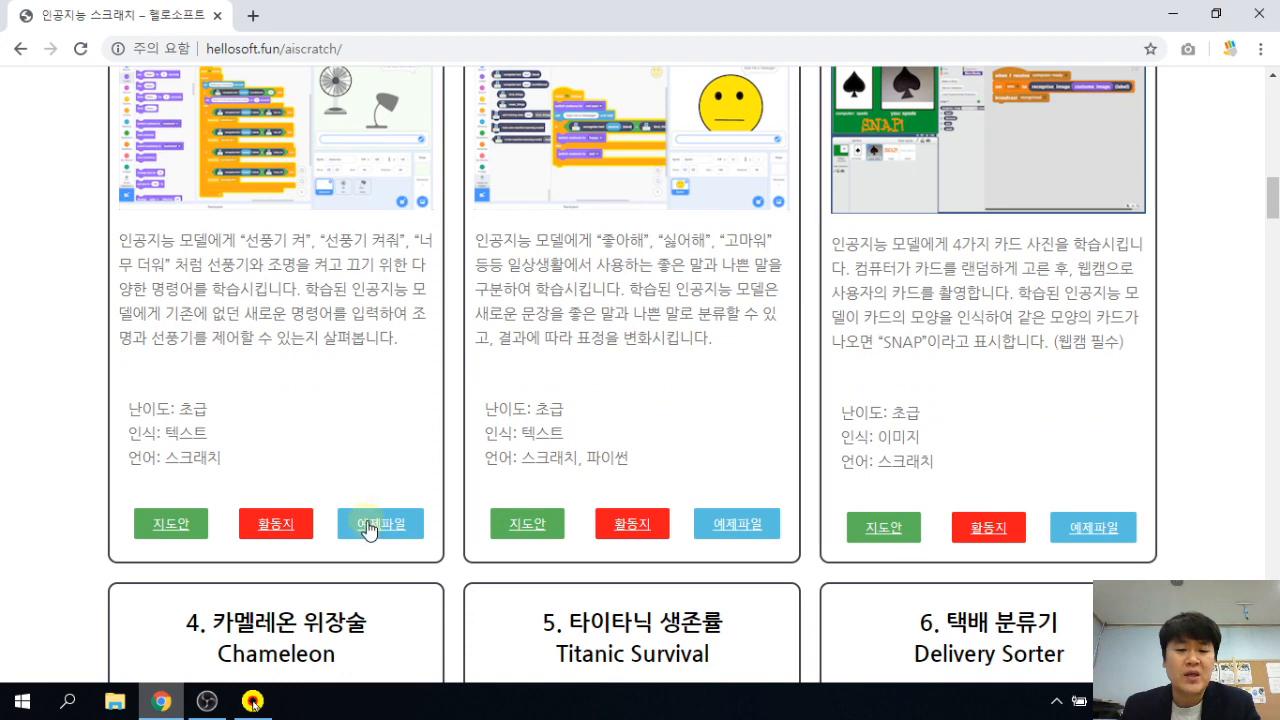
pyautogui.click(376, 528)
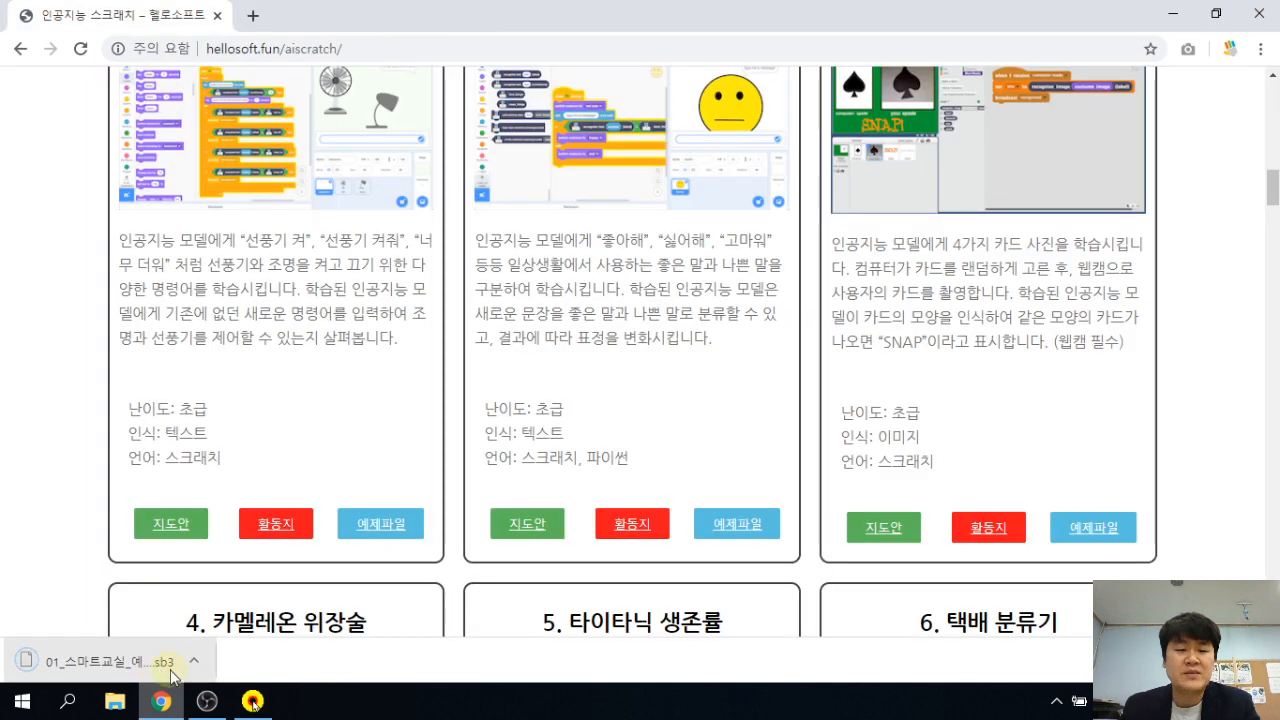
pyautogui.click(194, 660)
pyautogui.click(608, 207)
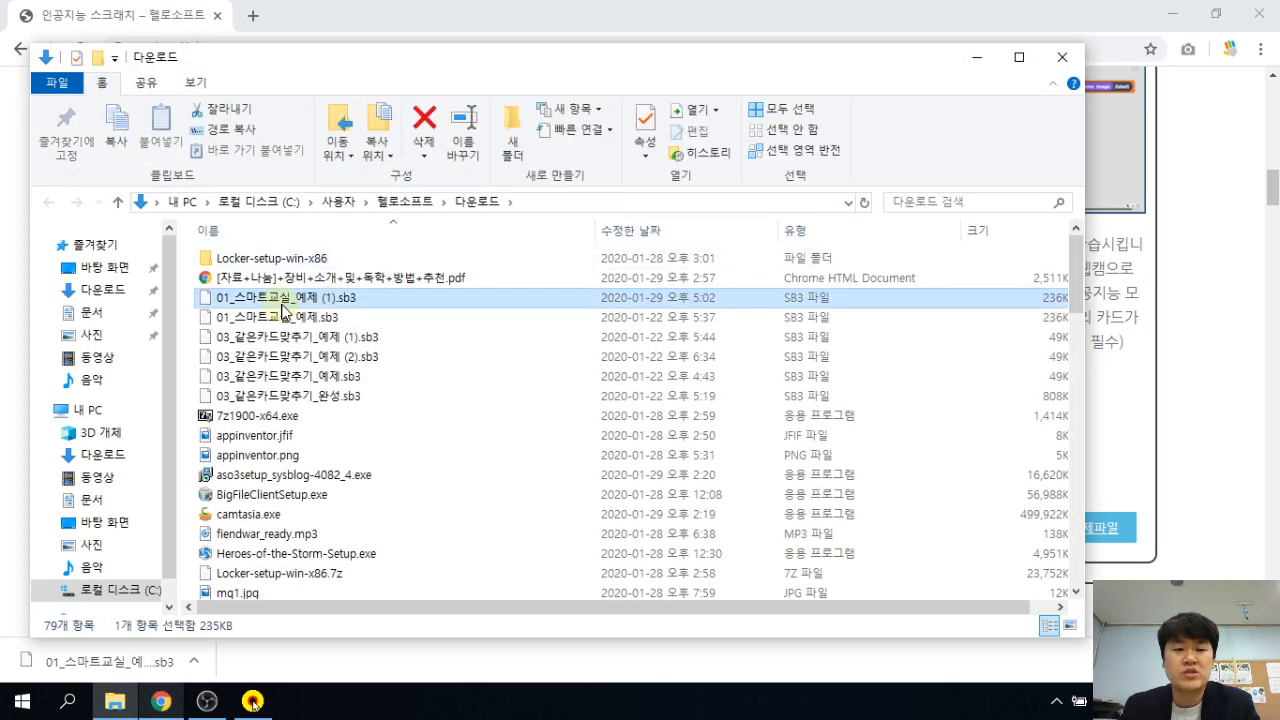
pyautogui.click(975, 57)
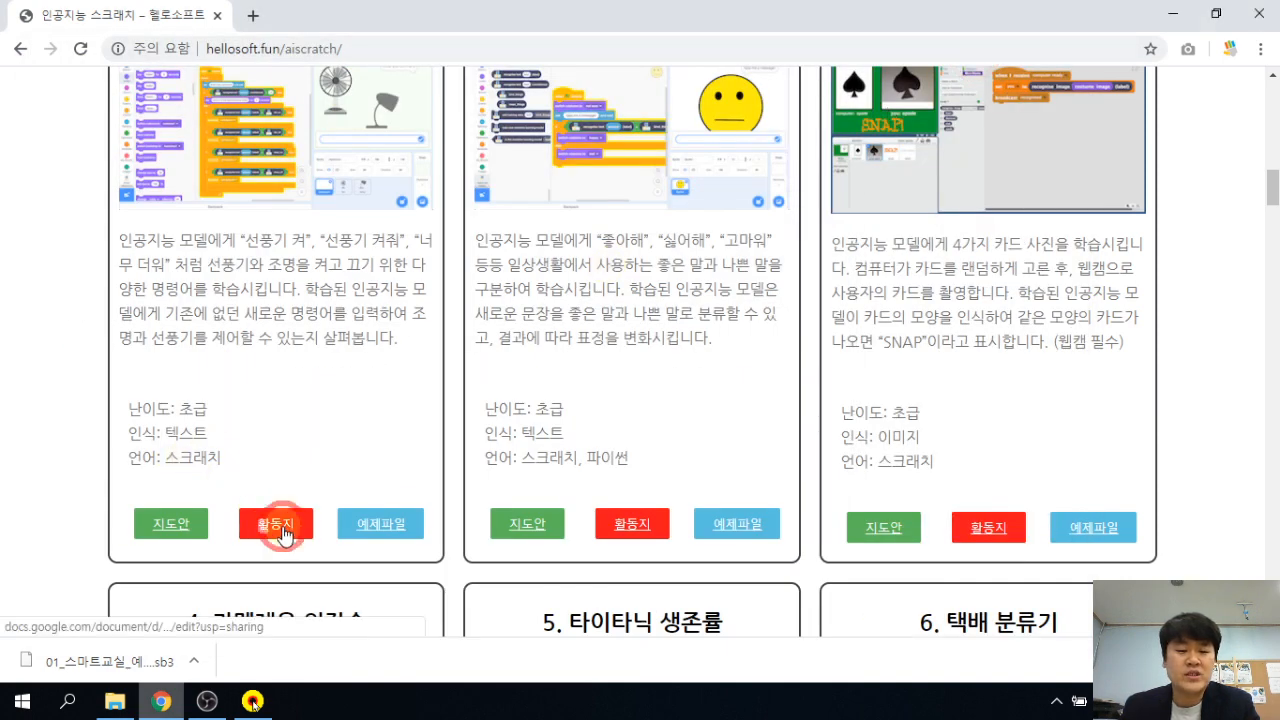
# Open the '01. 스마트 교실 - 활동지' worksheet and scroll through its introduction.
pyautogui.click(284, 530)
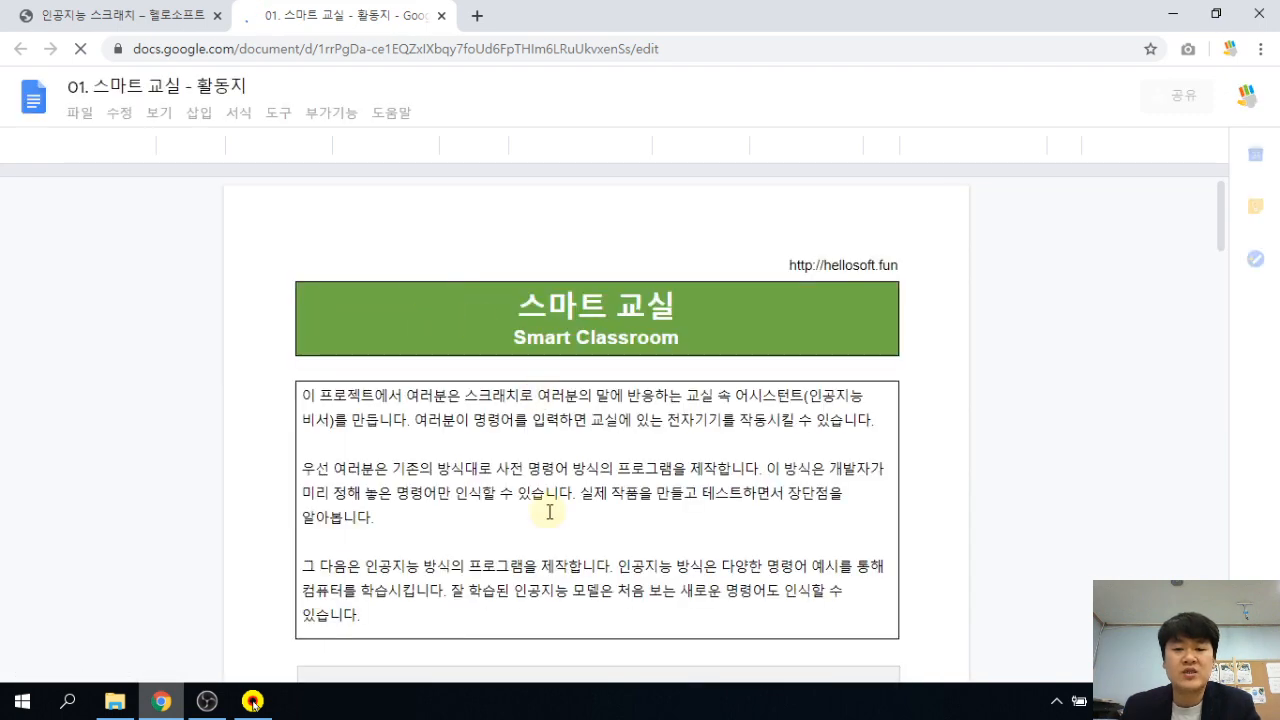
pyautogui.scroll(-1, 652, 490)
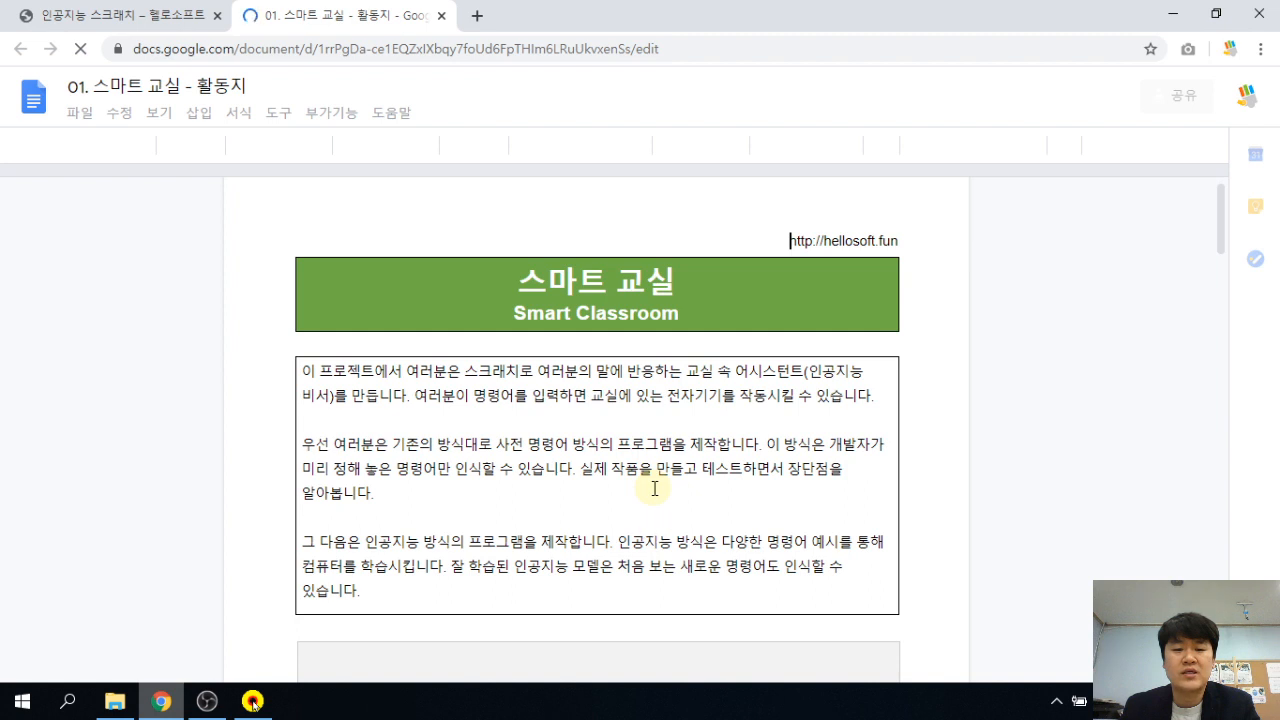
pyautogui.scroll(-1, 654, 489)
pyautogui.scroll(-1, 655, 488)
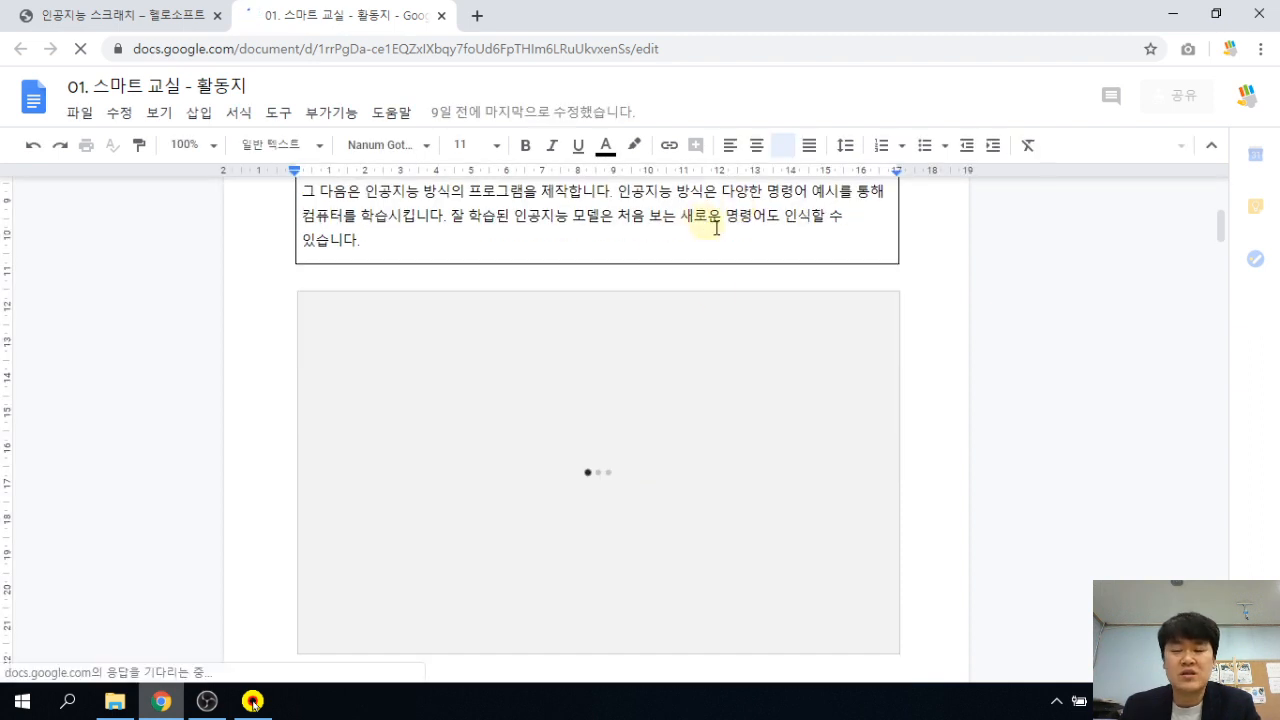
pyautogui.scroll(2, 715, 292)
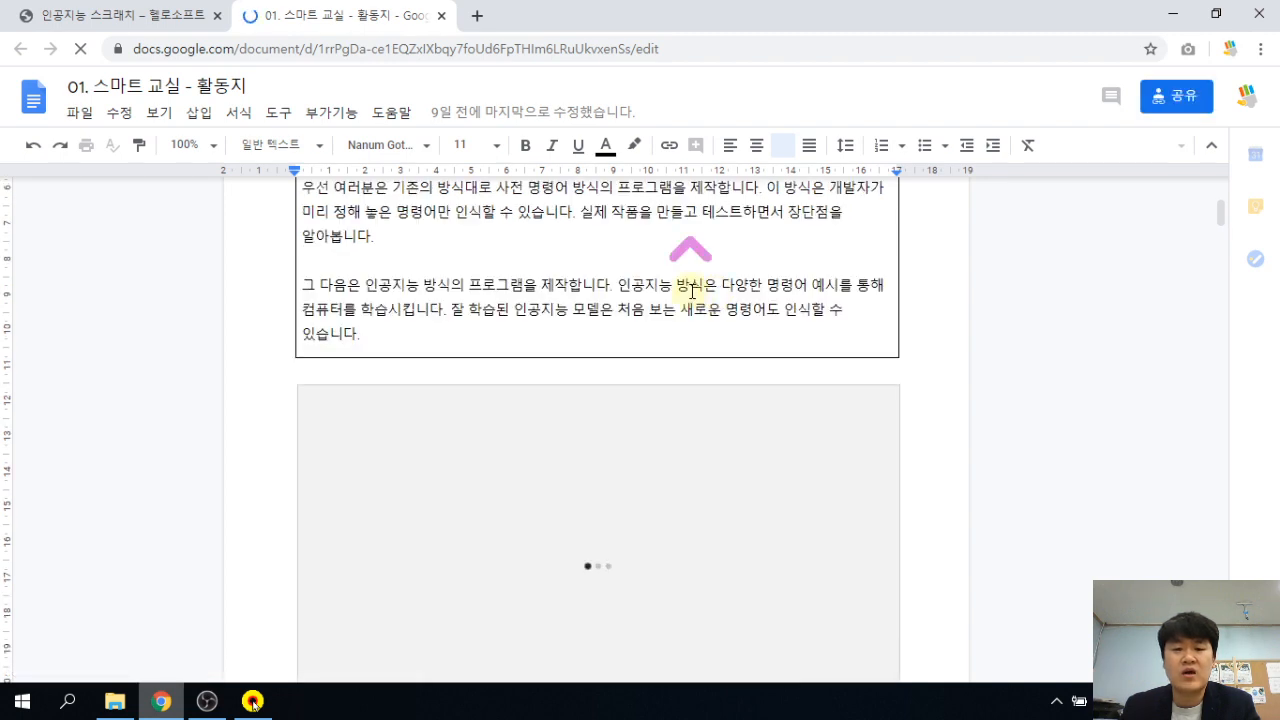
pyautogui.scroll(1, 692, 292)
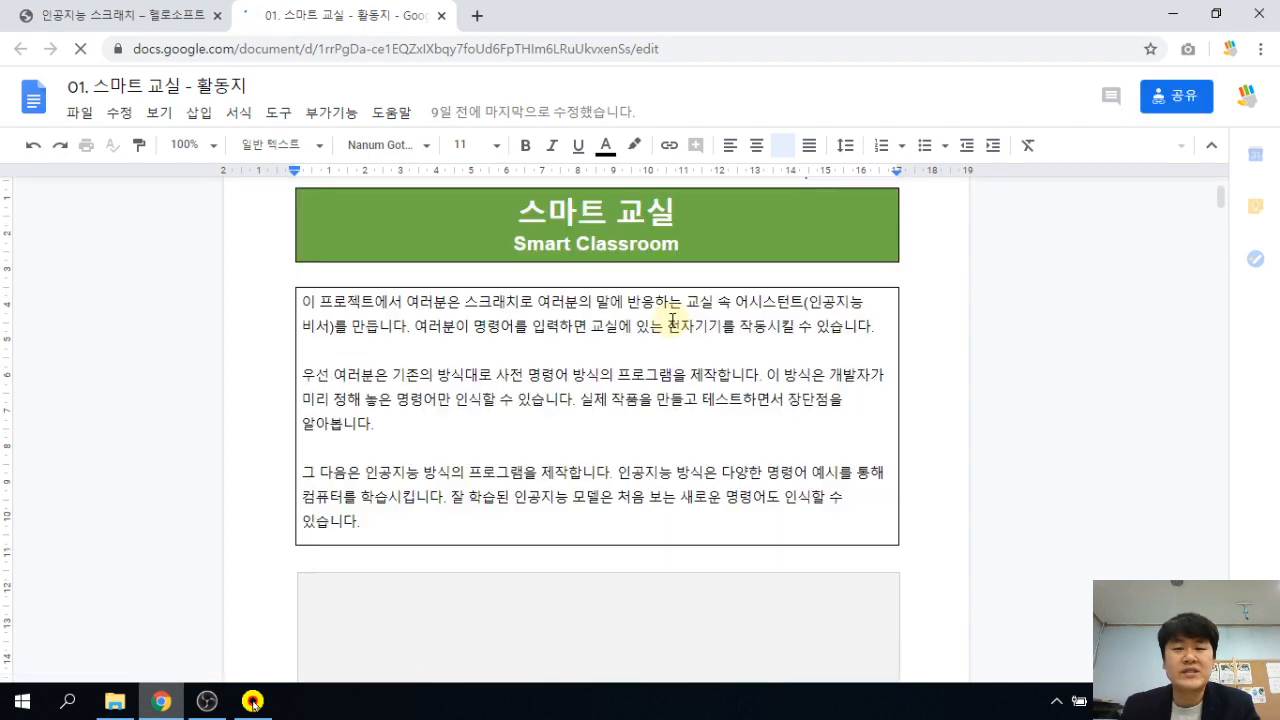
pyautogui.scroll(1, 673, 320)
pyautogui.scroll(1, 673, 320)
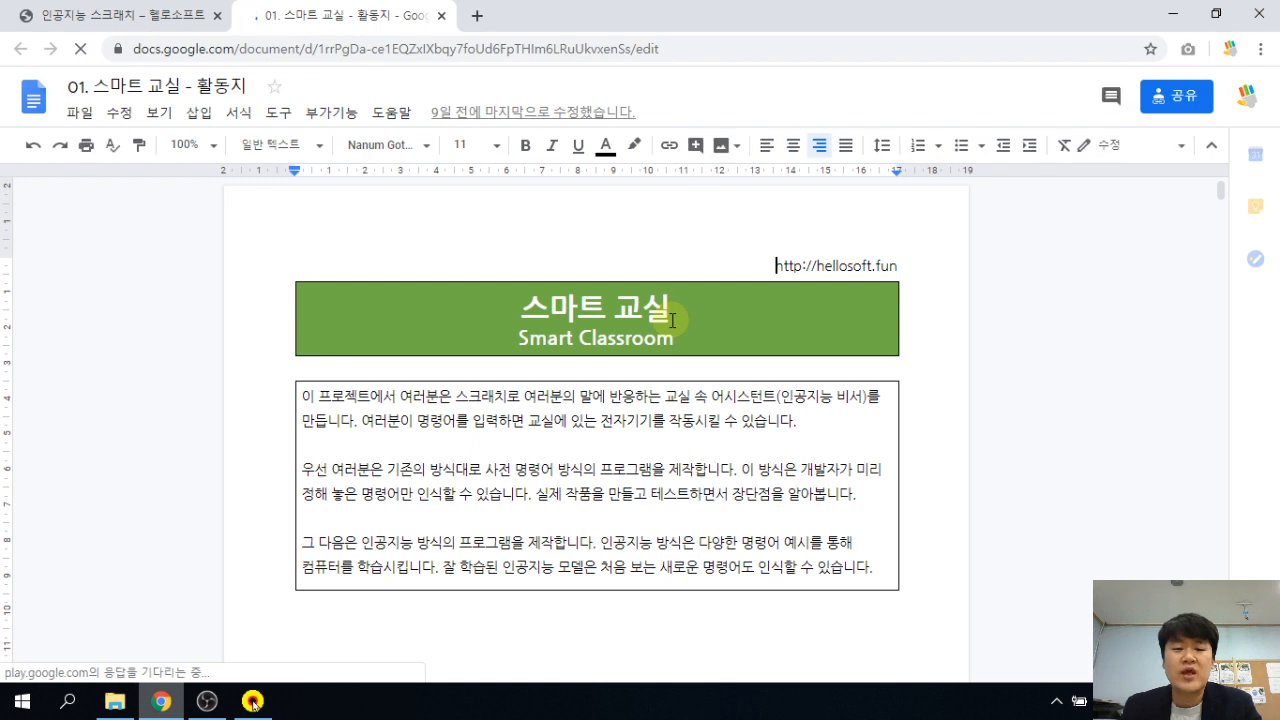
# Highlight the phrase '사전 명령어 방식의' in the intro, then keep reading further down.
pyautogui.click(575, 474)
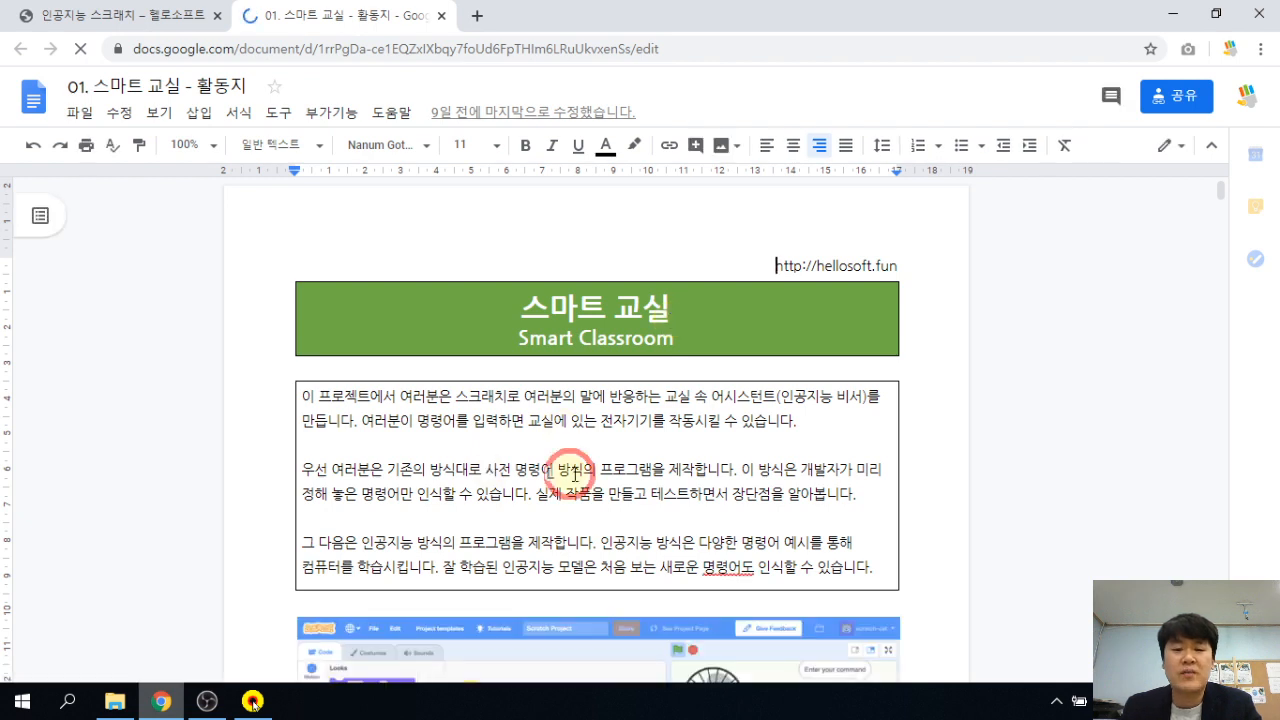
pyautogui.moveTo(597, 469); pyautogui.dragTo(485, 469)
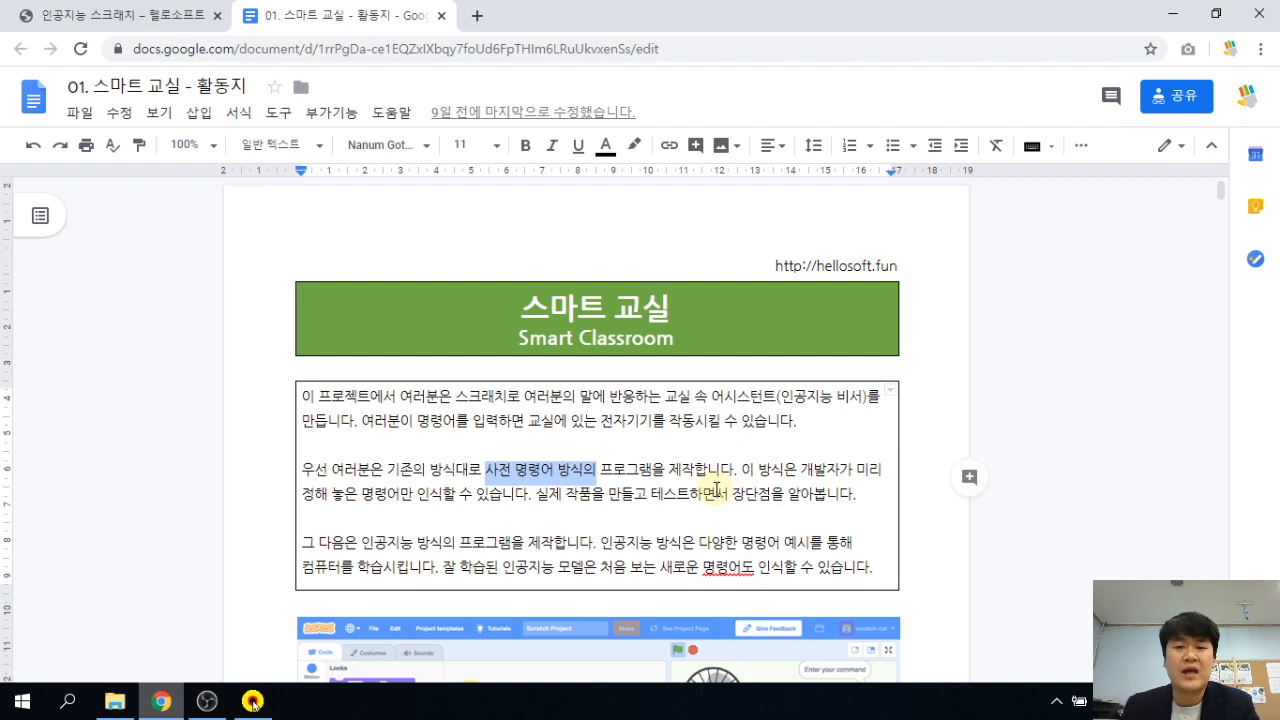
pyautogui.click(578, 542)
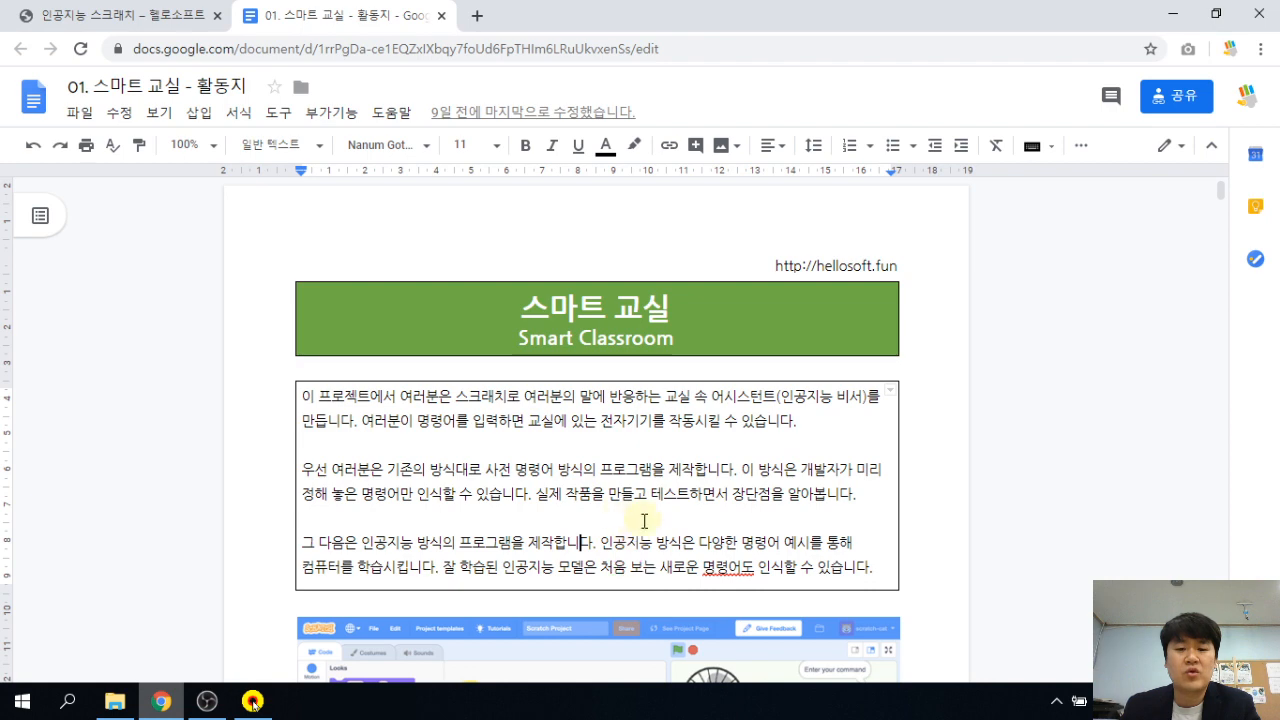
pyautogui.scroll(-1, 540, 477)
pyautogui.click(543, 473)
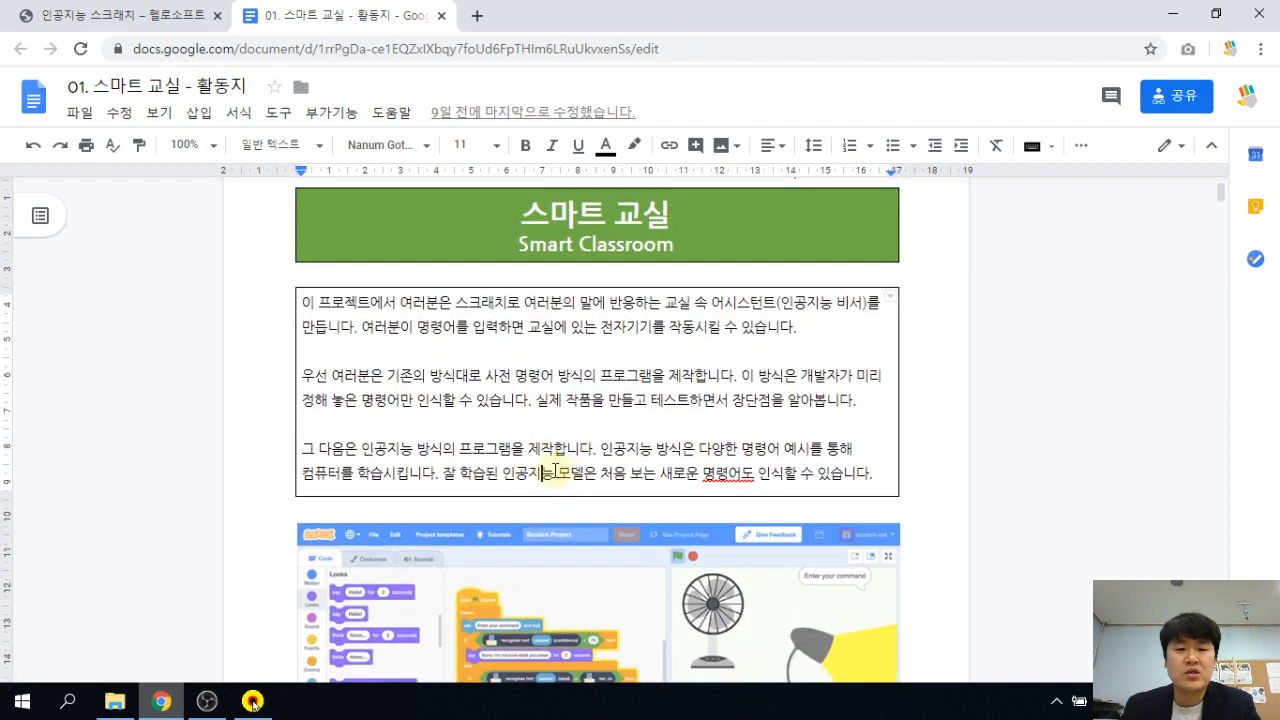
pyautogui.scroll(-6, 555, 470)
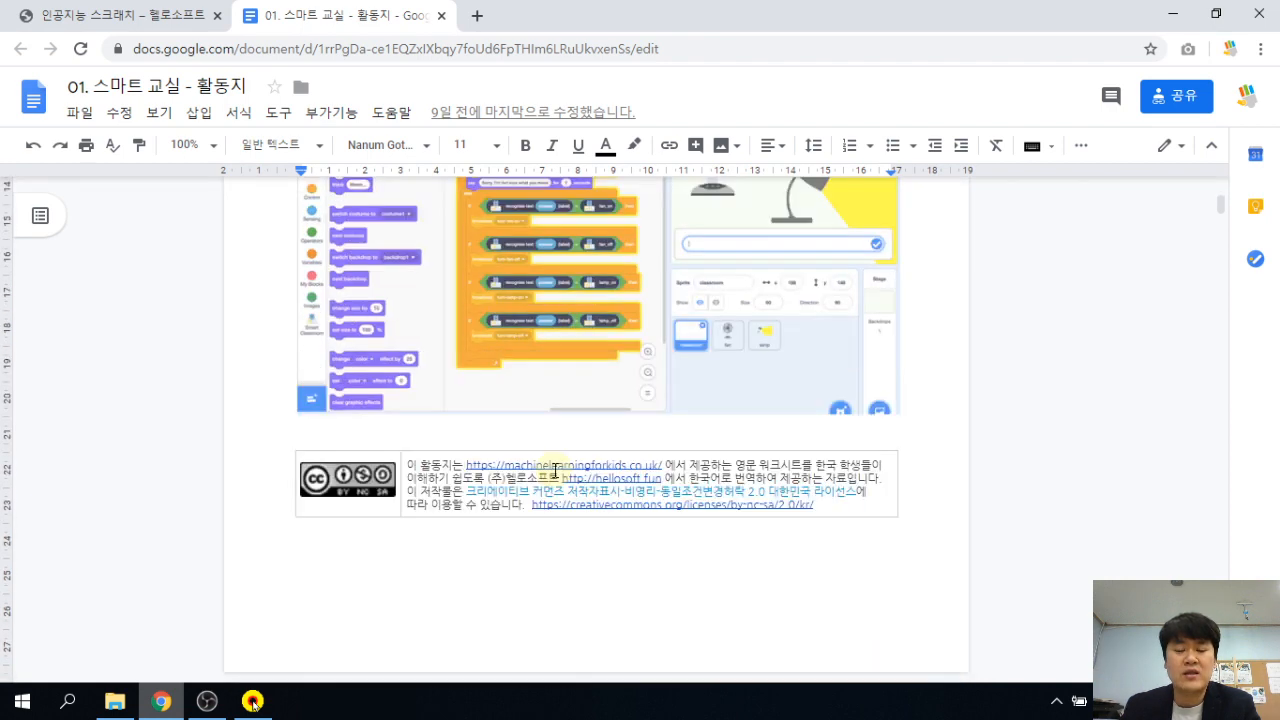
# Open the worksheet's step-1 machinelearningforkids.co.uk link in a new tab.
pyautogui.scroll(-2, 555, 470)
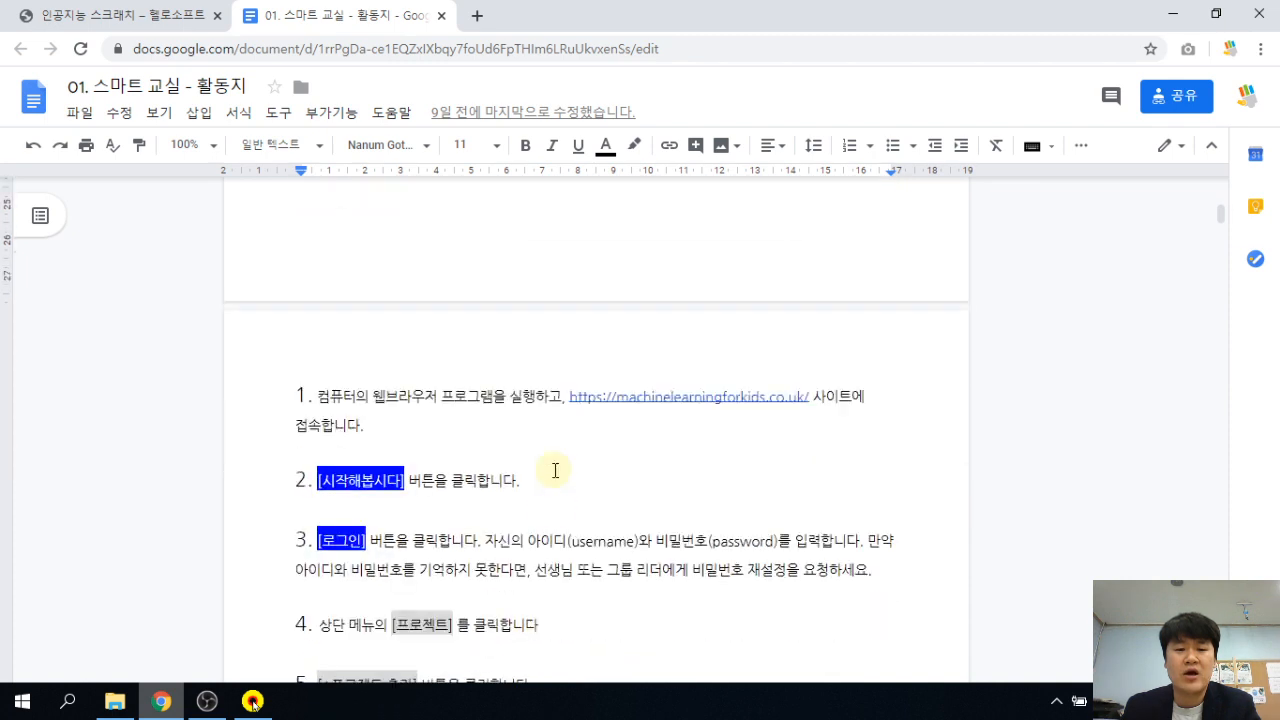
pyautogui.scroll(-1, 449, 429)
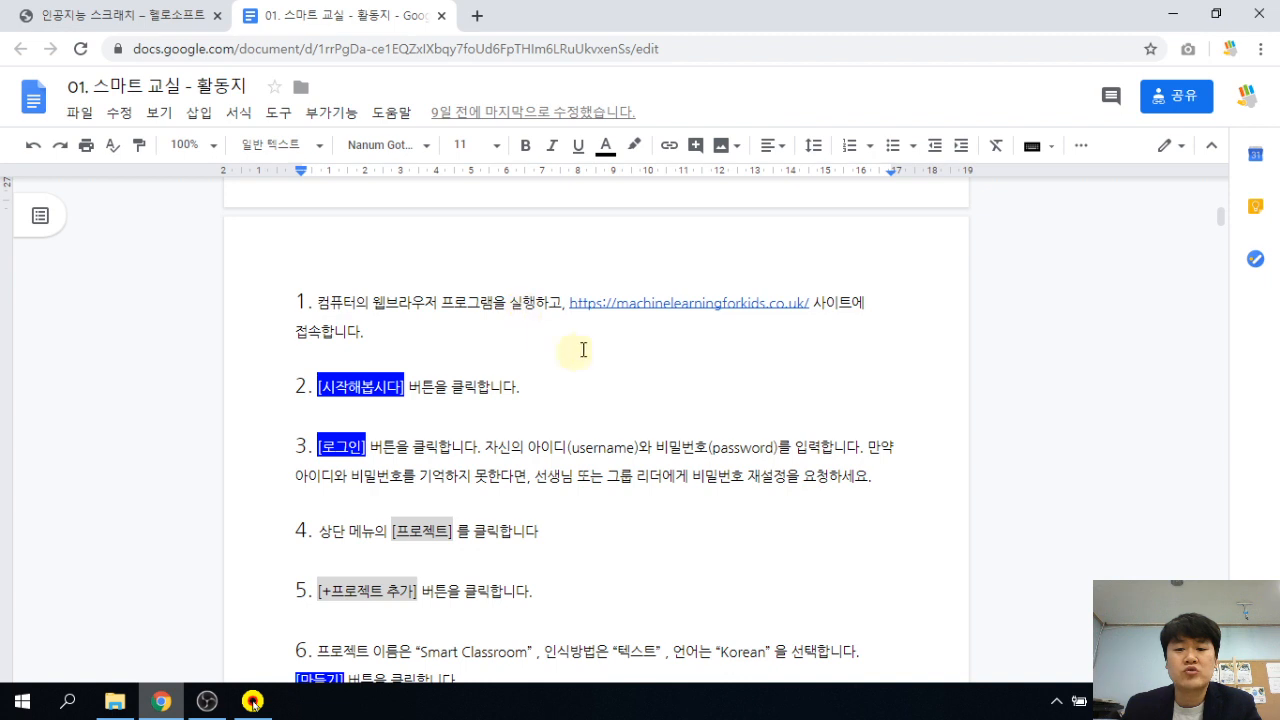
pyautogui.click(716, 302)
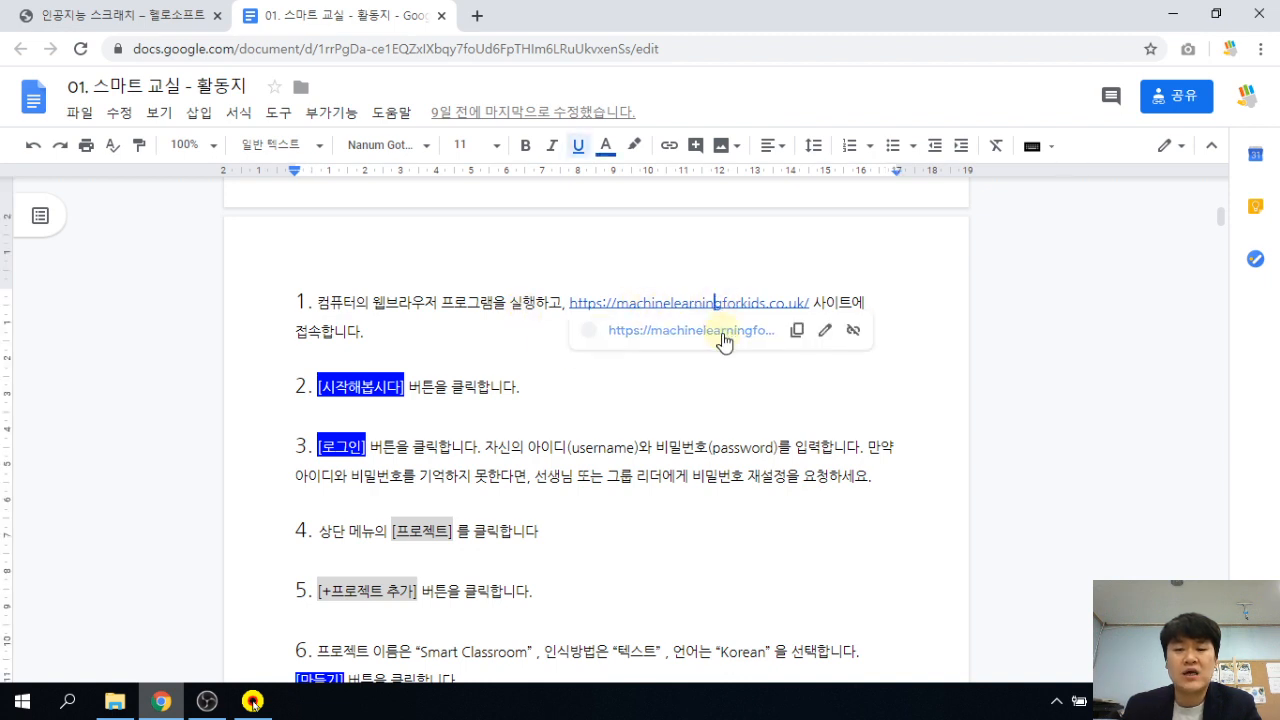
pyautogui.click(722, 332)
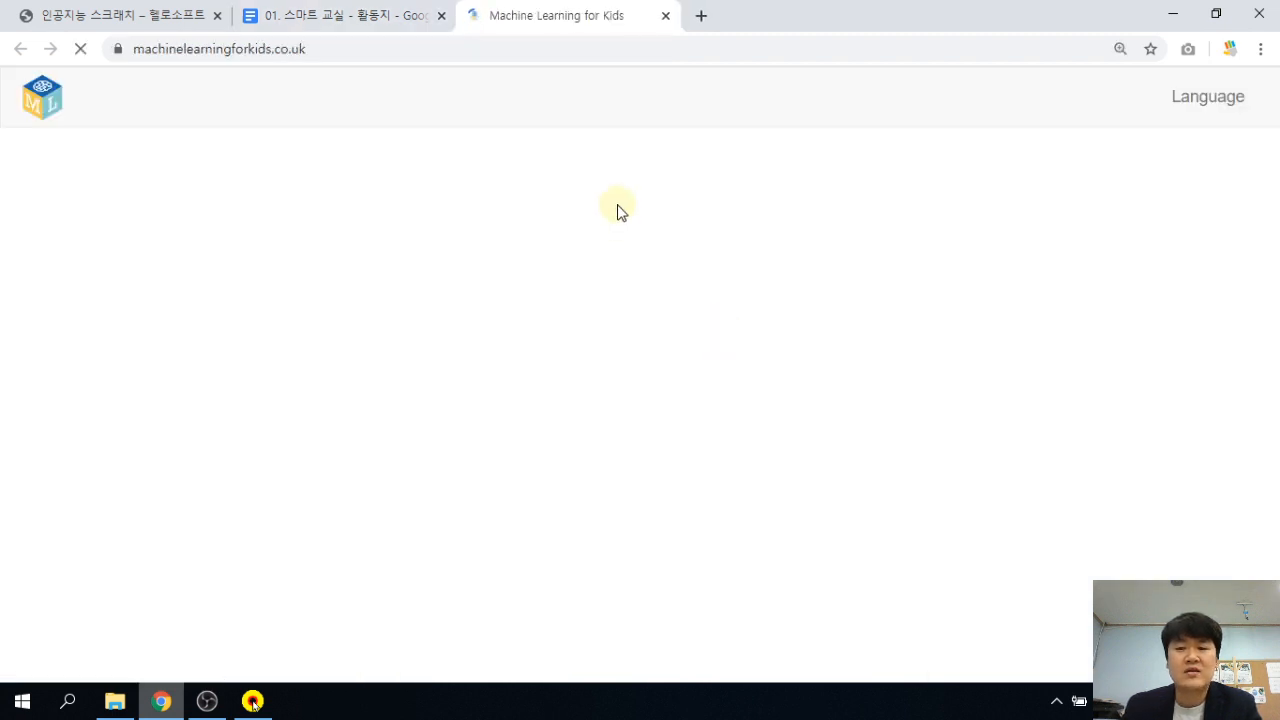
# Dismiss the translation offer, go to 로그인, and choose to sign in with an existing account.
pyautogui.click(1151, 77)
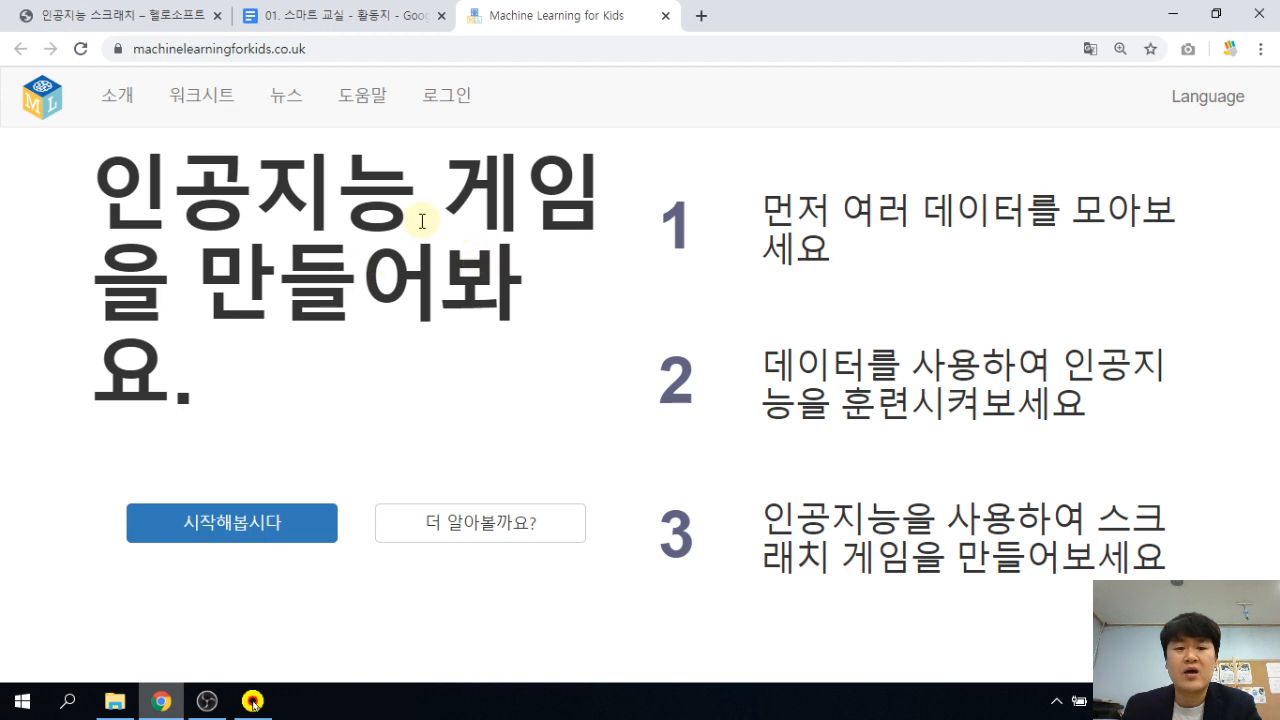
pyautogui.click(449, 101)
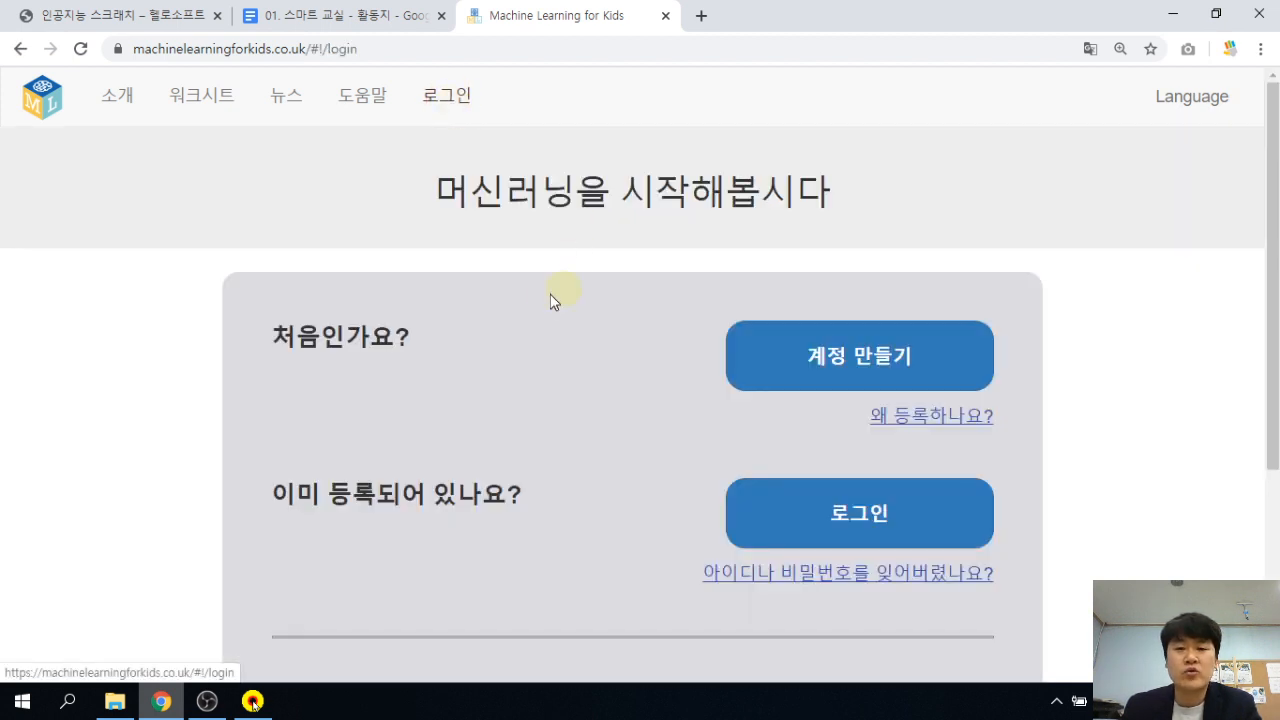
pyautogui.scroll(-2, 626, 442)
pyautogui.scroll(2, 626, 442)
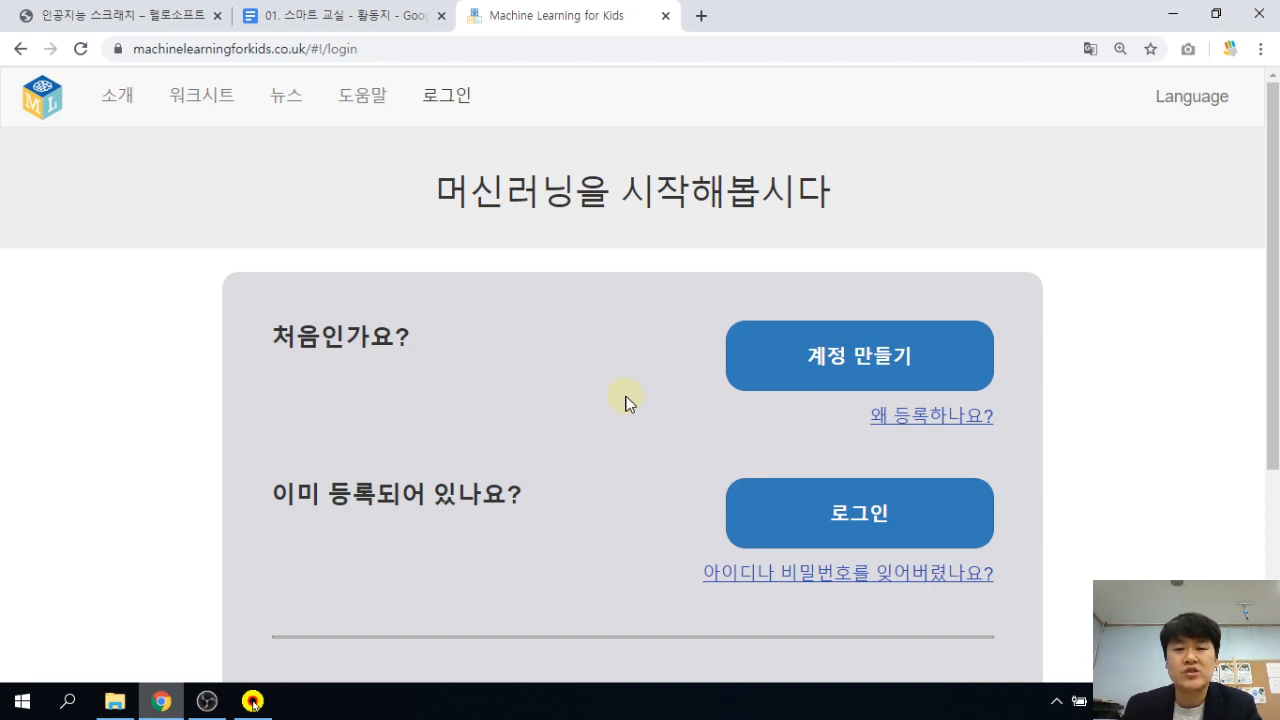
pyautogui.scroll(-2, 631, 378)
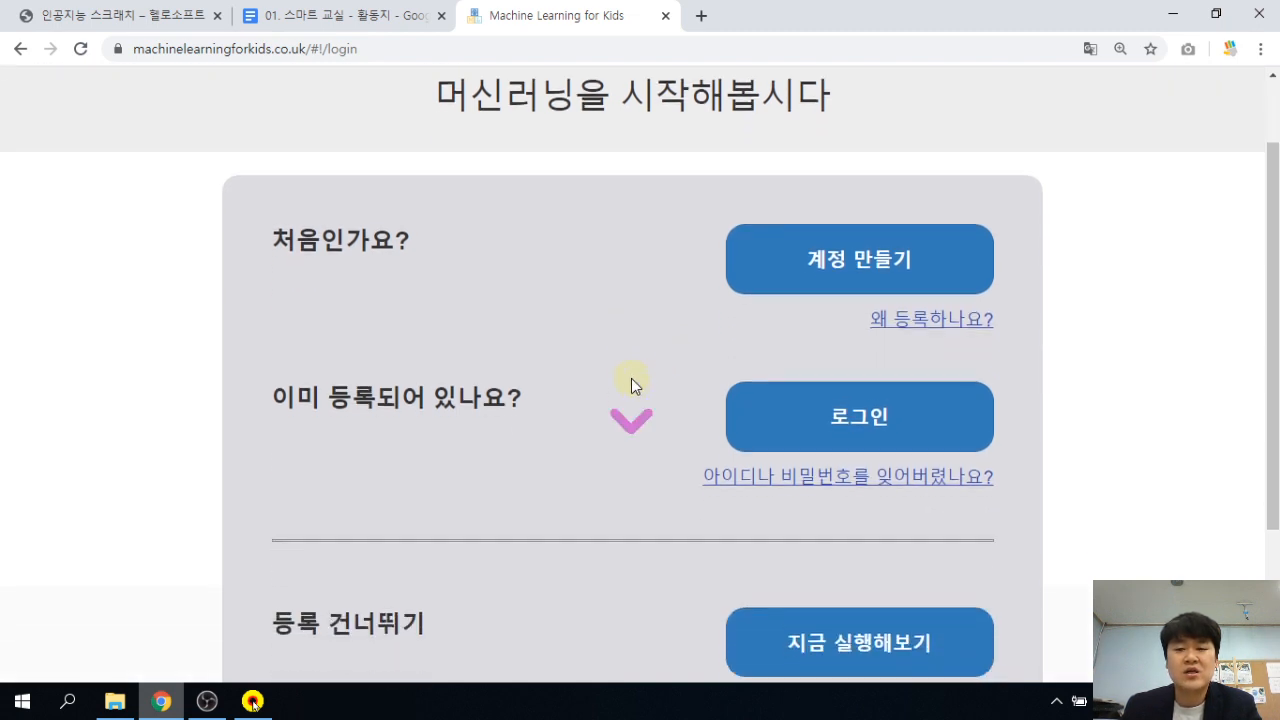
pyautogui.scroll(2, 631, 378)
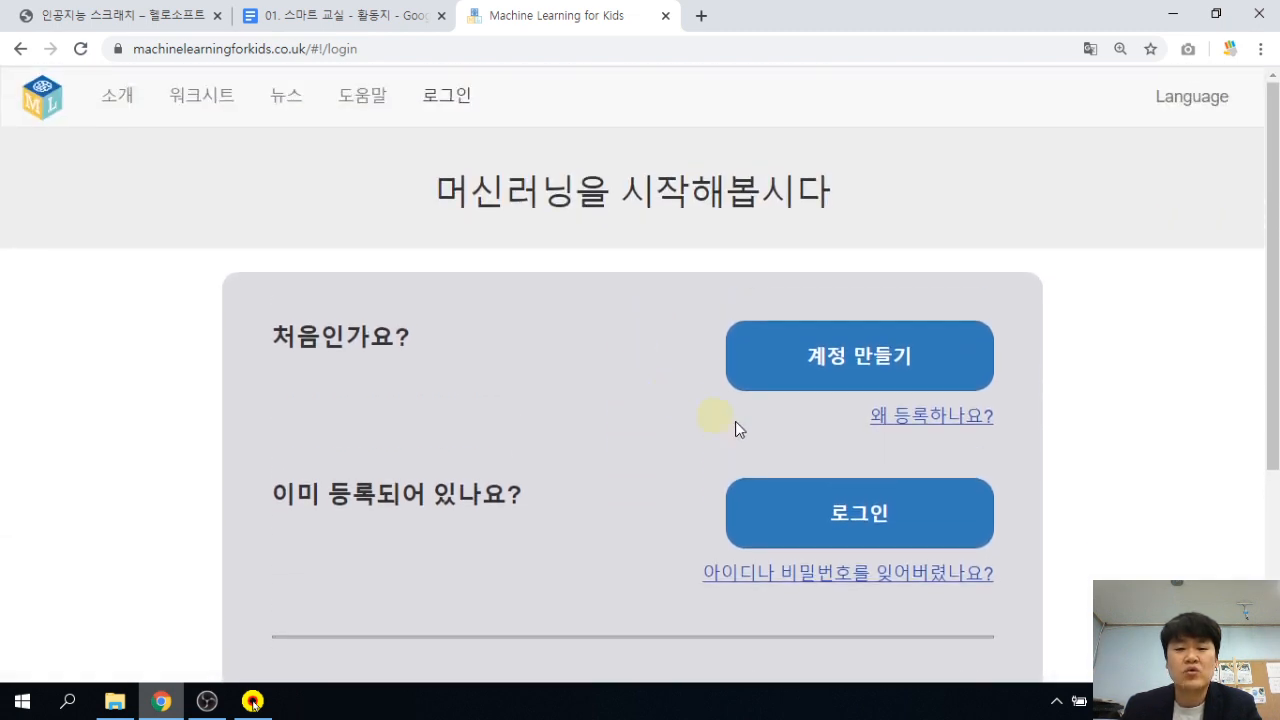
pyautogui.click(858, 516)
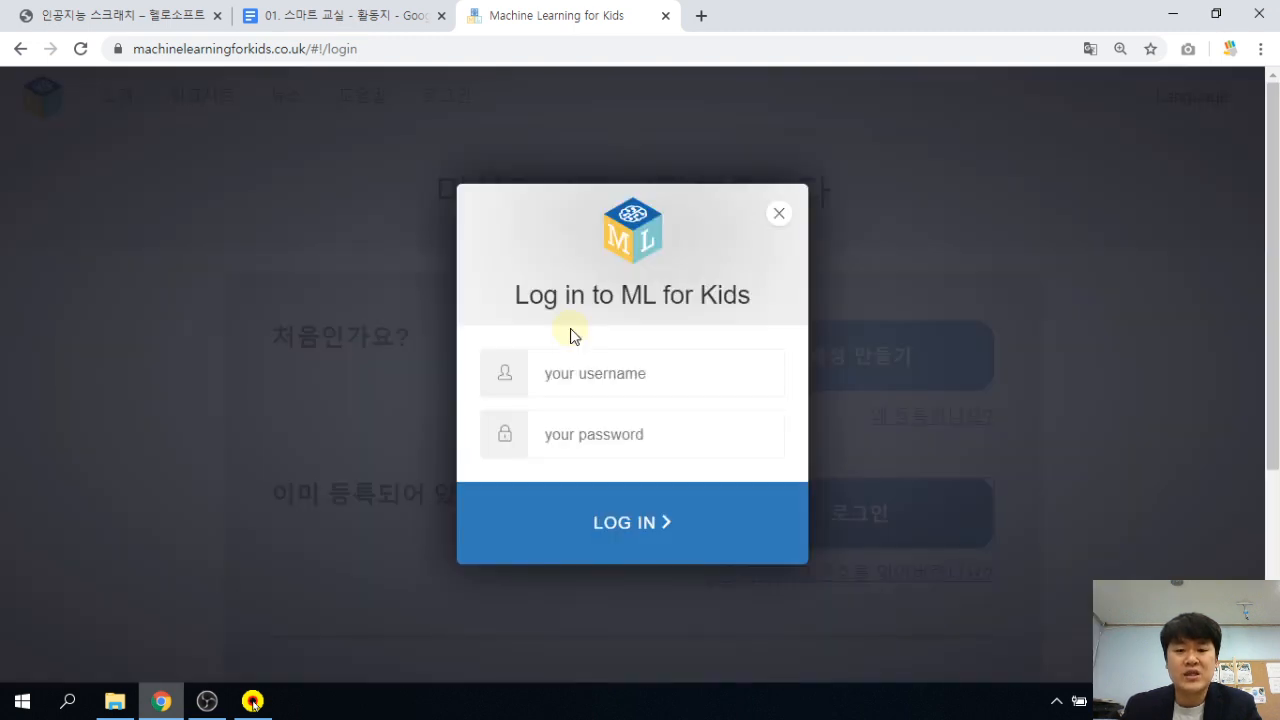
# Log in with the account username and password, declining Chrome's save-password offer.
pyautogui.click(604, 368)
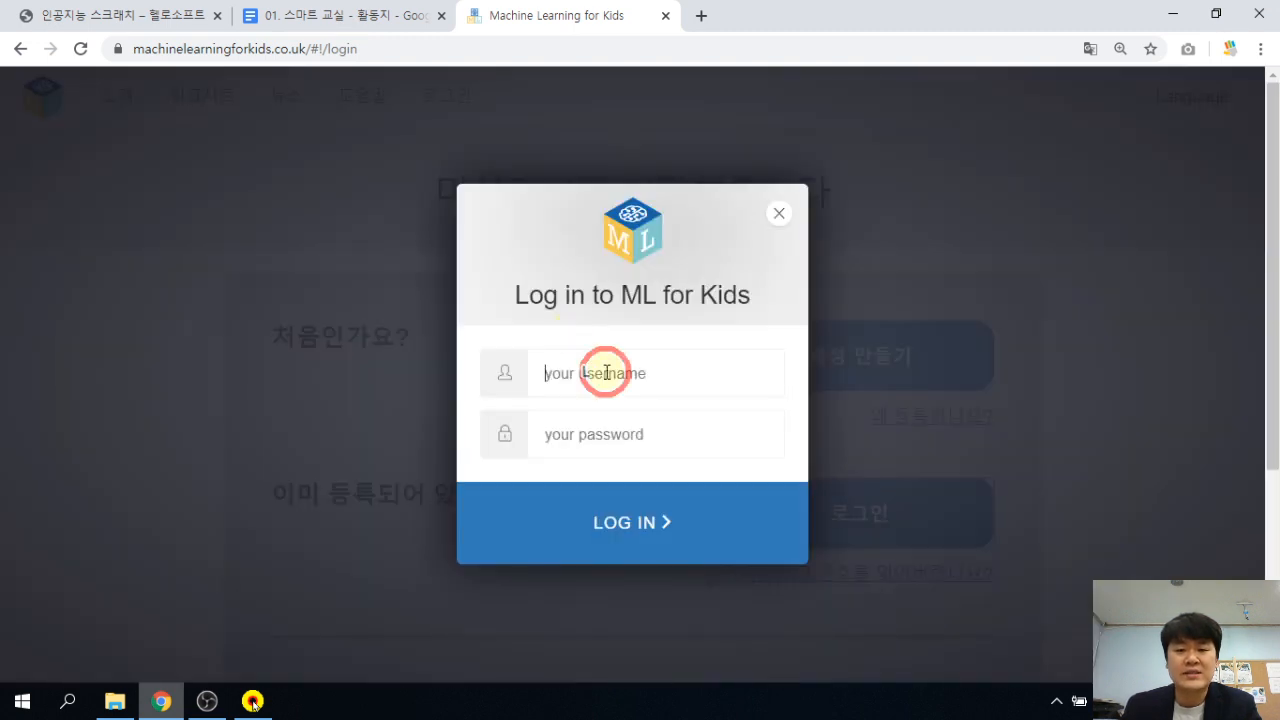
pyautogui.write('hellosoft1')
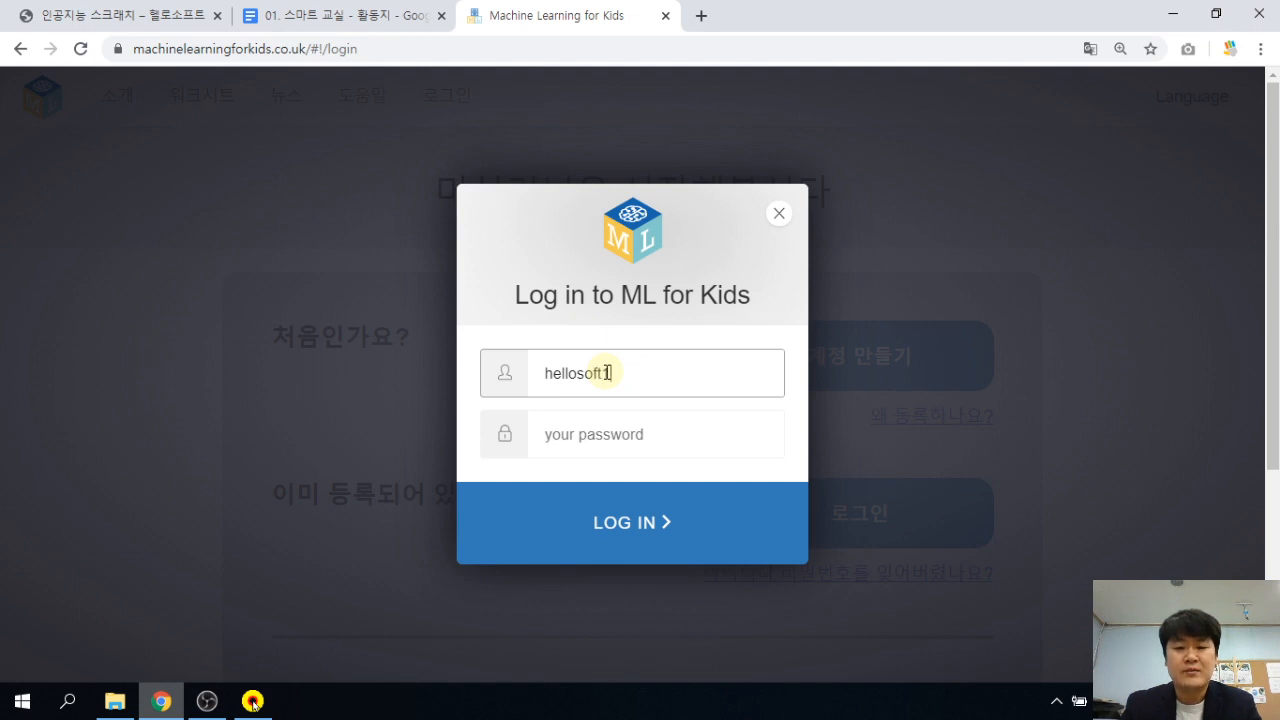
pyautogui.press('Tab')
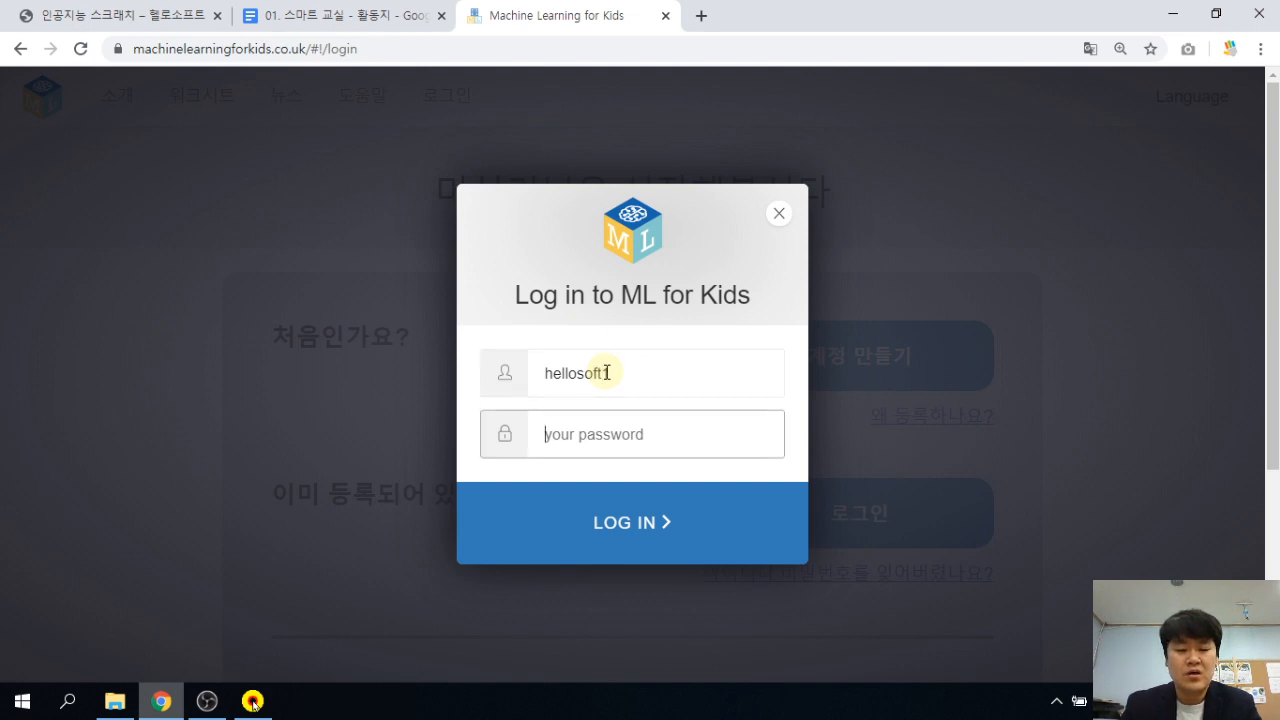
pyautogui.write('h')
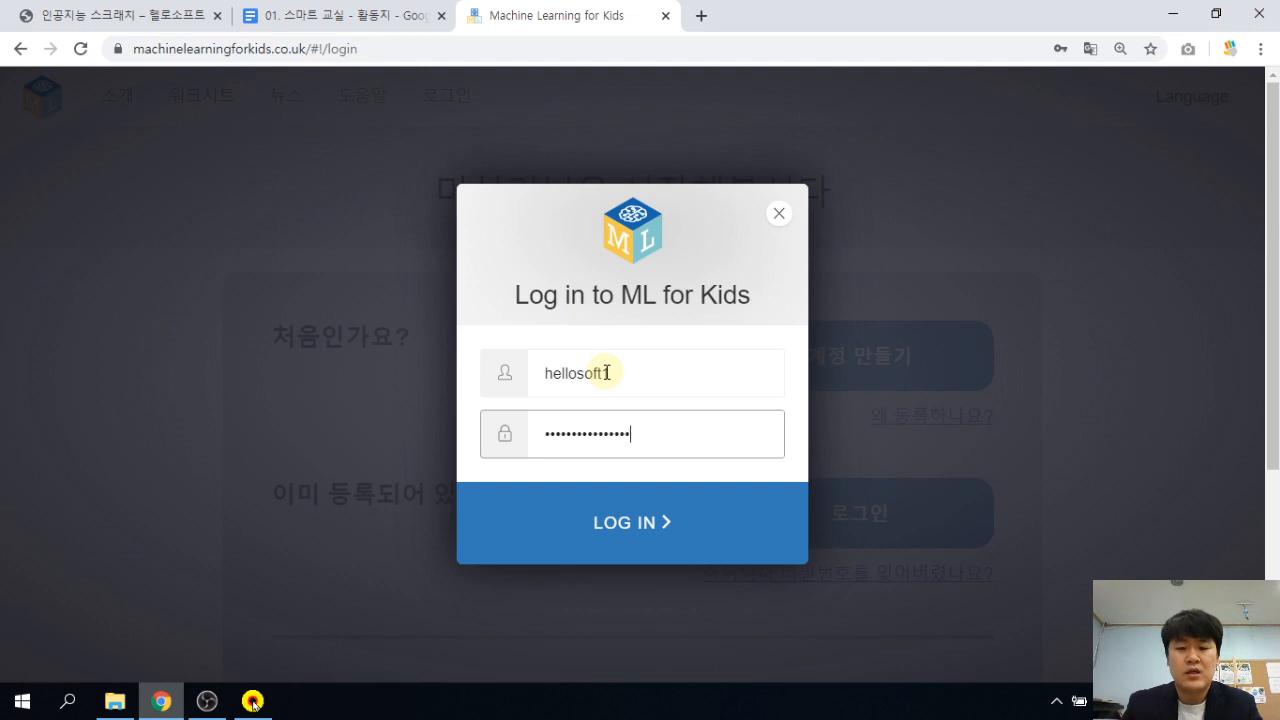
pyautogui.press('Return')
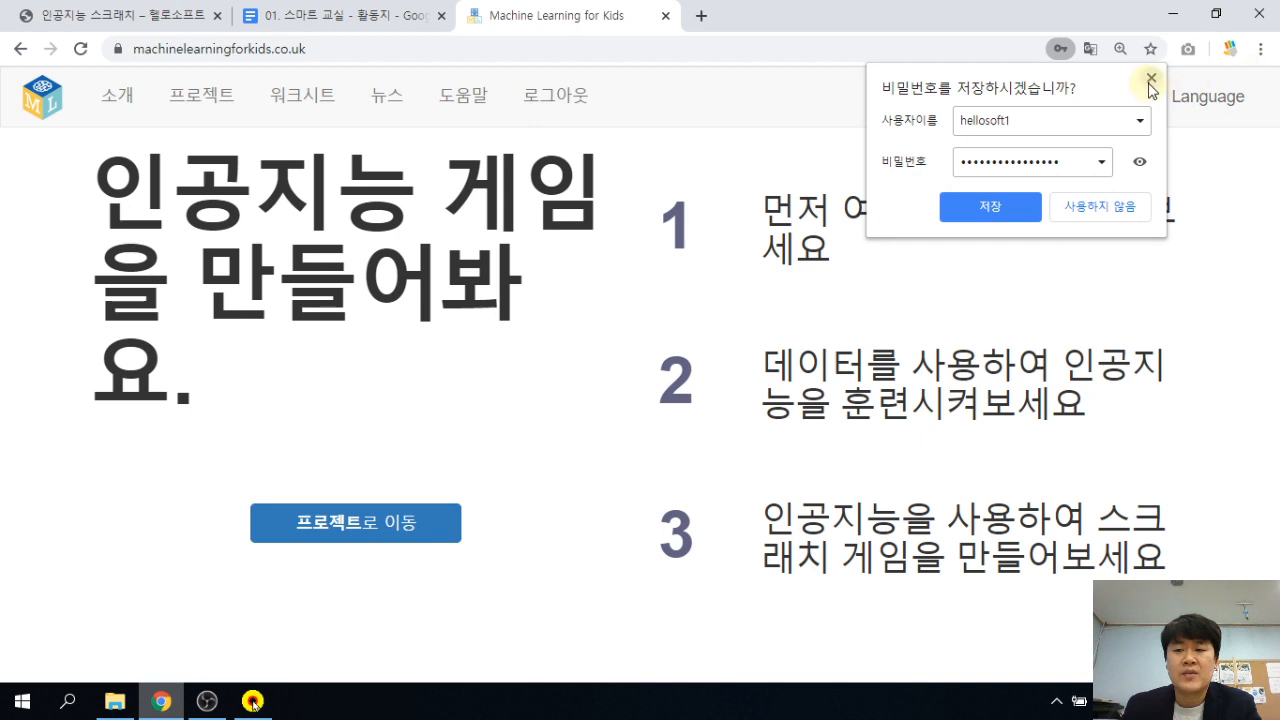
pyautogui.click(1149, 80)
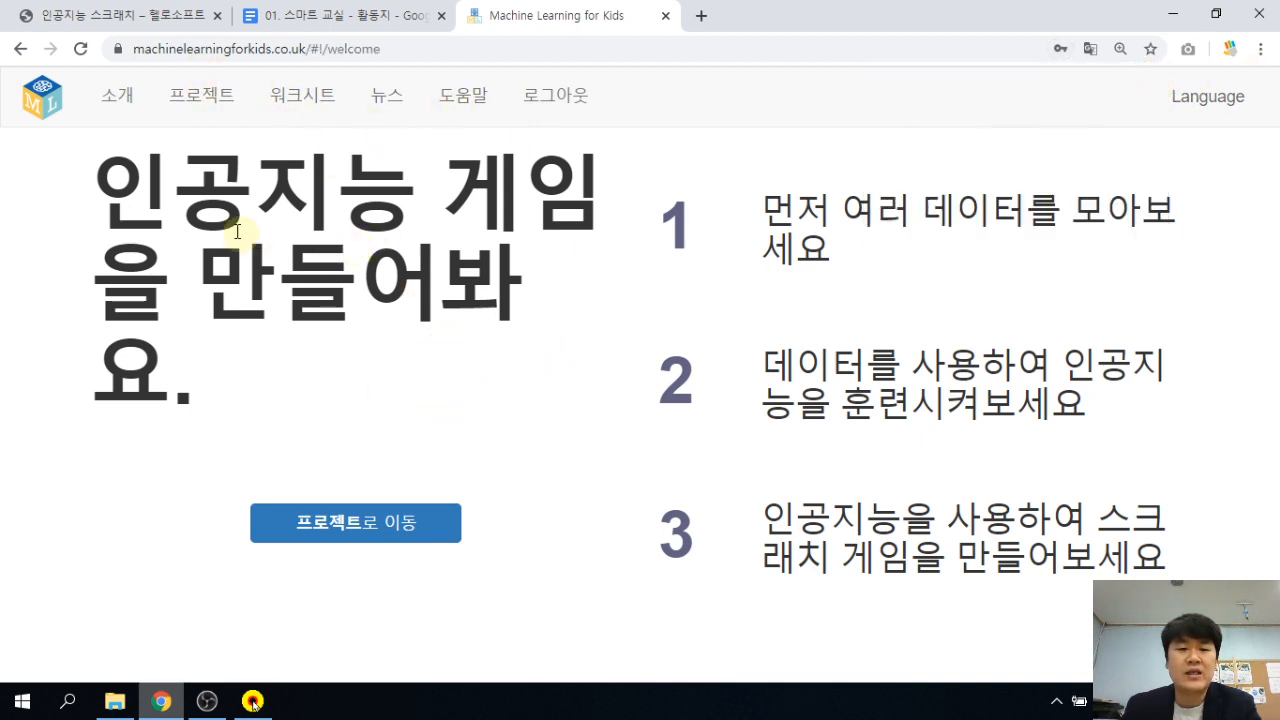
# Open the projects list and request deletion of the Same Card Check project.
pyautogui.click(196, 110)
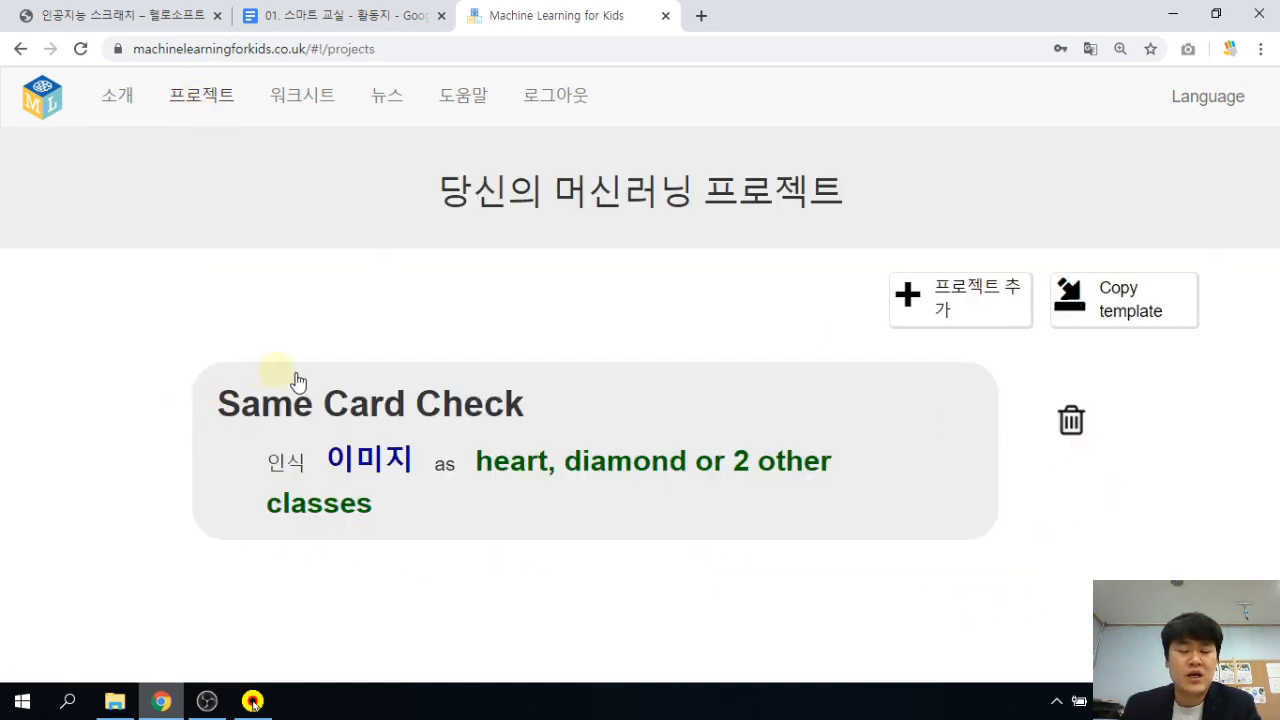
pyautogui.click(1072, 422)
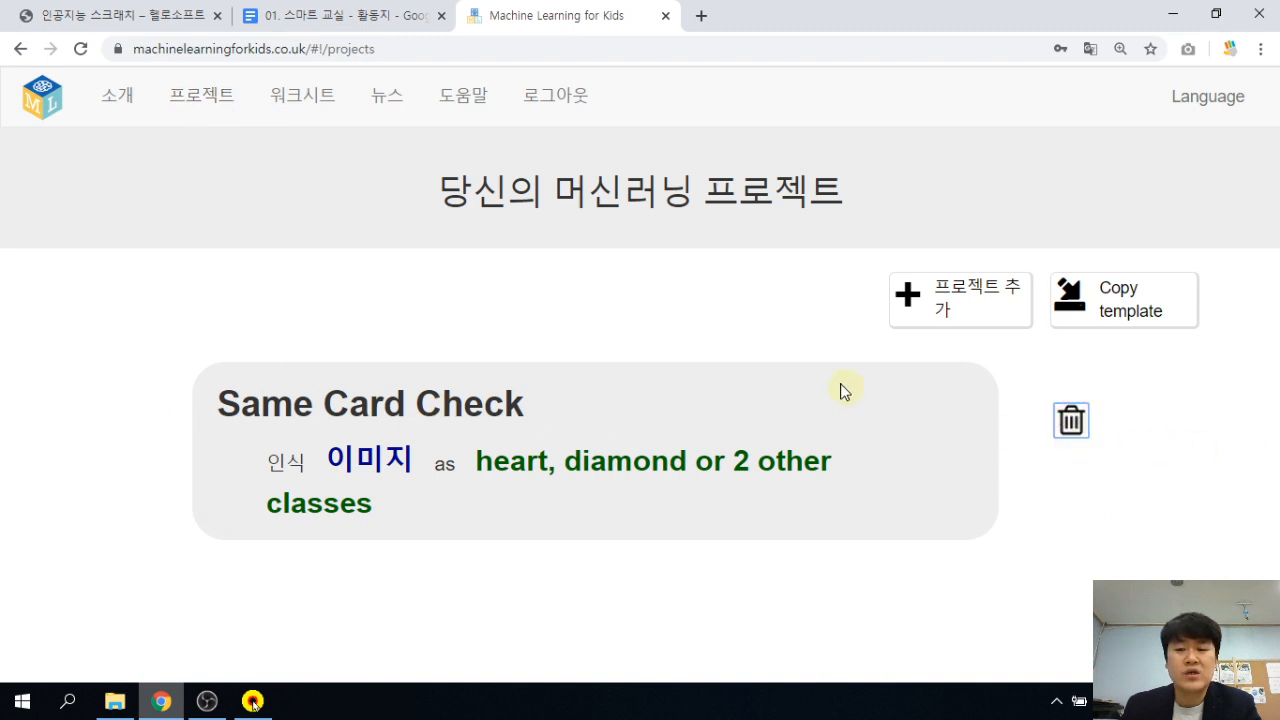
pyautogui.click(1071, 420)
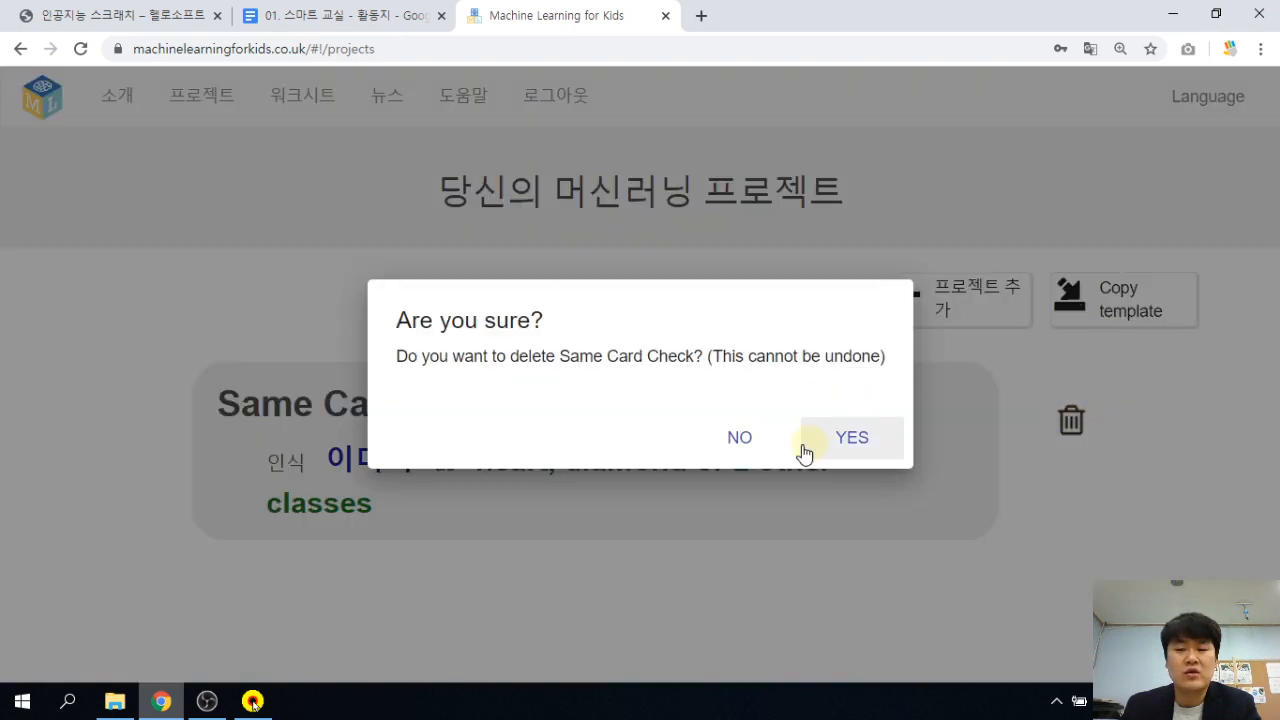
pyautogui.click(851, 436)
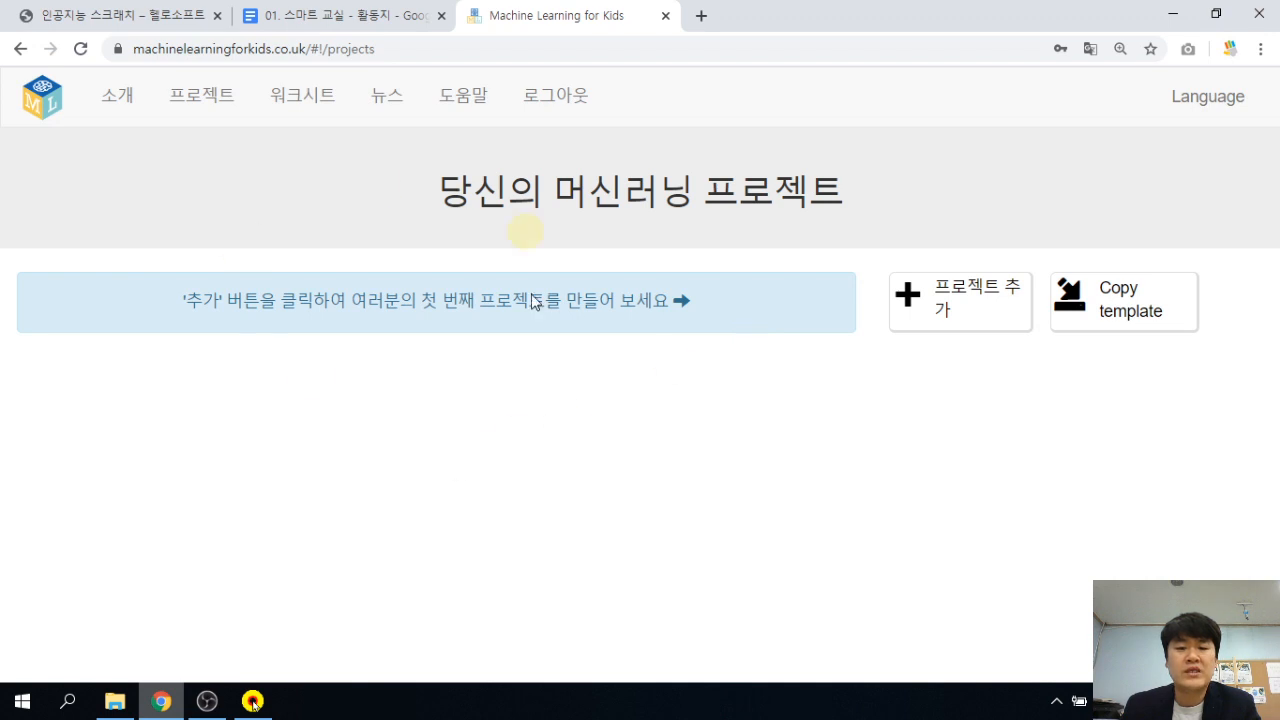
# Confirm deleting Same Card Check and start a new project named SmartClassroom.
pyautogui.click(692, 432)
pyautogui.click(948, 310)
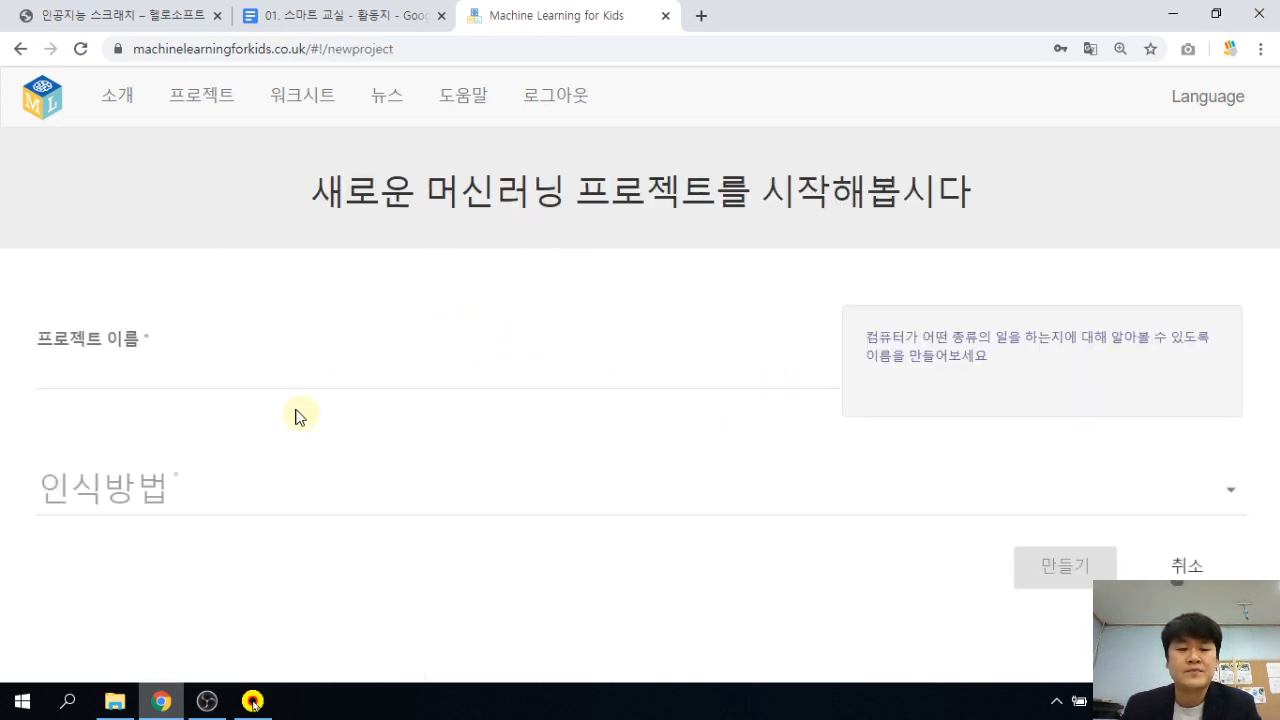
pyautogui.click(194, 373)
pyautogui.write('Smart')
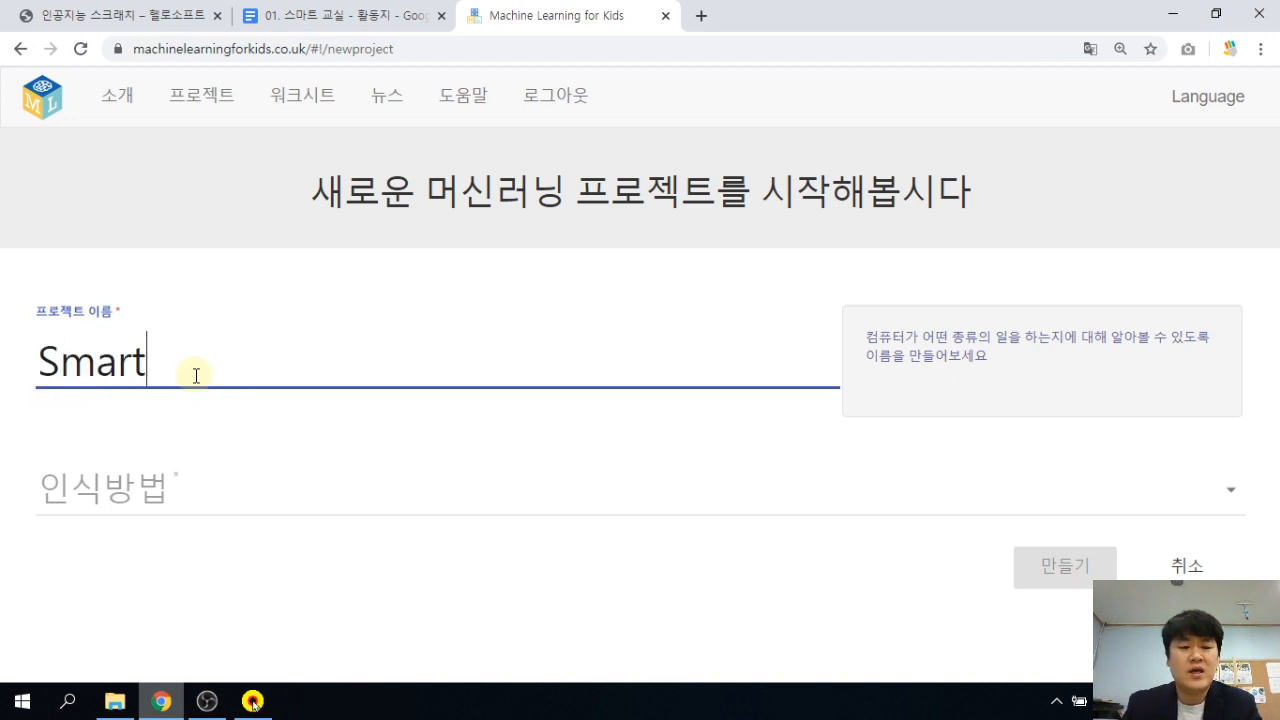
pyautogui.write('Classr')
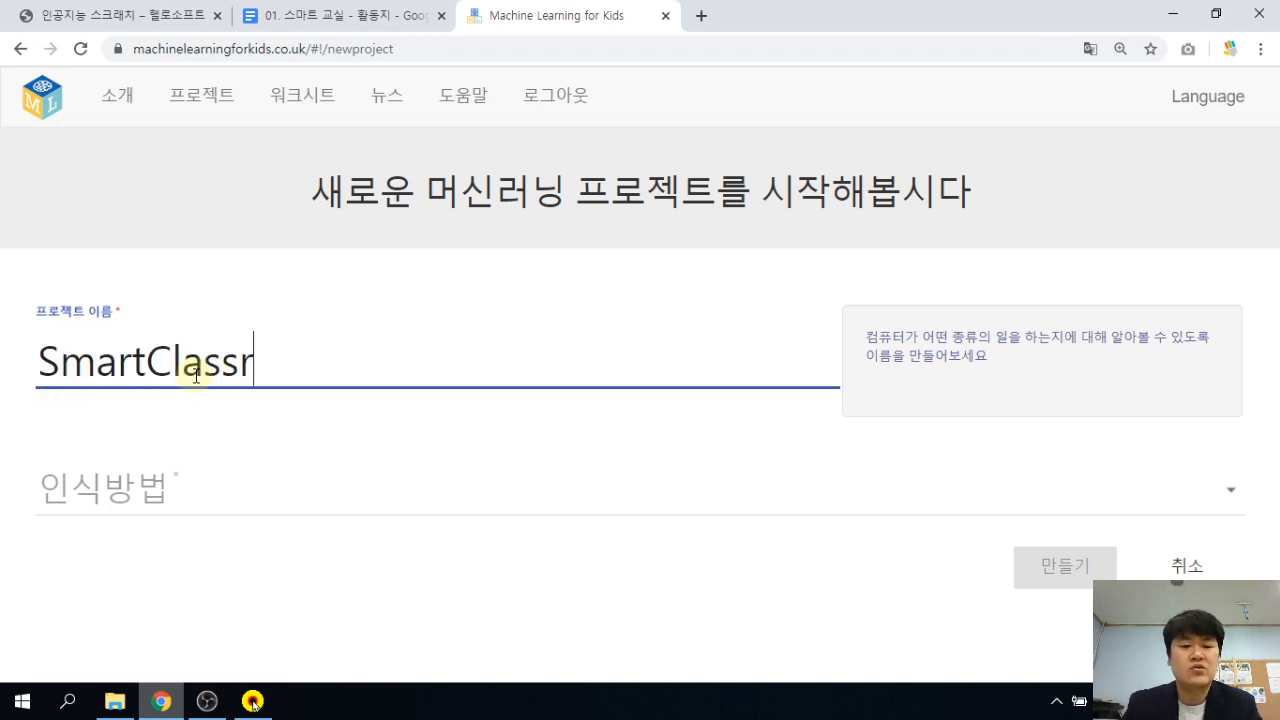
pyautogui.write('oom')
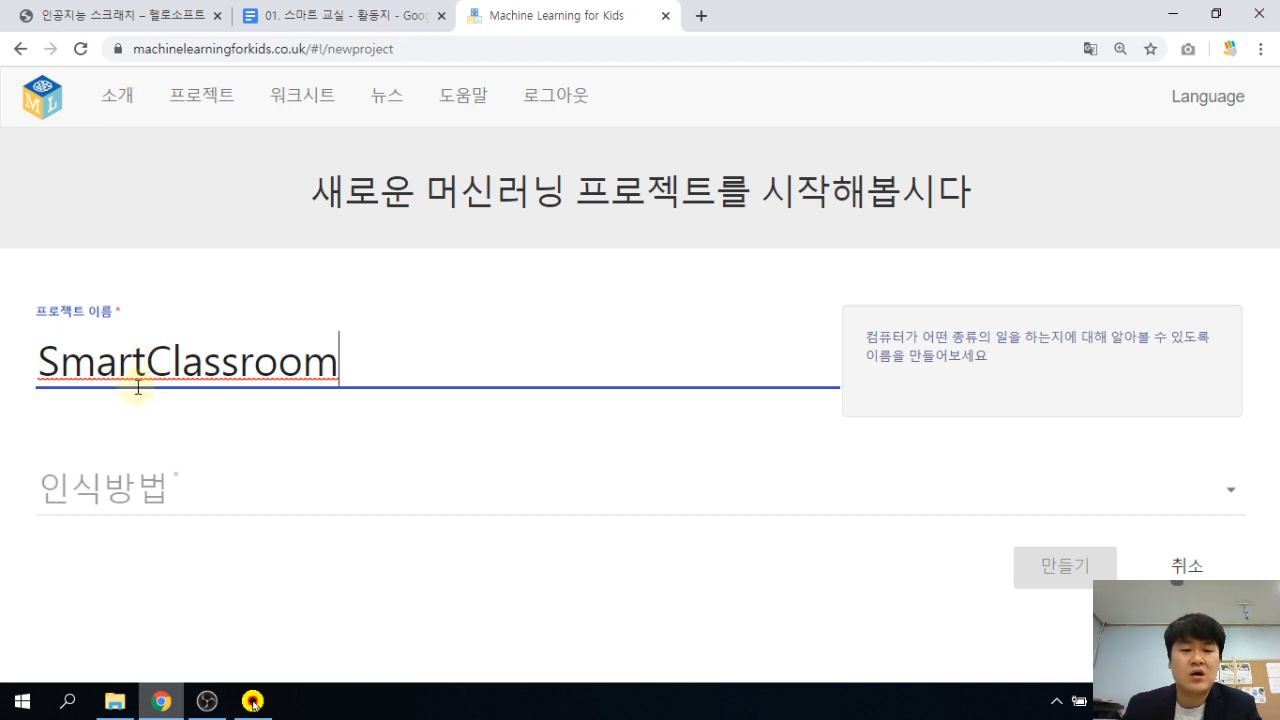
# Set the project to recognise 텍스트 in Korean and create it.
pyautogui.click(196, 496)
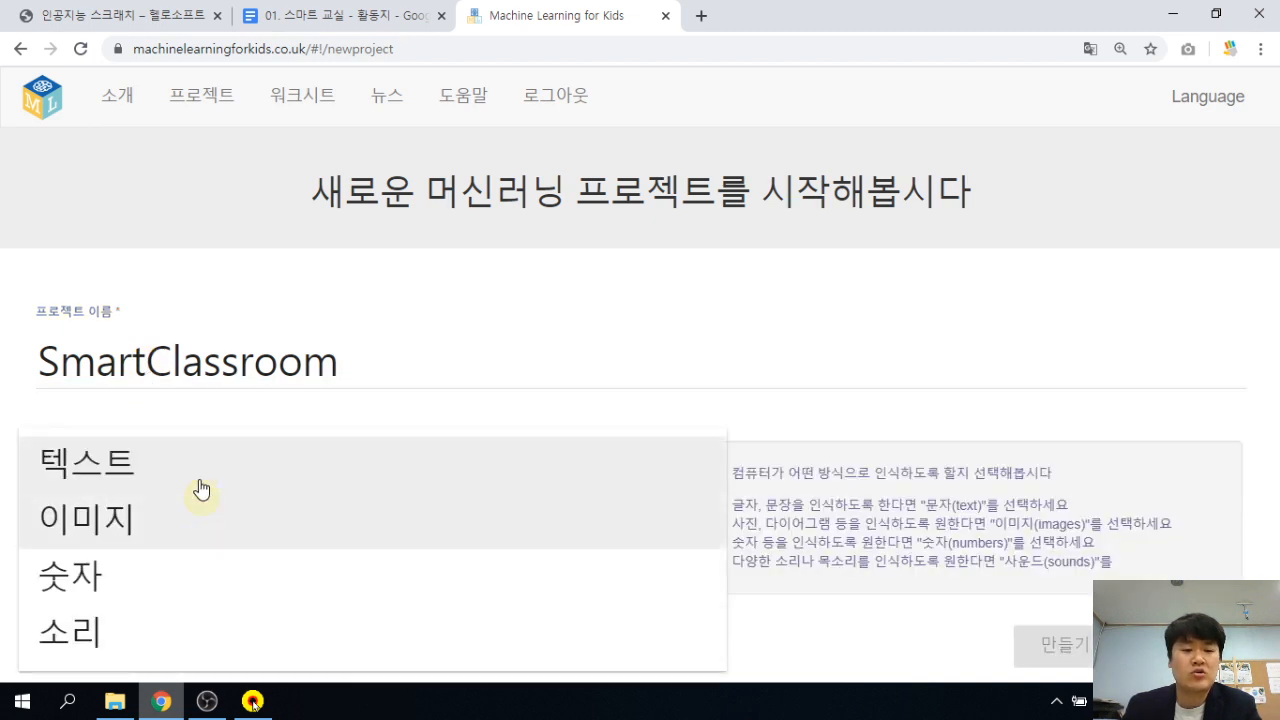
pyautogui.click(112, 462)
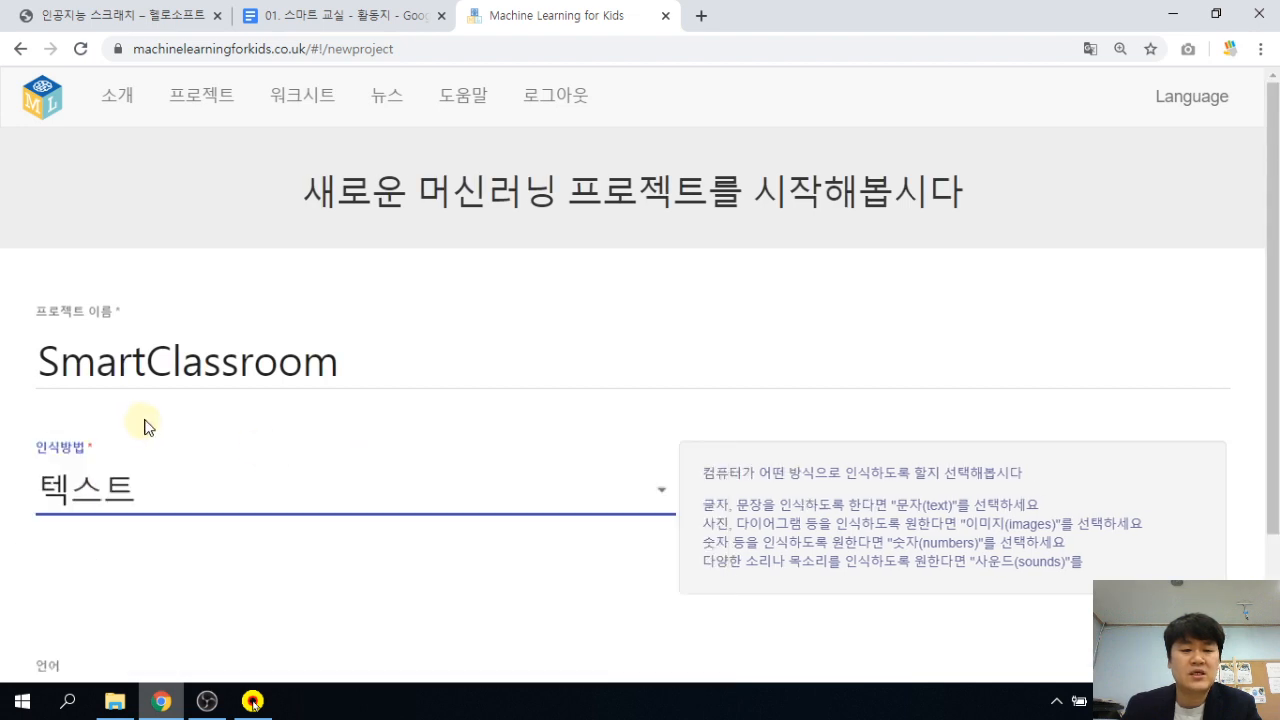
pyautogui.scroll(-2, 457, 531)
pyautogui.click(143, 523)
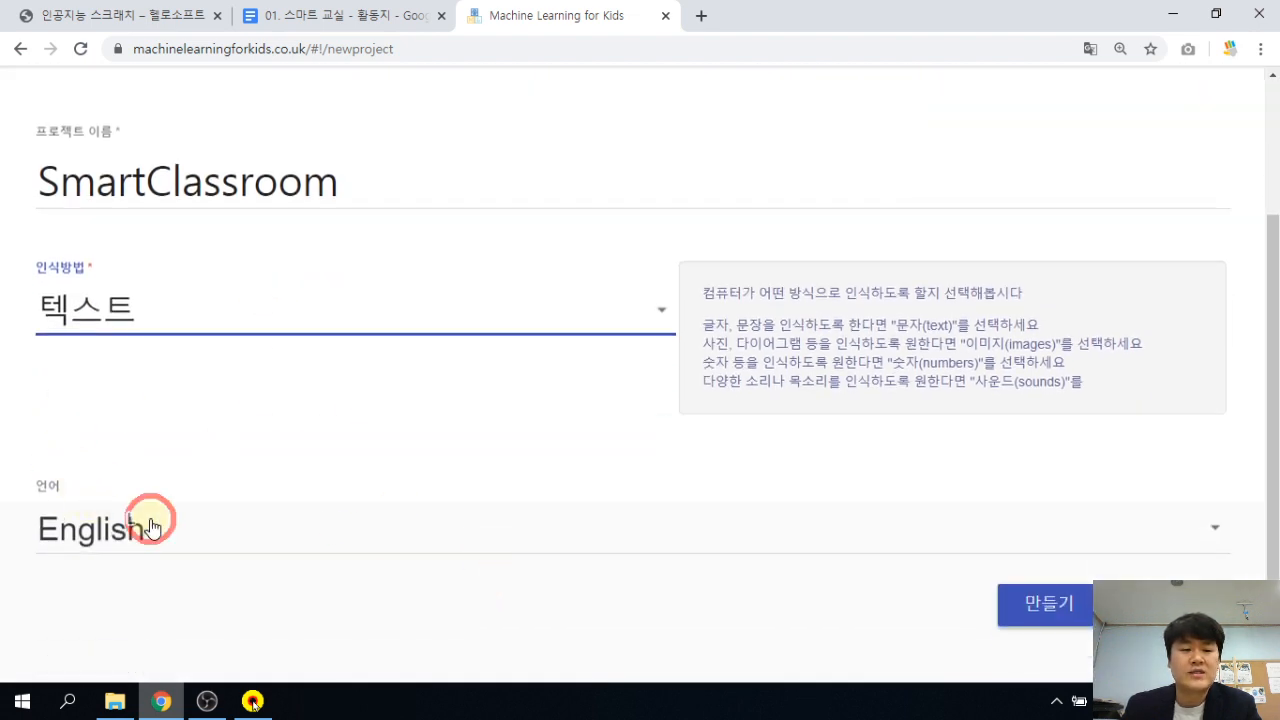
pyautogui.scroll(-3, 178, 472)
pyautogui.scroll(-2, 180, 472)
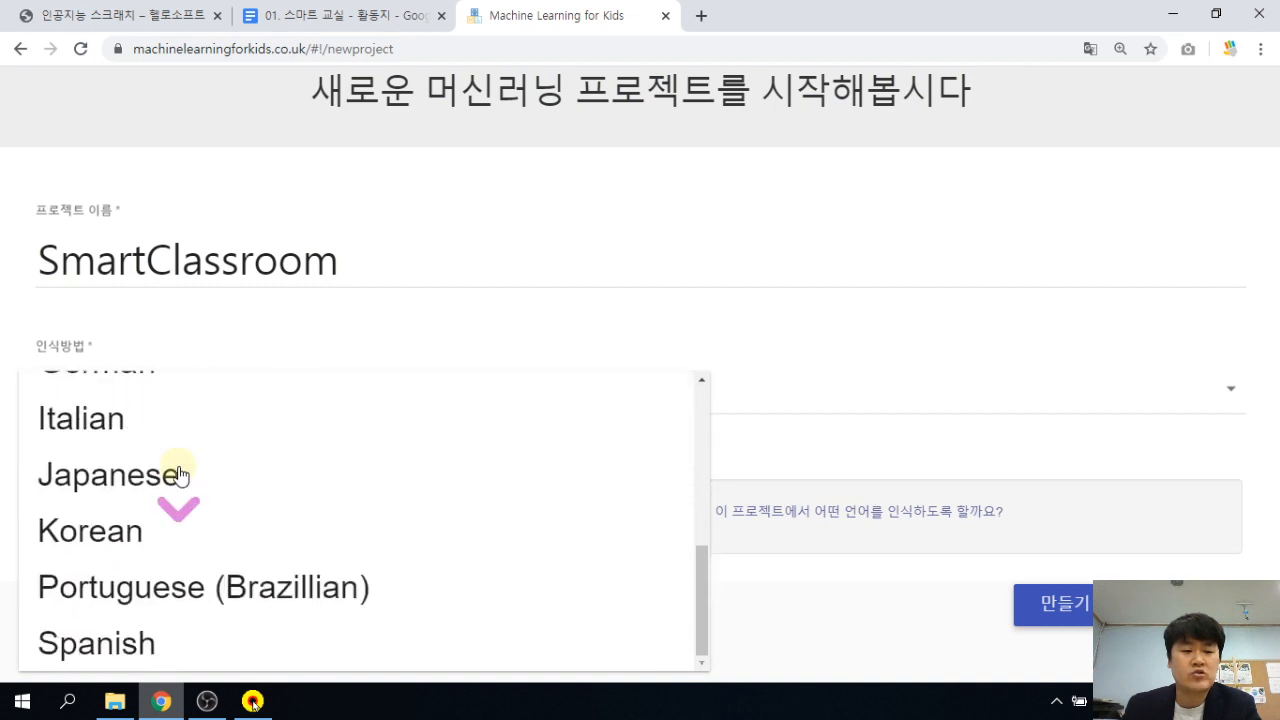
pyautogui.click(100, 518)
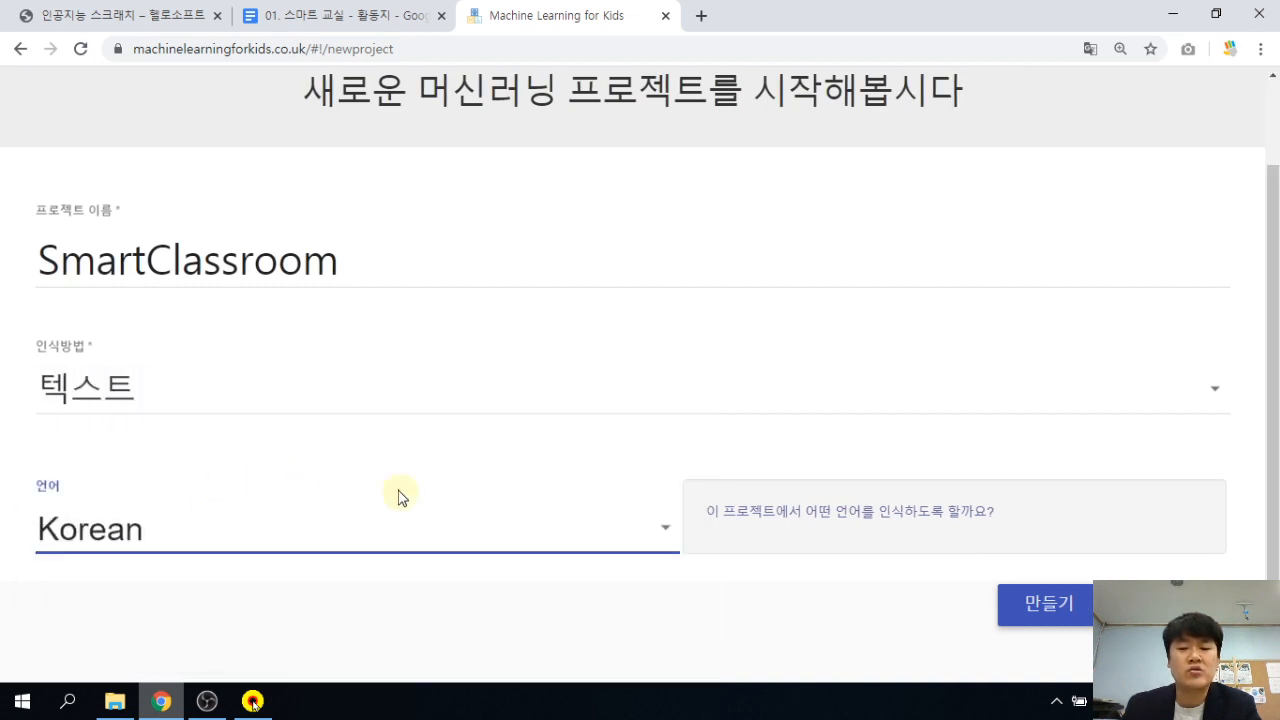
pyautogui.scroll(1, 428, 380)
pyautogui.scroll(-1, 447, 470)
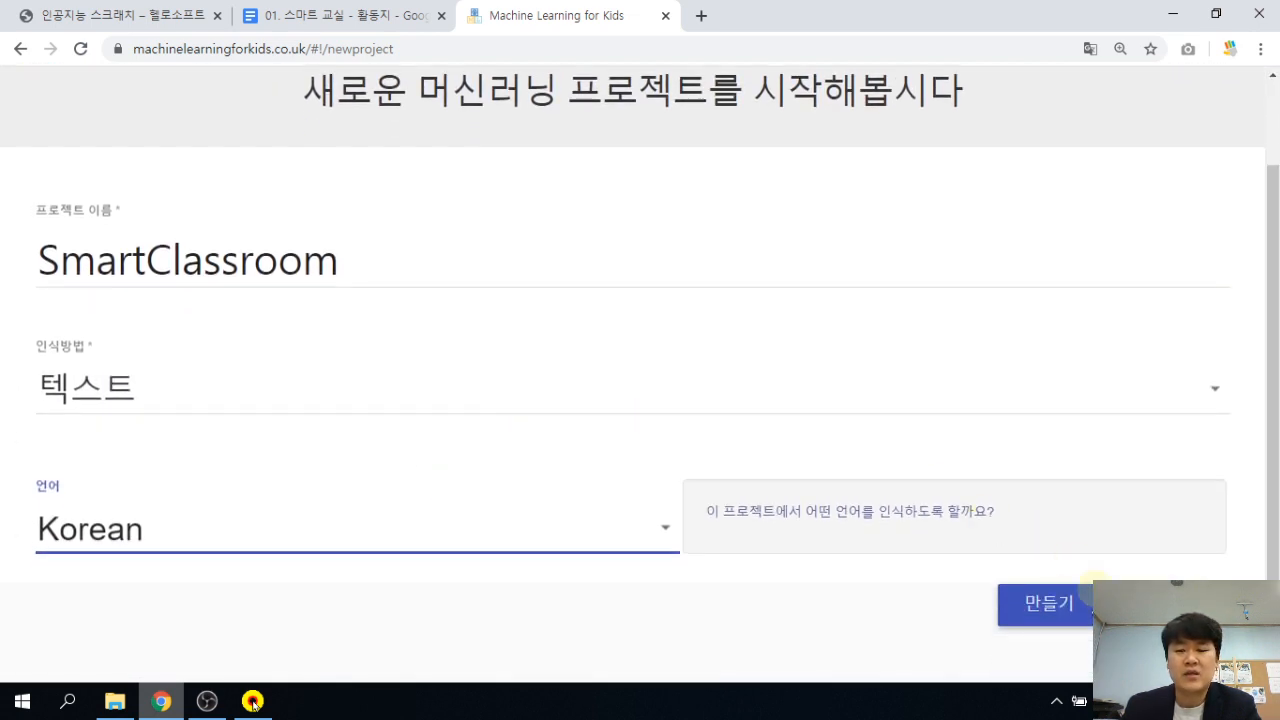
pyautogui.click(1066, 608)
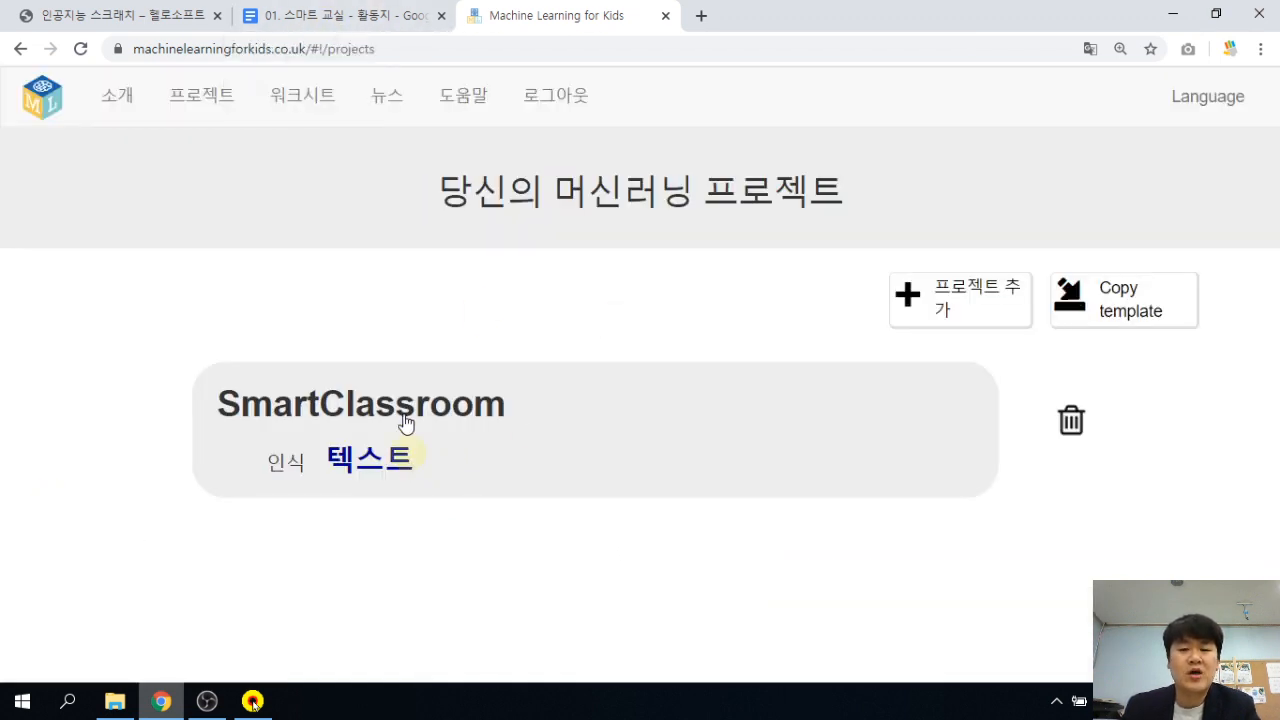
# Open the SmartClassroom project, scroll to its 만들기 card, then switch to the worksheet.
pyautogui.click(597, 432)
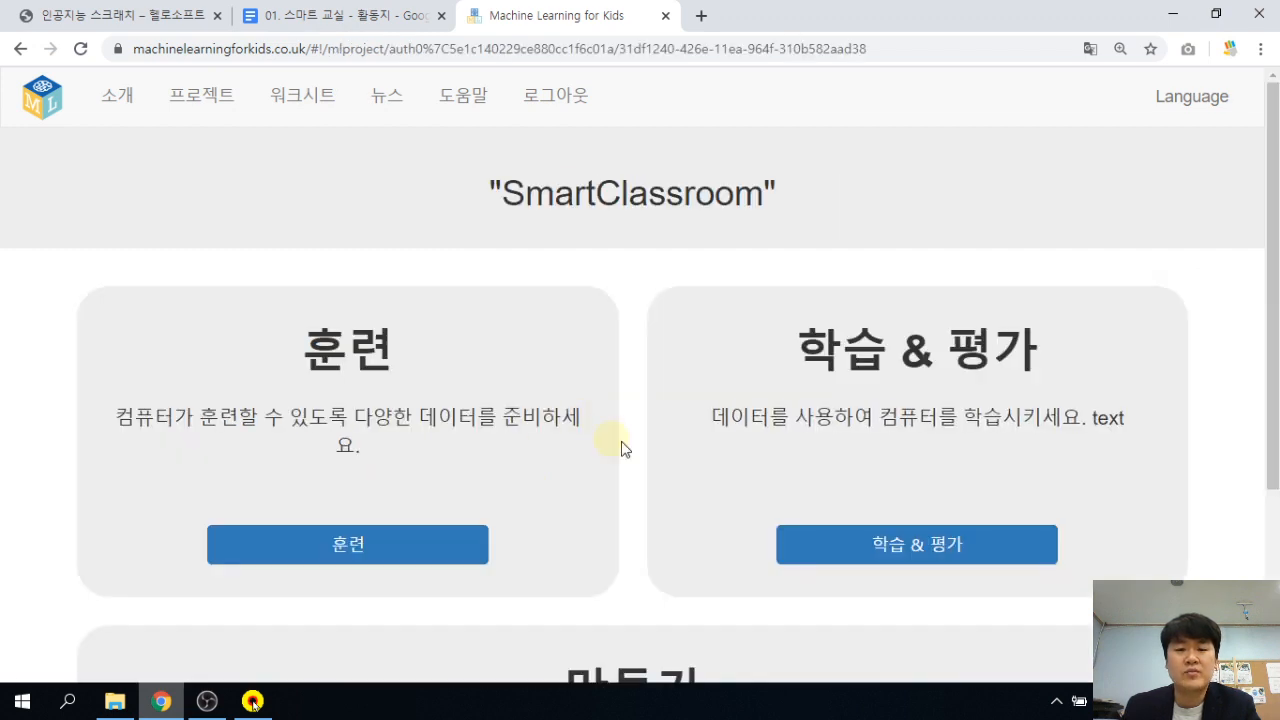
pyautogui.scroll(-1, 630, 438)
pyautogui.scroll(-2, 637, 440)
pyautogui.scroll(1, 634, 400)
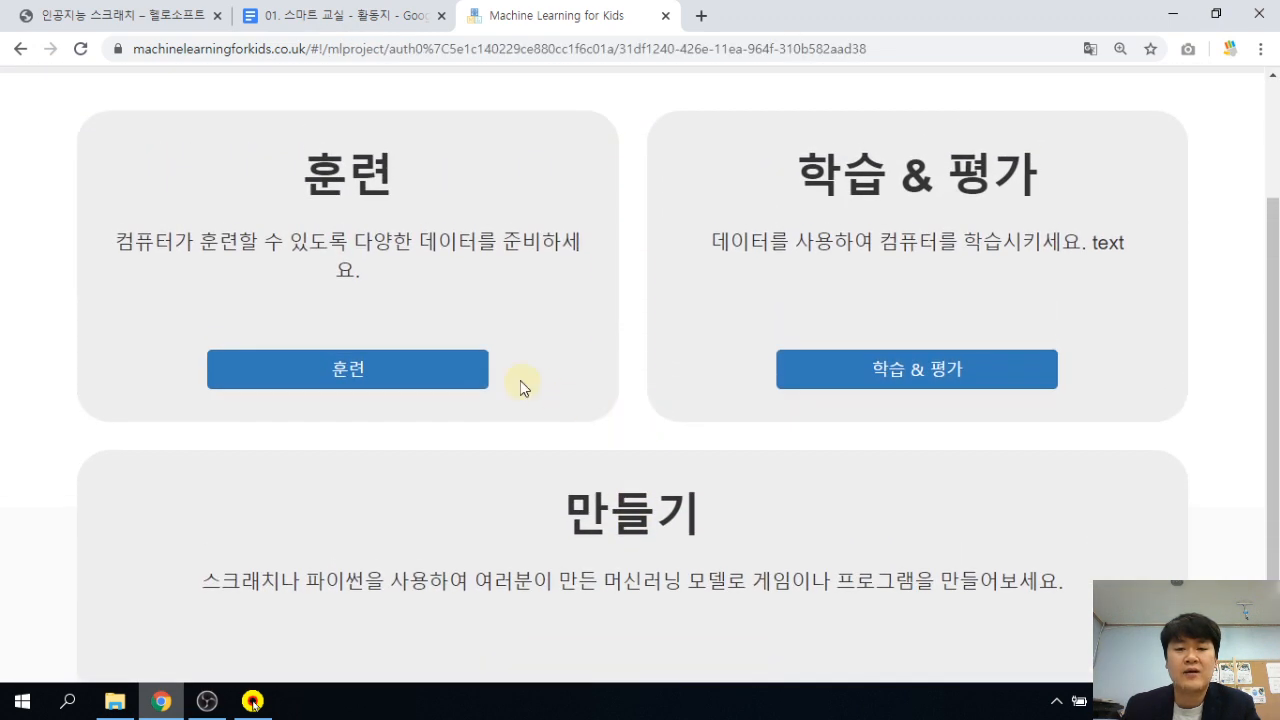
pyautogui.scroll(-1, 445, 400)
pyautogui.scroll(1, 441, 393)
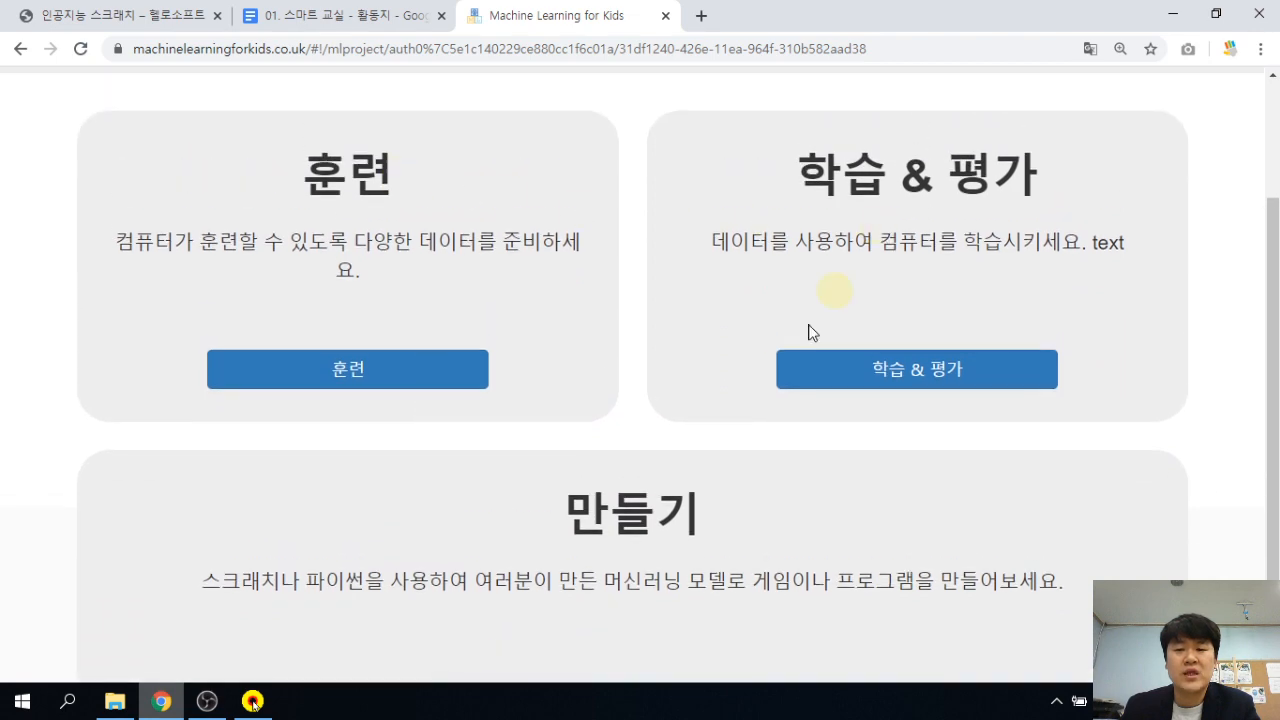
pyautogui.scroll(-1, 763, 373)
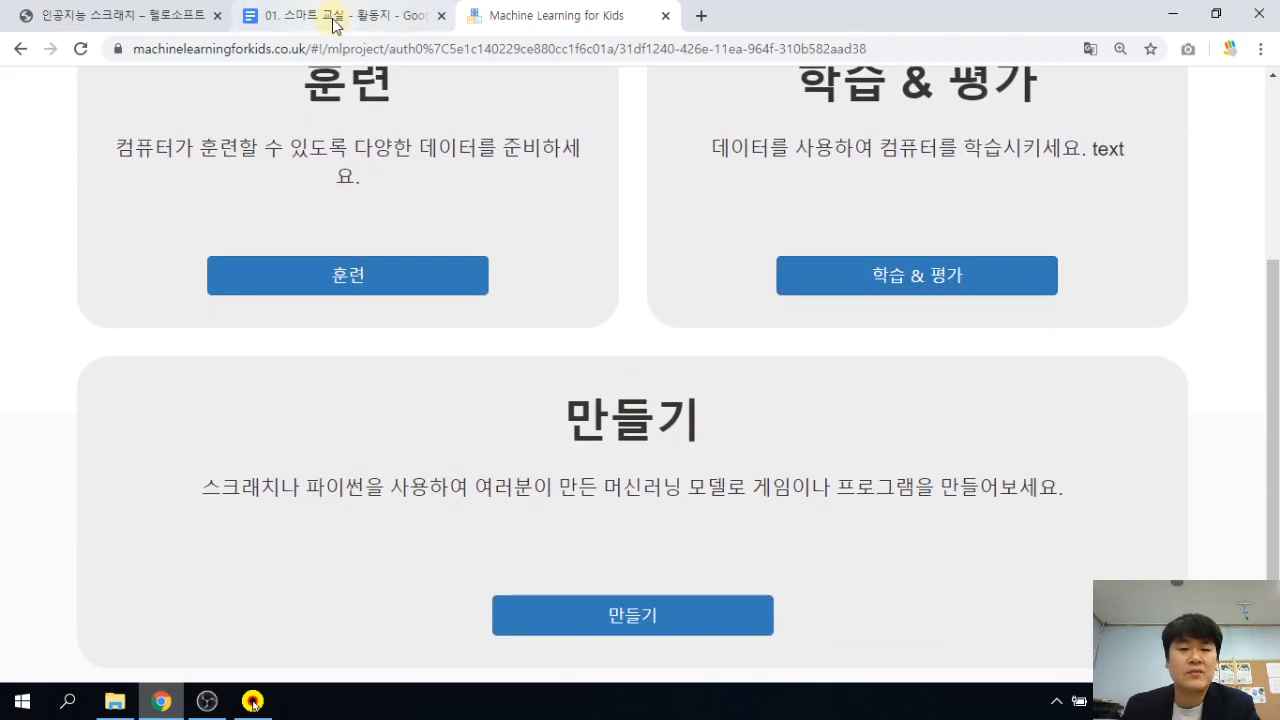
pyautogui.click(335, 25)
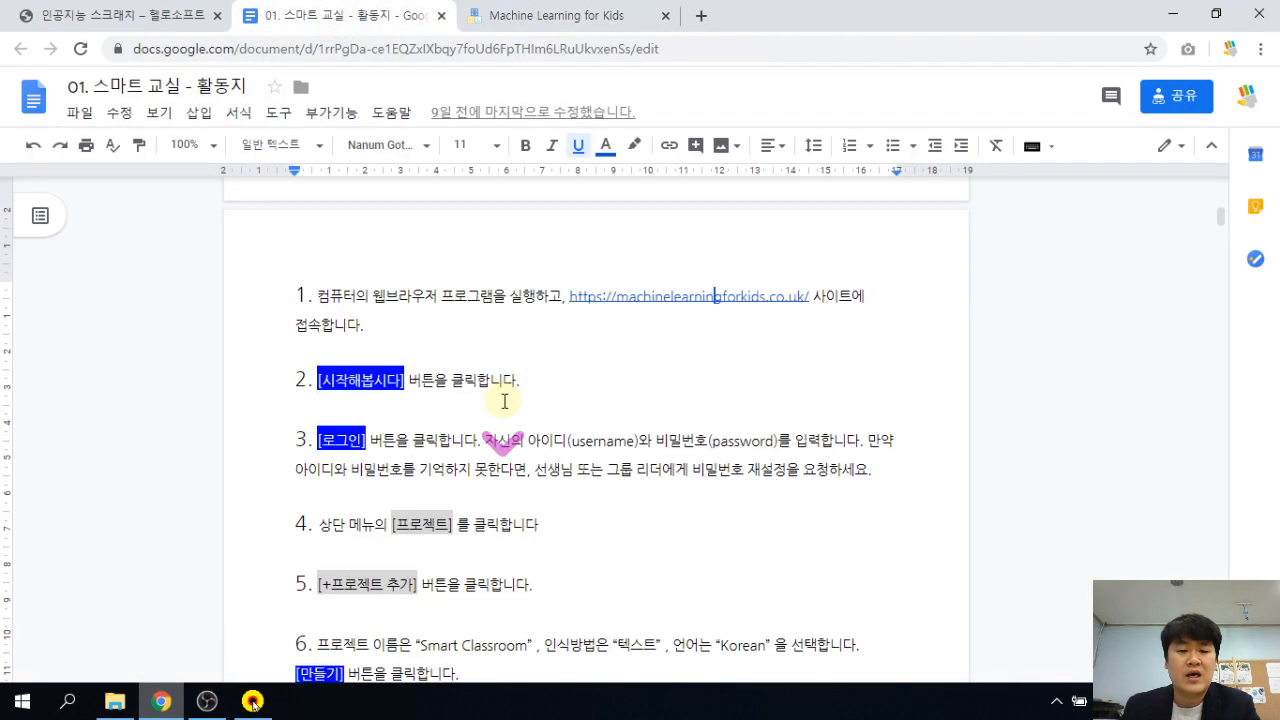
# Read worksheet steps 6–9 on the Make and Scratch 3 pages, then return to the project.
pyautogui.scroll(-5, 504, 401)
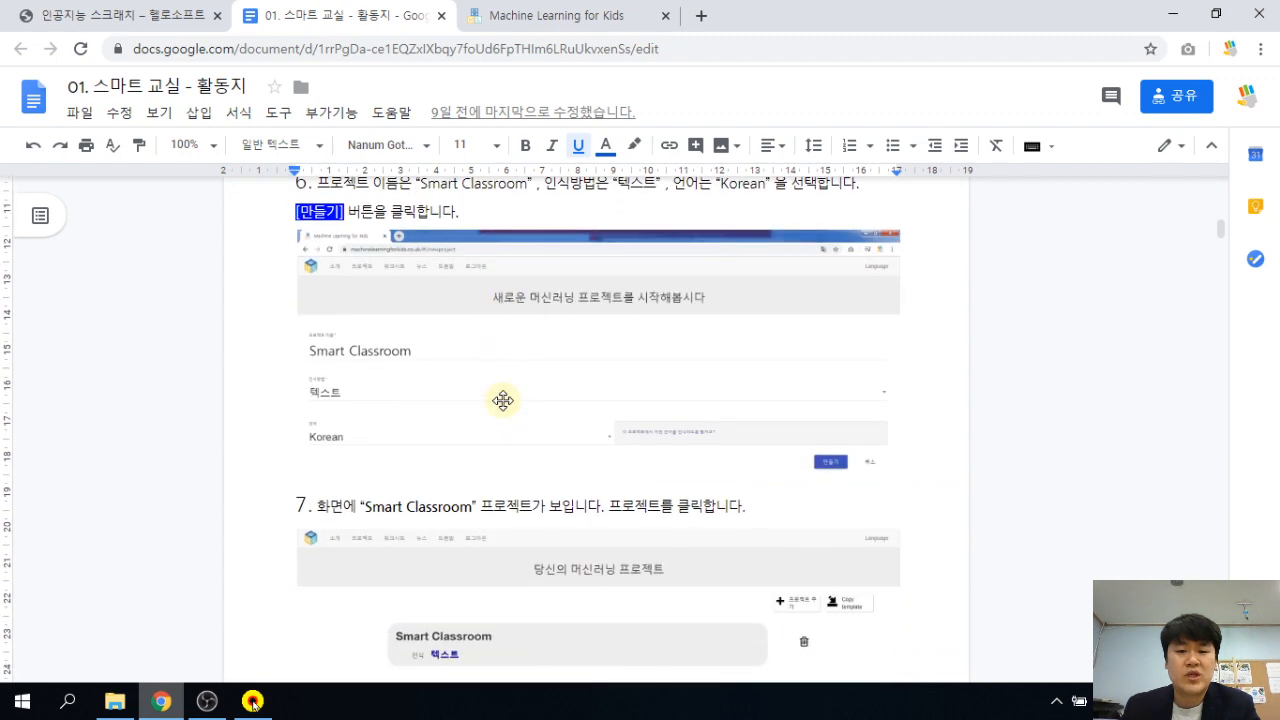
pyautogui.scroll(-5, 503, 400)
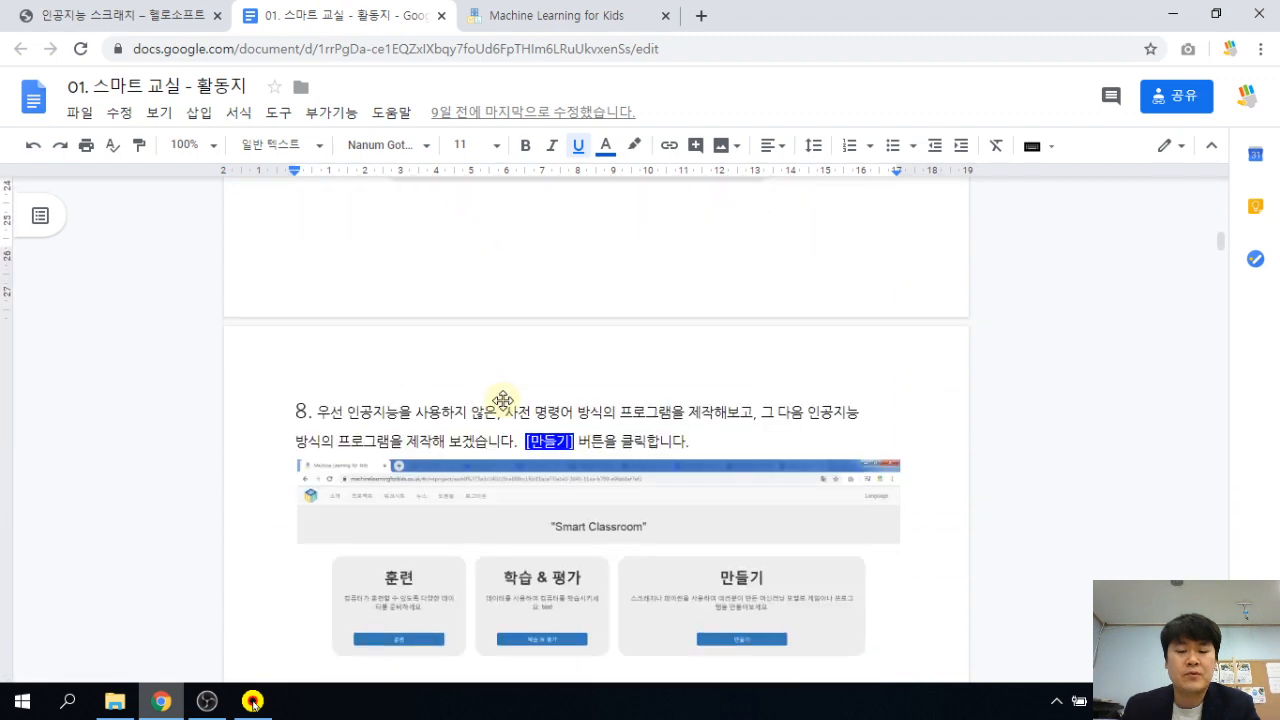
pyautogui.scroll(-4, 503, 400)
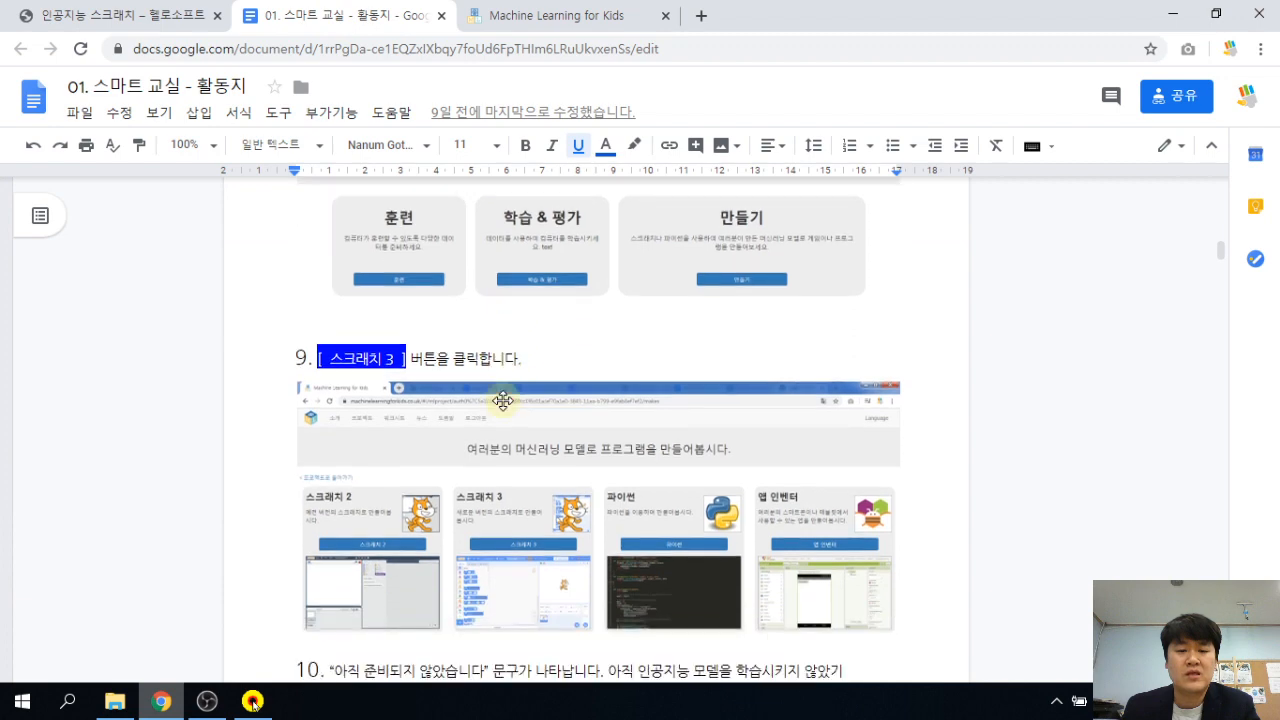
pyautogui.scroll(-1, 500, 440)
pyautogui.click(553, 28)
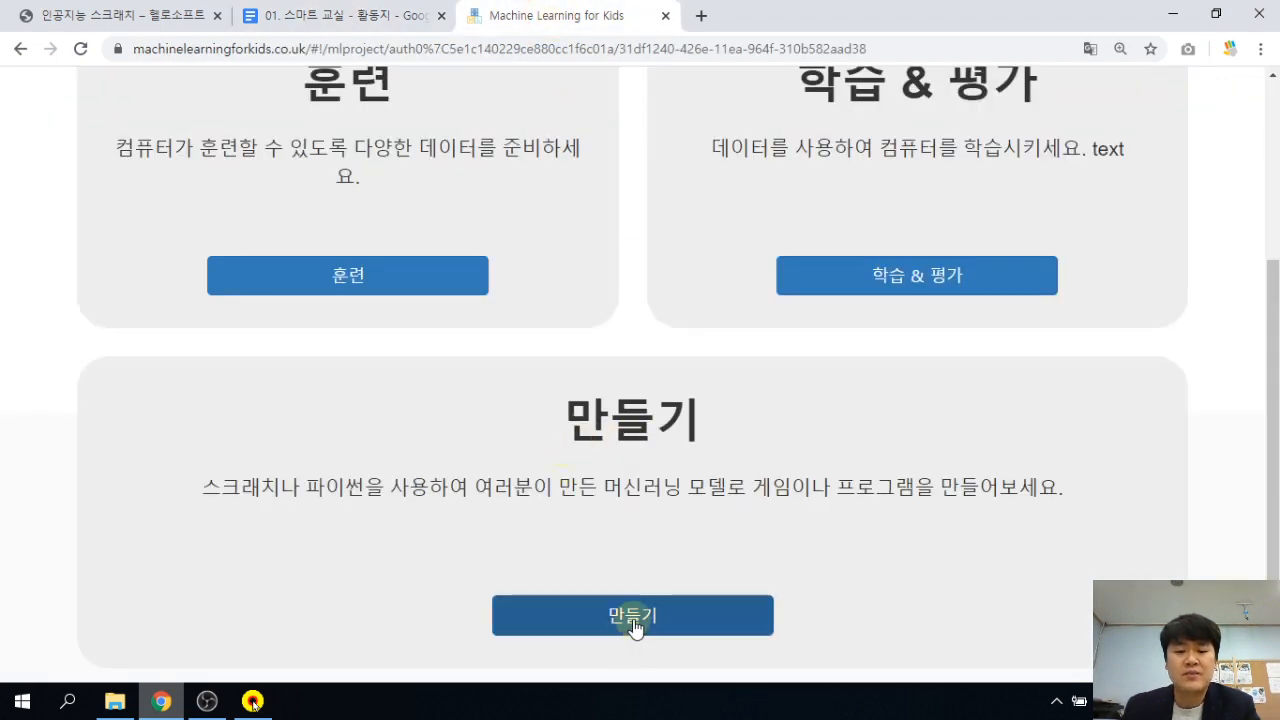
# Go to the SmartClassroom project's Make page and choose Scratch 3.
pyautogui.scroll(3, 645, 480)
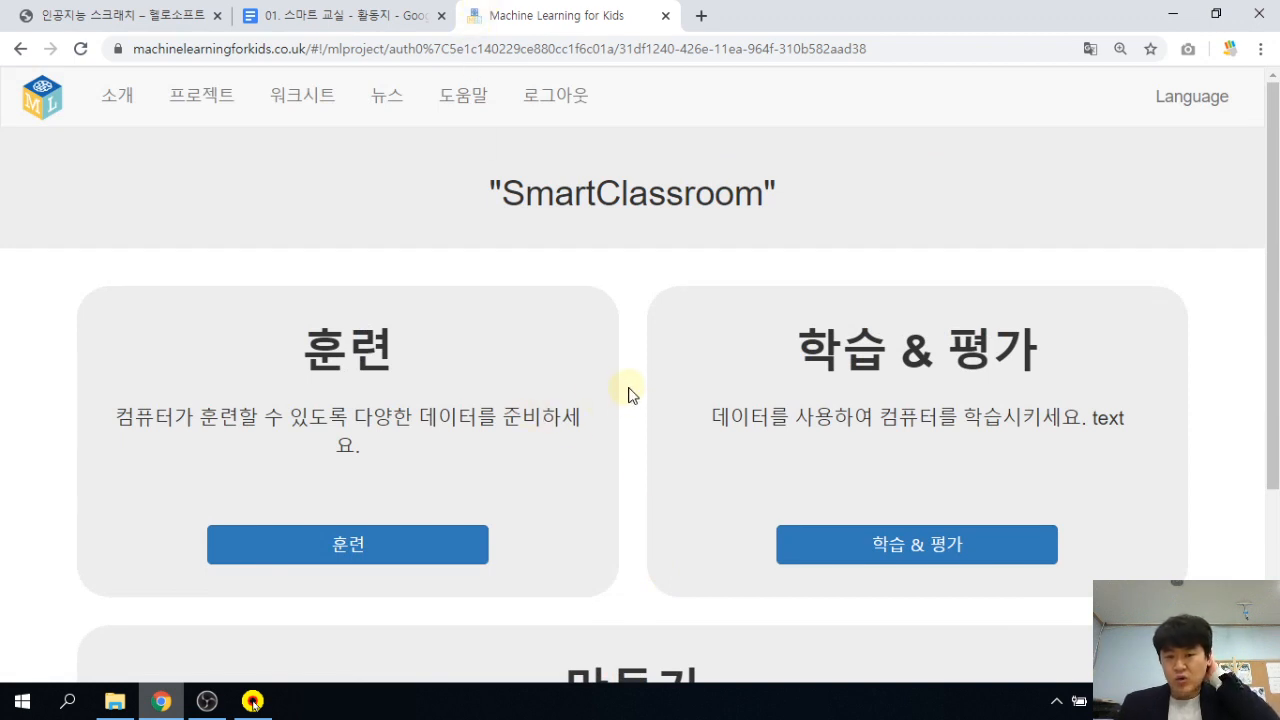
pyautogui.scroll(-3, 634, 392)
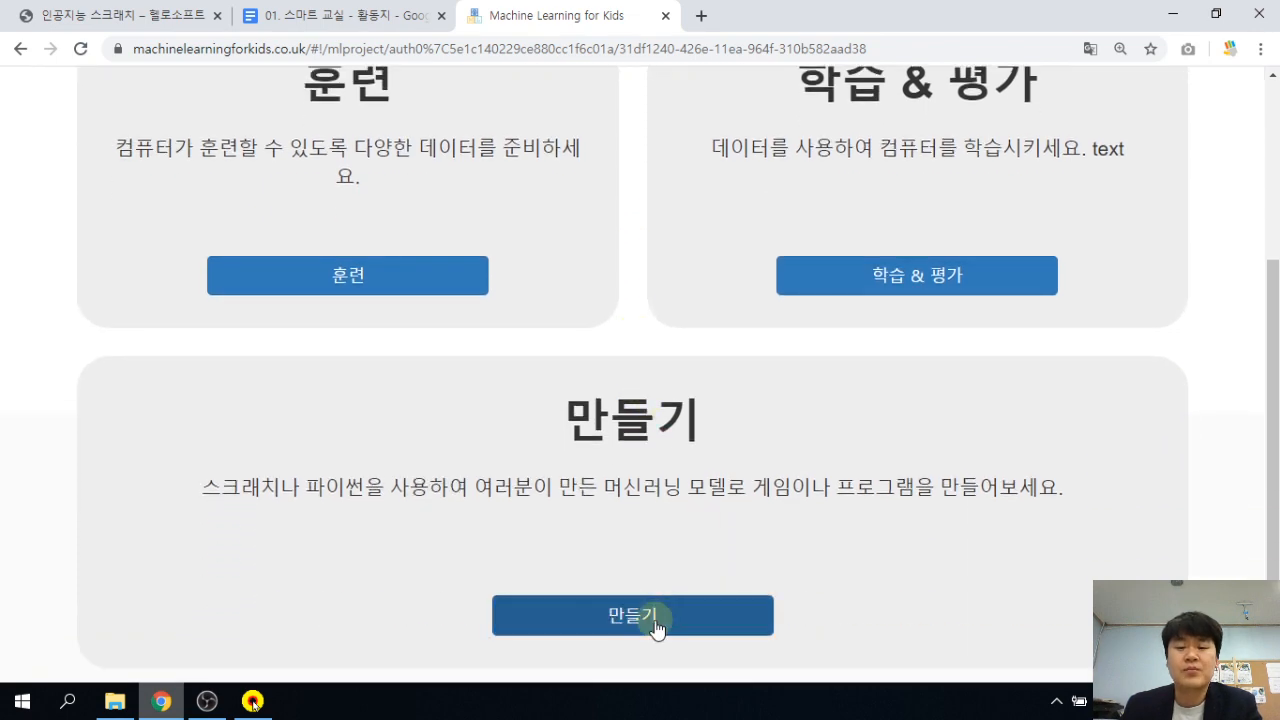
pyautogui.click(668, 616)
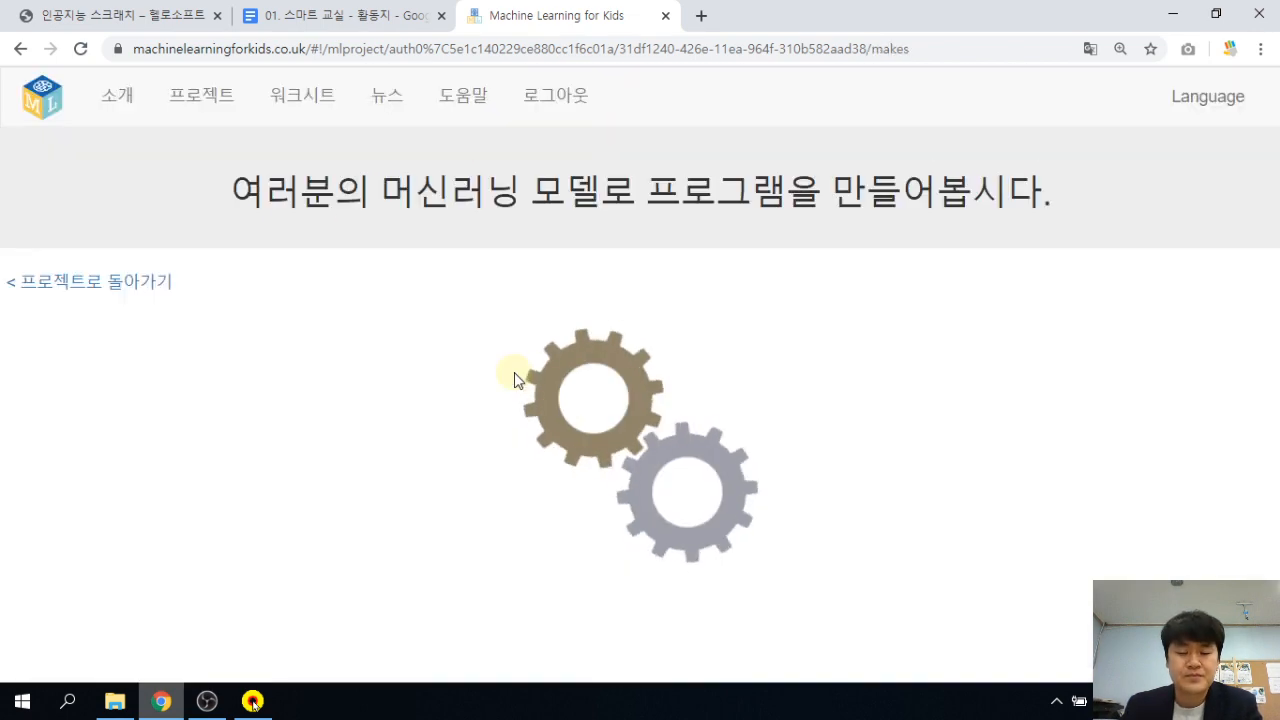
pyautogui.scroll(-1, 544, 343)
pyautogui.scroll(-1, 544, 343)
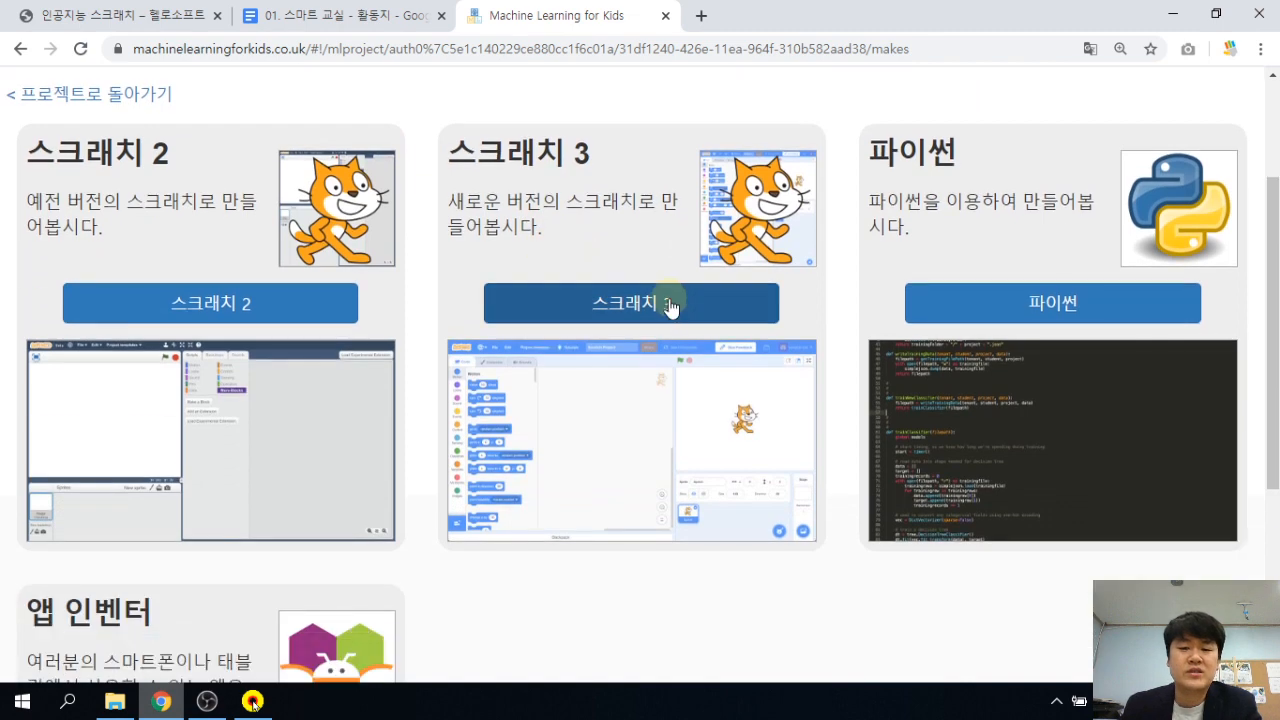
pyautogui.click(671, 304)
# Open plain Scratch 3 from the not-ready notice, since no model is trained.
pyautogui.scroll(-1, 309, 289)
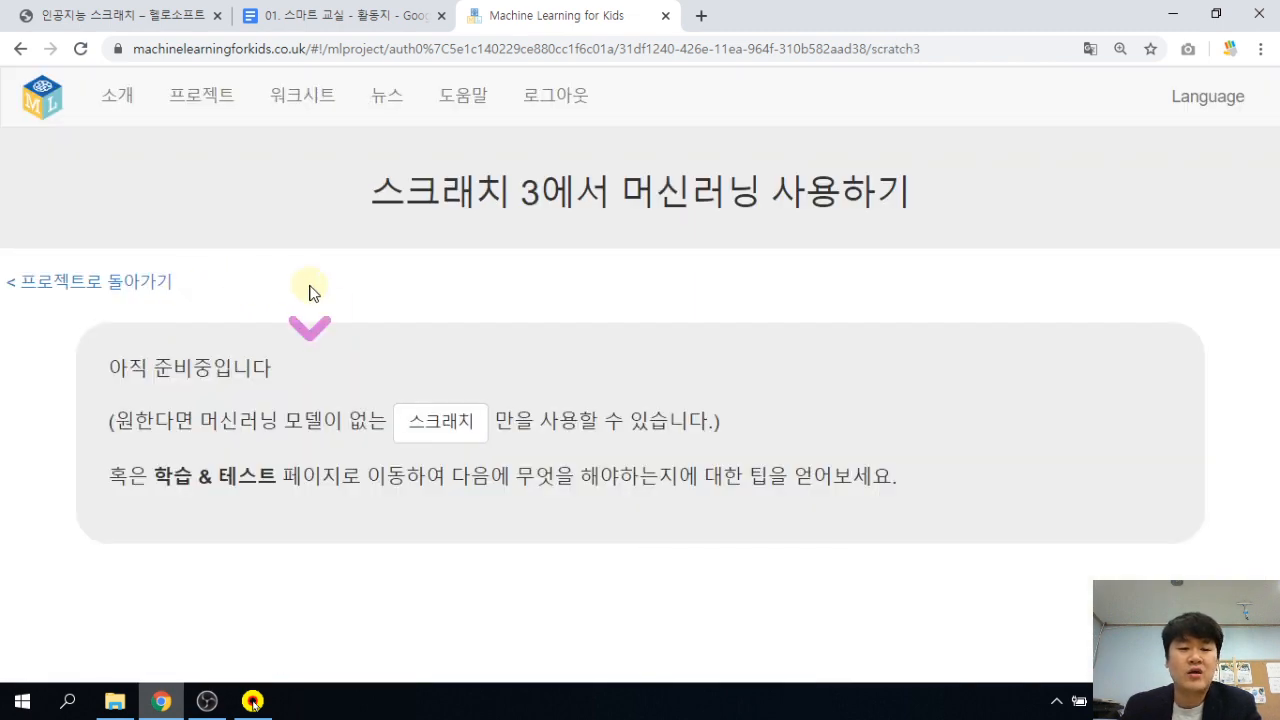
pyautogui.moveTo(127, 368)
pyautogui.mouseDown()
pyautogui.moveTo(229, 432)
pyautogui.moveTo(257, 428)
pyautogui.mouseUp()
pyautogui.moveTo(303, 431); pyautogui.dragTo(217, 420)
pyautogui.click(217, 420)
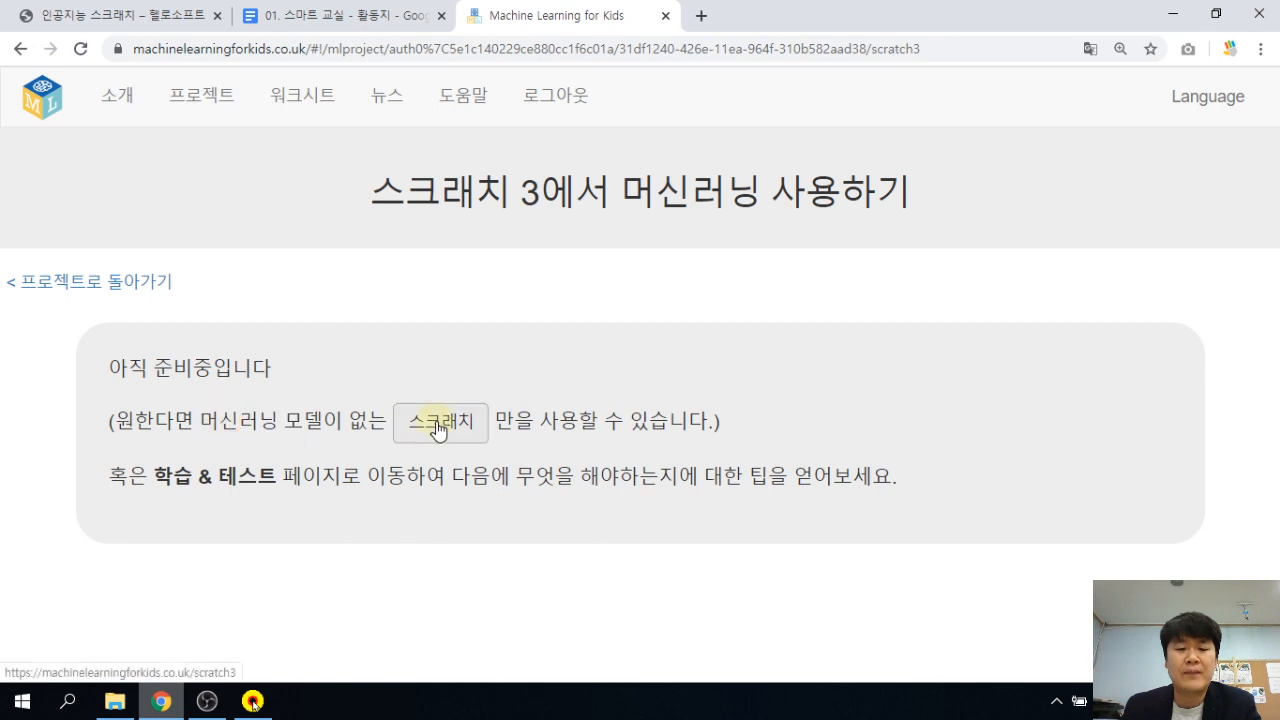
pyautogui.click(438, 425)
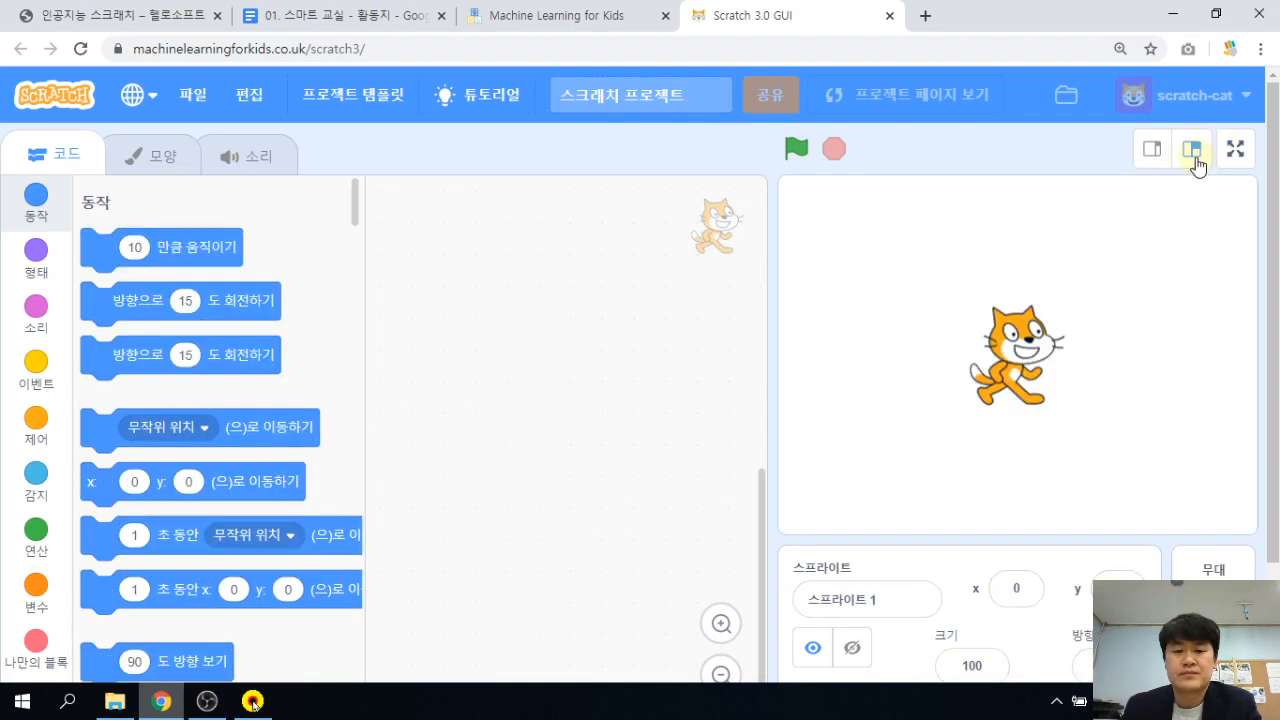
# Switch Scratch to the small-stage layout and bring up the 파일 (File) menu.
pyautogui.click(1154, 149)
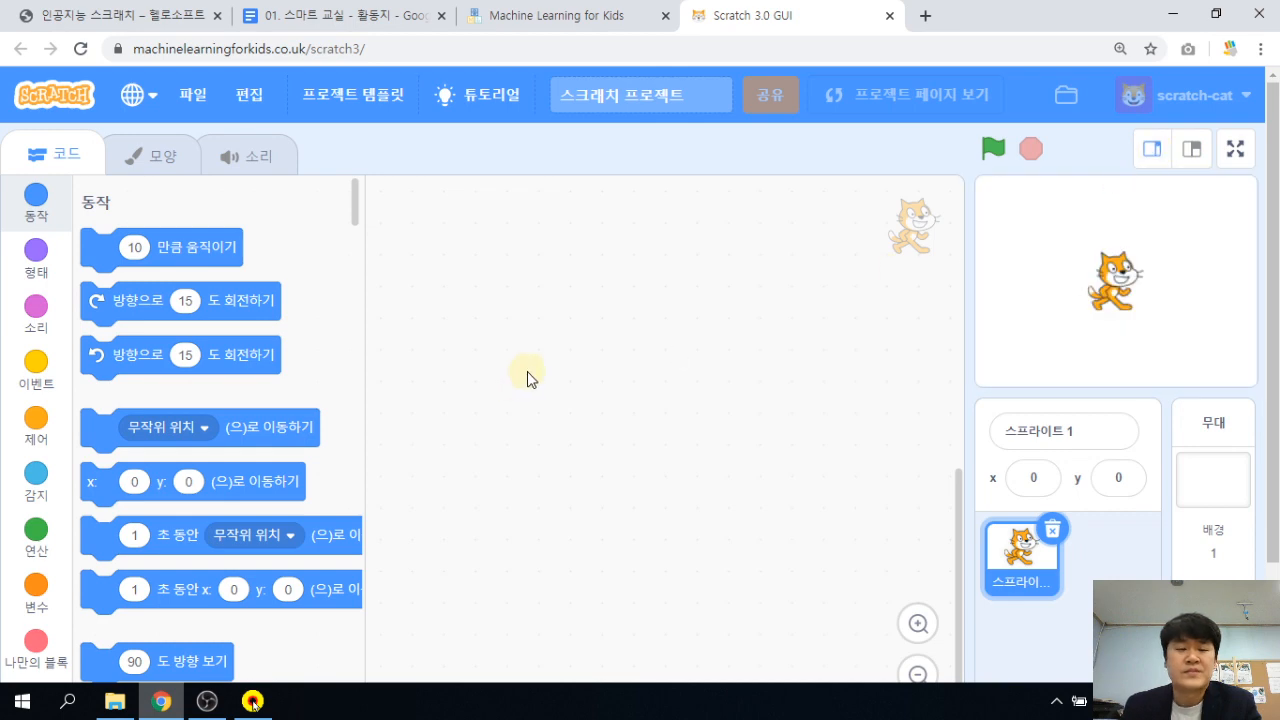
pyautogui.click(526, 372)
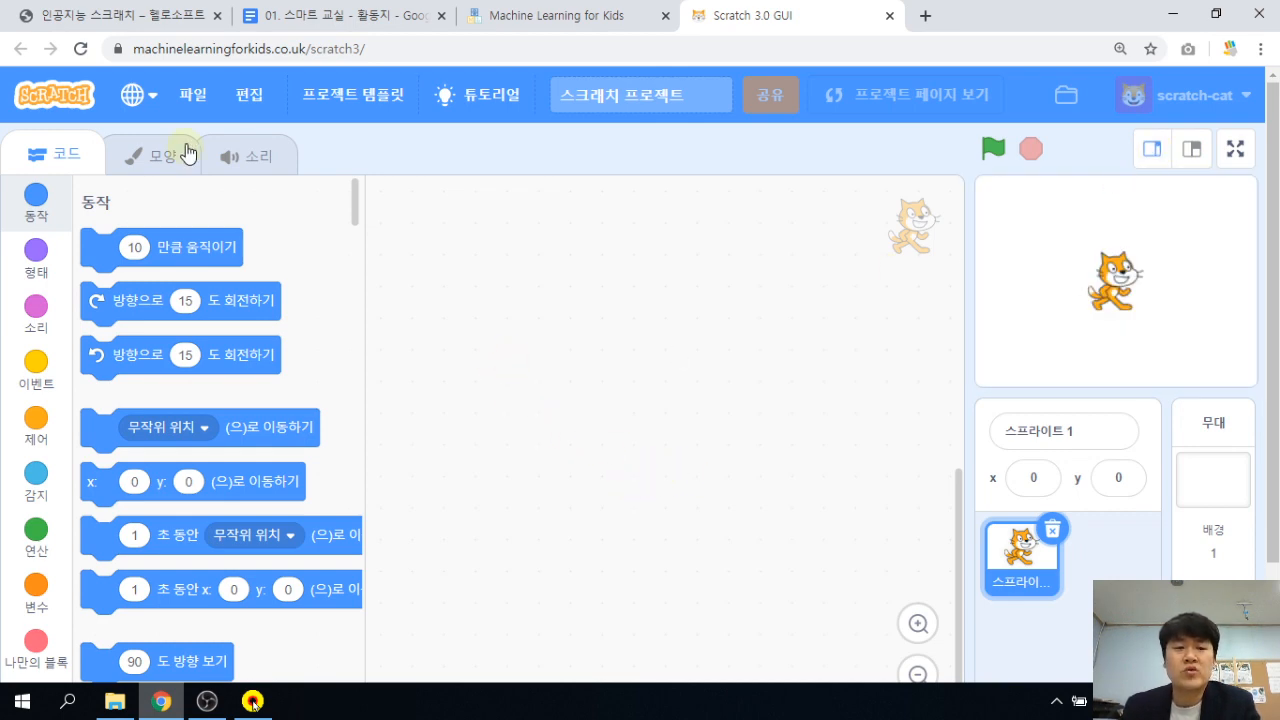
pyautogui.click(197, 112)
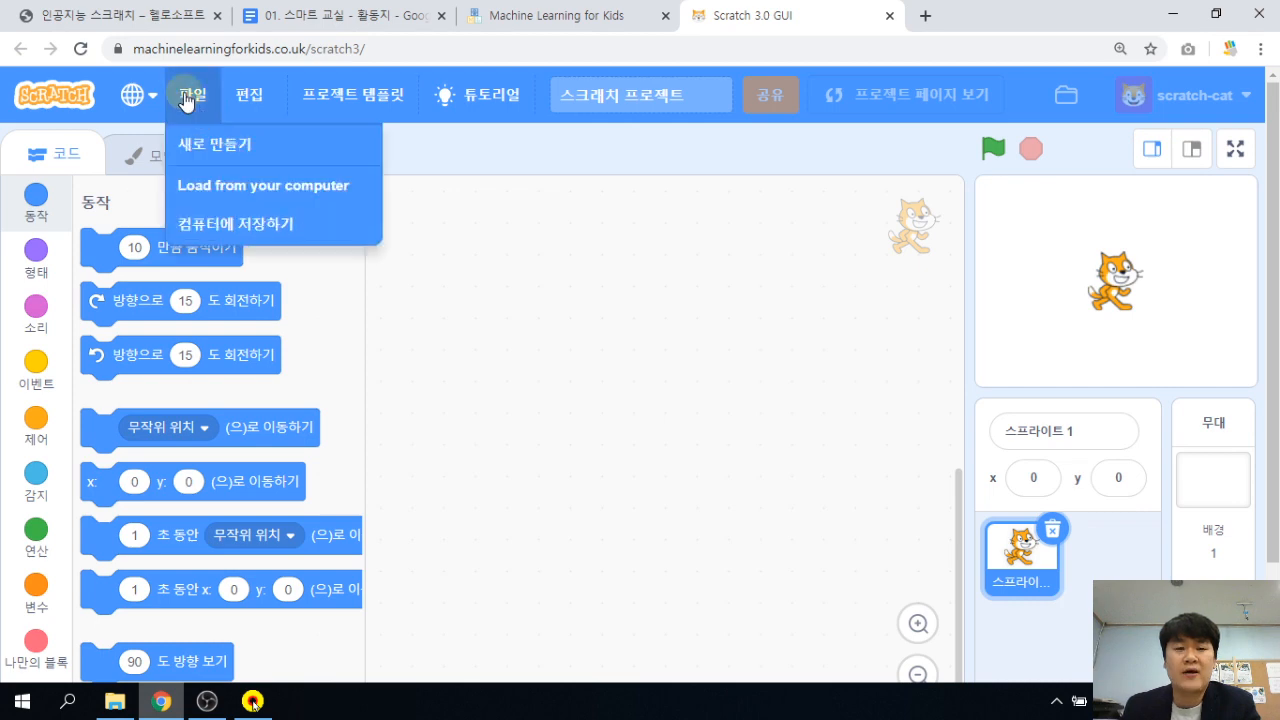
# Load 01_스마트교실_예제 (1).sb3 from Downloads into Scratch 3.
pyautogui.click(224, 190)
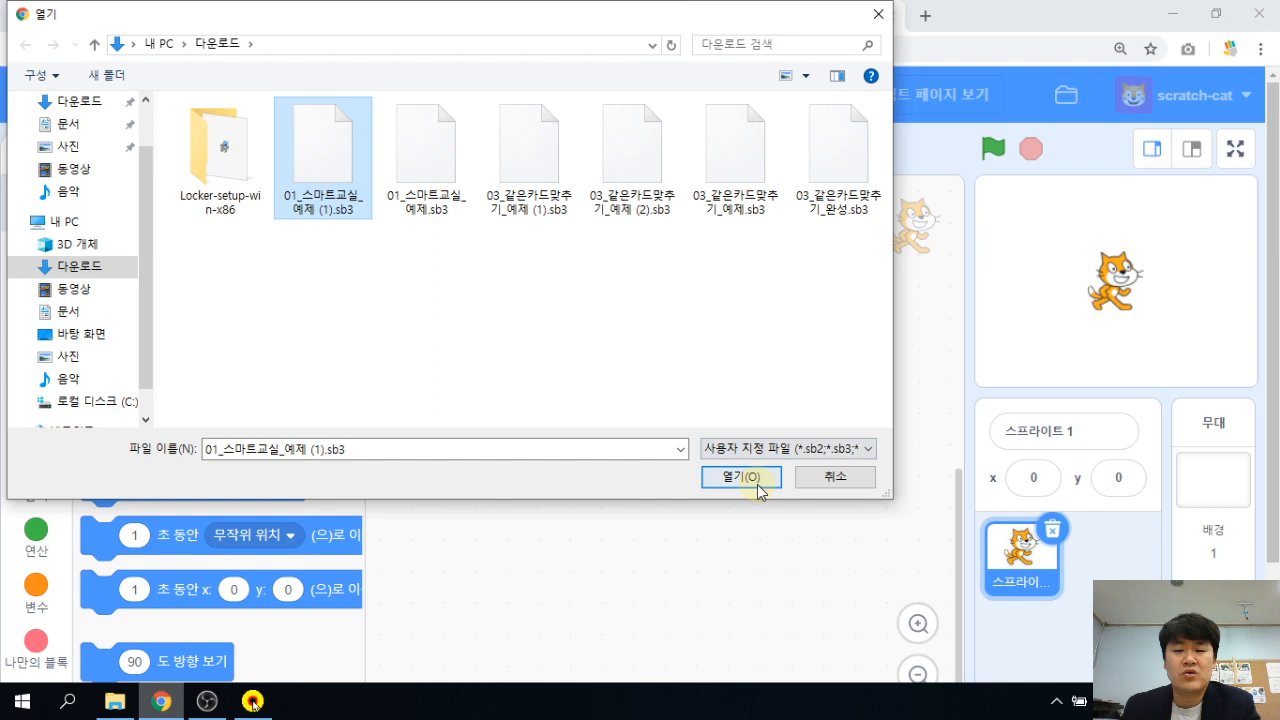
pyautogui.click(741, 477)
pyautogui.click(1260, 49)
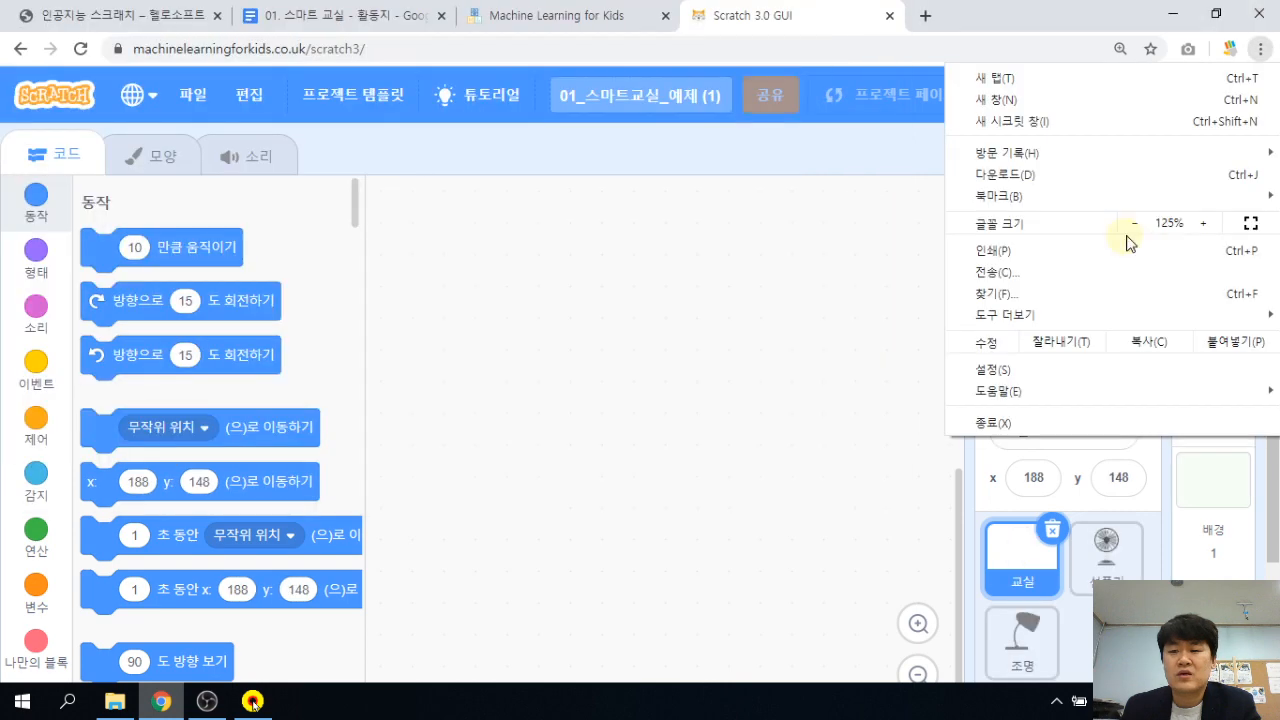
# Zoom the browser page out to 90% and select the 선풍기 sprite.
pyautogui.click(1136, 223)
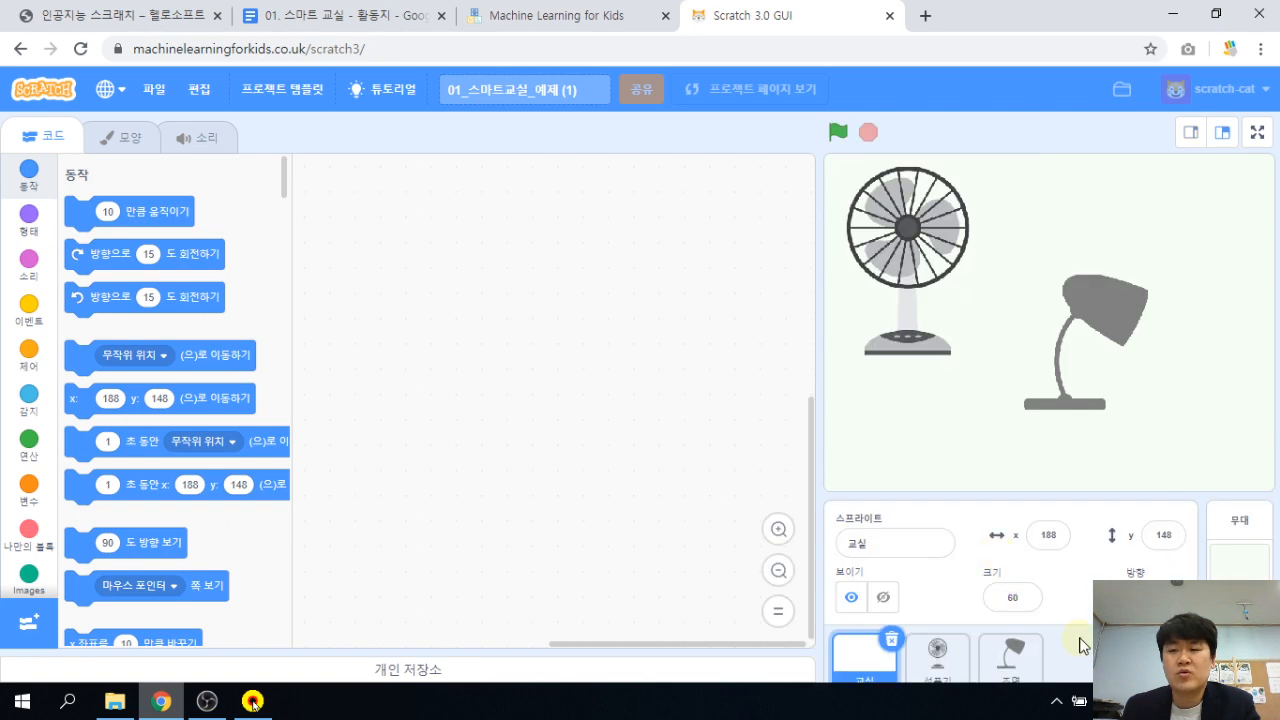
pyautogui.click(1260, 49)
pyautogui.click(1132, 224)
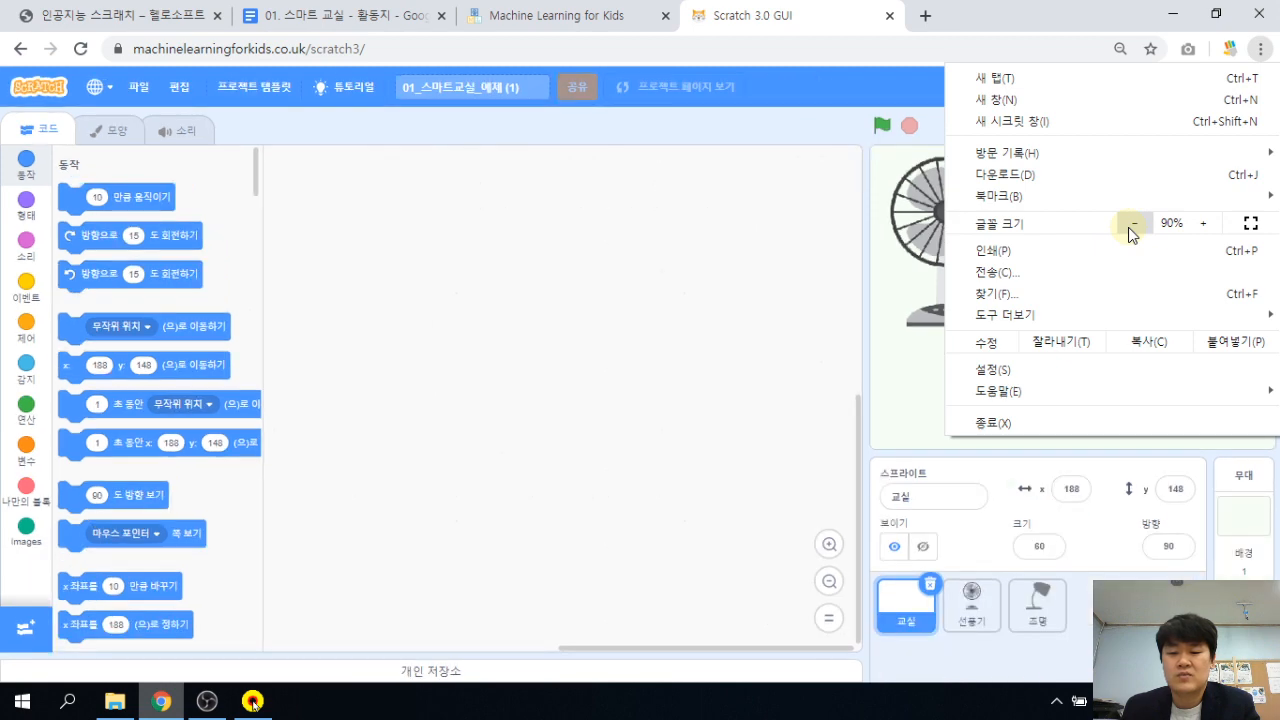
pyautogui.click(680, 390)
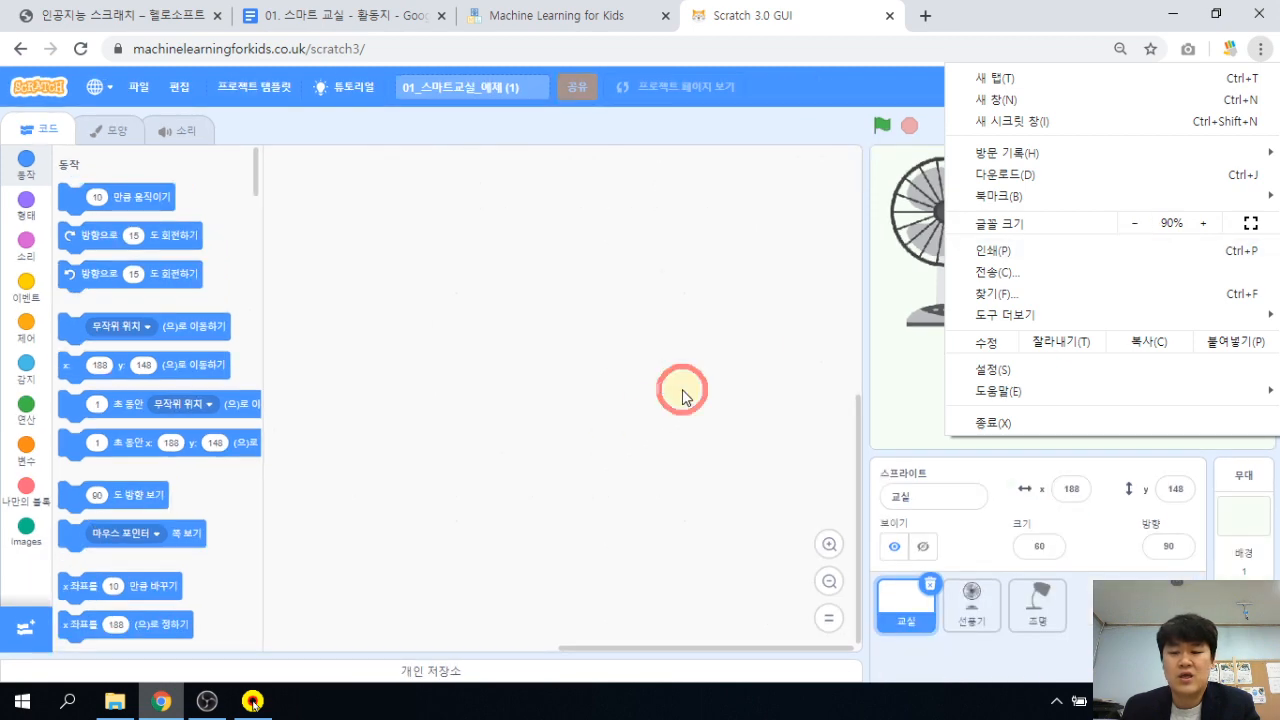
pyautogui.click(970, 615)
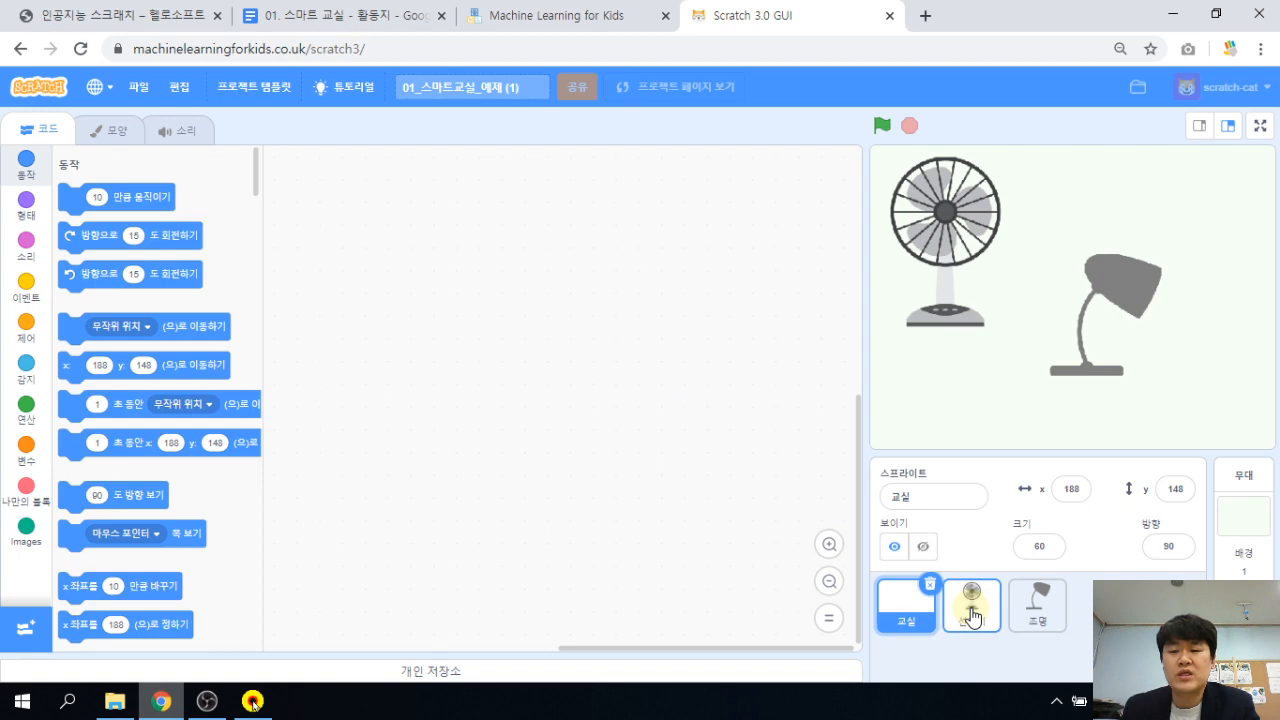
pyautogui.click(971, 607)
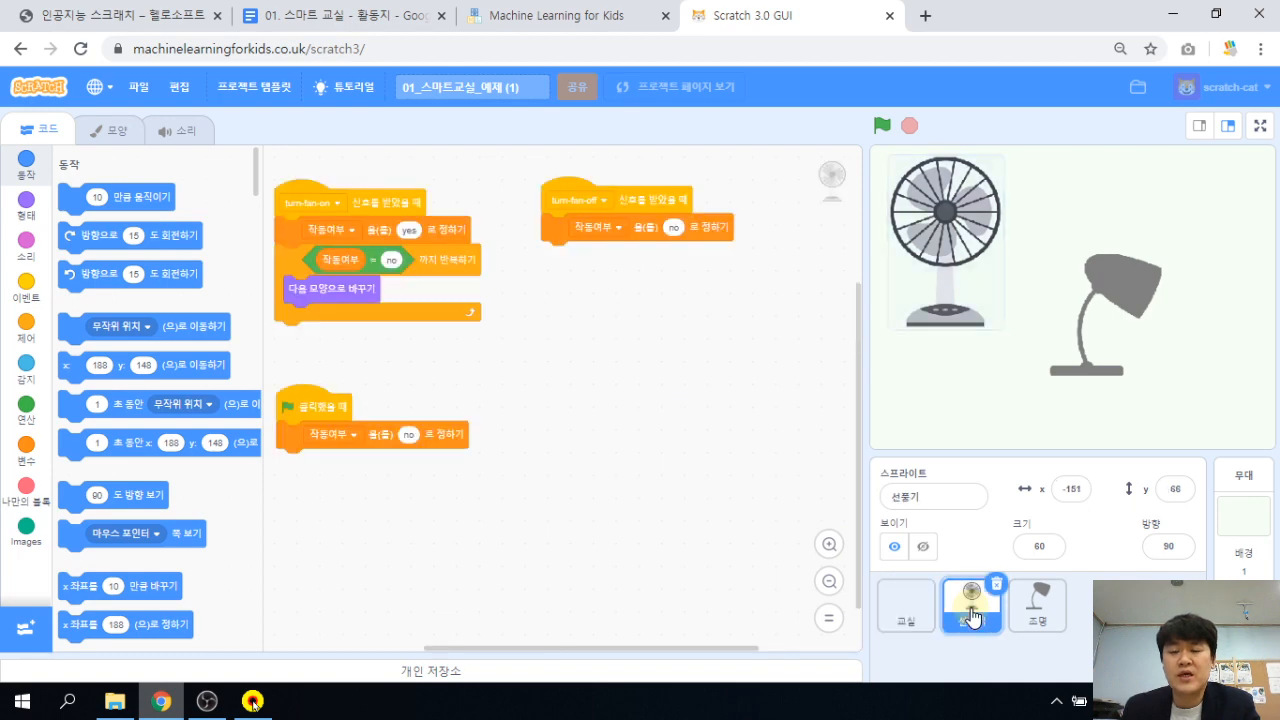
# Run the fan's turn-fan-on script to spin it, stop it, then select 조명.
pyautogui.click(829, 544)
pyautogui.moveTo(603, 414)
pyautogui.mouseDown()
pyautogui.moveTo(618, 437)
pyautogui.moveTo(603, 427)
pyautogui.mouseUp()
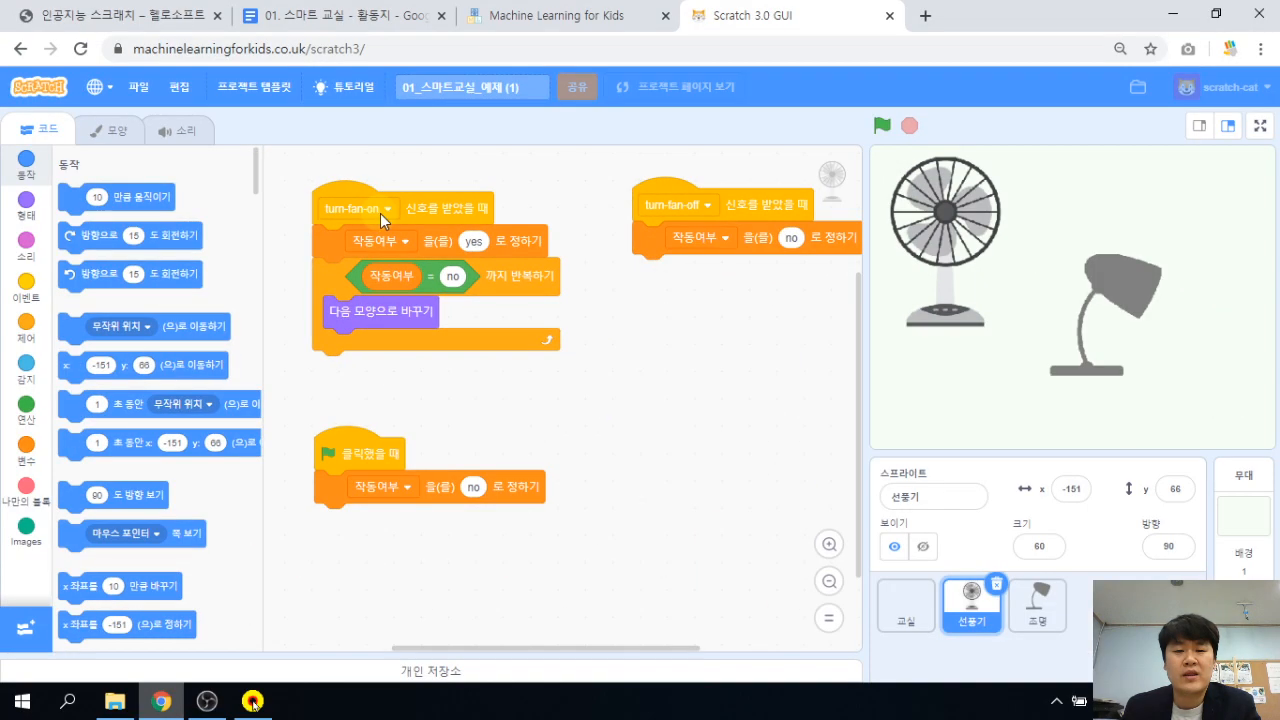
pyautogui.click(455, 207)
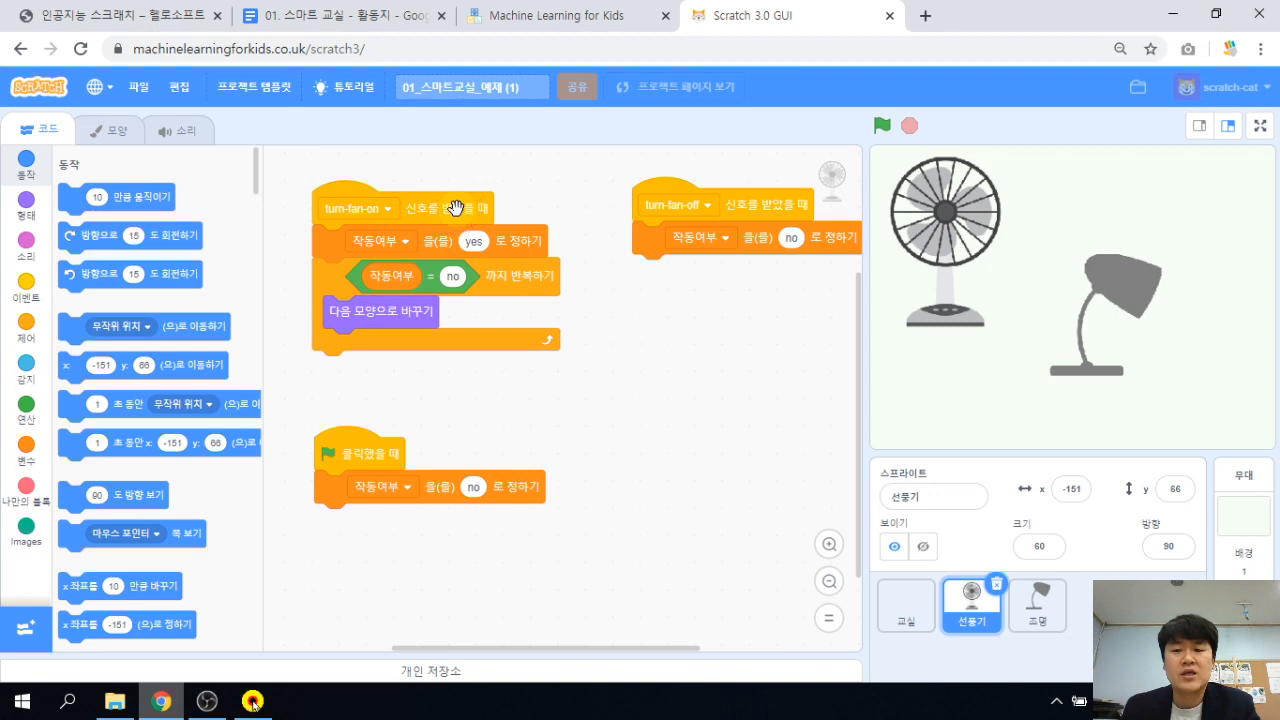
pyautogui.click(455, 207)
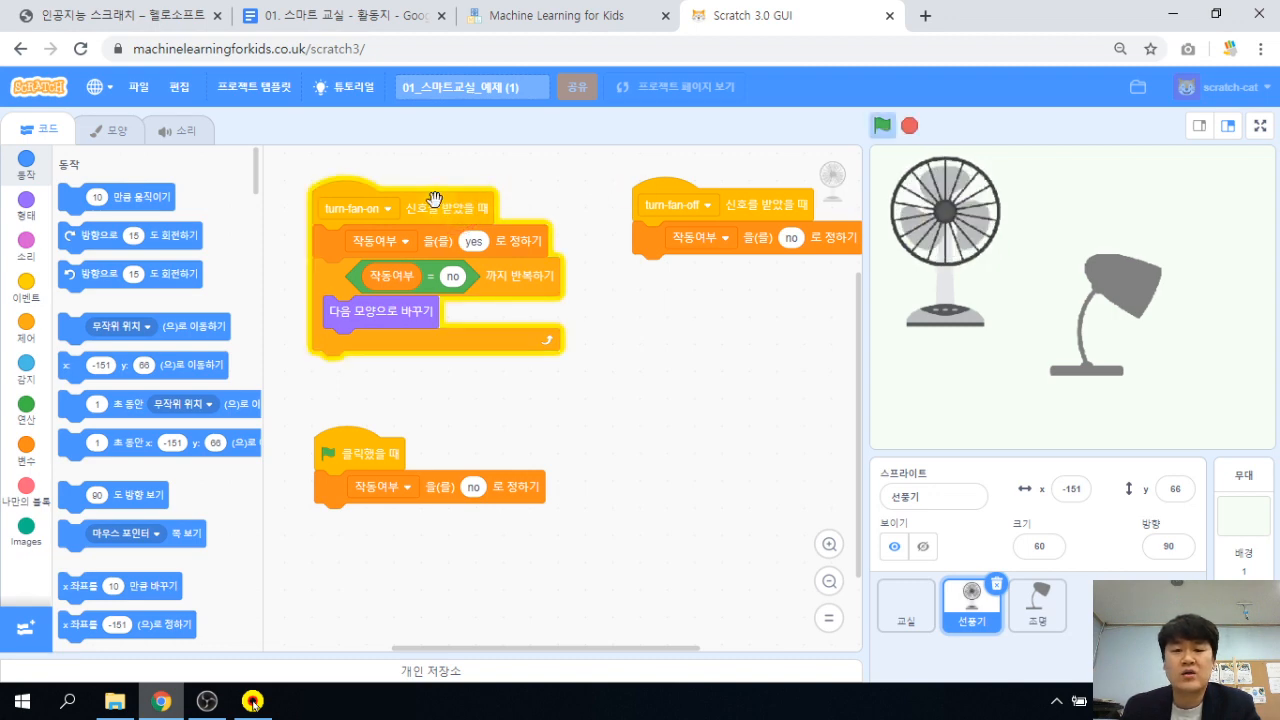
pyautogui.click(450, 207)
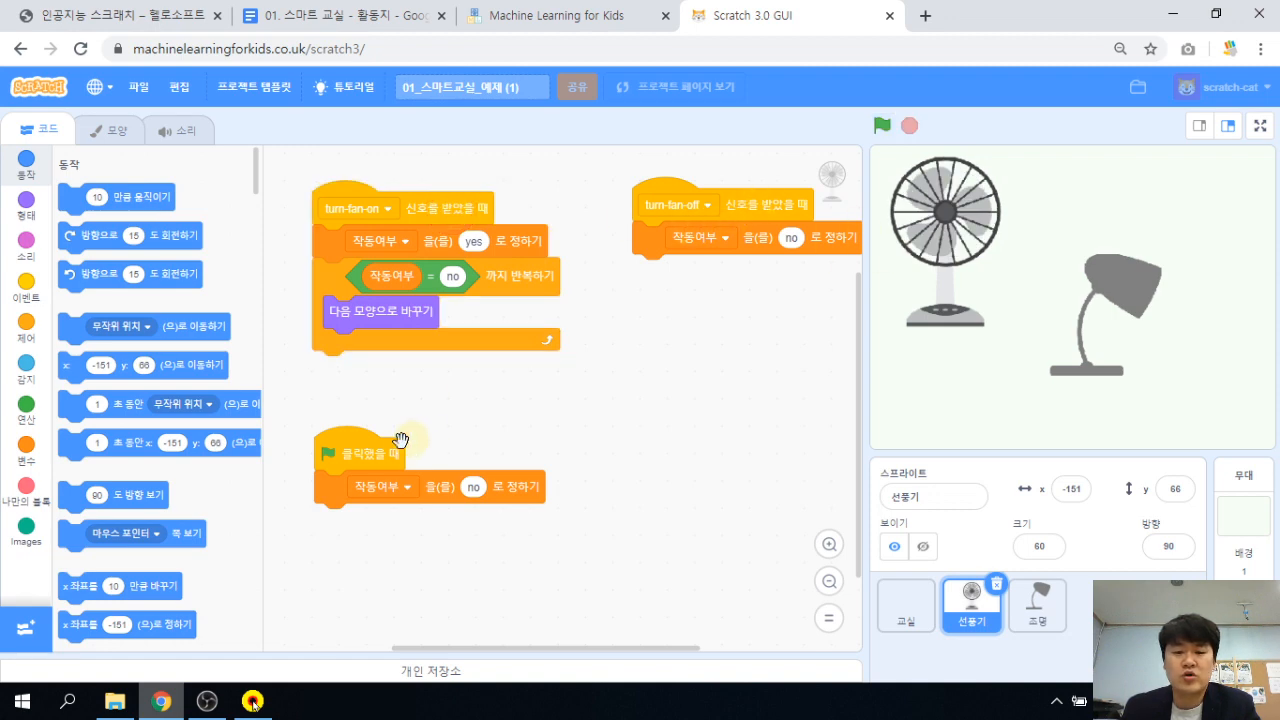
pyautogui.click(1029, 606)
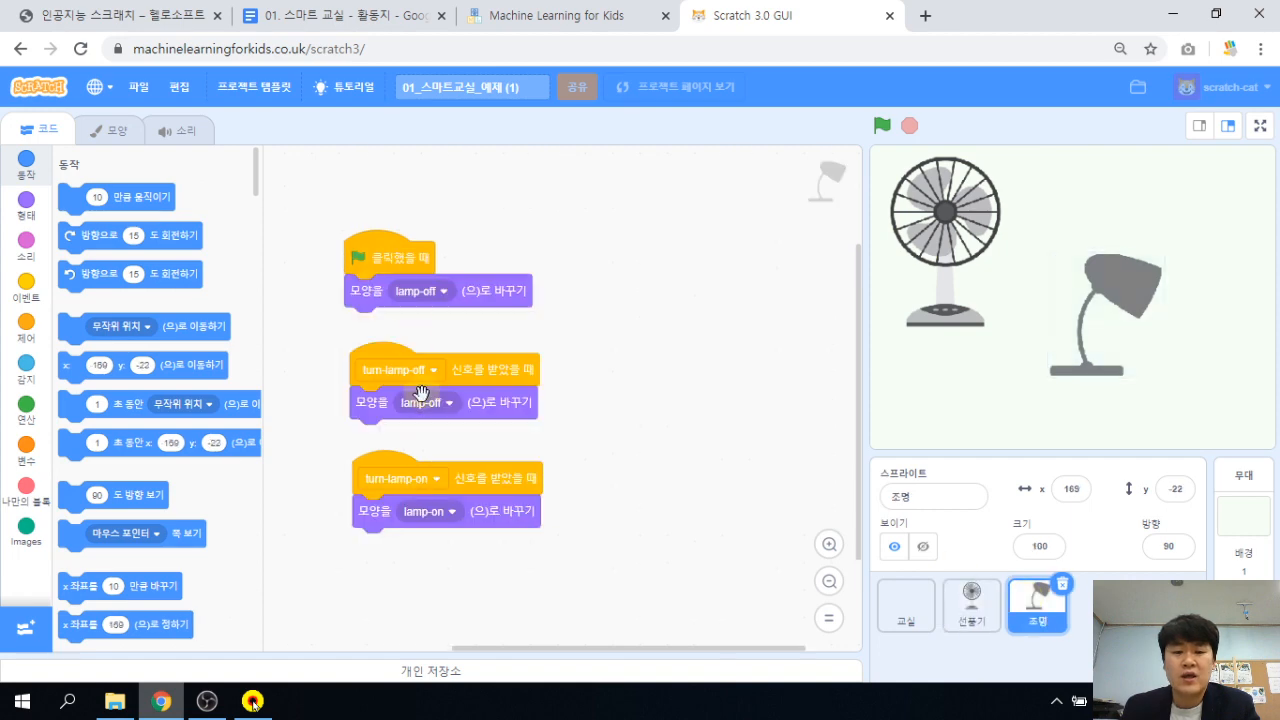
pyautogui.click(493, 474)
pyautogui.click(493, 471)
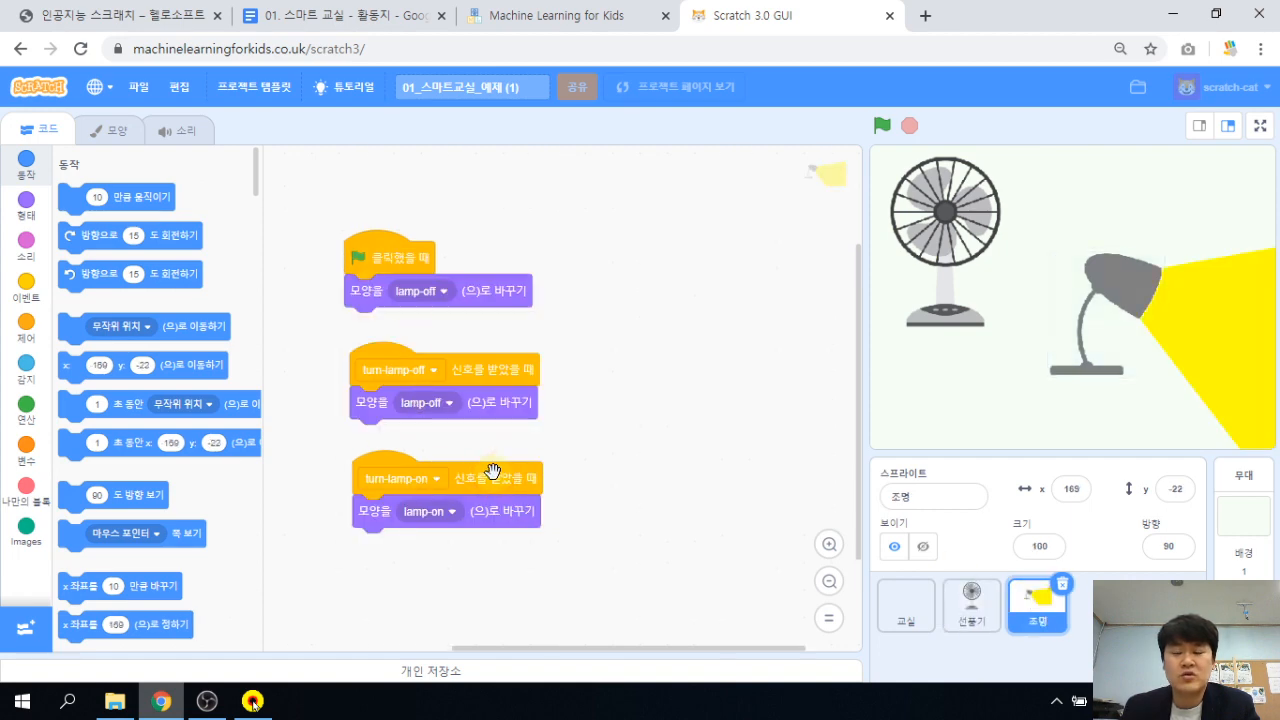
pyautogui.click(497, 366)
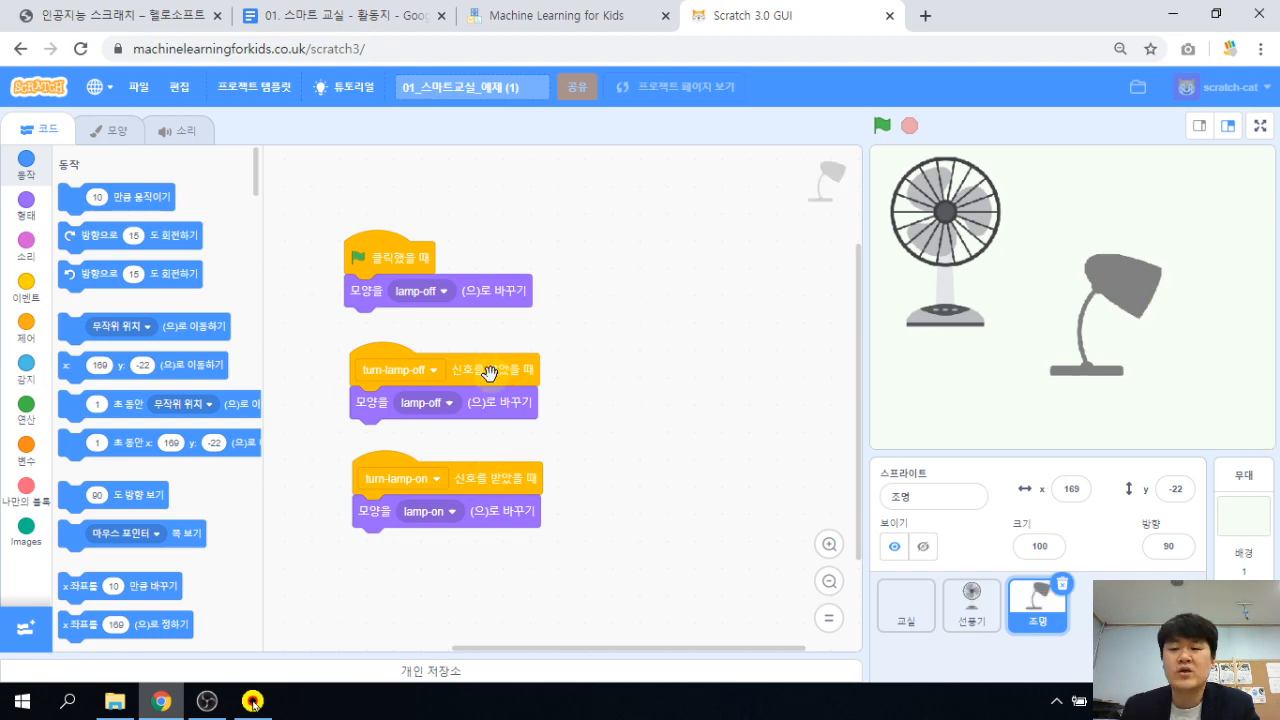
# Select the 교실 sprite, then scroll the worksheet to the step 14 code image.
pyautogui.click(902, 620)
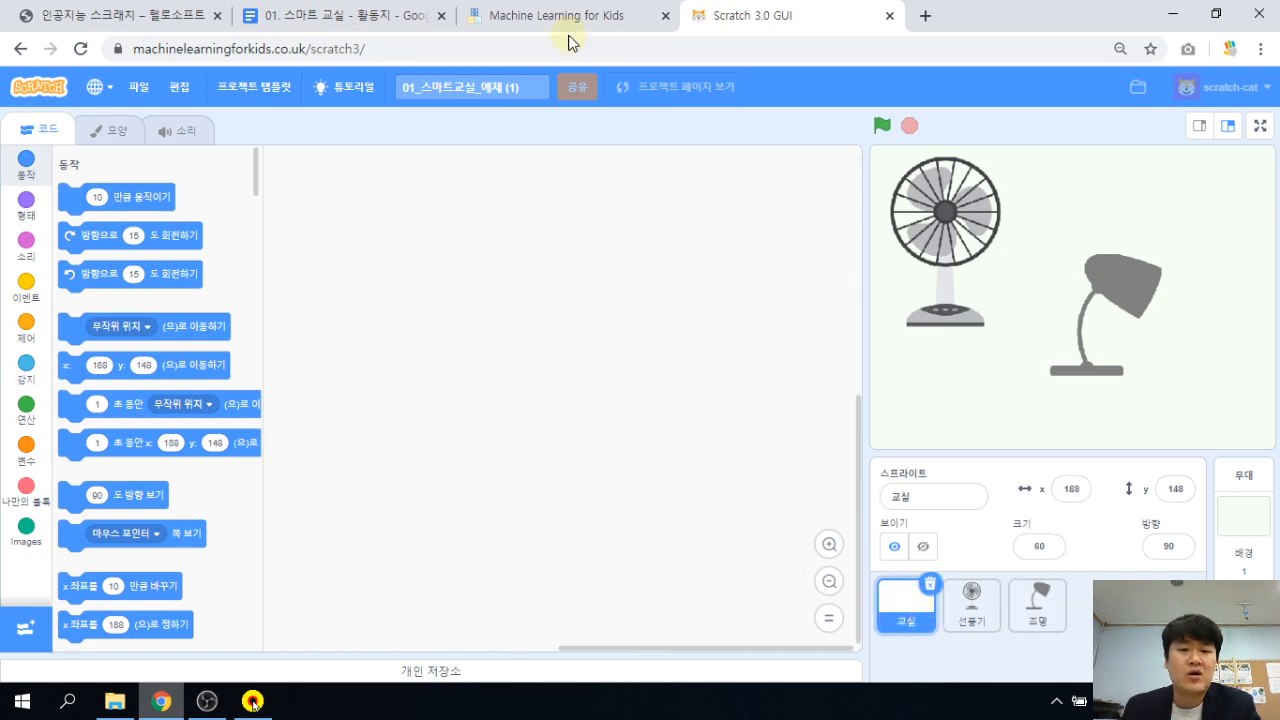
pyautogui.click(358, 20)
pyautogui.scroll(-5, 523, 510)
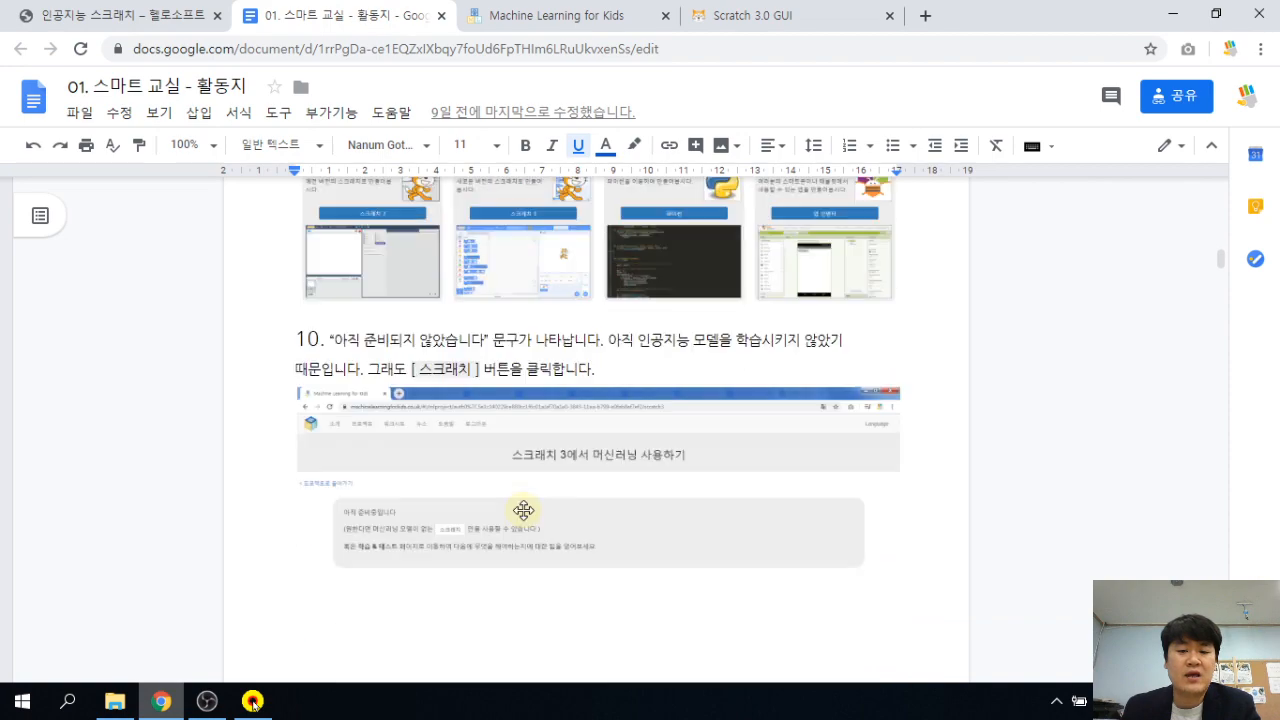
pyautogui.scroll(-14, 523, 510)
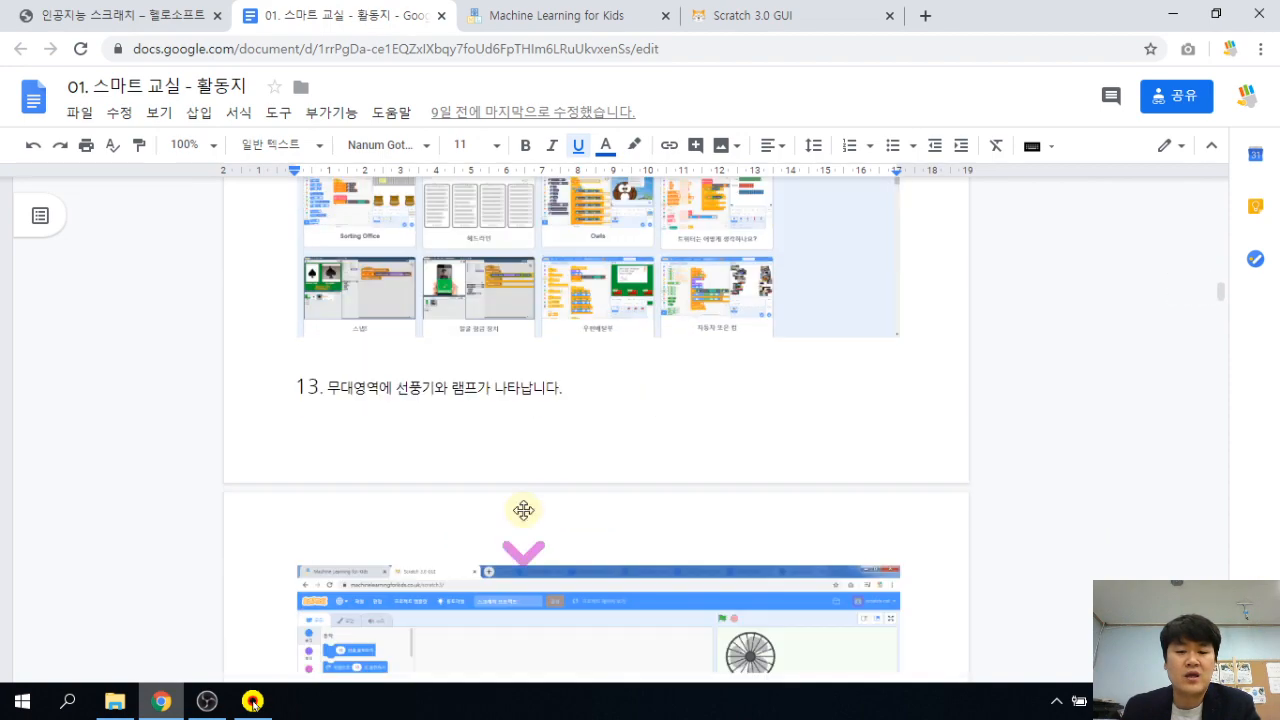
pyautogui.scroll(-15, 524, 512)
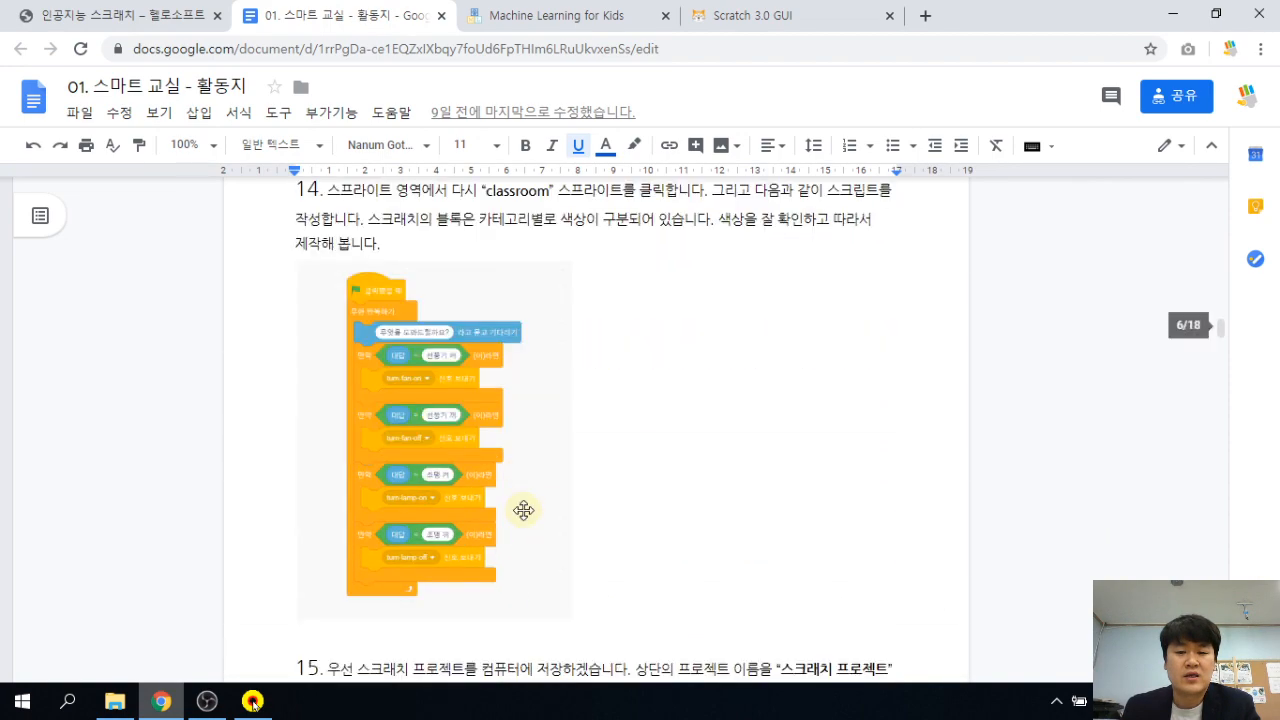
pyautogui.scroll(5, 524, 511)
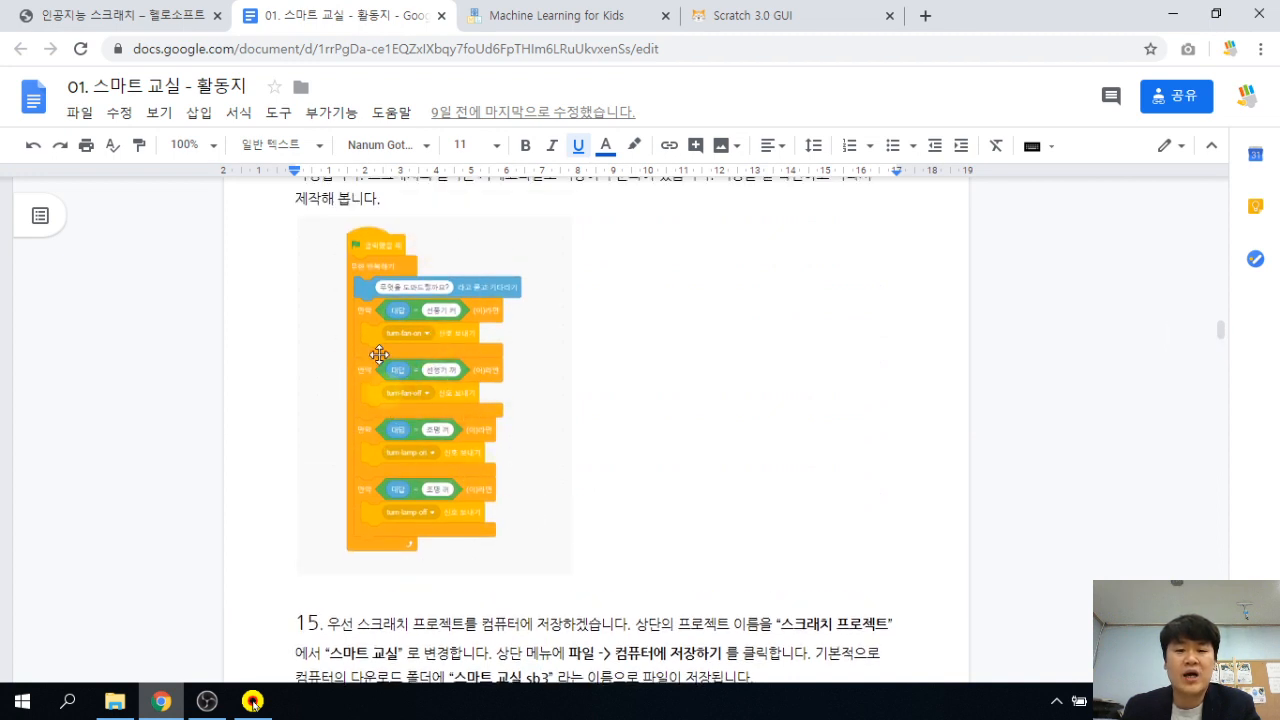
# Start the 교실 script with a 'when green flag clicked' hat and zoom in.
pyautogui.click(748, 15)
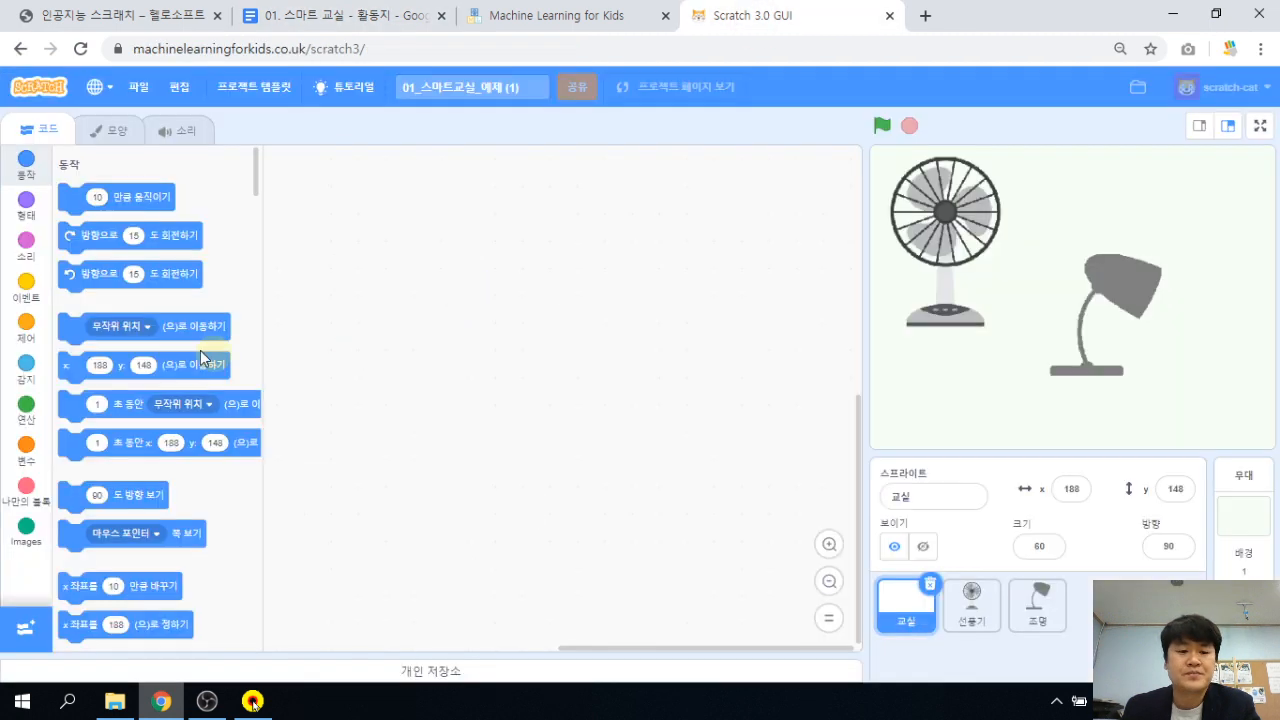
pyautogui.click(28, 298)
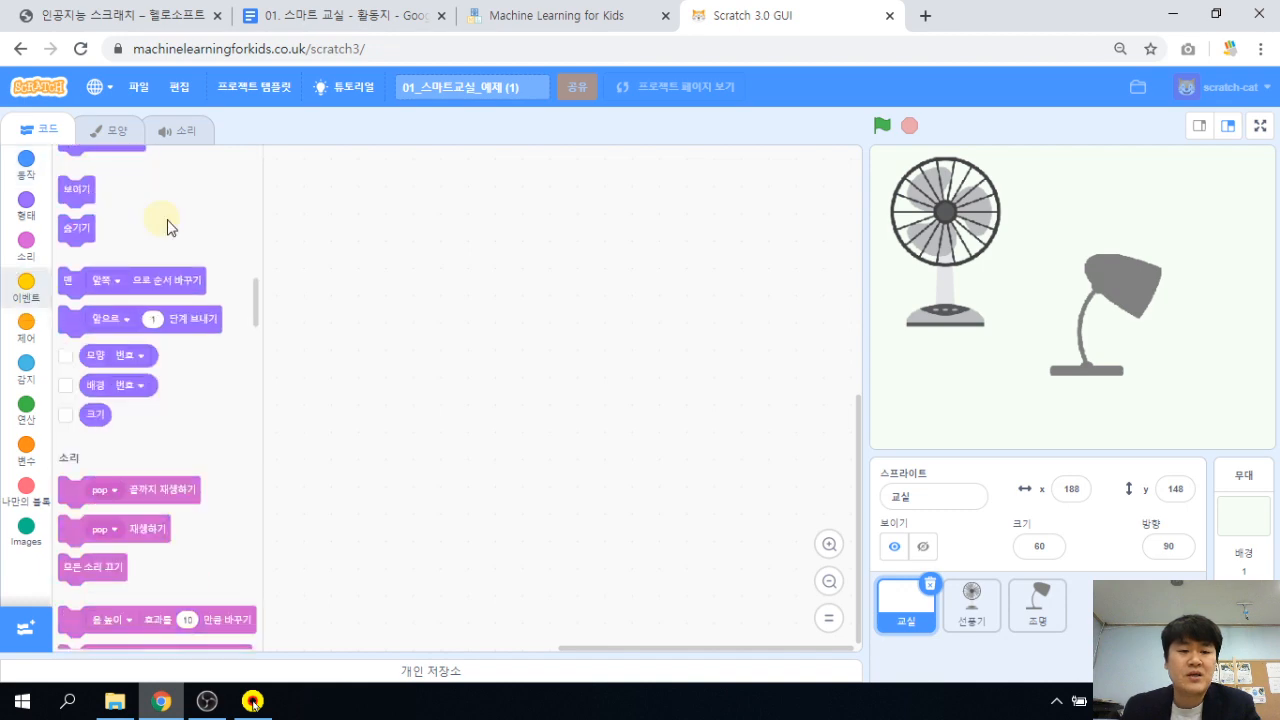
pyautogui.scroll(2, 121, 294)
pyautogui.click(30, 298)
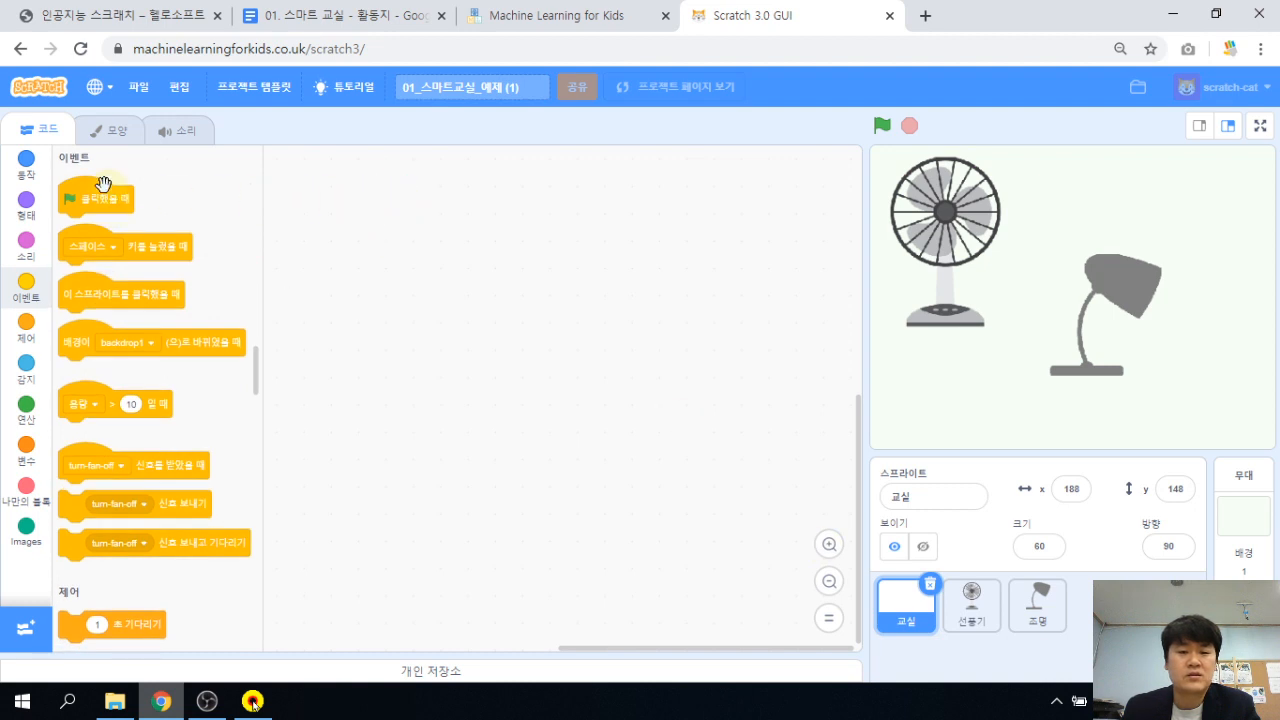
pyautogui.moveTo(103, 183); pyautogui.dragTo(373, 181)
pyautogui.click(829, 545)
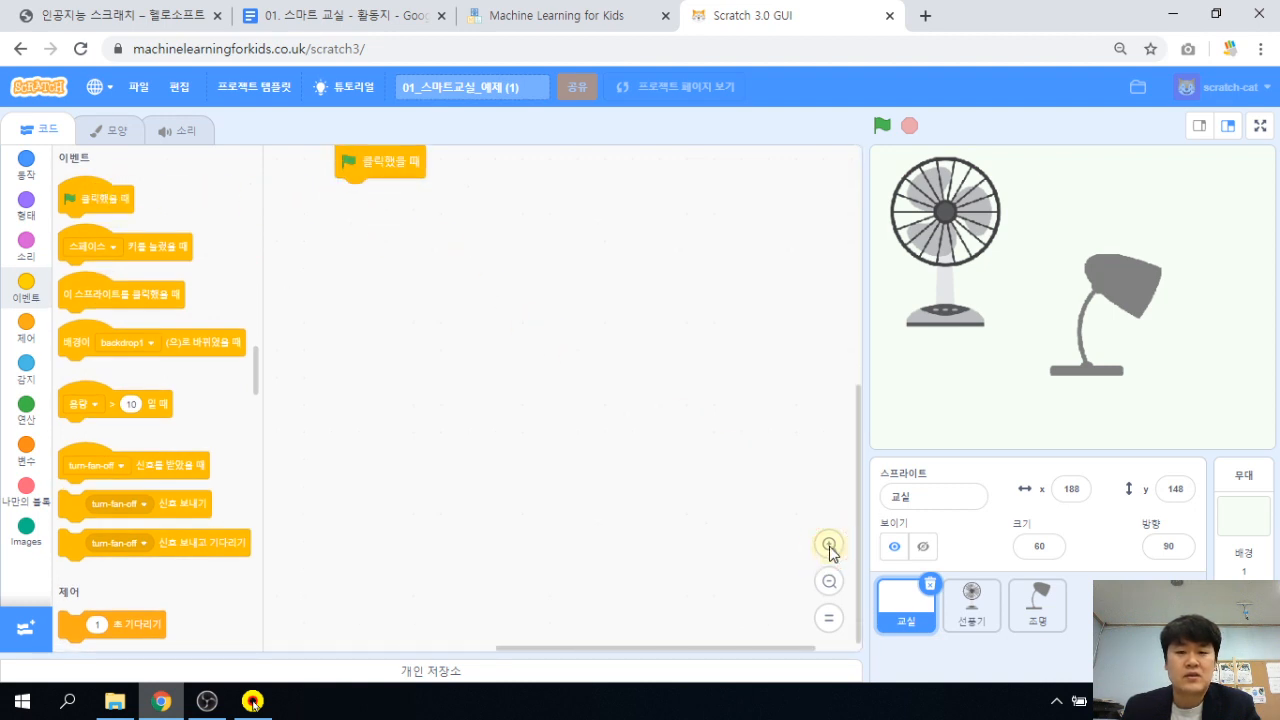
pyautogui.click(829, 545)
pyautogui.click(829, 545)
pyautogui.moveTo(428, 205); pyautogui.dragTo(446, 300)
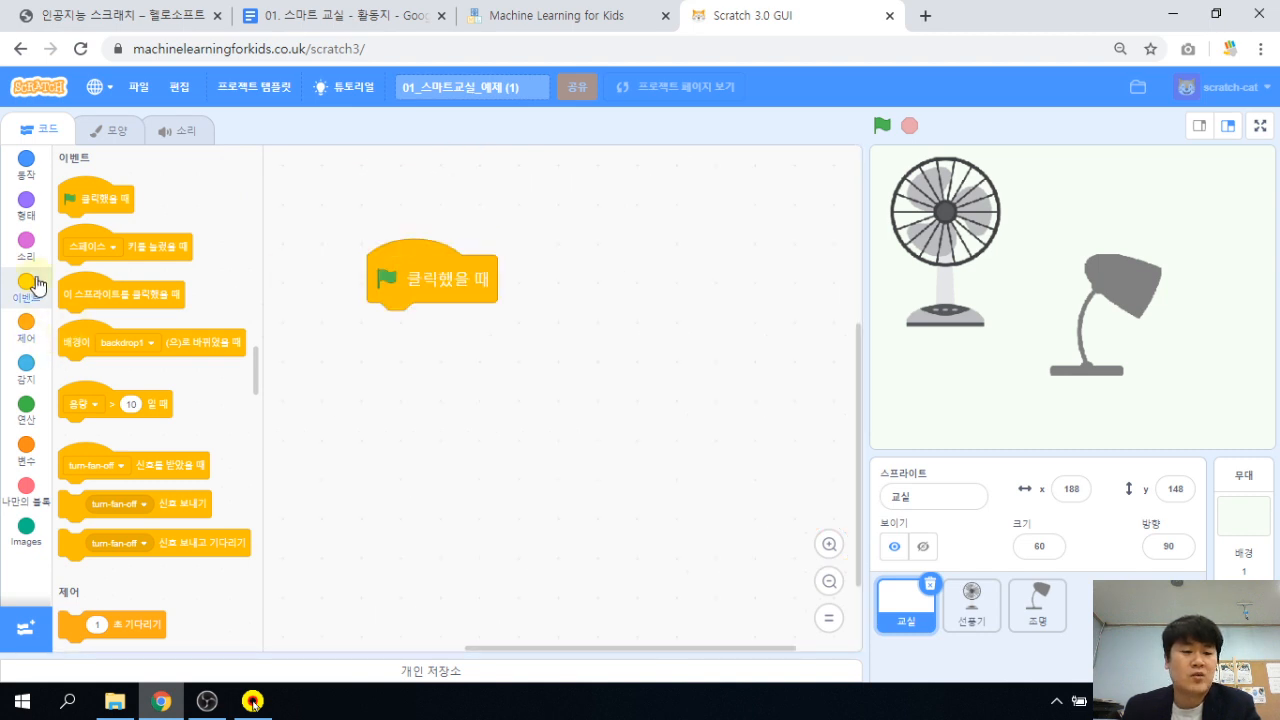
# Add a forever loop holding ask '무엇을 도와드릴까요?' and wait.
pyautogui.click(27, 330)
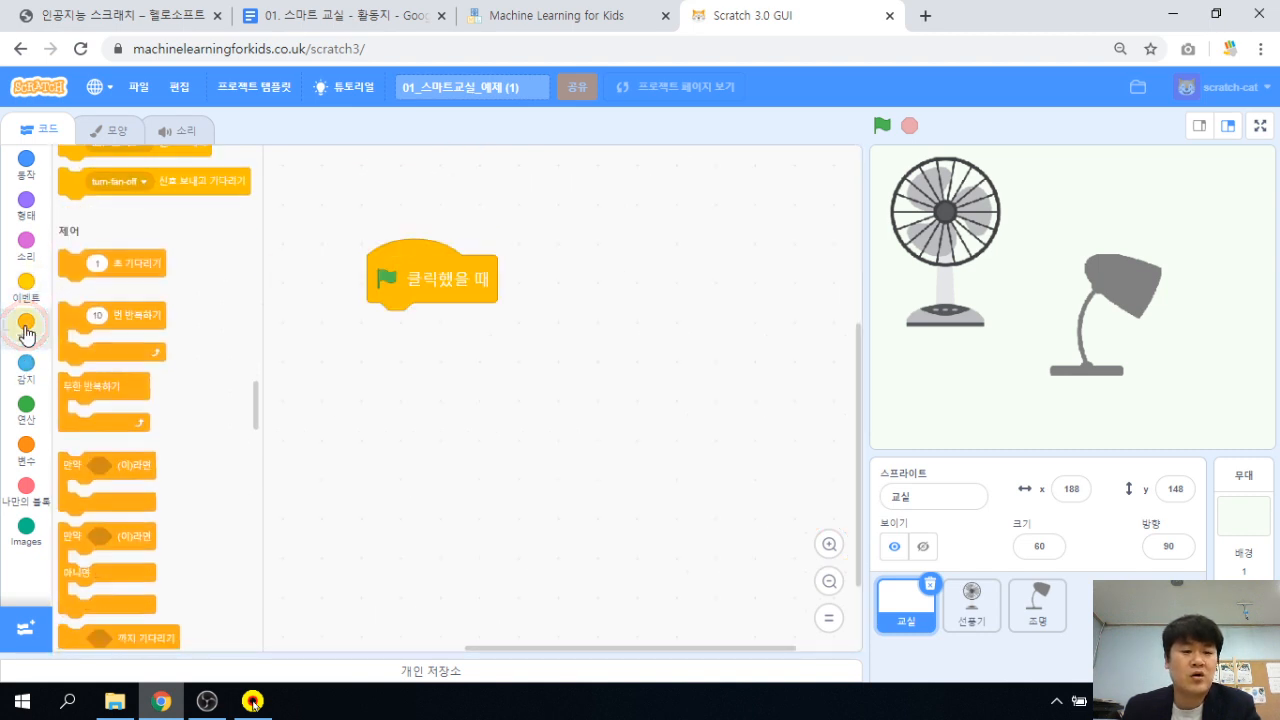
pyautogui.moveTo(183, 324); pyautogui.dragTo(443, 331)
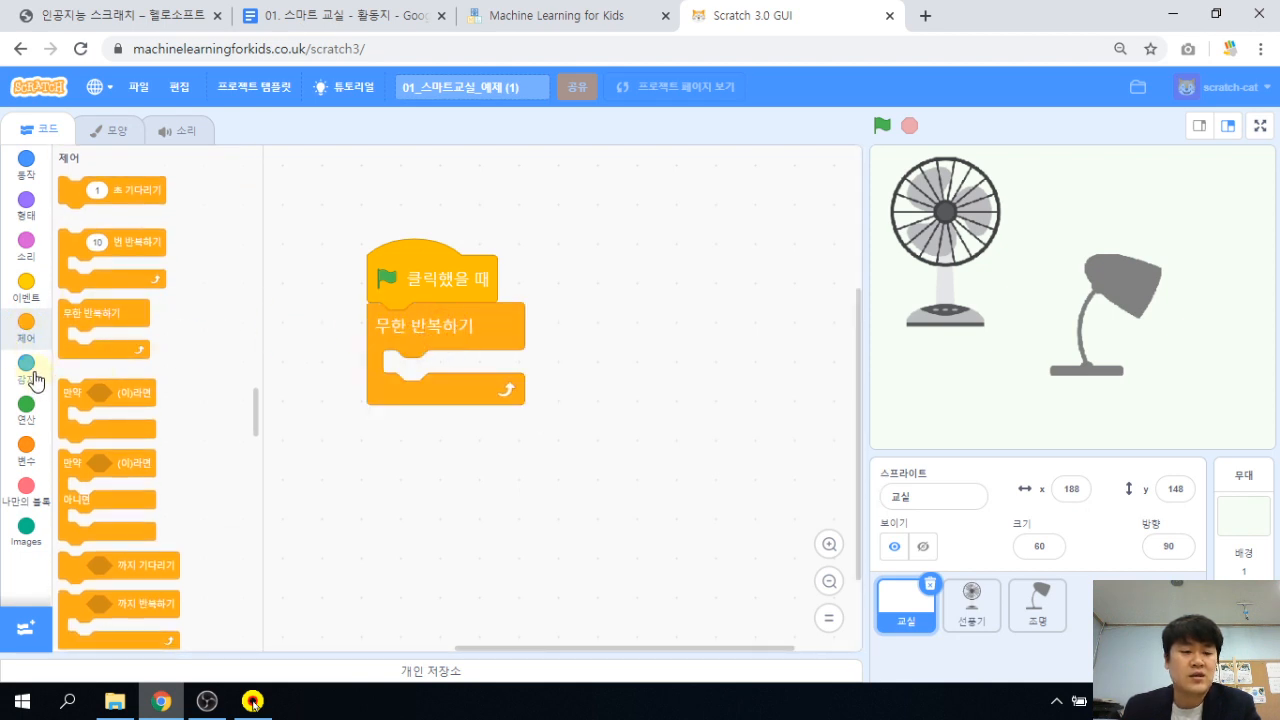
pyautogui.click(30, 372)
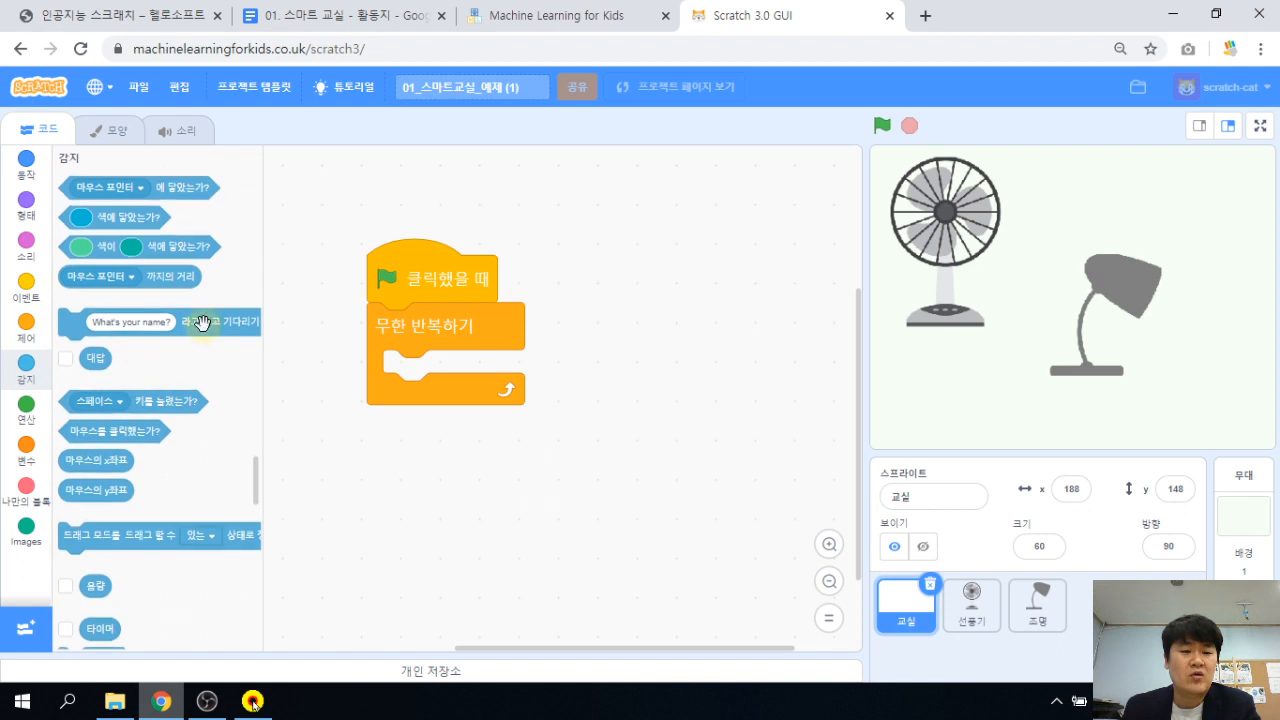
pyautogui.moveTo(201, 322); pyautogui.dragTo(537, 366)
pyautogui.click(491, 374)
pyautogui.write('d')
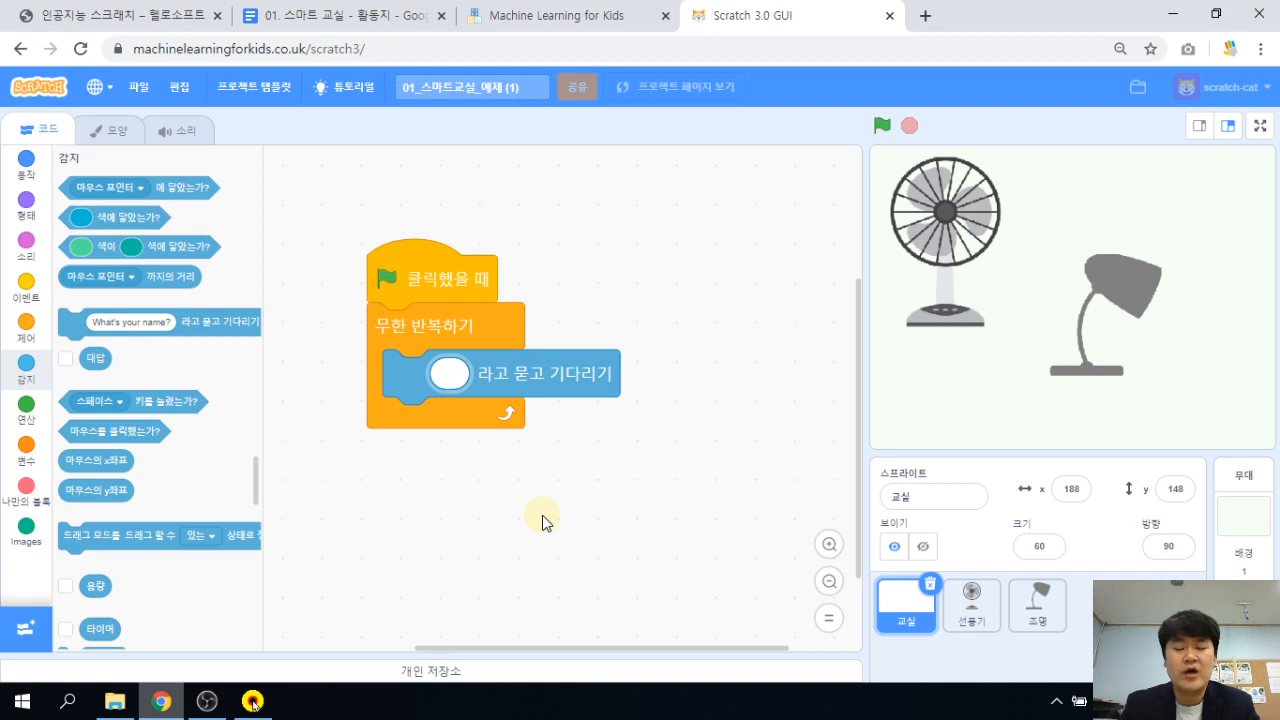
pyautogui.write('무엇을 도와드릴')
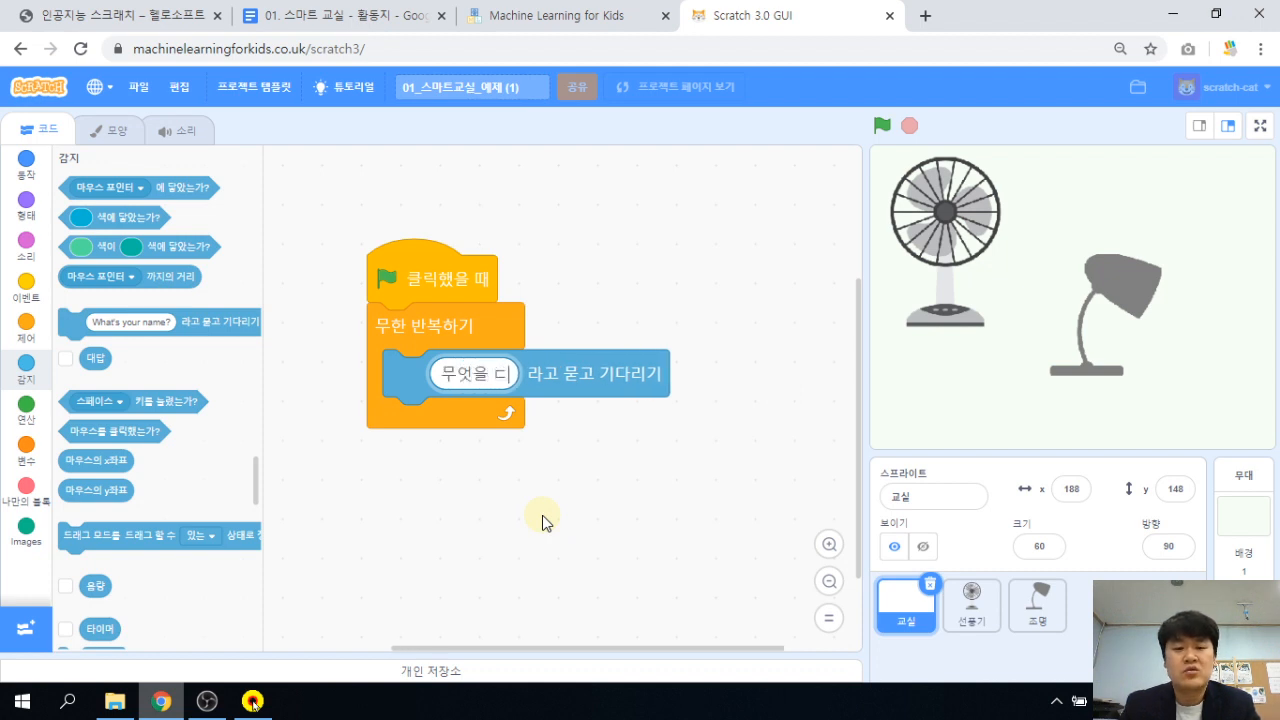
pyautogui.write('까요?')
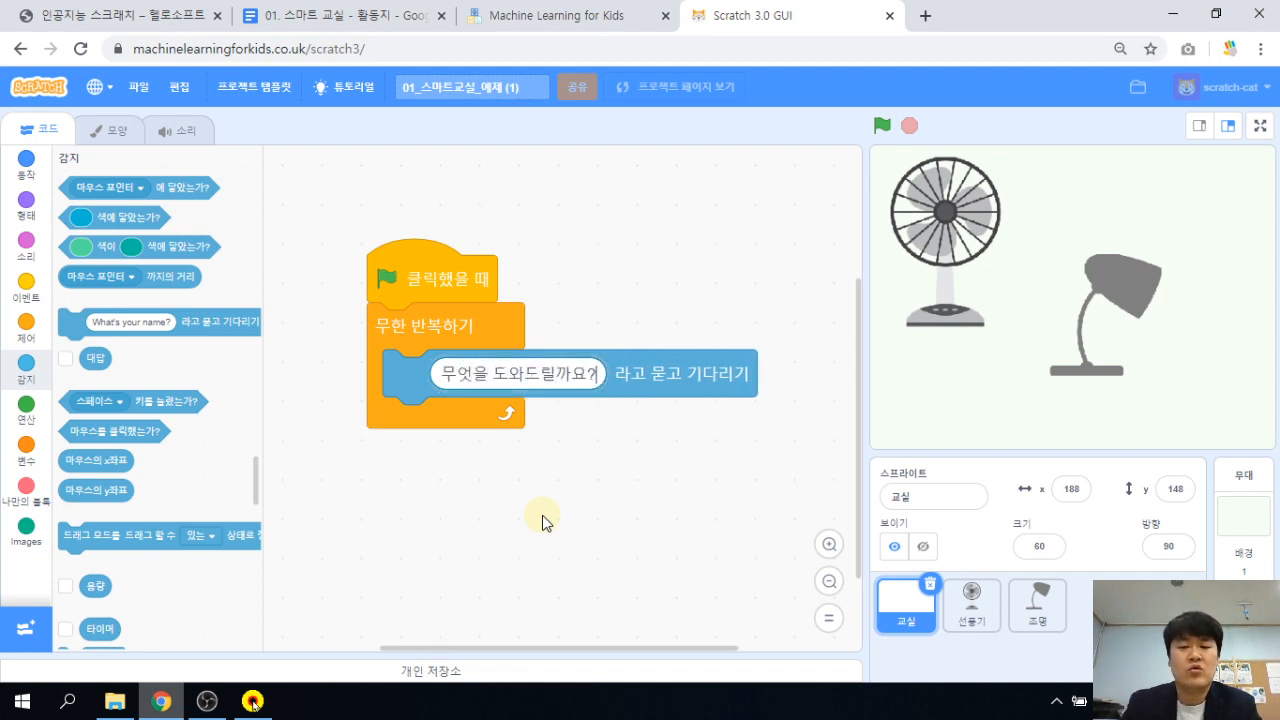
pyautogui.moveTo(477, 211); pyautogui.dragTo(449, 189)
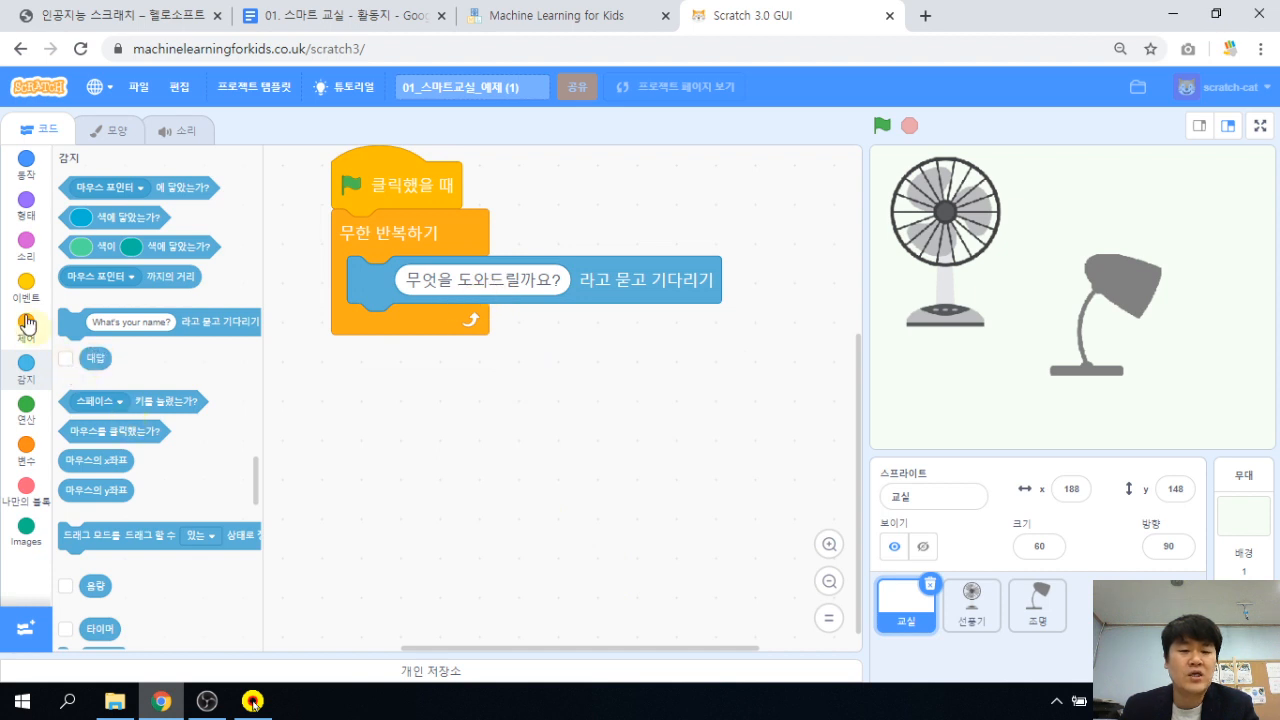
# Add an if block under the ask checking answer = '선풍기 켜'.
pyautogui.click(26, 322)
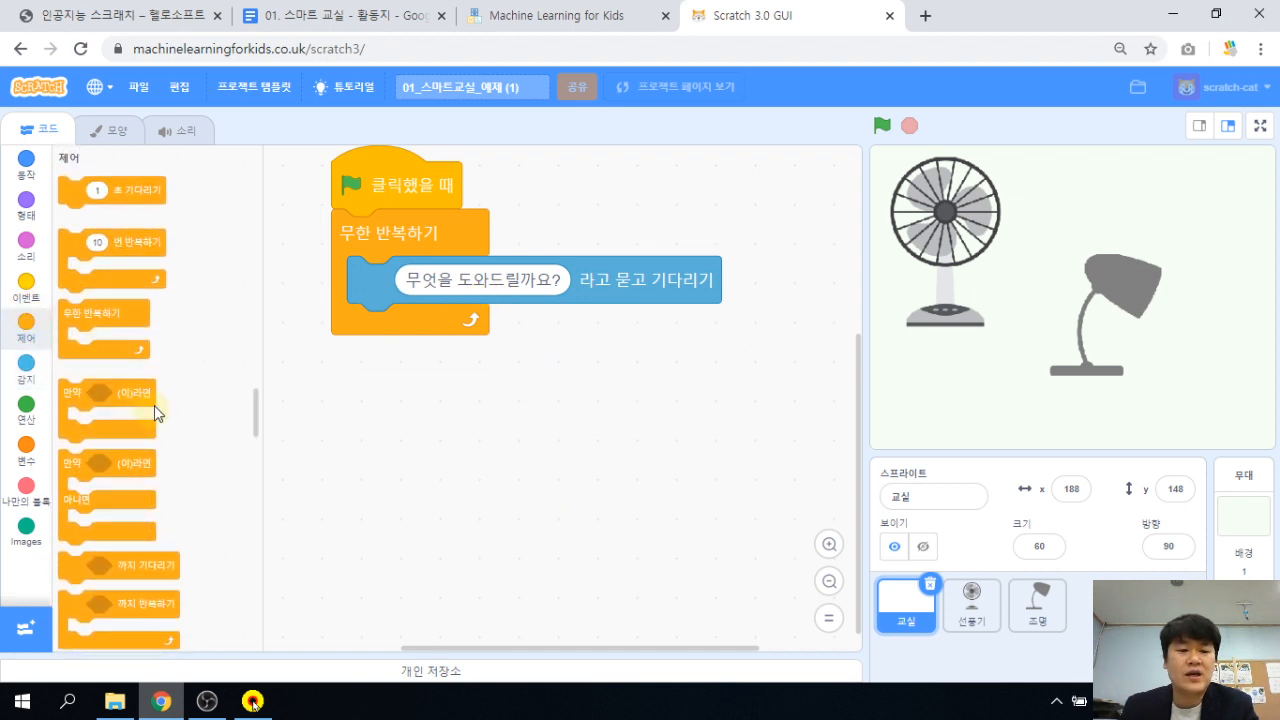
pyautogui.click(139, 393)
pyautogui.moveTo(190, 400); pyautogui.dragTo(429, 329)
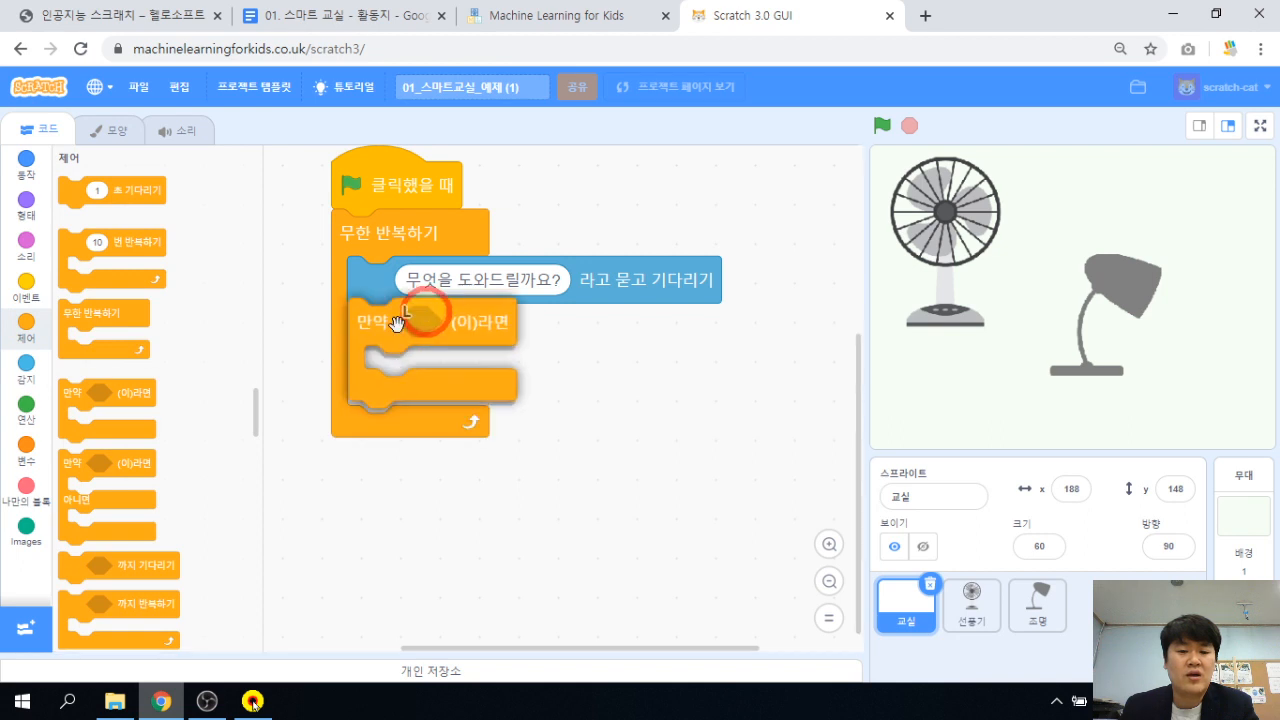
pyautogui.click(27, 418)
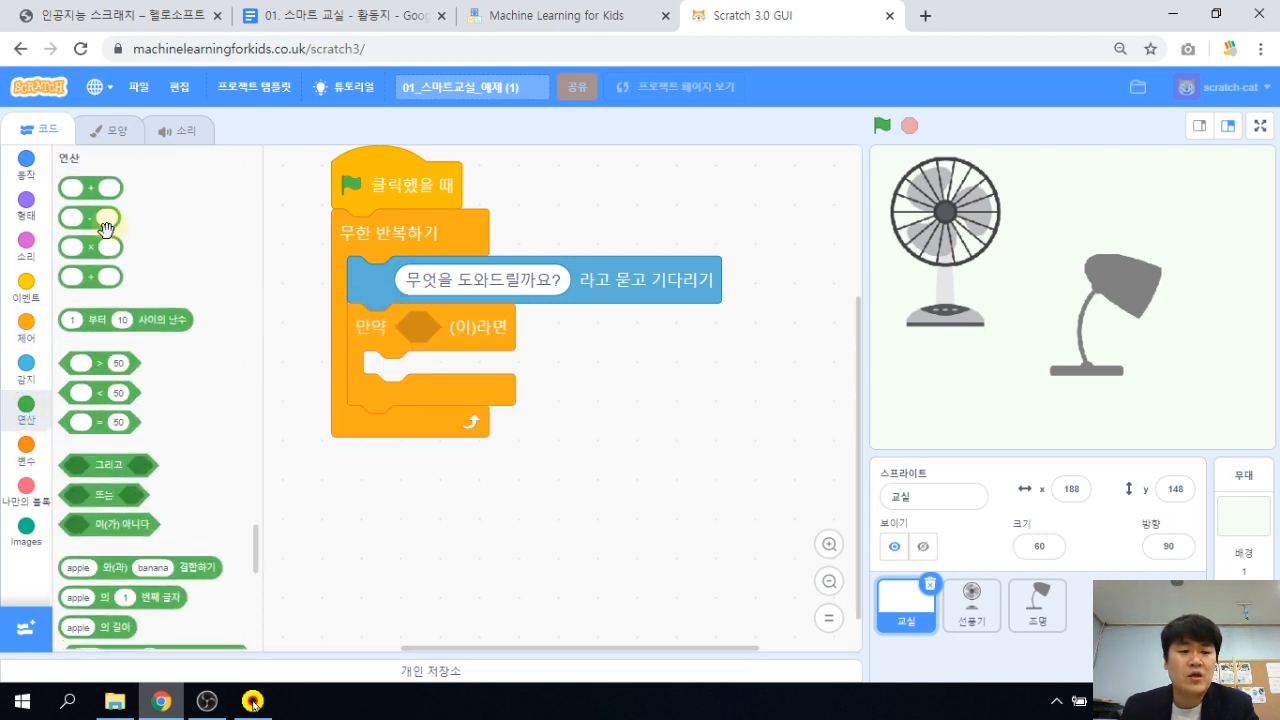
pyautogui.moveTo(111, 422); pyautogui.dragTo(459, 332)
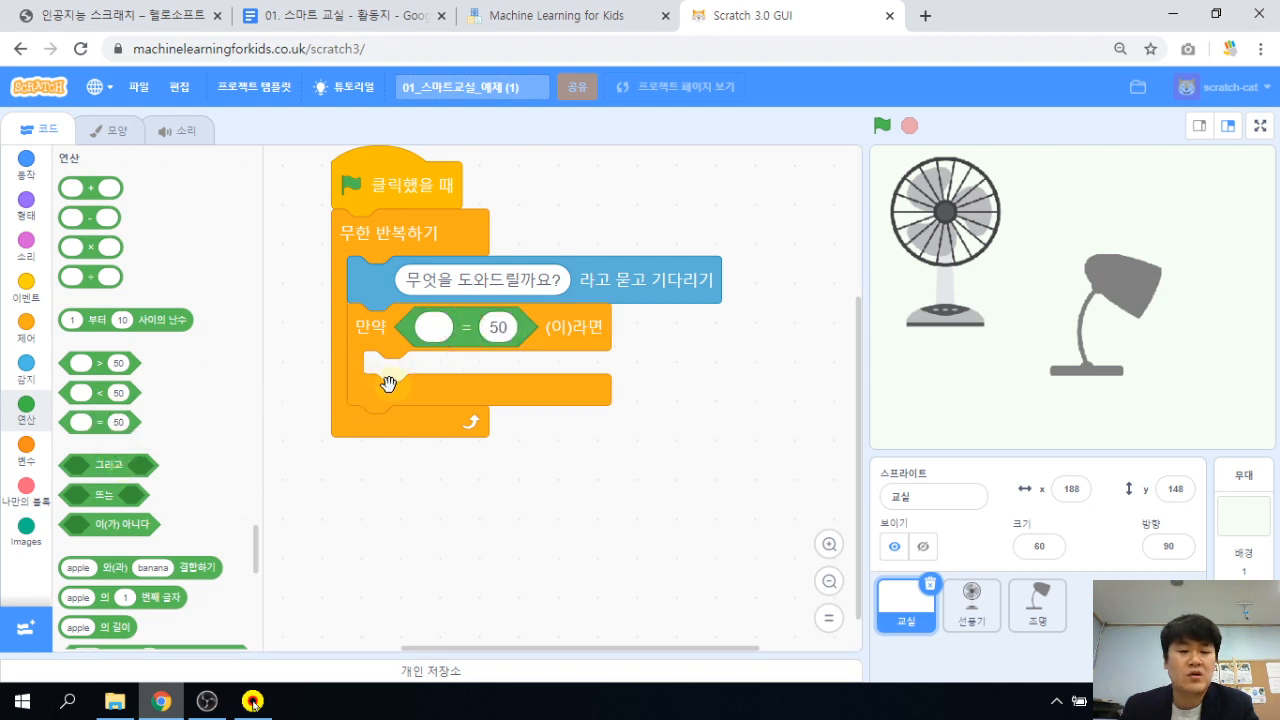
pyautogui.click(25, 366)
pyautogui.moveTo(97, 362); pyautogui.dragTo(437, 326)
pyautogui.click(517, 330)
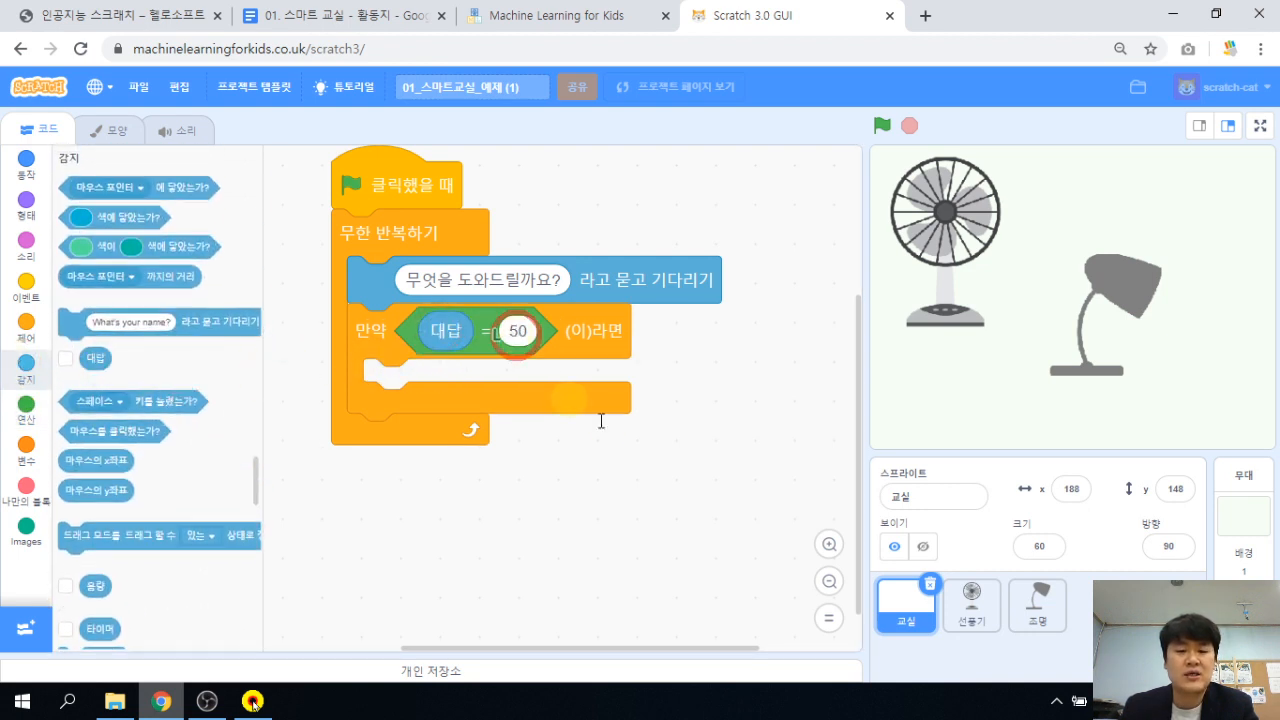
pyautogui.write('선풍기 켜')
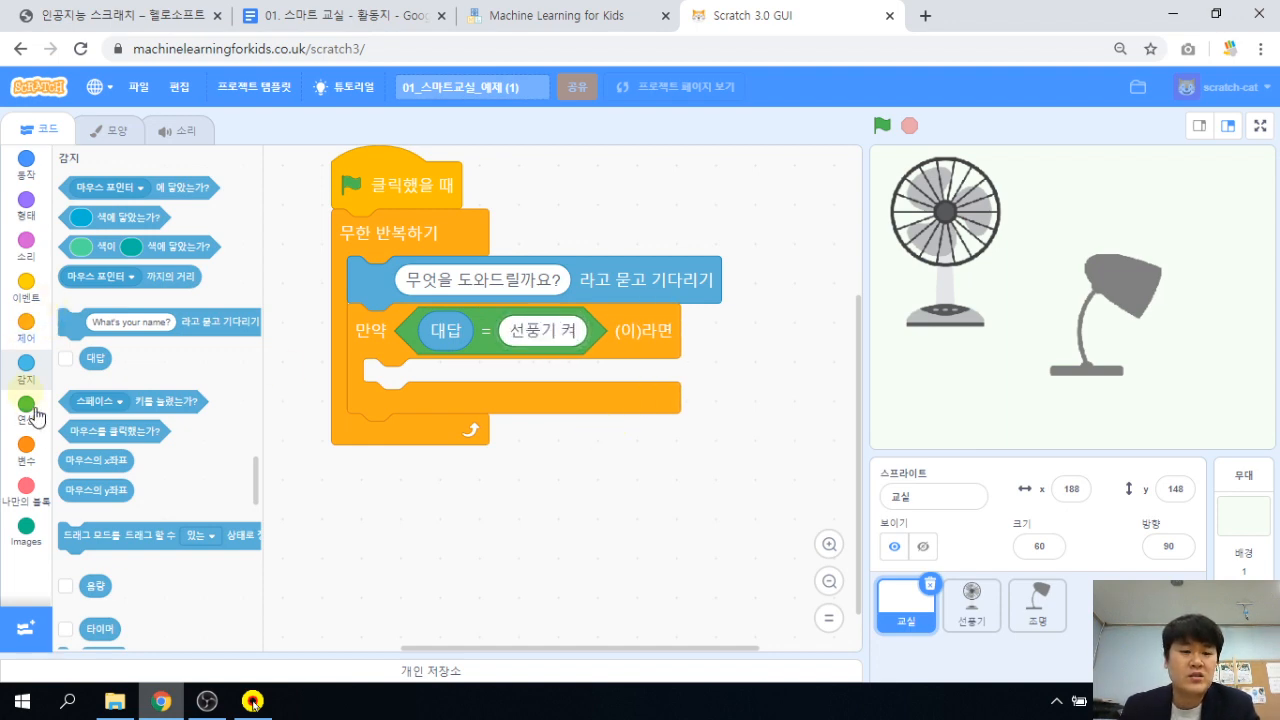
# Make the if broadcast turn-fan-on, then duplicate it below the first.
pyautogui.click(26, 290)
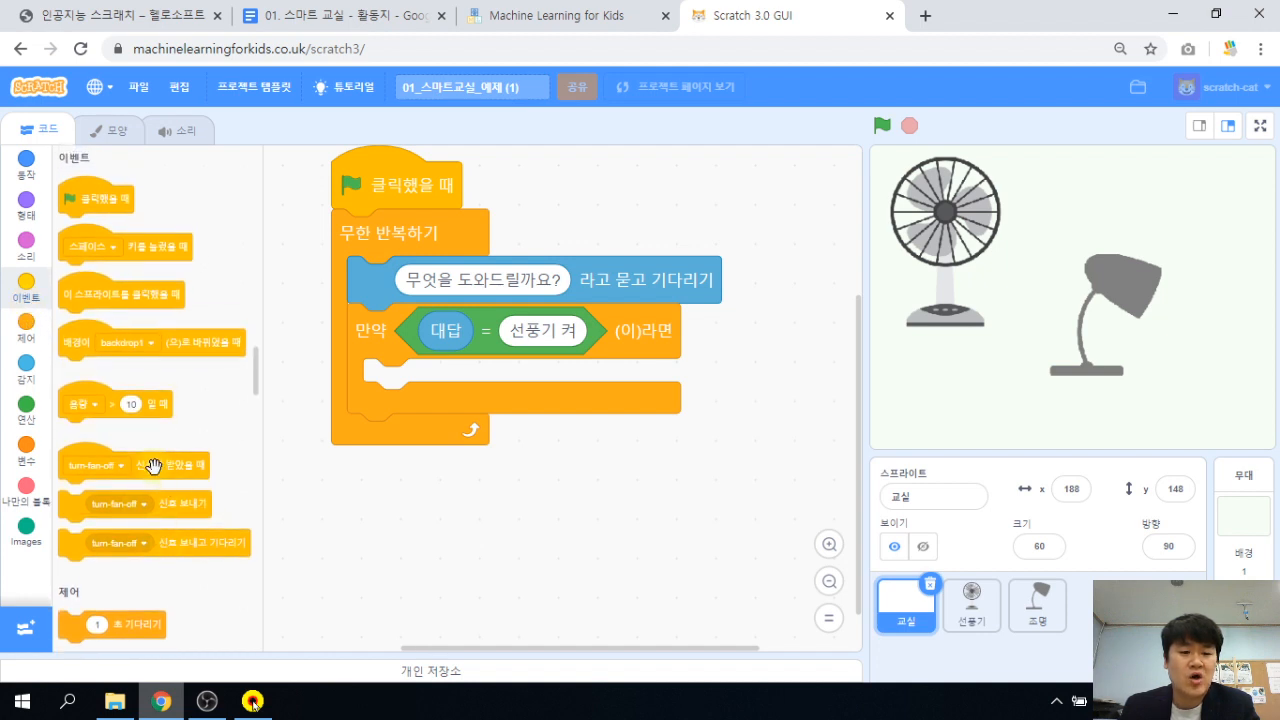
pyautogui.moveTo(174, 503); pyautogui.dragTo(503, 379)
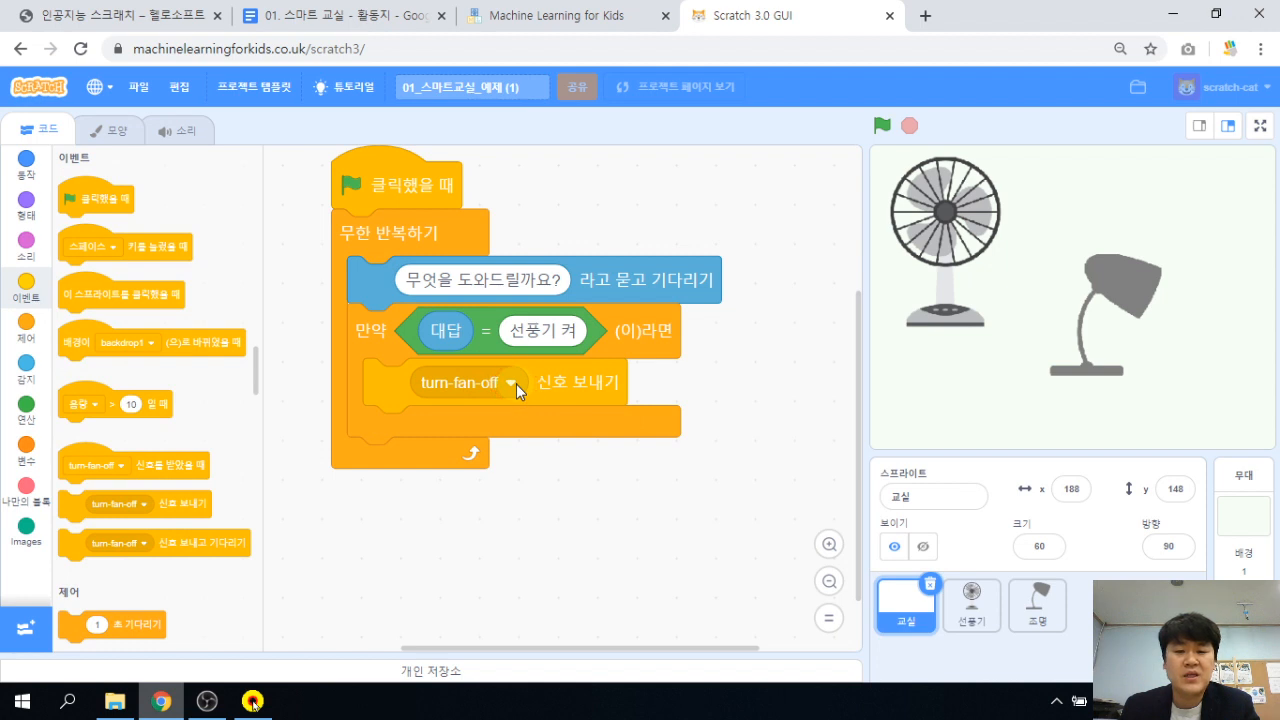
pyautogui.click(516, 384)
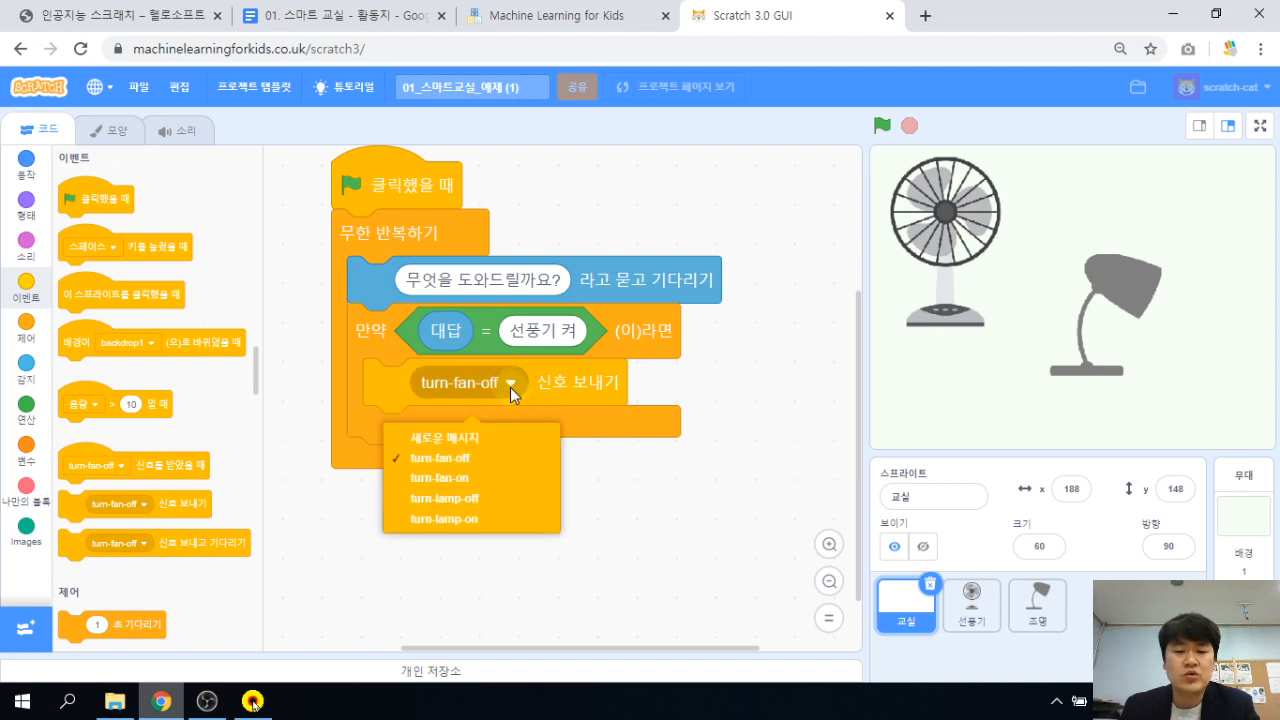
pyautogui.click(470, 477)
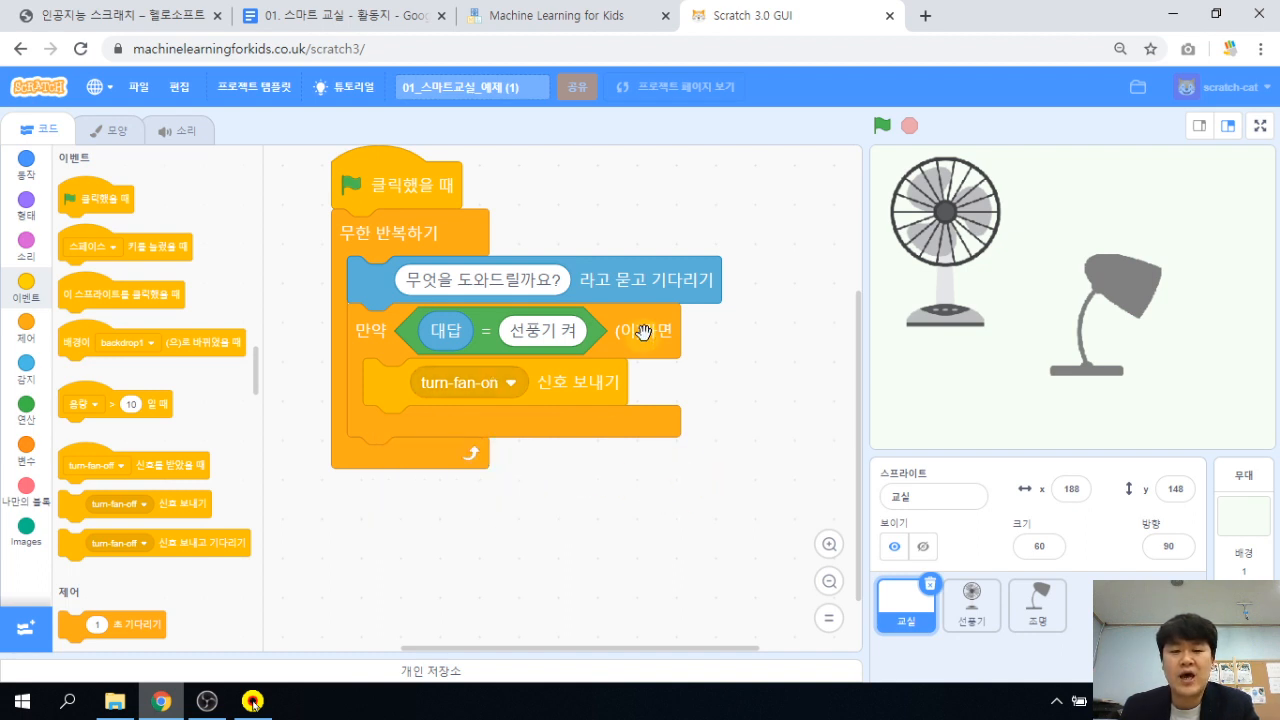
pyautogui.rightClick(377, 332)
pyautogui.click(392, 347)
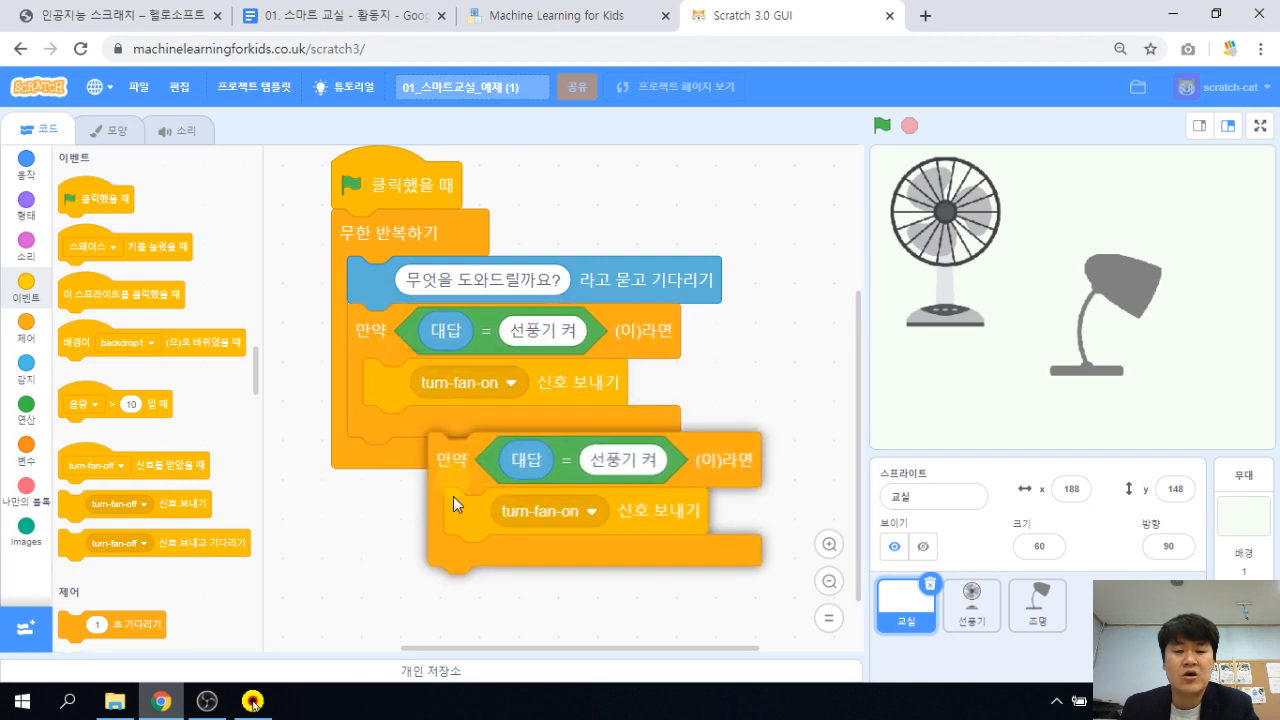
pyautogui.click(374, 457)
pyautogui.click(508, 476)
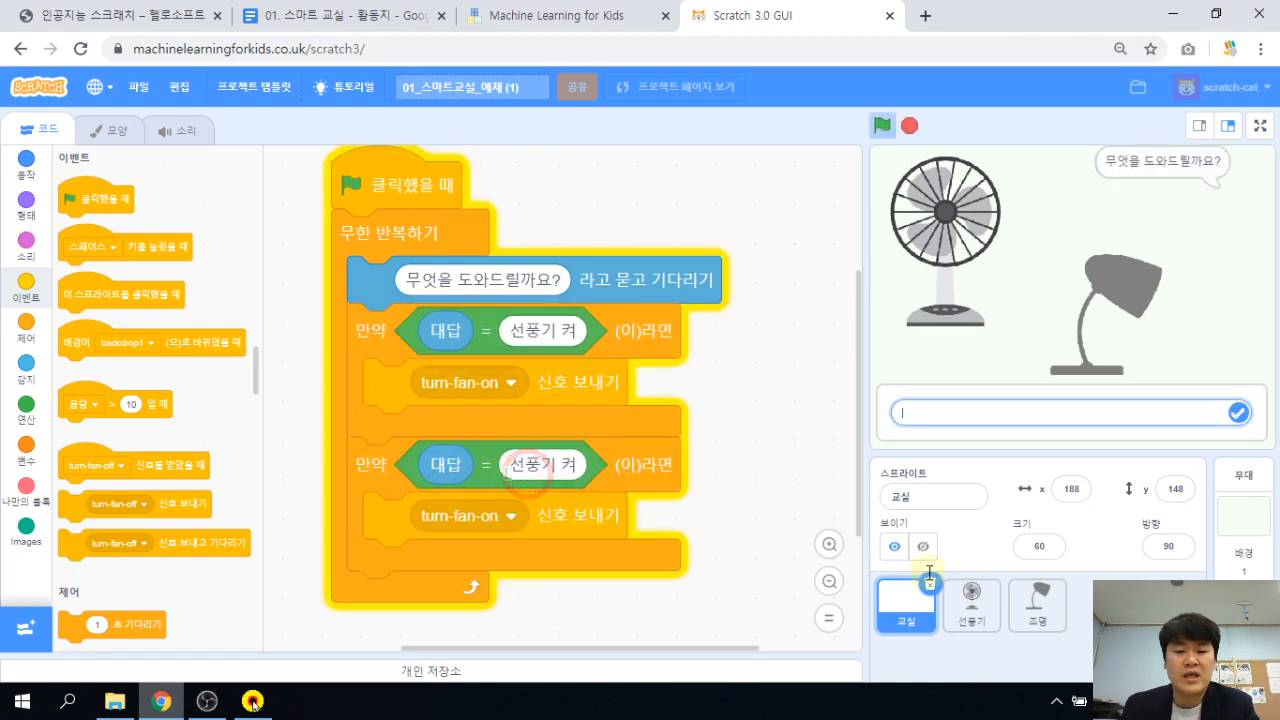
# Change the copied condition to '선풍기 꺼' and make it broadcast turn-fan-off.
pyautogui.press('End')
pyautogui.press('BackSpace')
pyautogui.write('꺼')
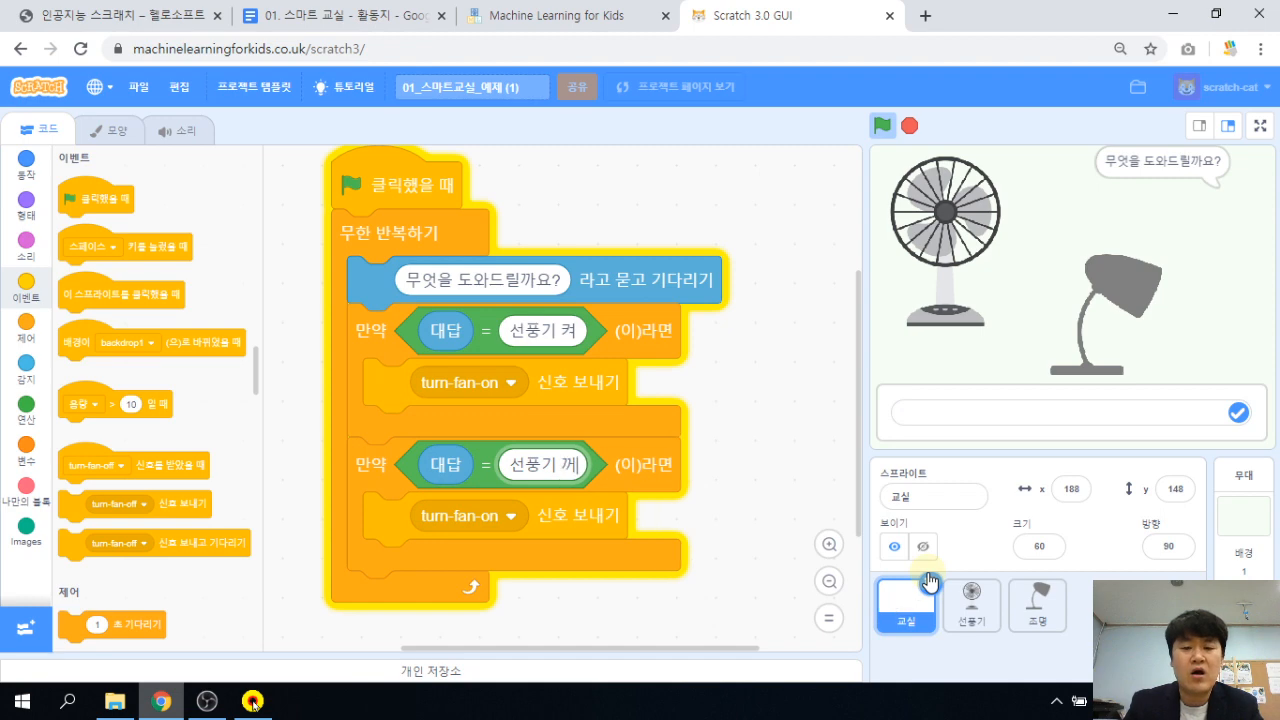
pyautogui.press('Return')
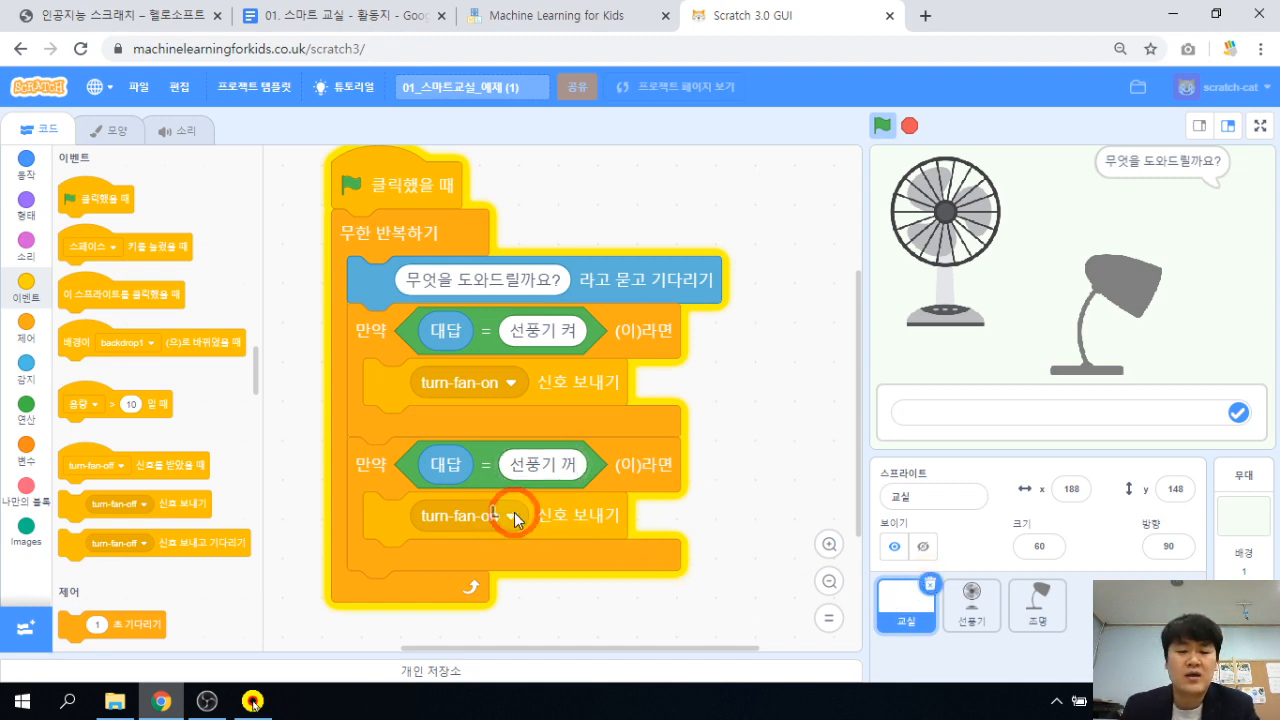
pyautogui.click(514, 512)
pyautogui.click(476, 596)
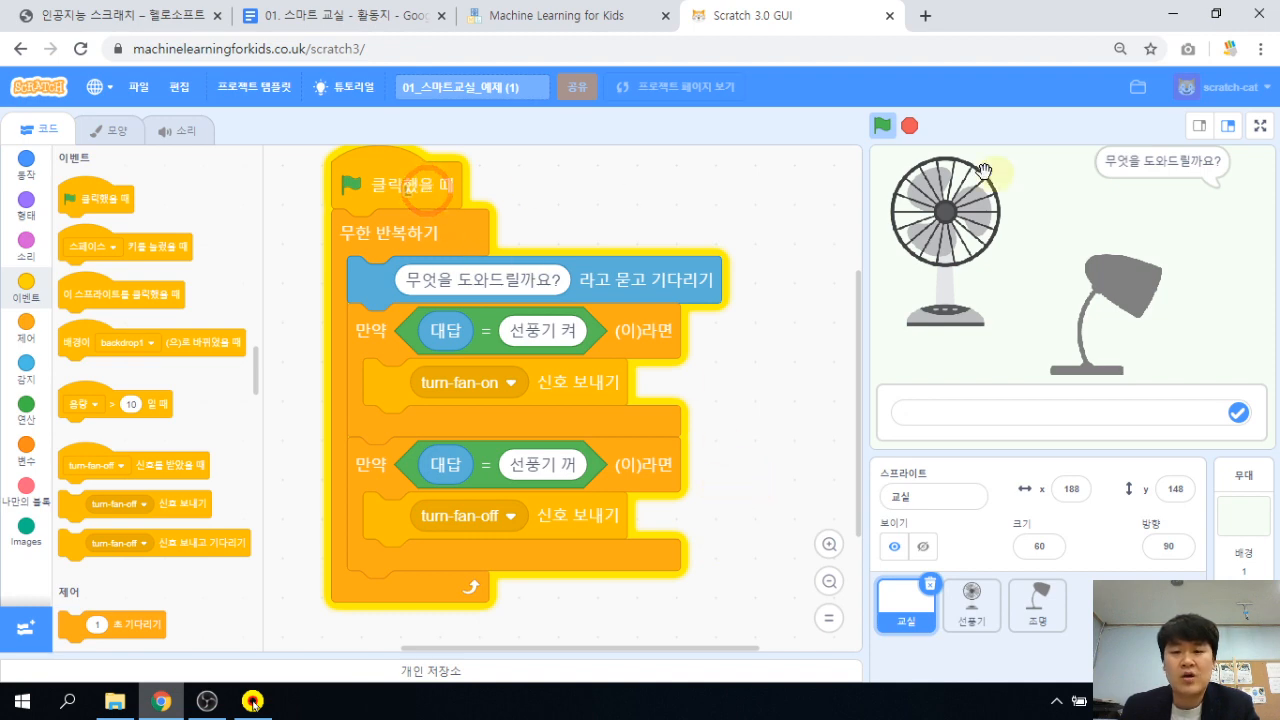
# Run the project and answer '선풍기 켜' then '선풍기 꺼' to test the fan.
pyautogui.click(885, 137)
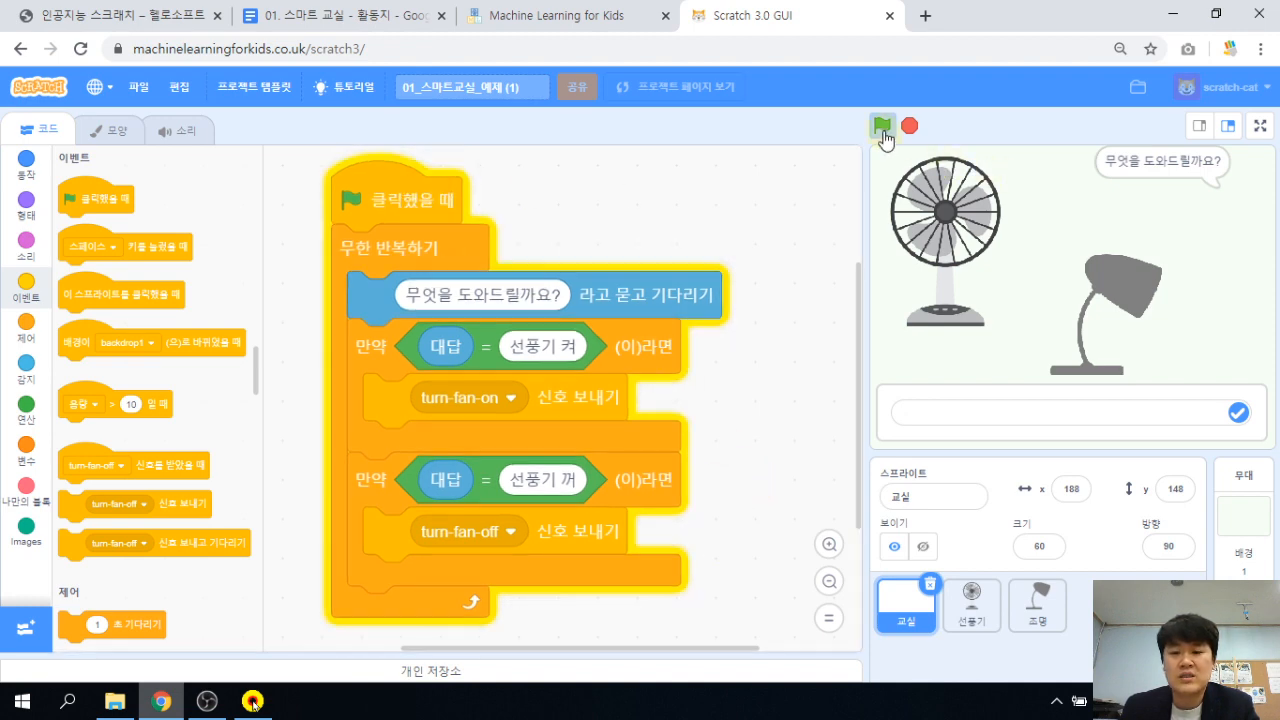
pyautogui.click(980, 413)
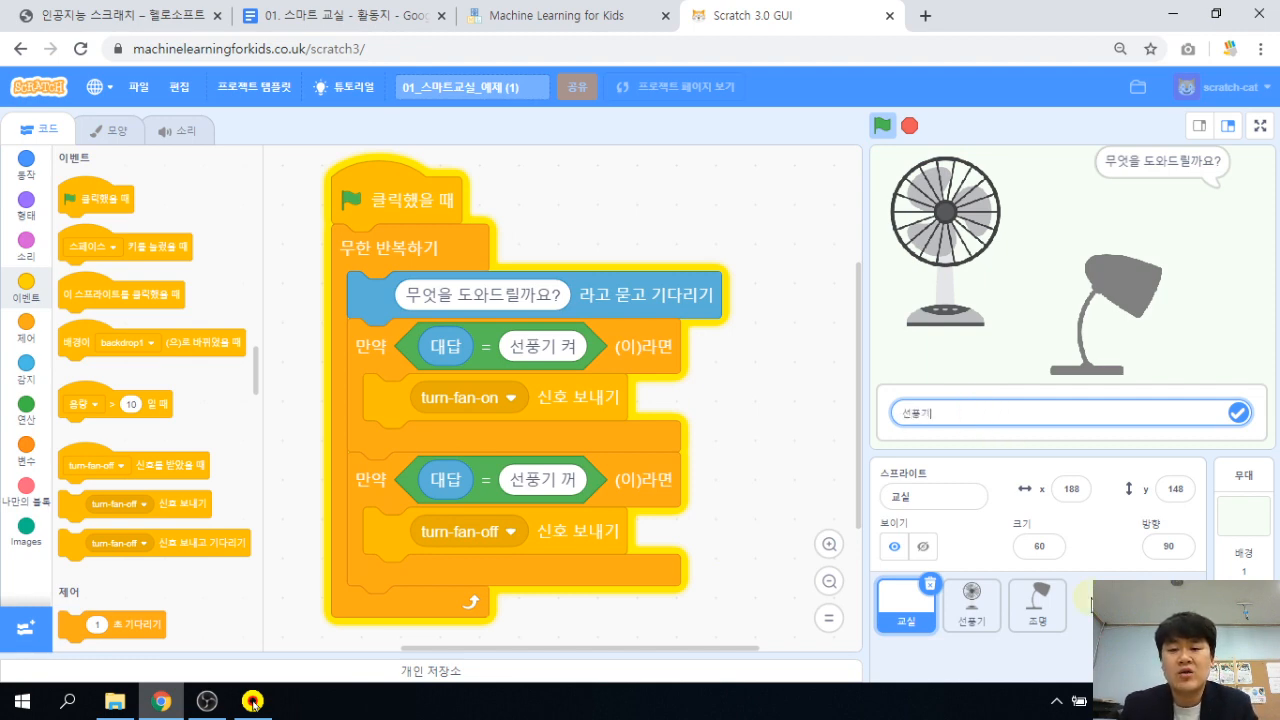
pyautogui.write('선풍기 켜')
pyautogui.press('Return')
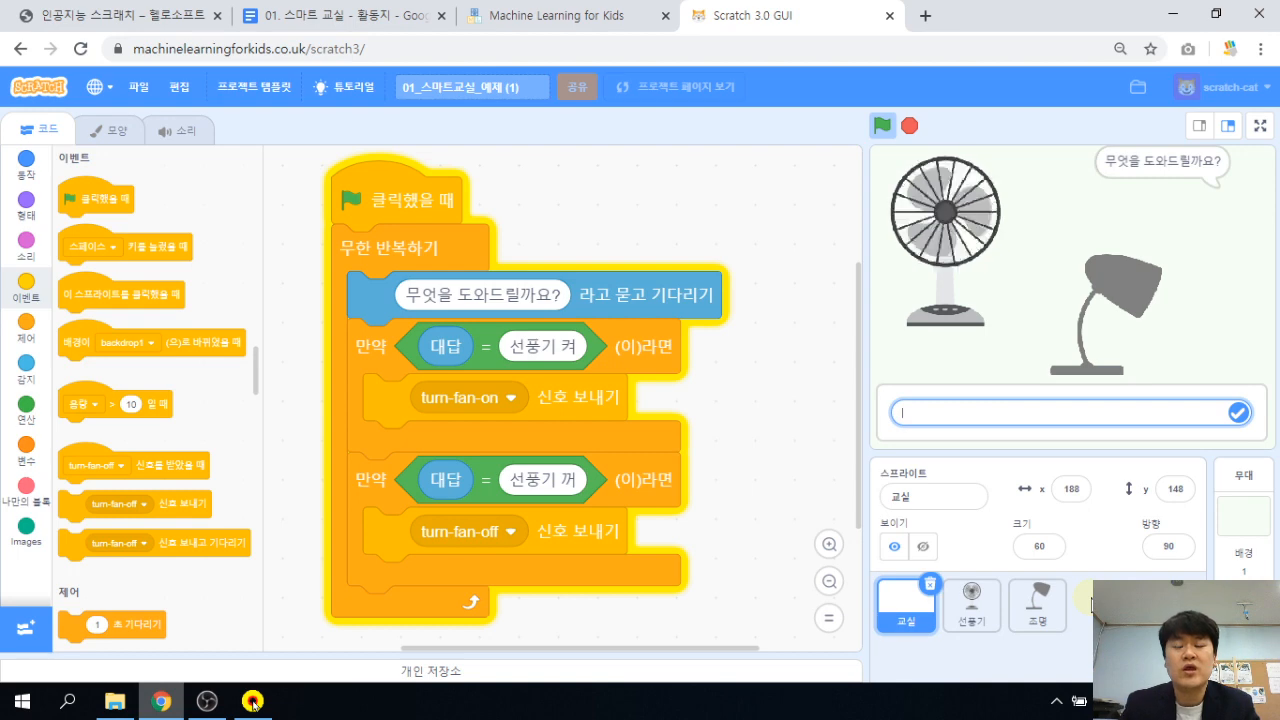
pyautogui.write('ㅅ선풍기 ')
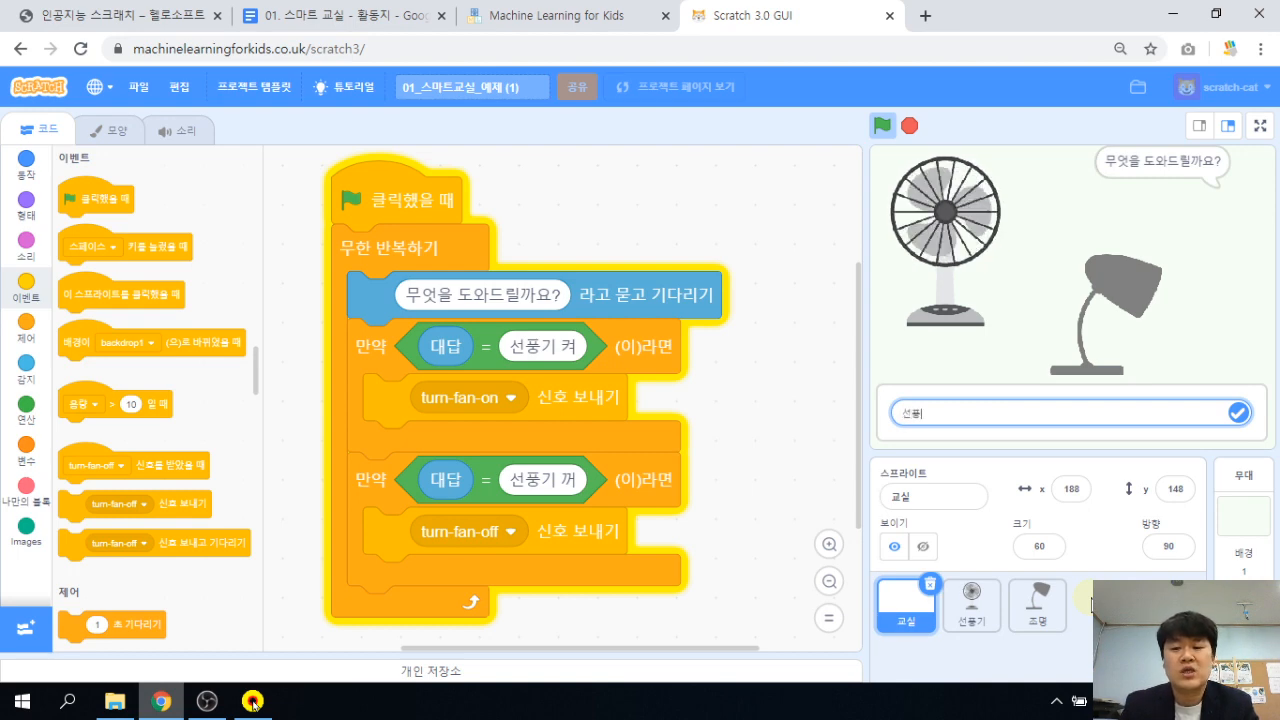
pyautogui.write('꺼')
pyautogui.press('Return')
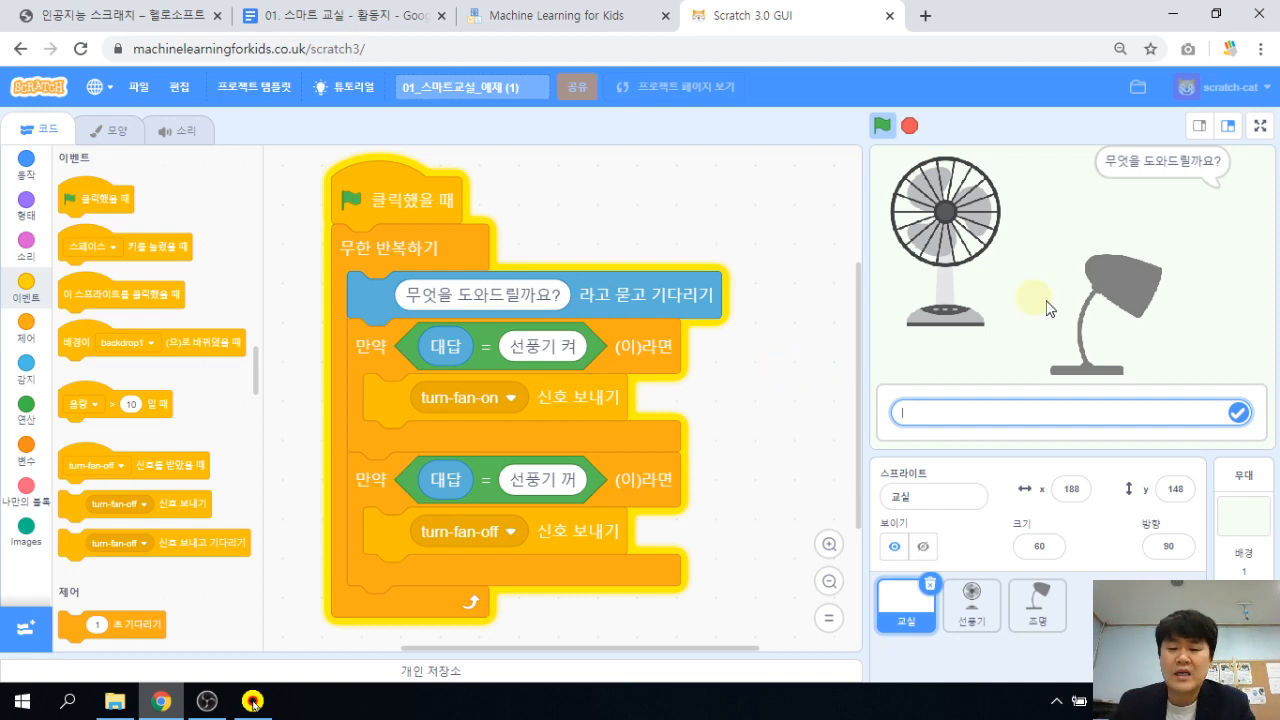
# Duplicate an if block as a '조명 켜' branch broadcasting turn-lamp-on.
pyautogui.scroll(-3, 766, 466)
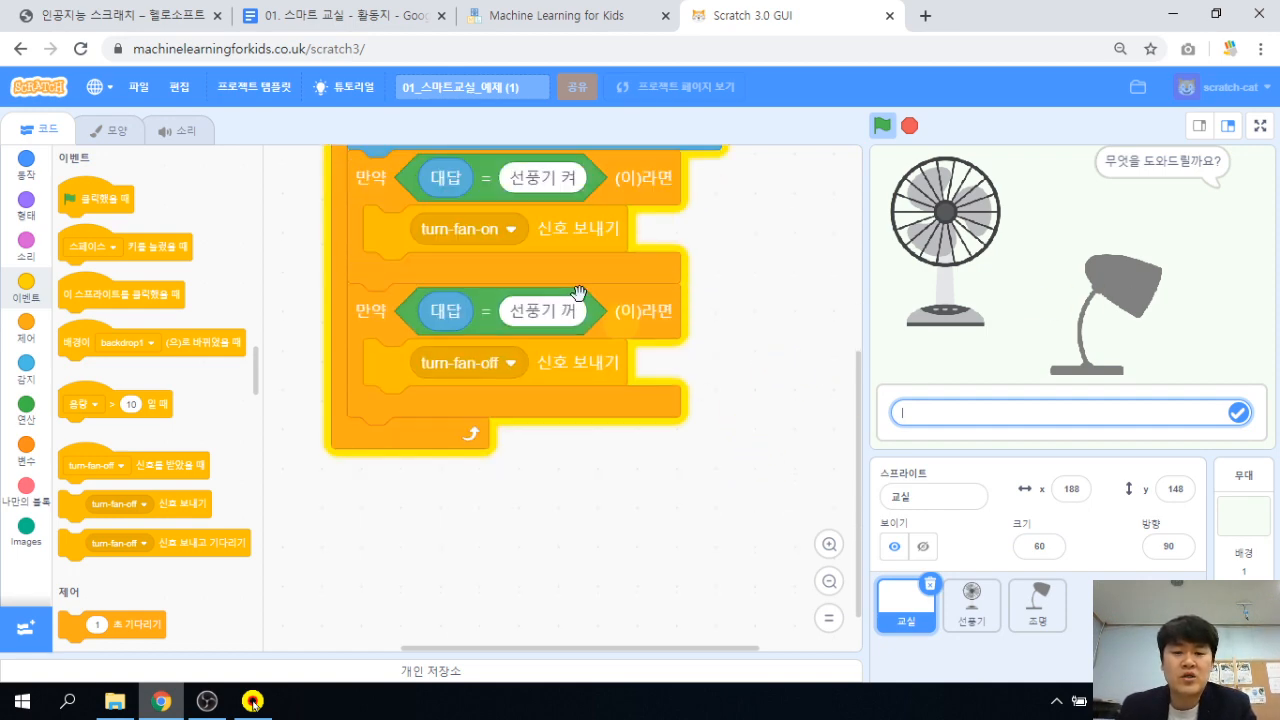
pyautogui.rightClick(388, 324)
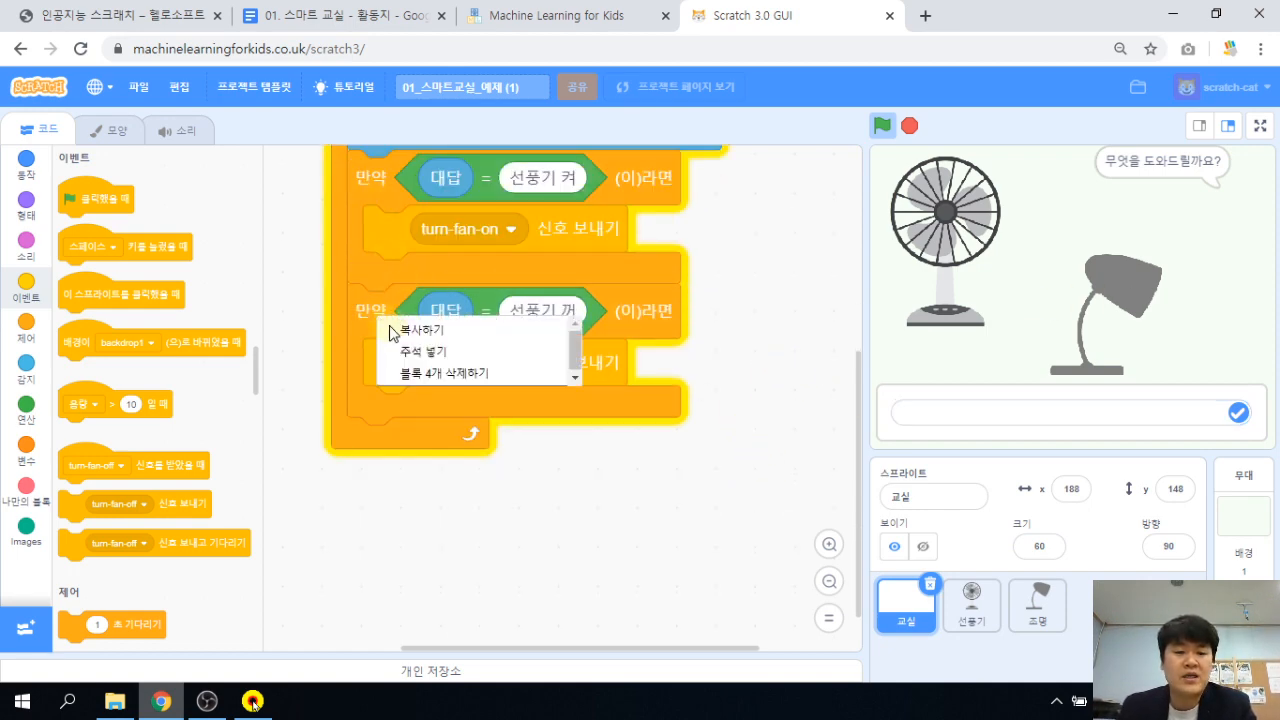
pyautogui.click(393, 328)
pyautogui.click(378, 449)
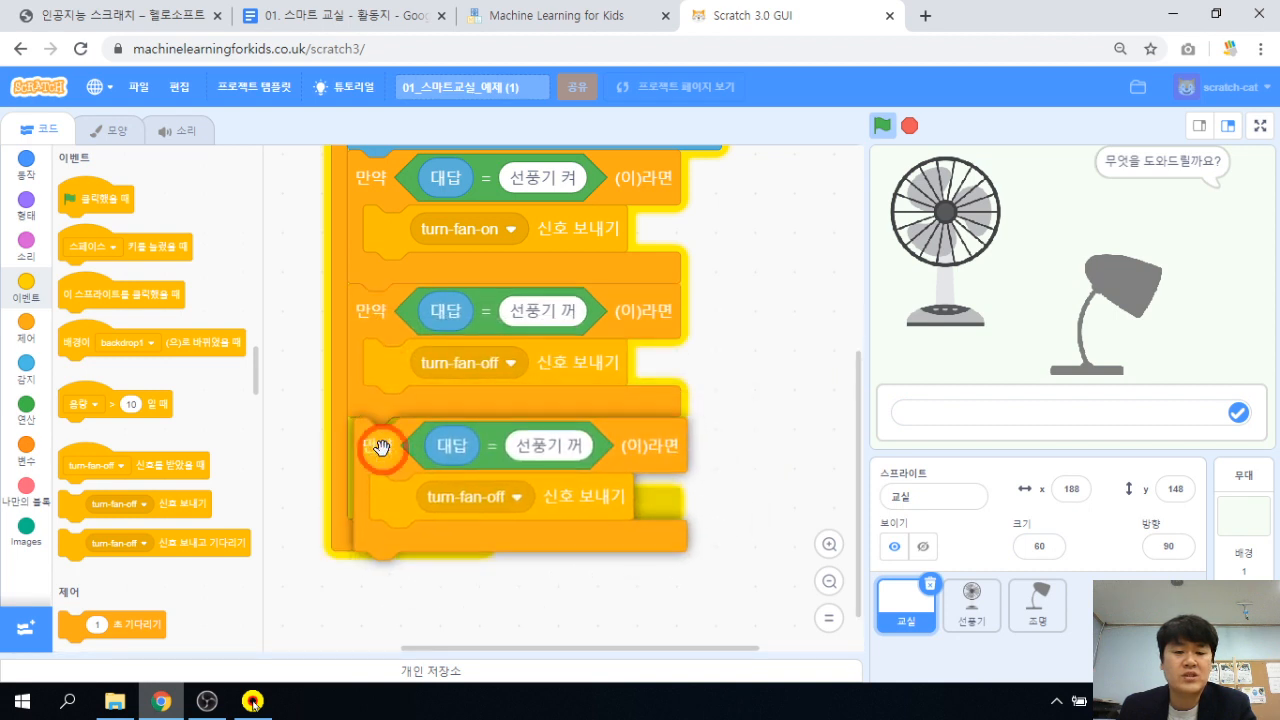
pyautogui.click(505, 440)
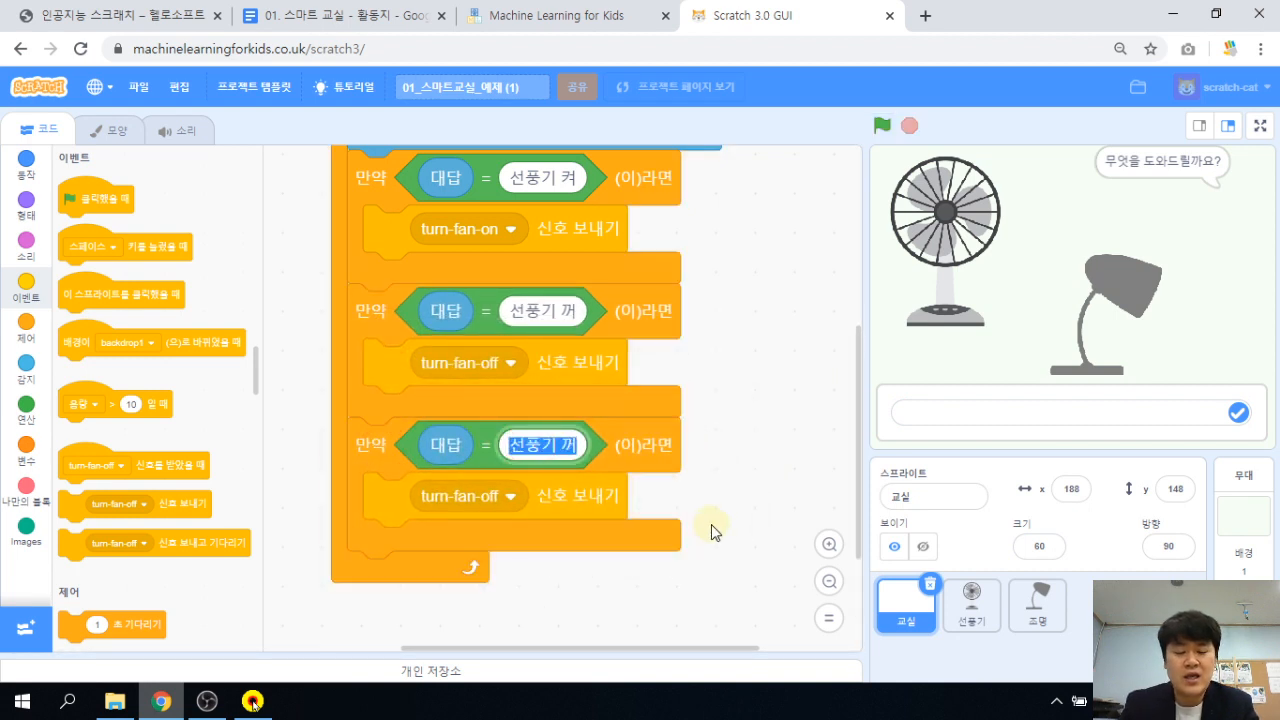
pyautogui.write('조명 켜')
pyautogui.press('Return')
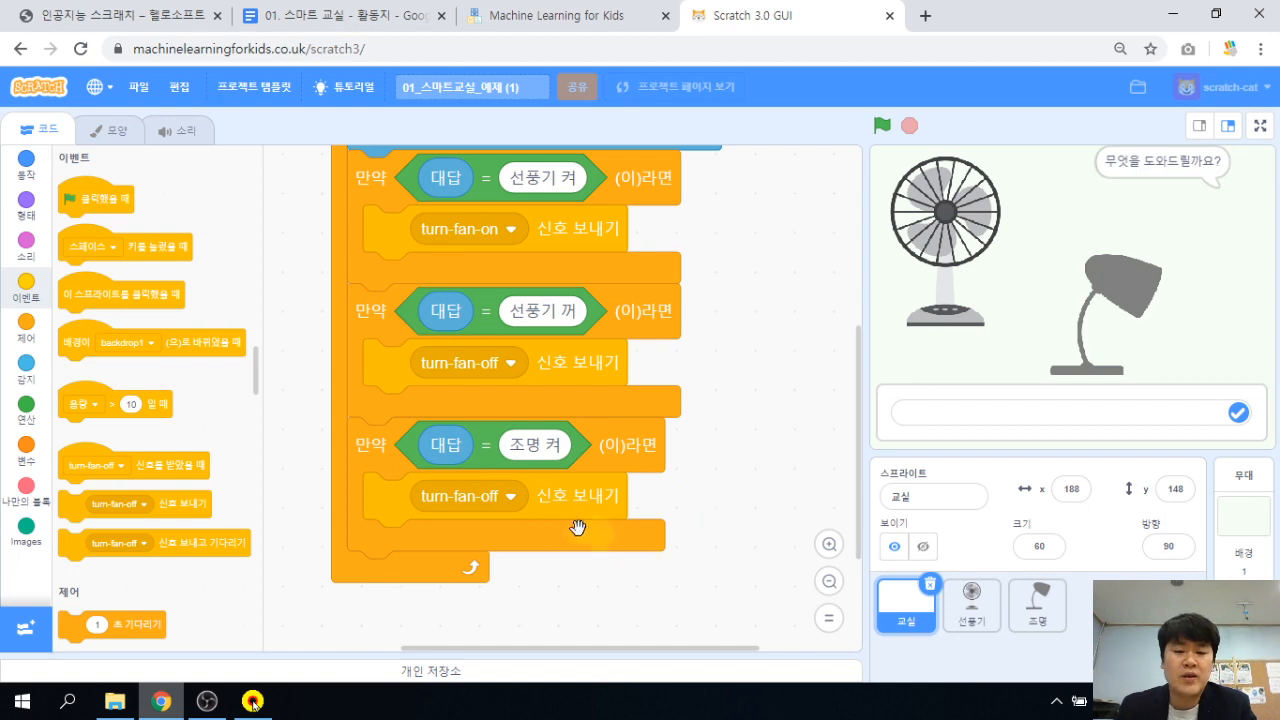
pyautogui.click(511, 496)
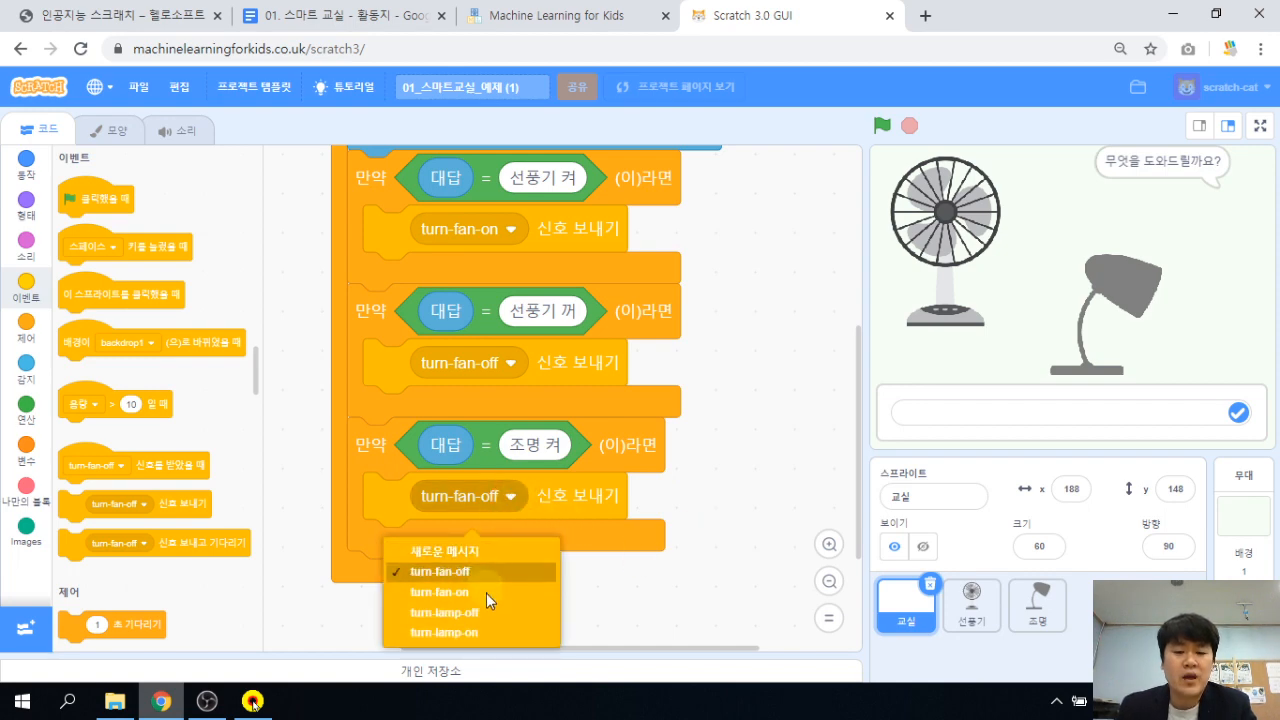
pyautogui.click(489, 633)
pyautogui.click(706, 591)
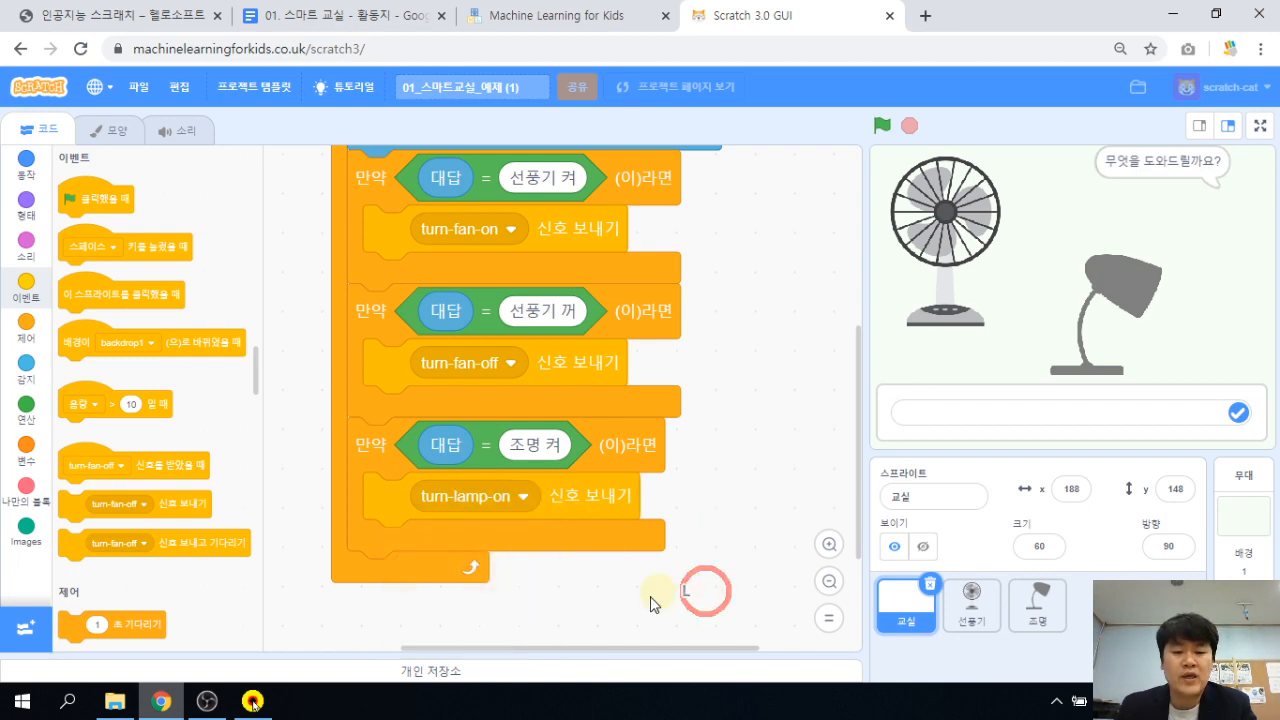
# Duplicate it as a '조명 꺼' branch broadcasting turn-lamp-off, then zoom out.
pyautogui.scroll(-2, 628, 500)
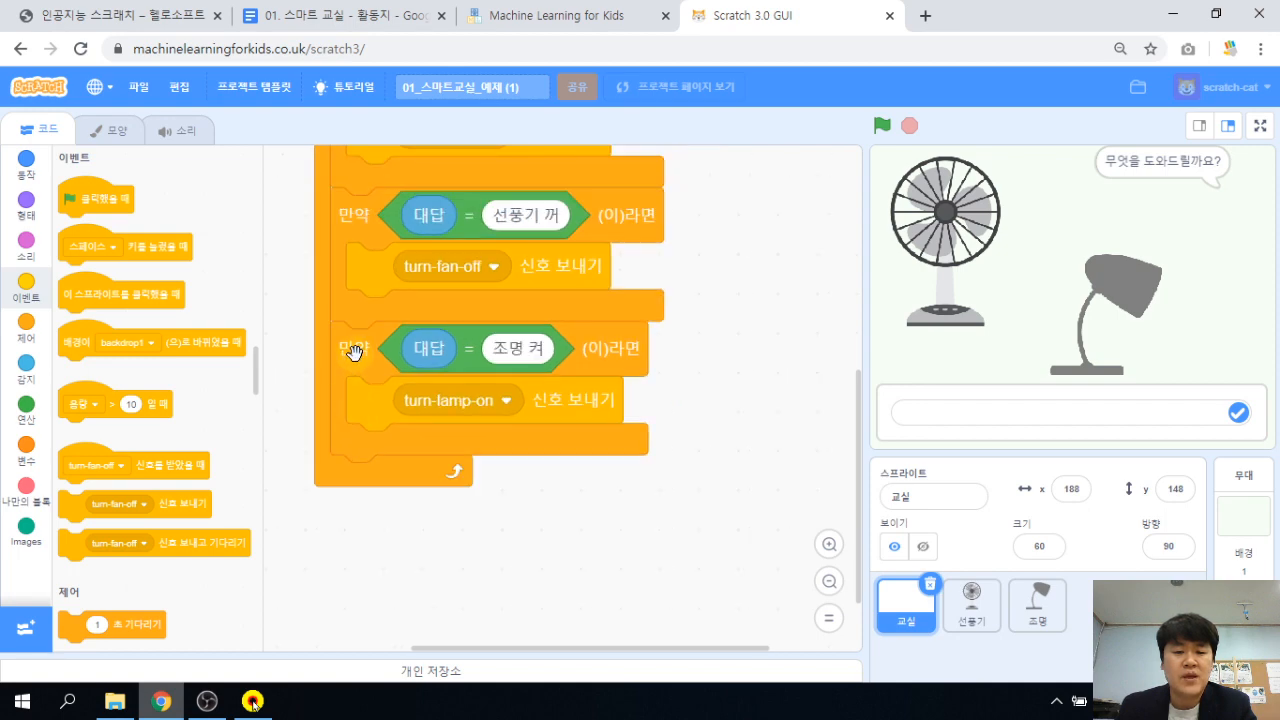
pyautogui.rightClick(353, 351)
pyautogui.click(378, 366)
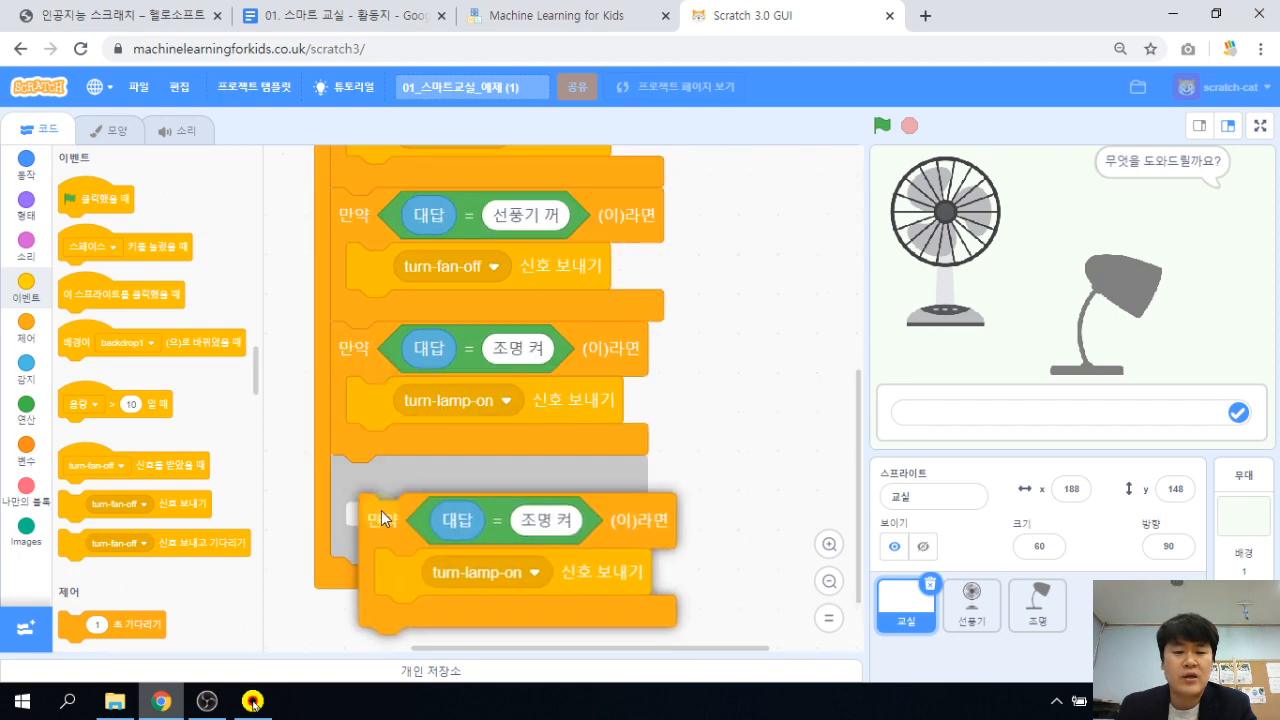
pyautogui.click(373, 484)
pyautogui.click(518, 482)
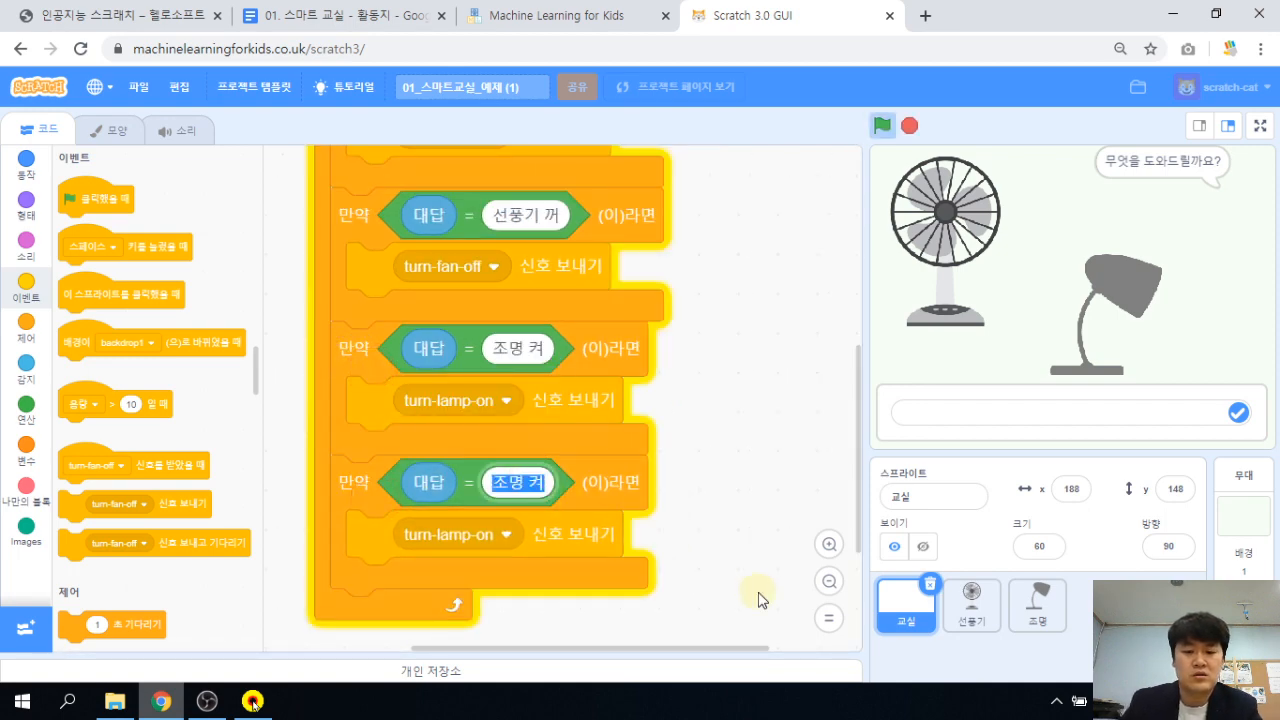
pyautogui.press('Right')
pyautogui.press('BackSpace')
pyautogui.write('께')
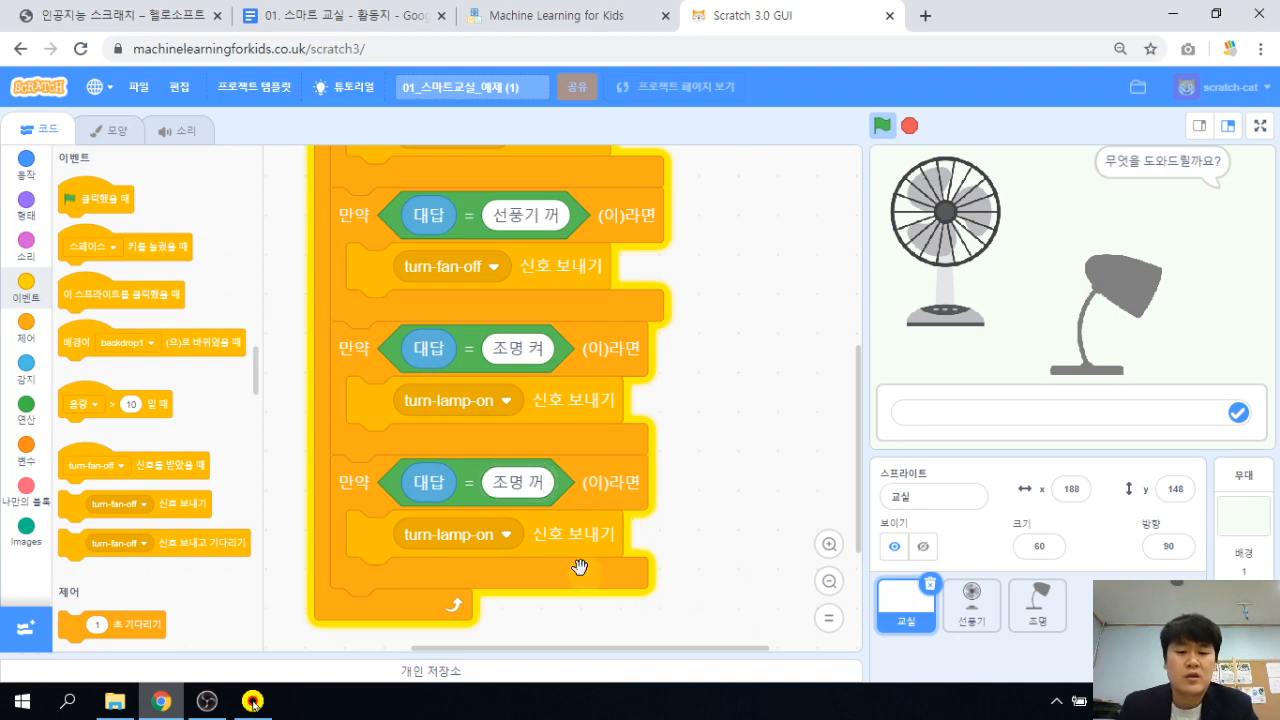
pyautogui.click(502, 533)
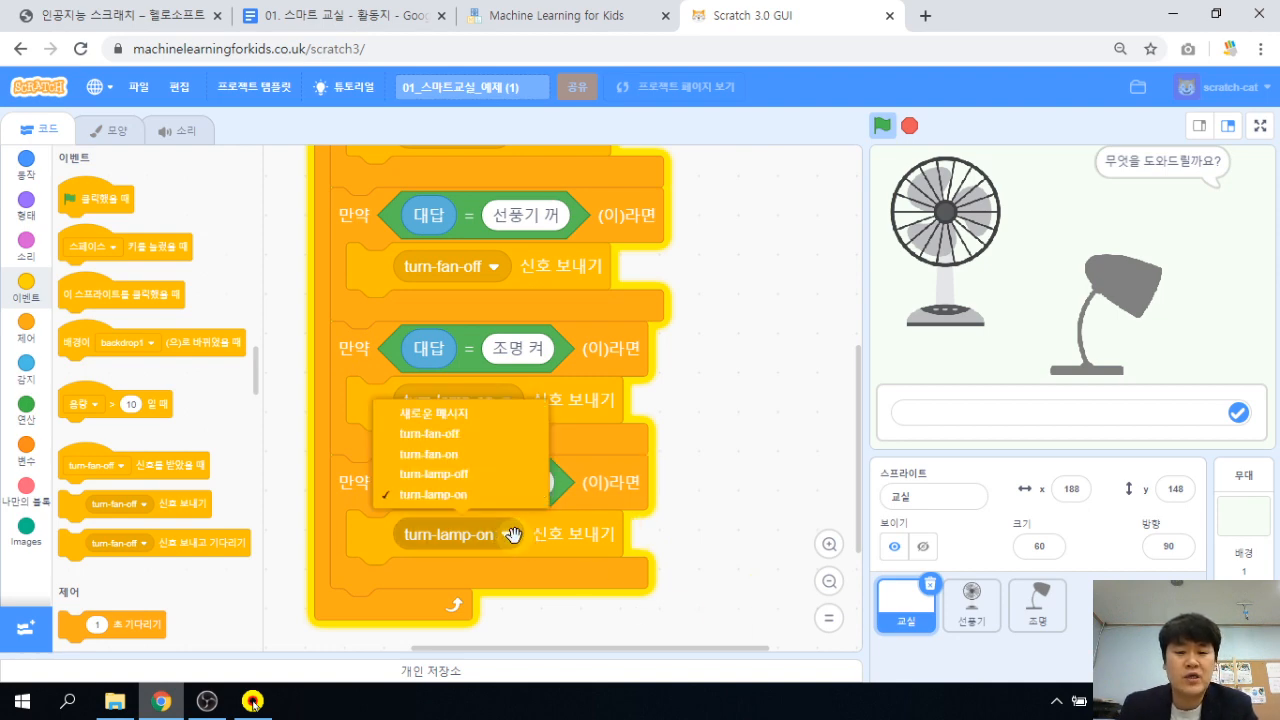
pyautogui.click(462, 476)
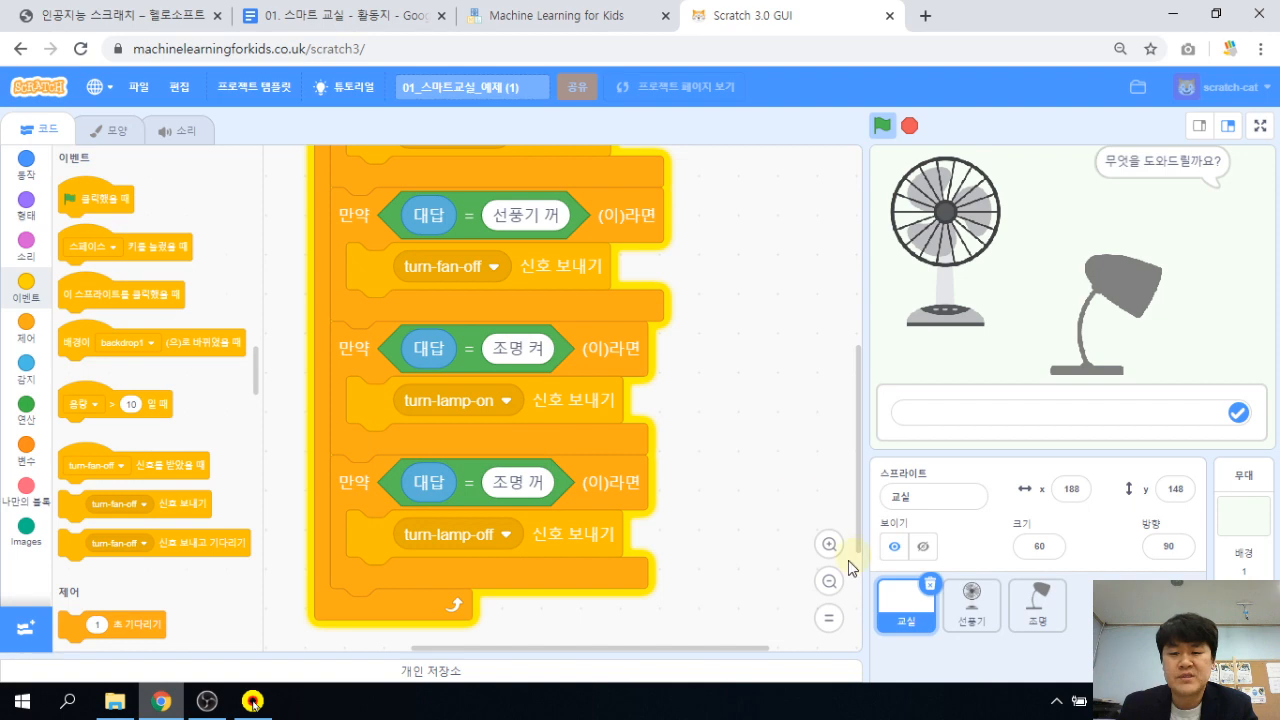
pyautogui.click(829, 581)
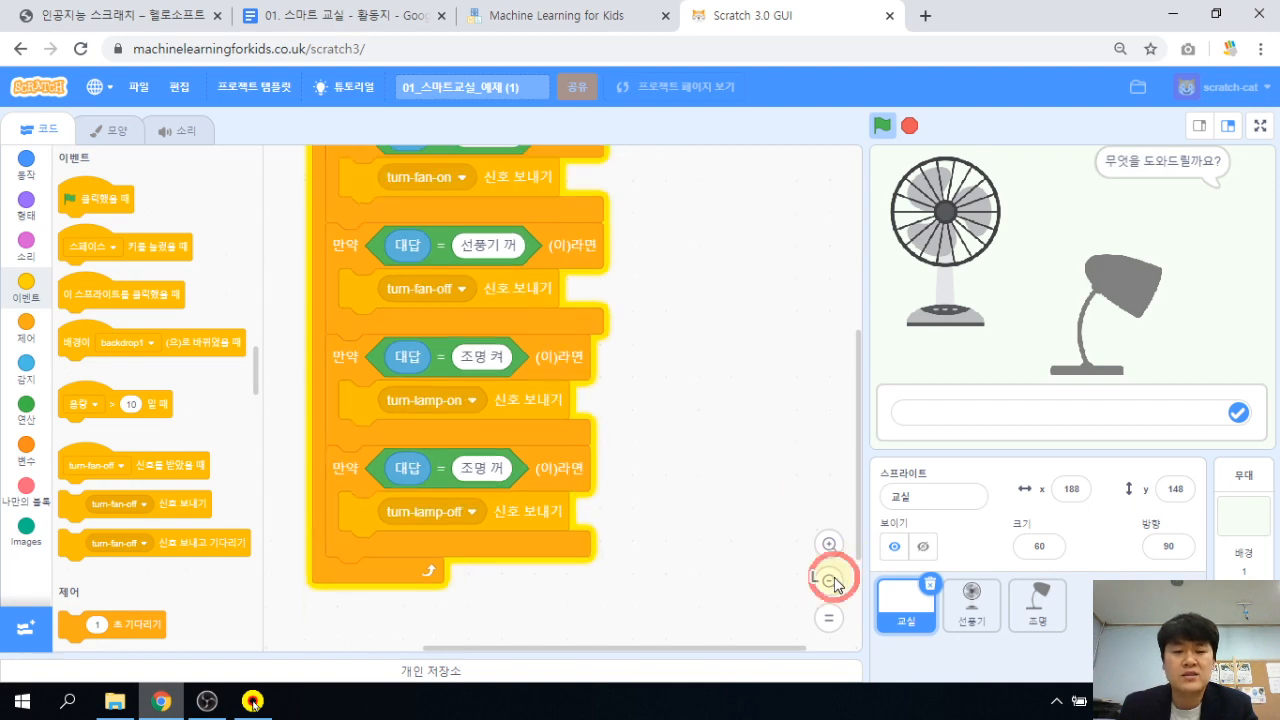
pyautogui.moveTo(631, 323); pyautogui.dragTo(620, 361)
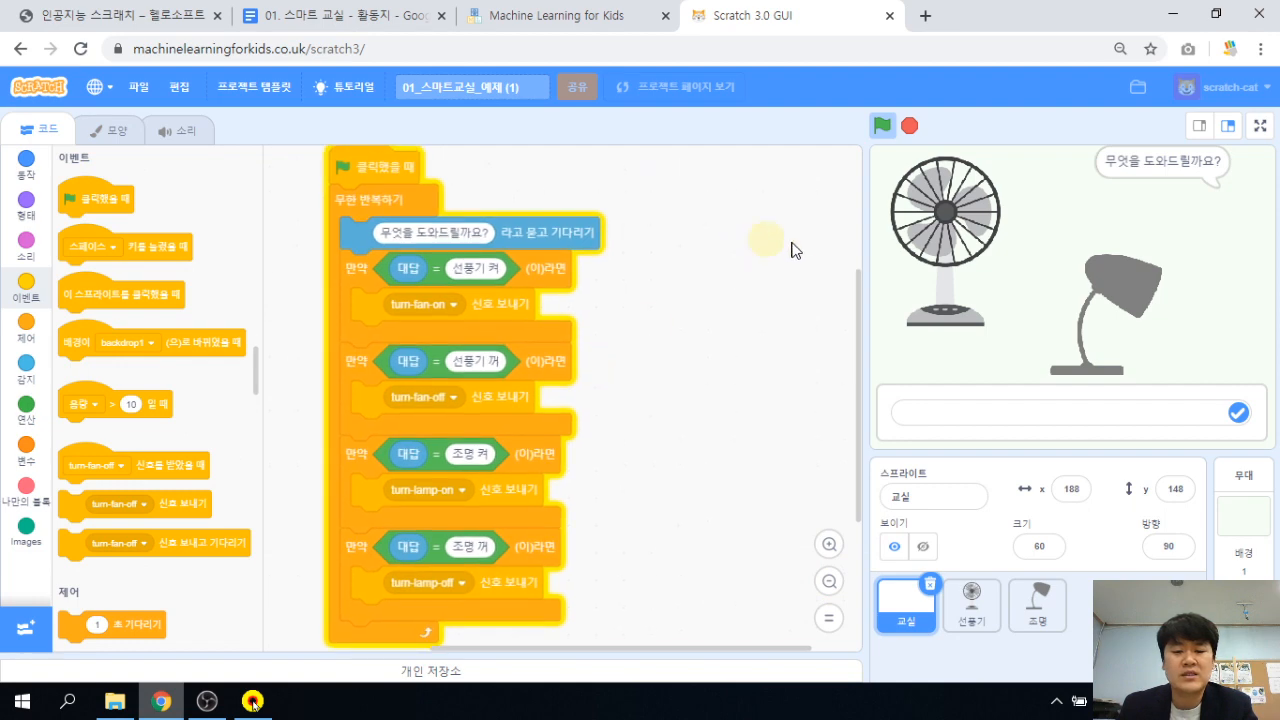
# Restart the project and answer 조명 켜 so the stage lamp lights with a yellow beam.
pyautogui.click(884, 125)
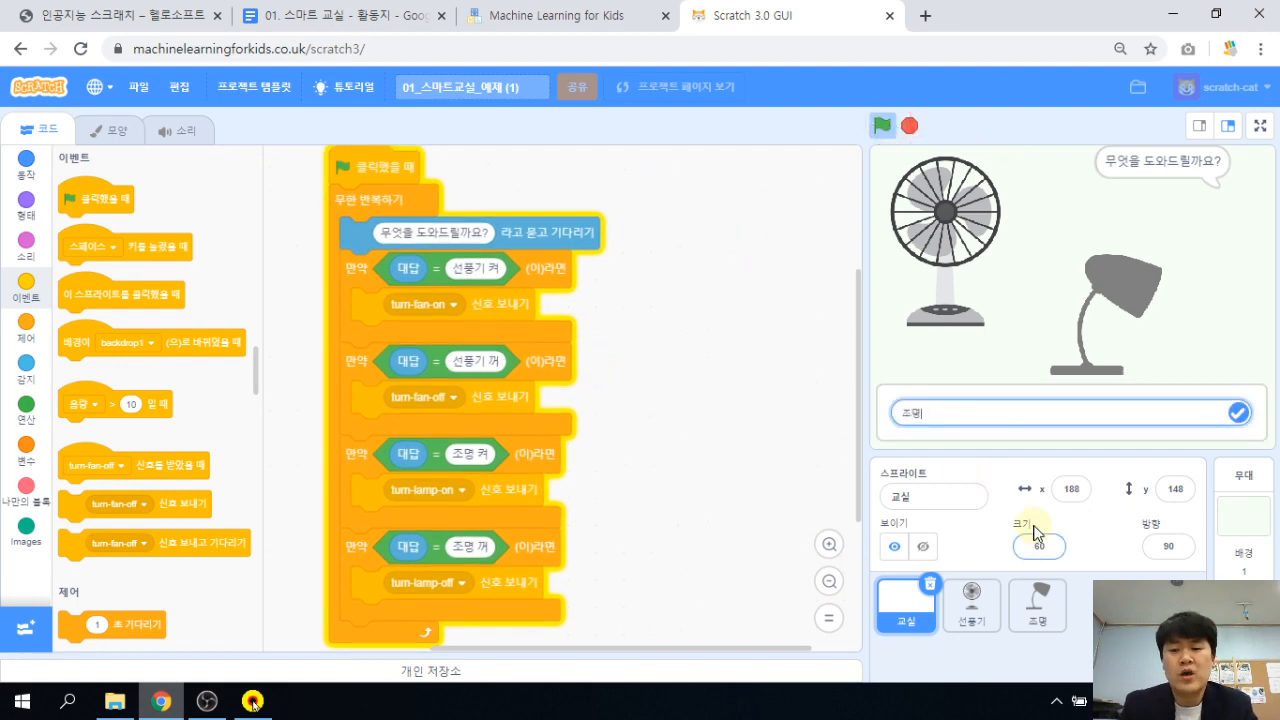
pyautogui.press('Return')
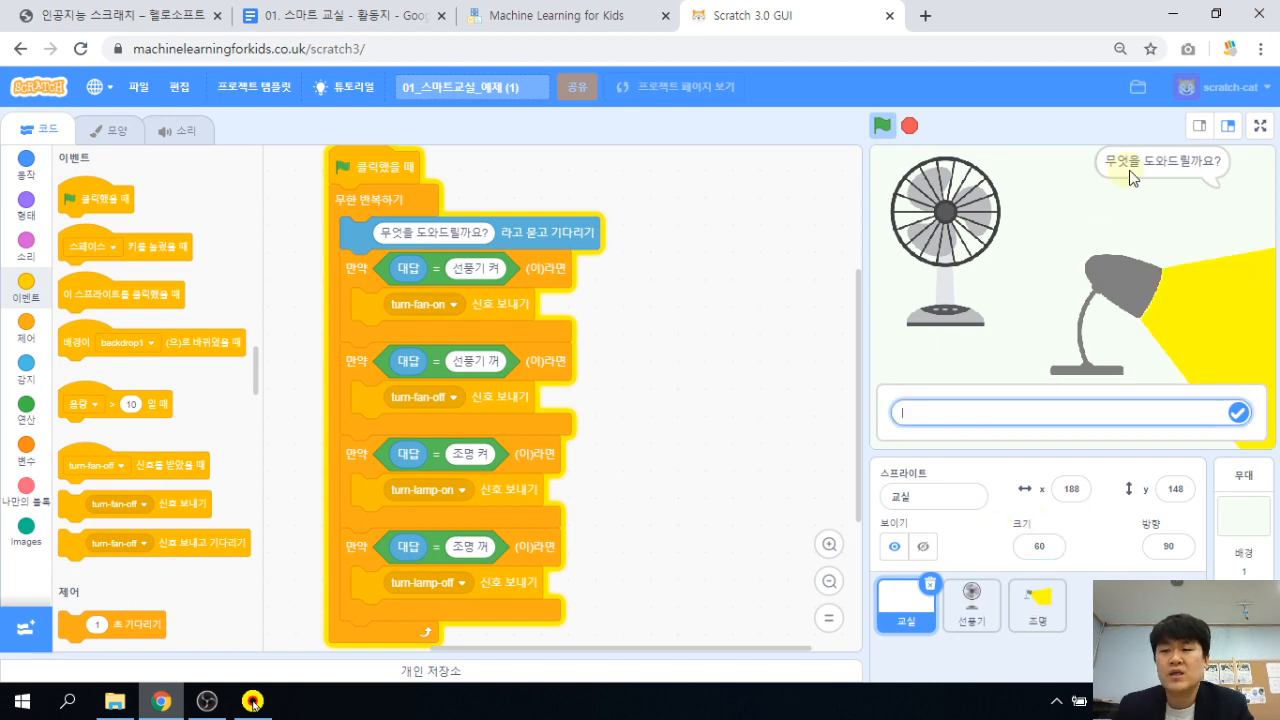
pyautogui.press('alt')
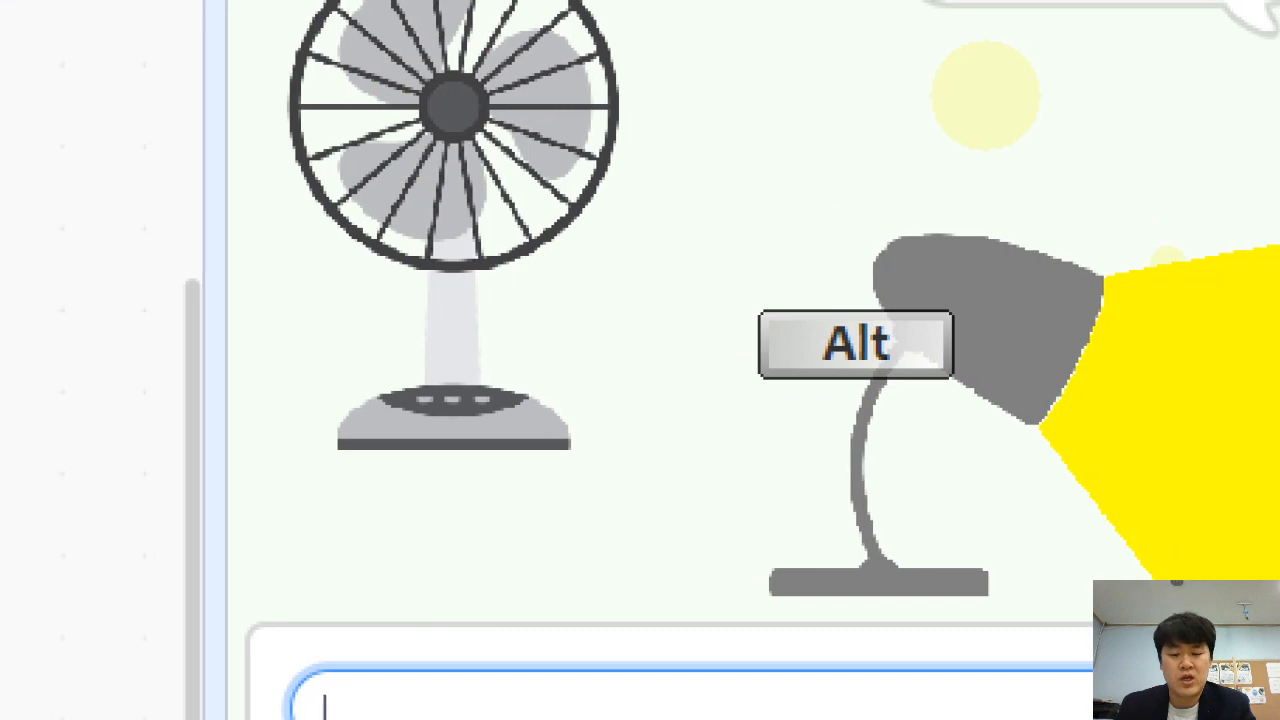
pyautogui.press('alt')
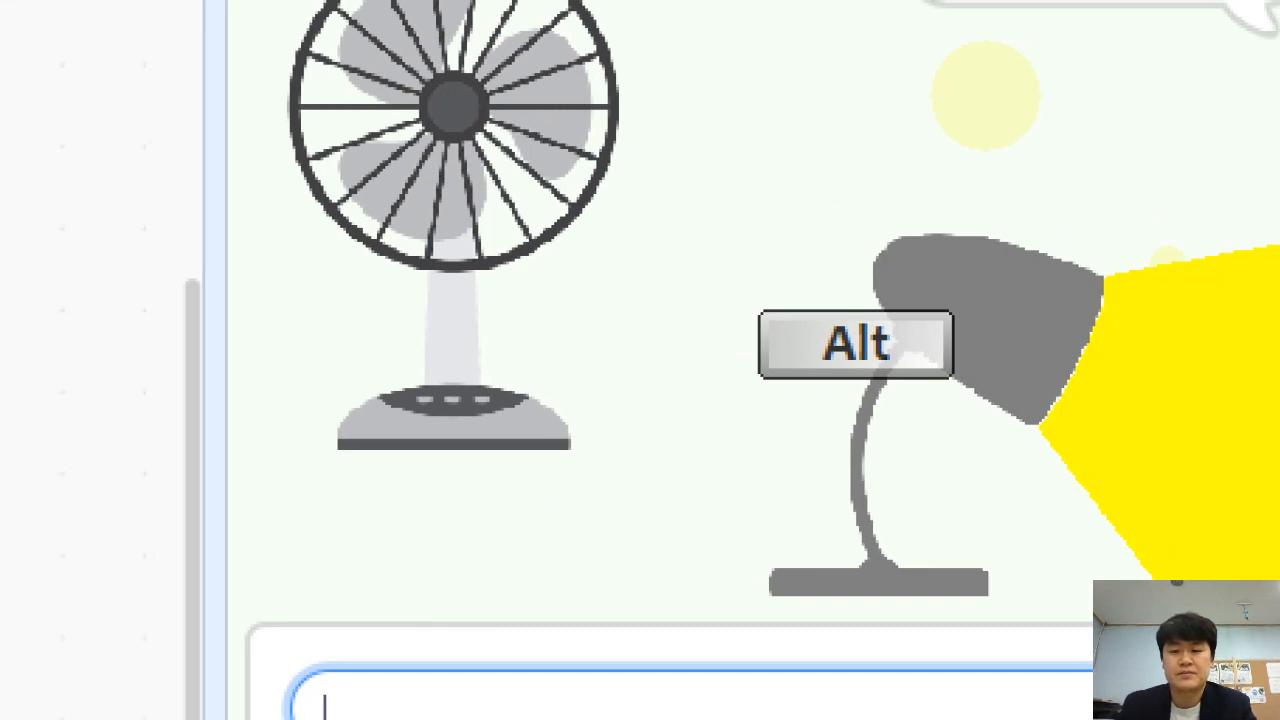
pyautogui.press('ctrl')
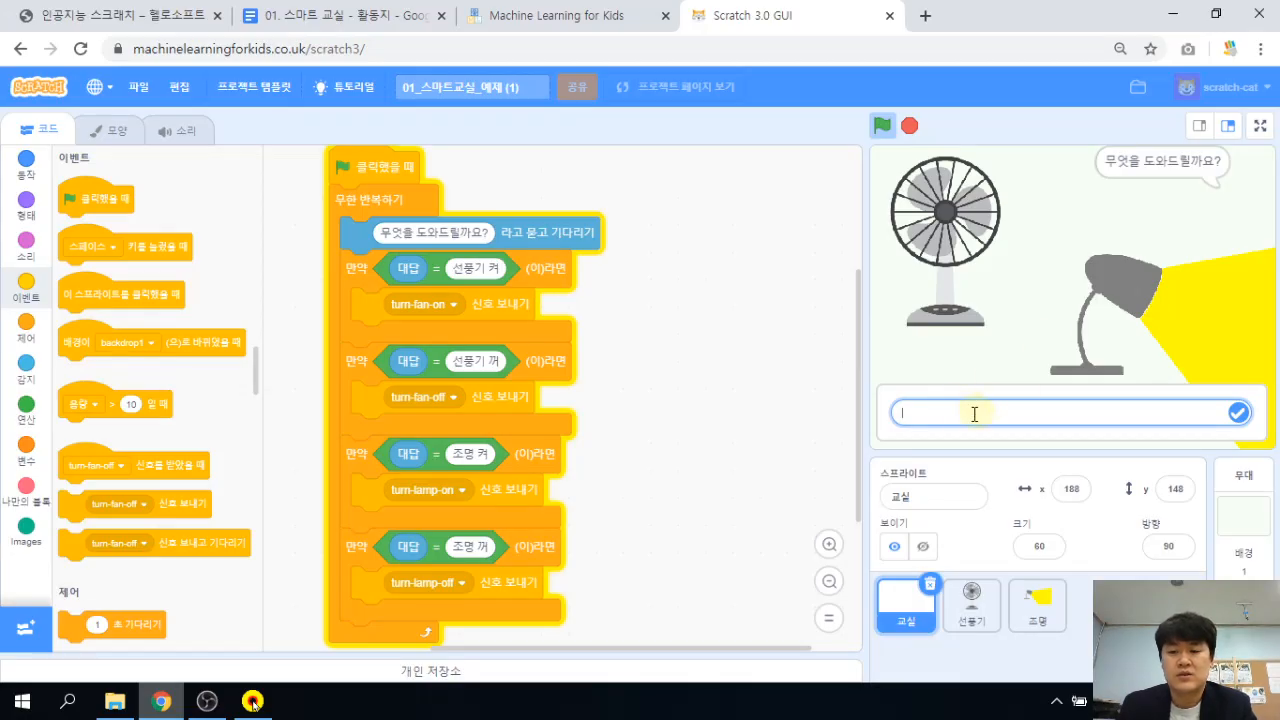
pyautogui.click(961, 409)
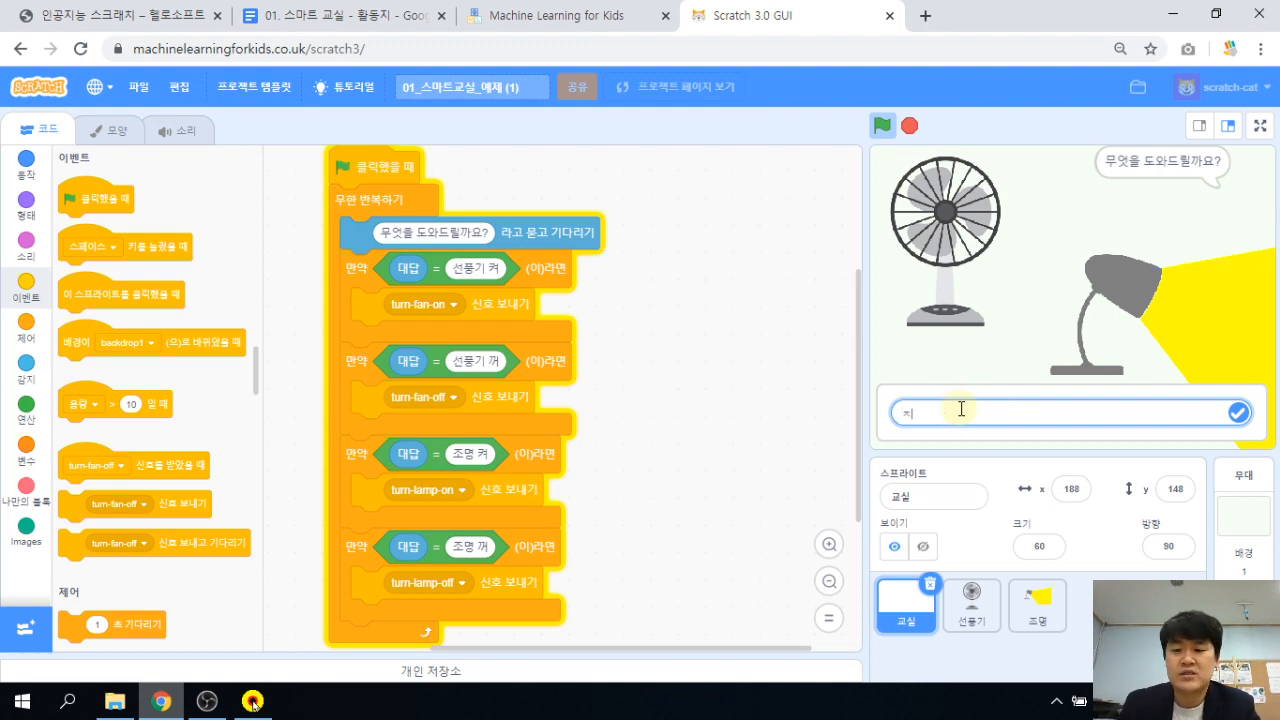
# On the full-screen stage, answer 조명 and then 조명 켜 to light the lamp.
pyautogui.click(1260, 127)
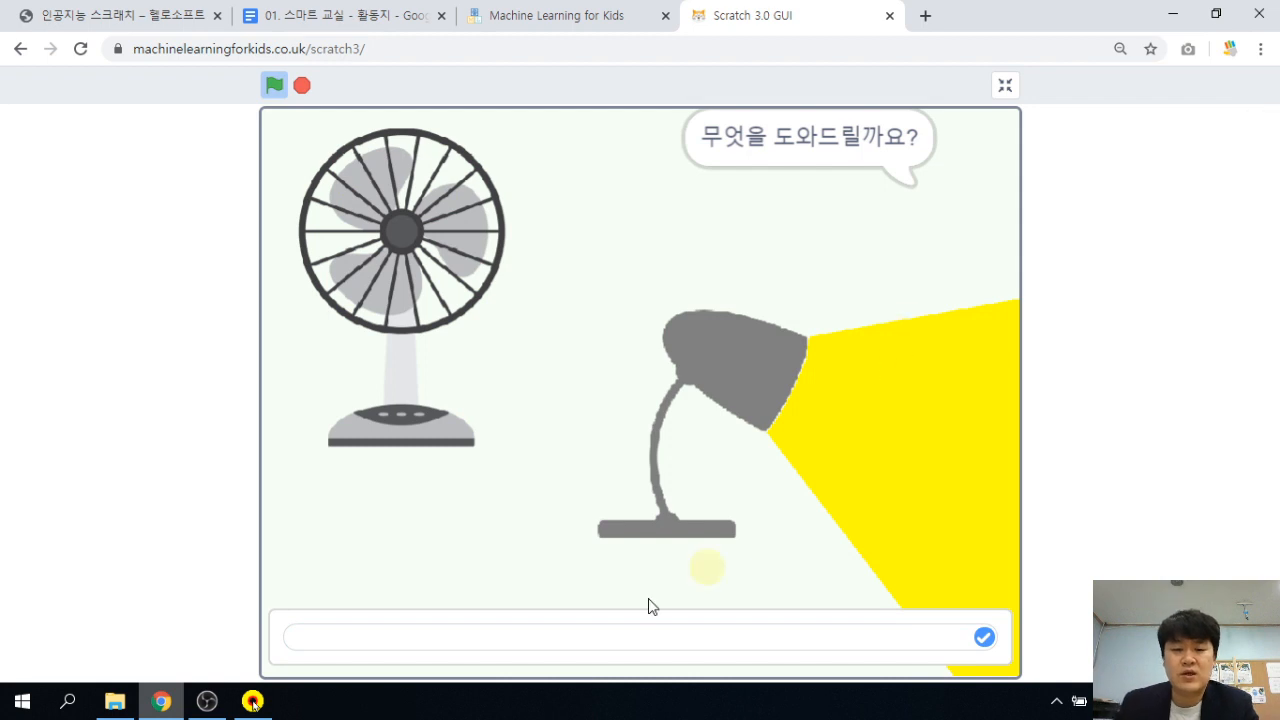
pyautogui.click(617, 645)
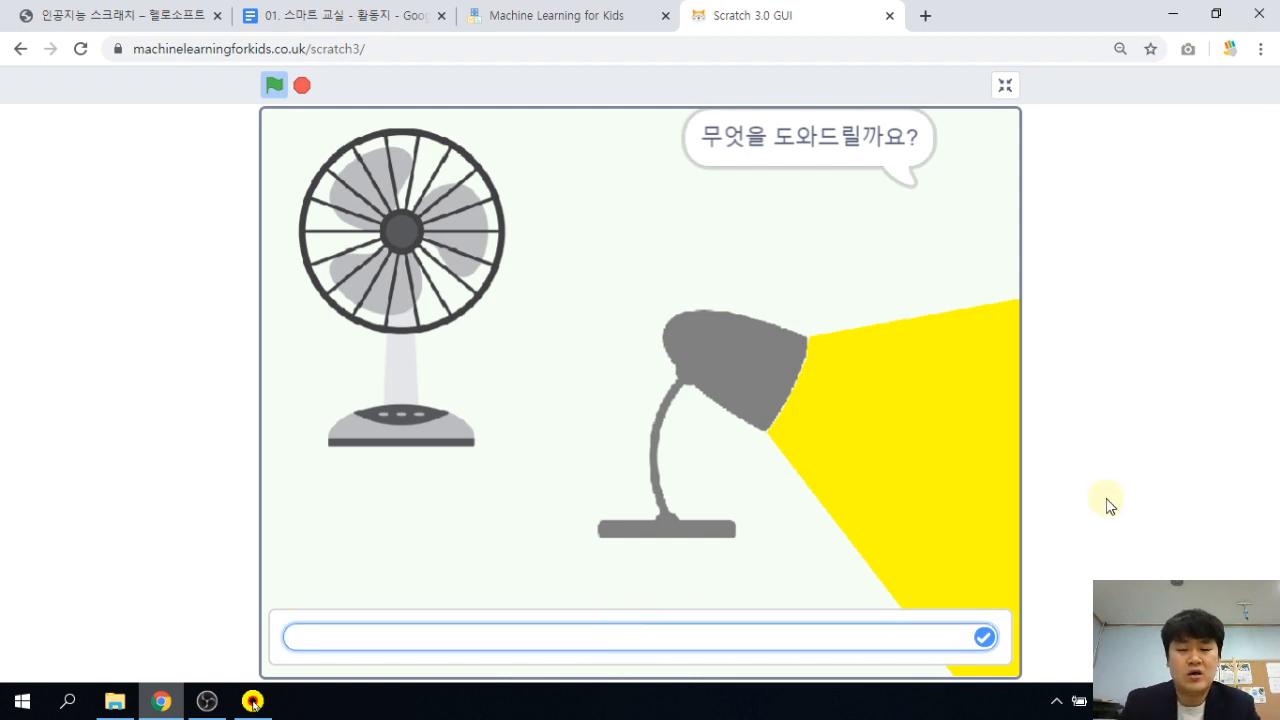
pyautogui.write('조명 ㄲ')
pyautogui.press('Return')
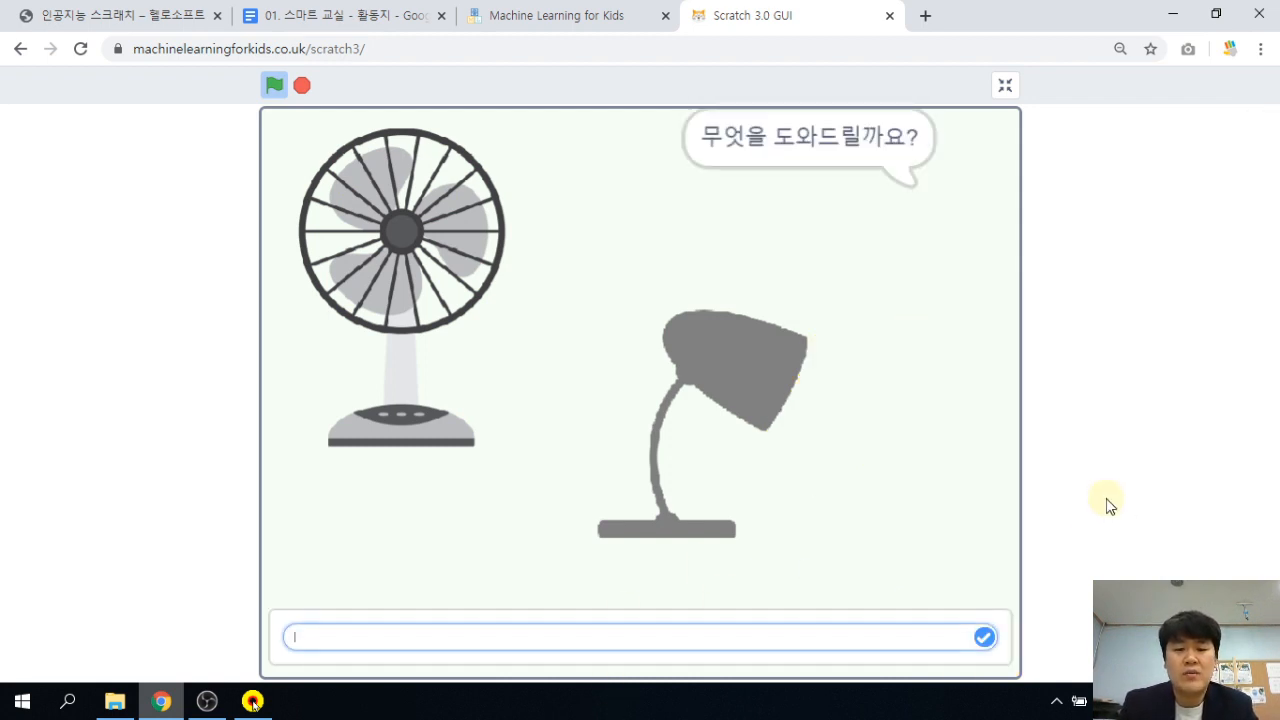
pyautogui.write('조명 켜')
pyautogui.press('Return')
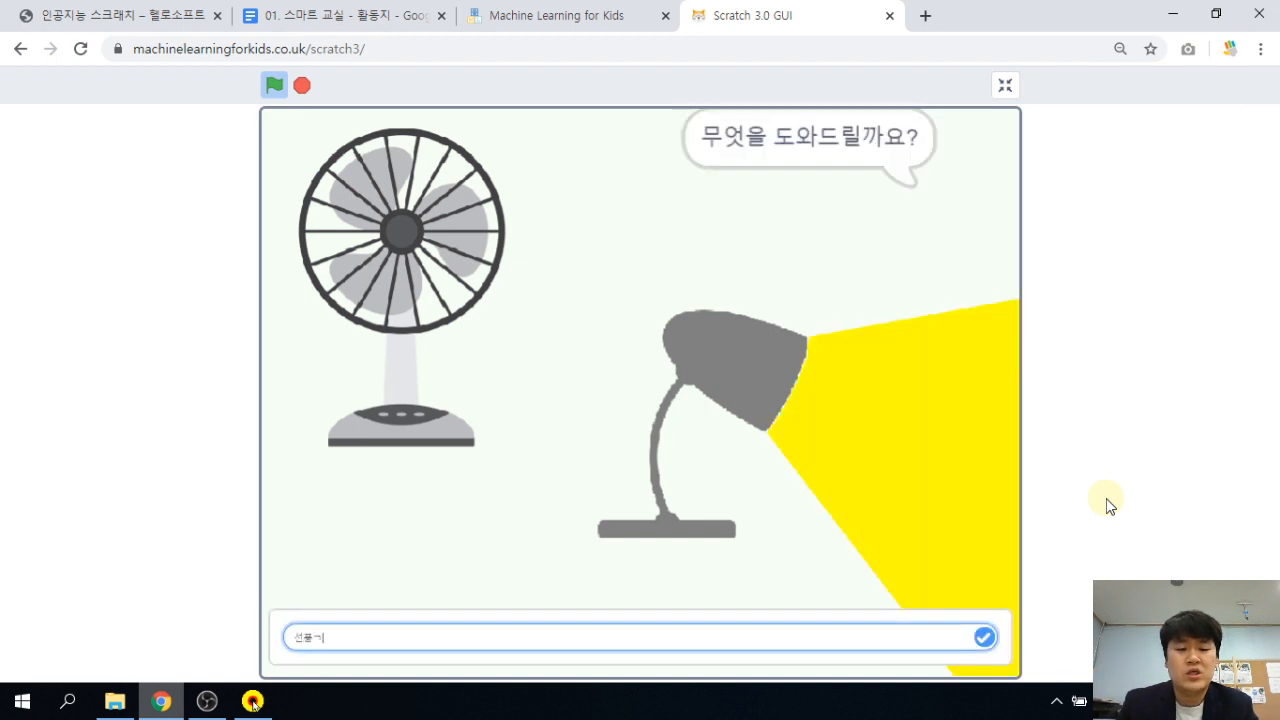
# Start and stop the fan with 선풍기 켜 and 선풍기 꺼, then exit full screen.
pyautogui.write('선풍기 켜')
pyautogui.press('Return')
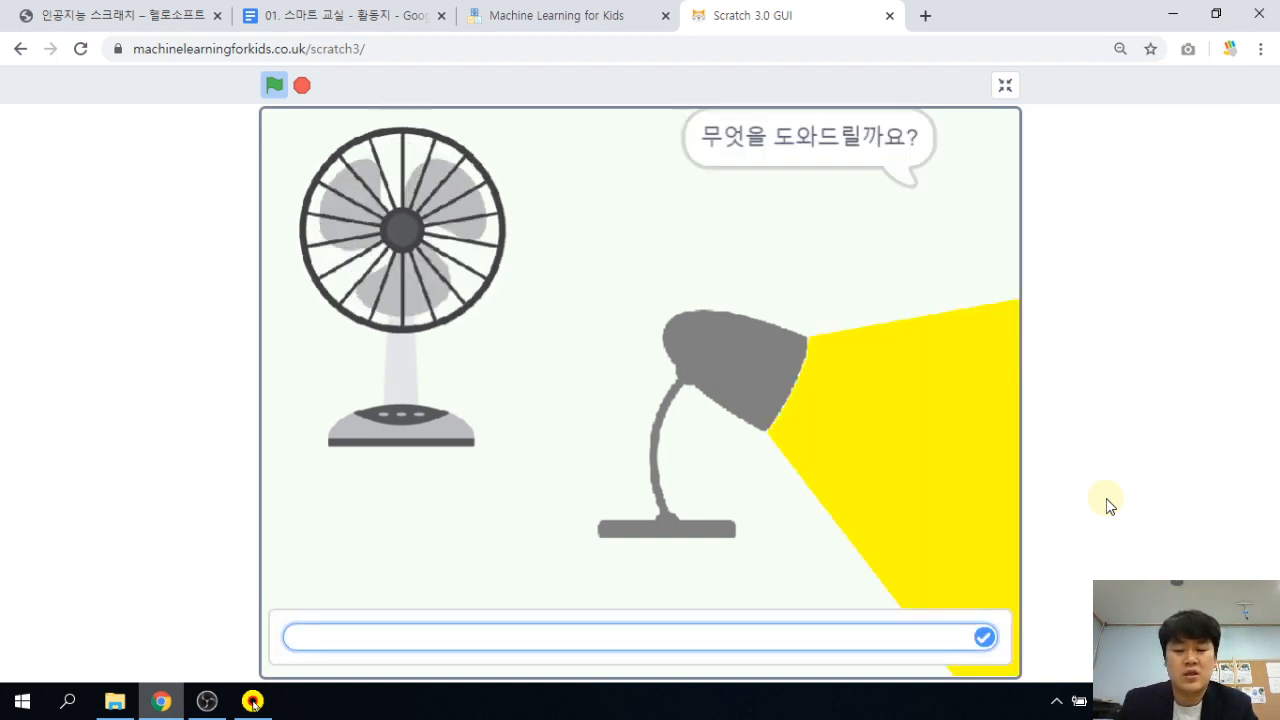
pyautogui.write('서ㄴ풍기 꺼')
pyautogui.press('Return')
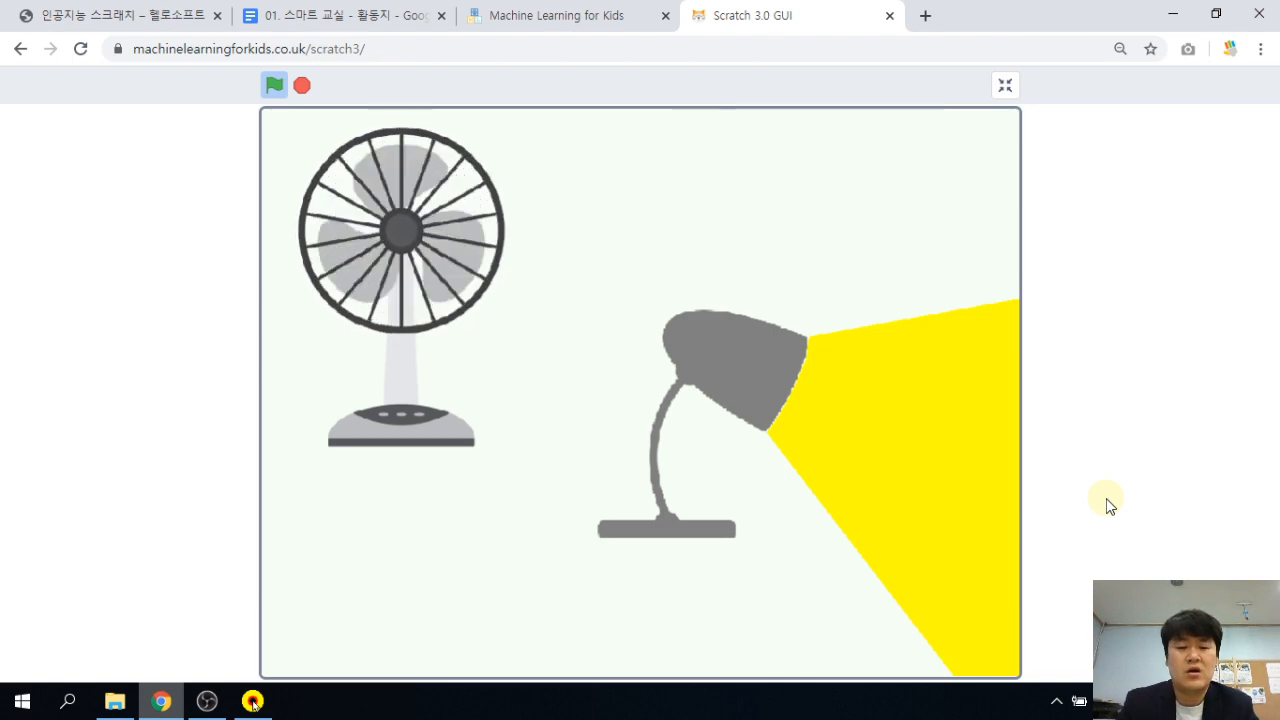
pyautogui.click(1005, 86)
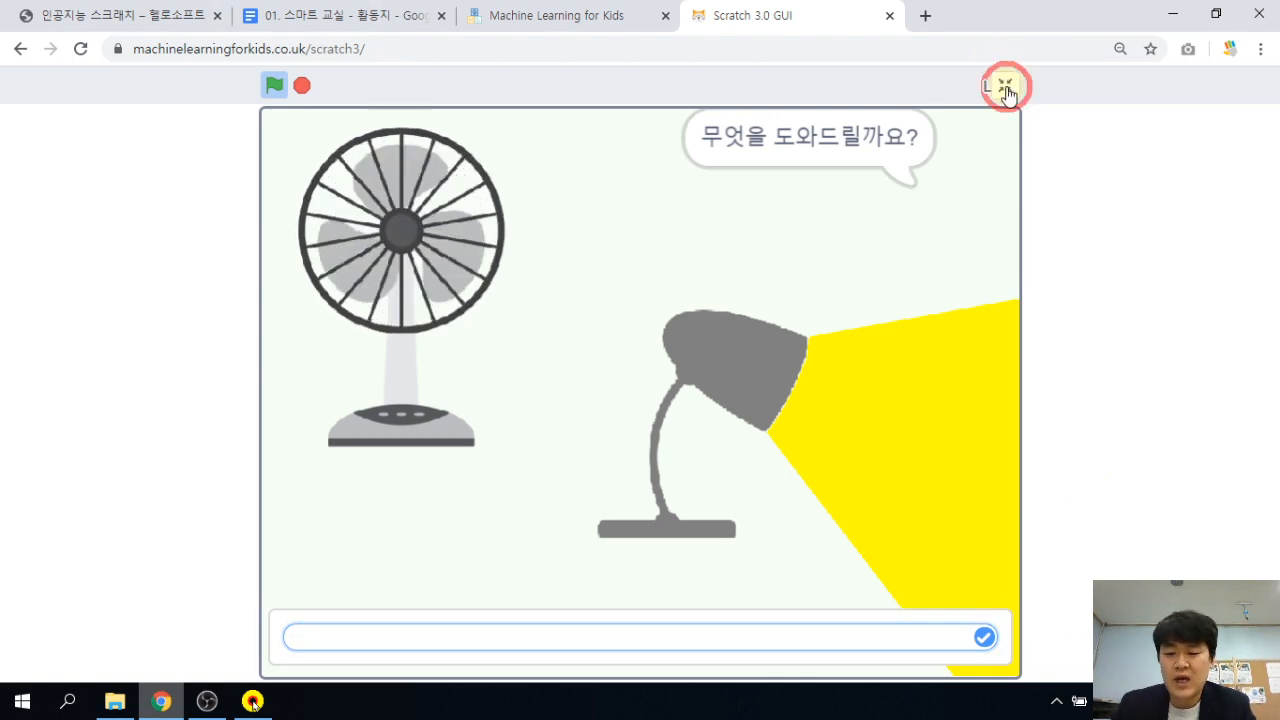
pyautogui.click(974, 410)
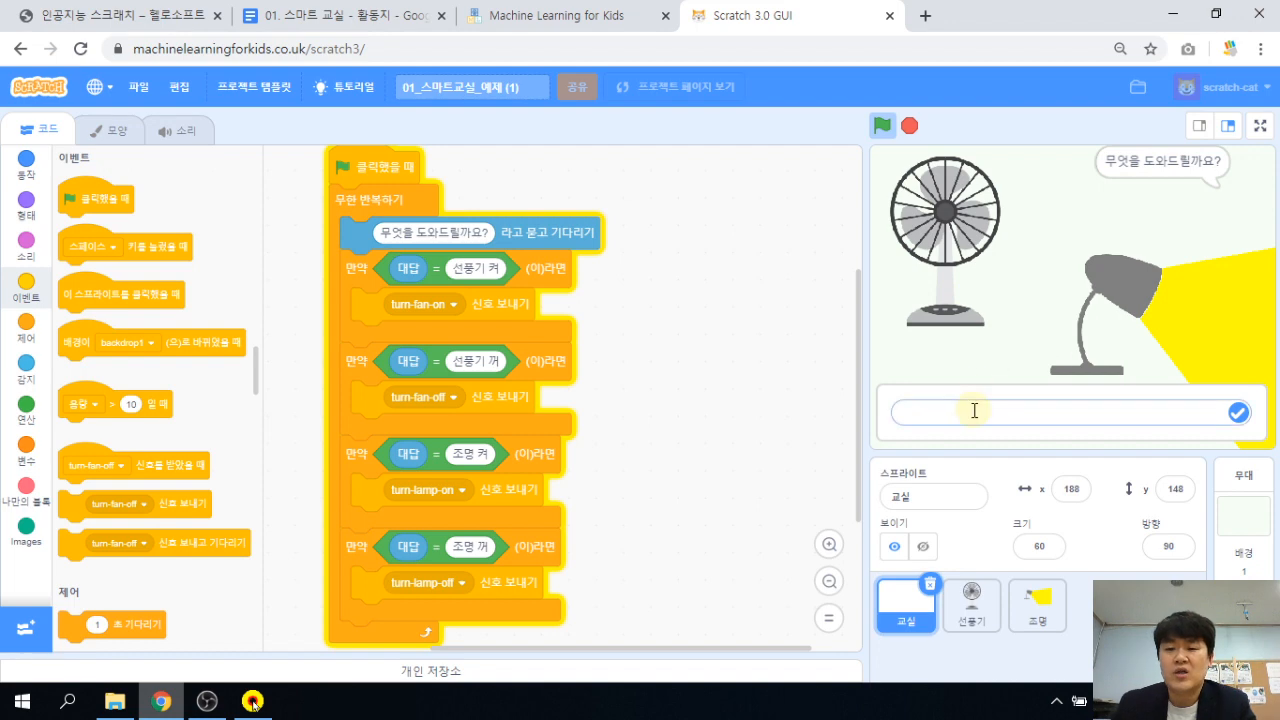
pyautogui.click(926, 376)
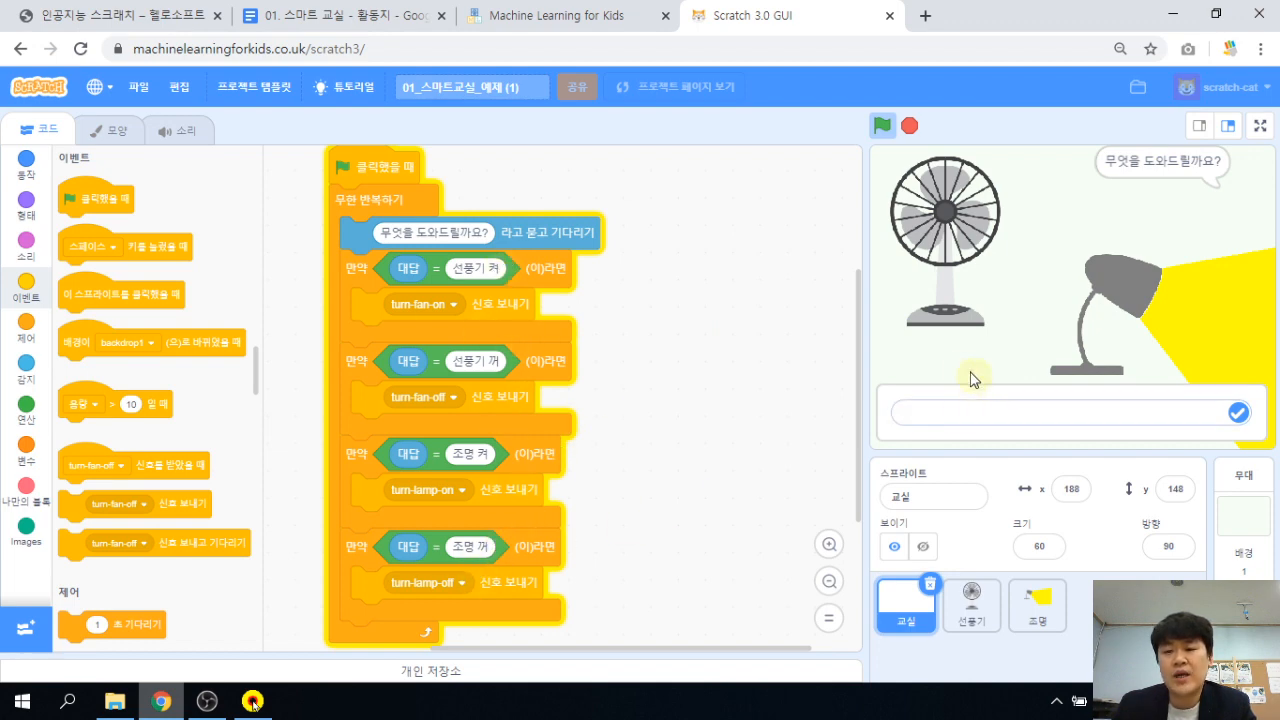
pyautogui.click(958, 405)
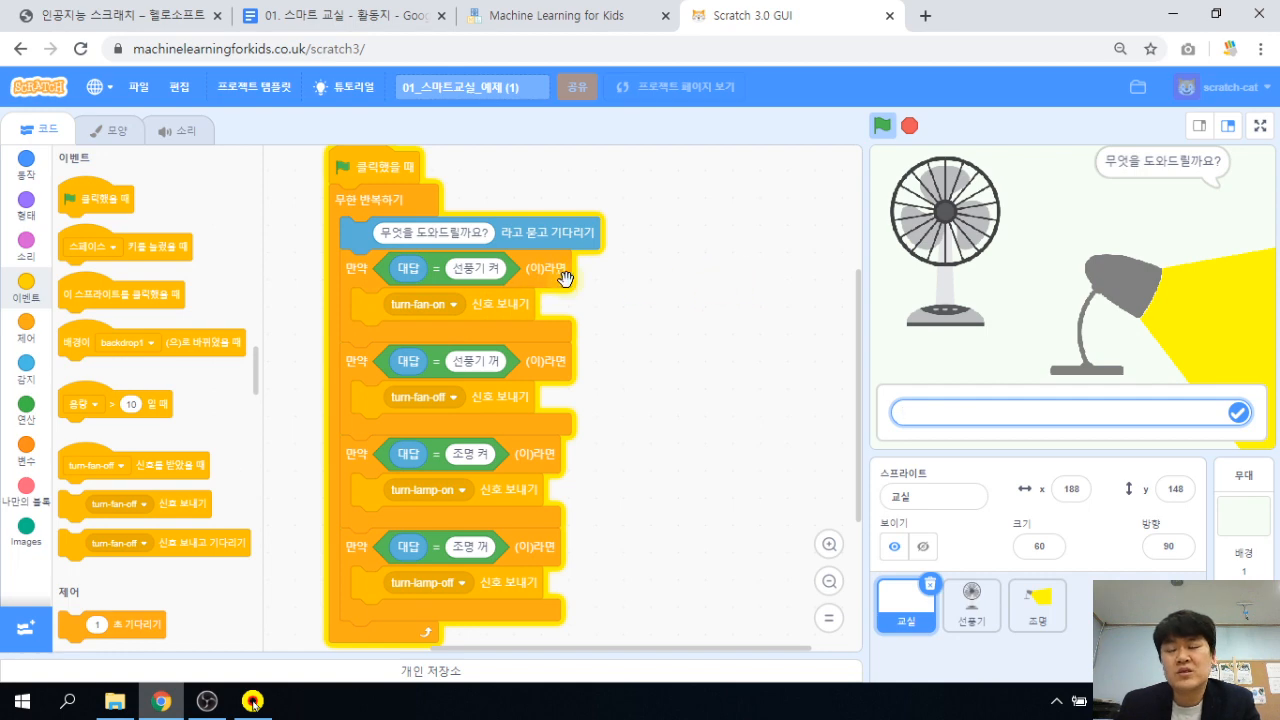
pyautogui.click(1059, 410)
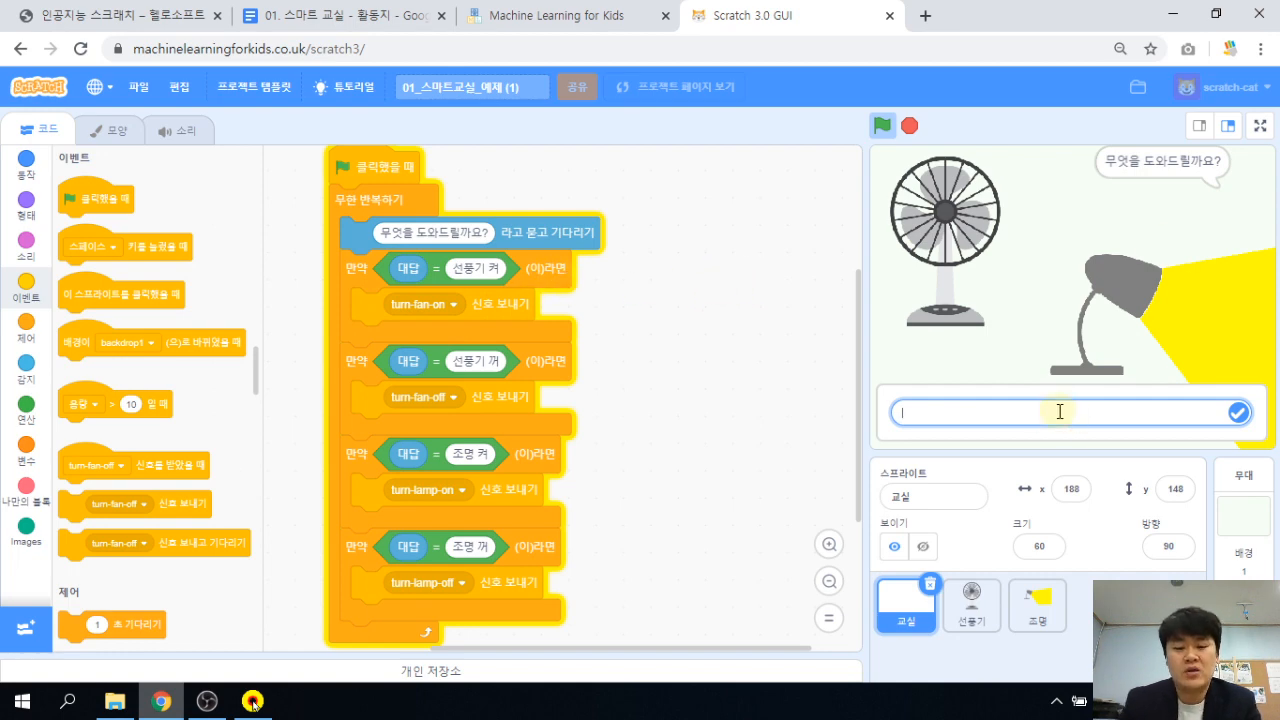
pyautogui.write('선피')
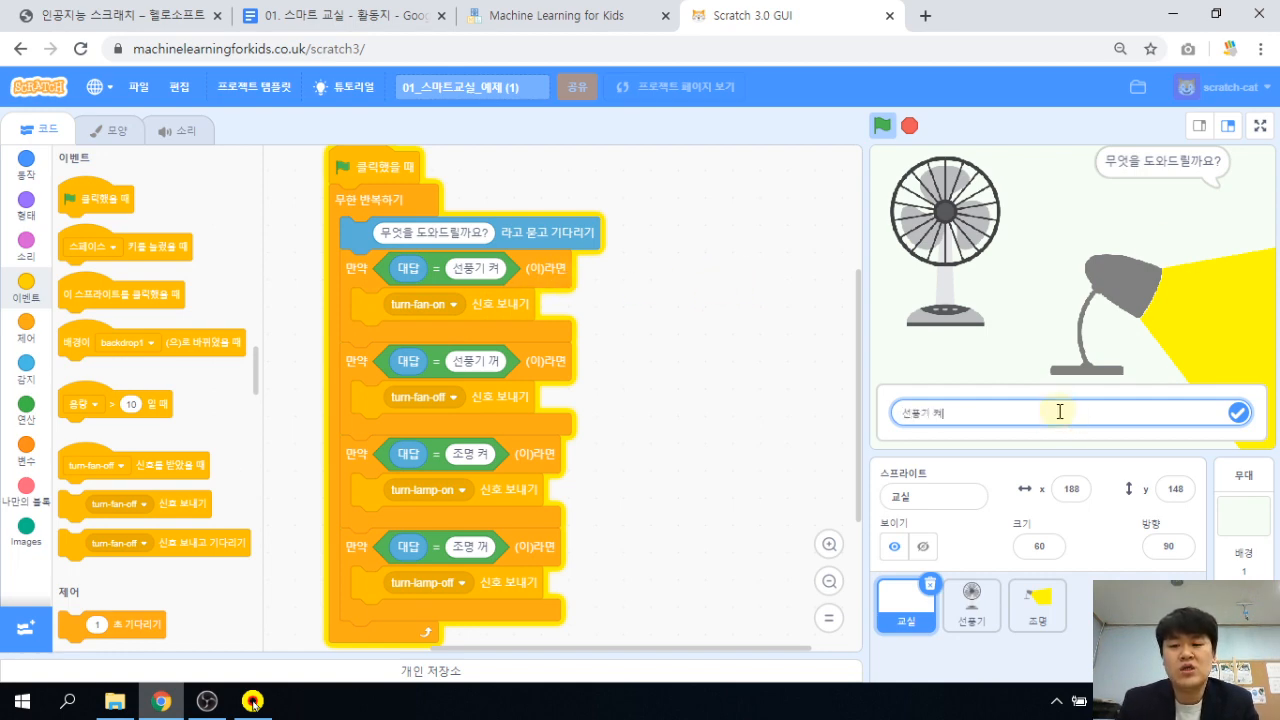
pyautogui.write('기 켜줘')
pyautogui.press('Return')
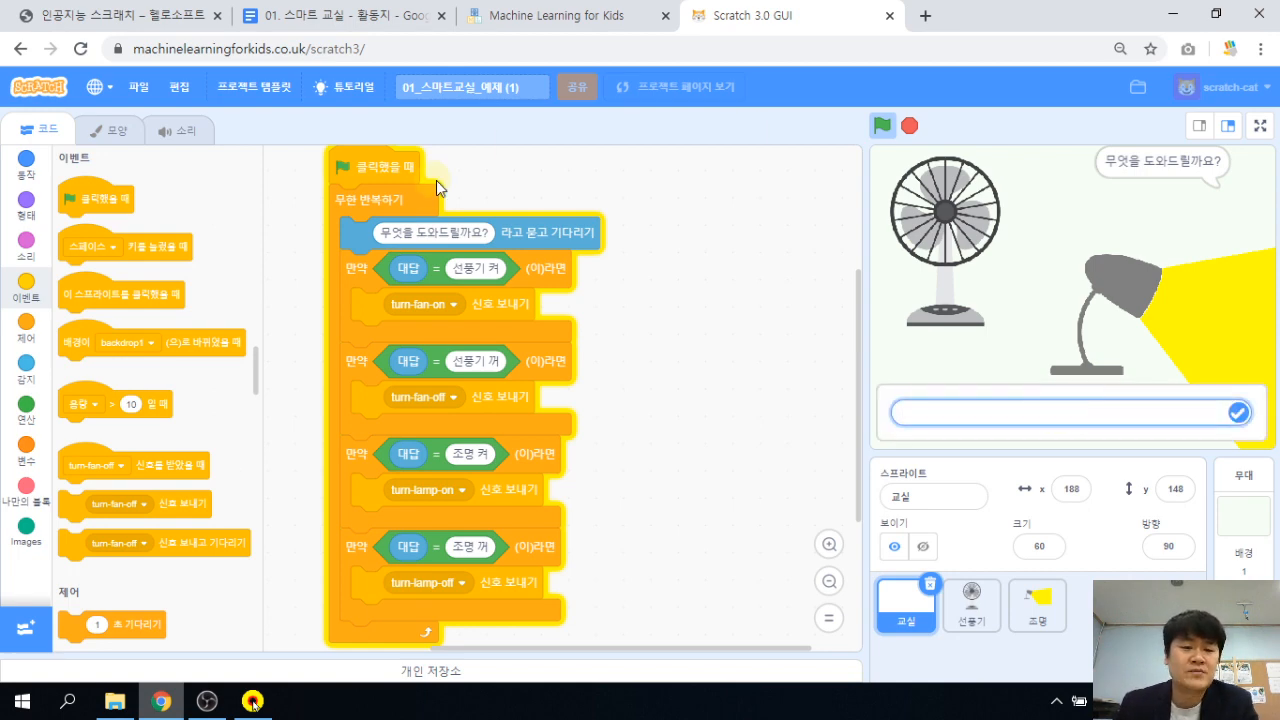
# Duplicate the last if-block and make the copy send turn-fan-on for the answer 선풍기 켜줘.
pyautogui.rightClick(555, 270)
pyautogui.click(751, 534)
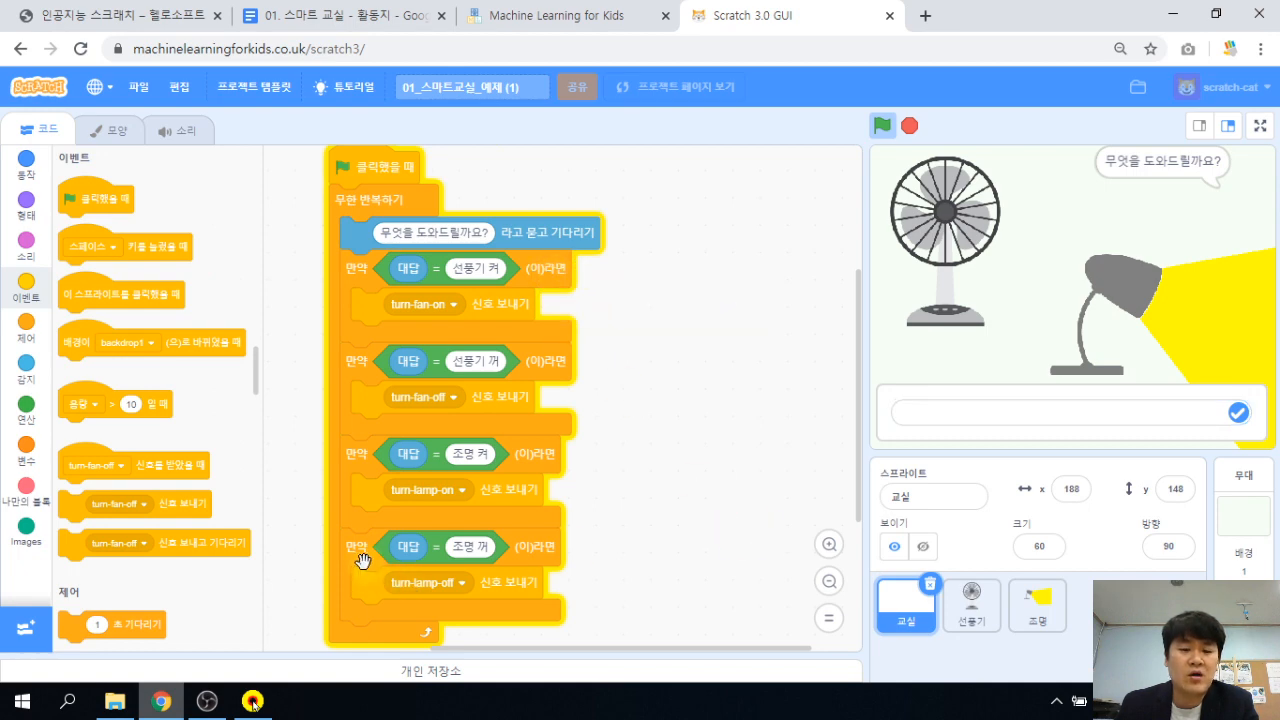
pyautogui.moveTo(360, 545); pyautogui.dragTo(354, 541)
pyautogui.rightClick(354, 541)
pyautogui.click(372, 551)
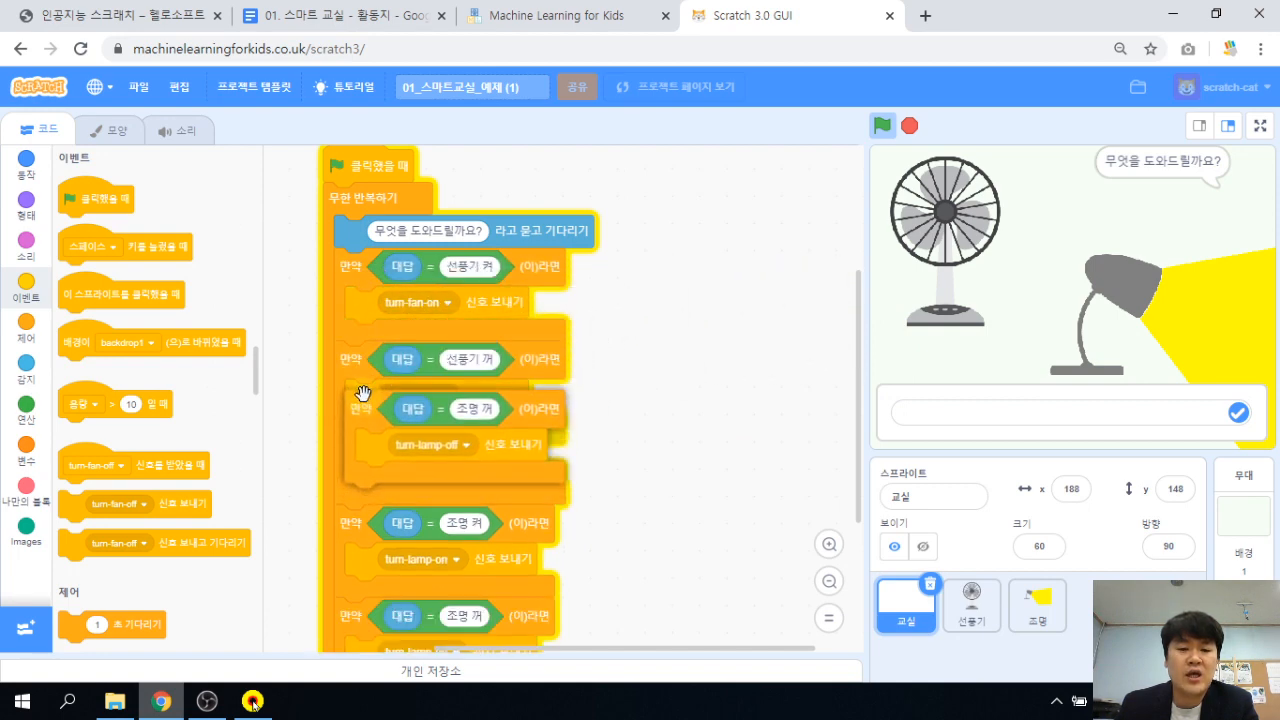
pyautogui.click(347, 356)
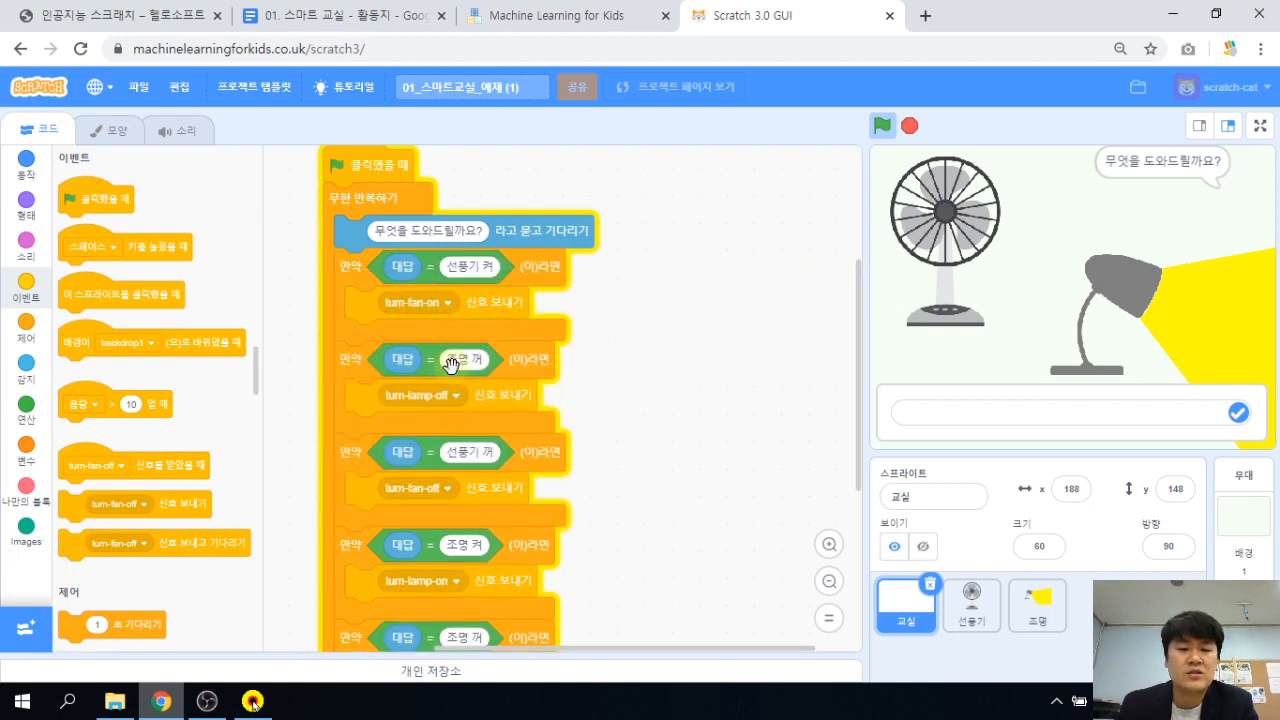
pyautogui.click(486, 364)
pyautogui.write('선풍')
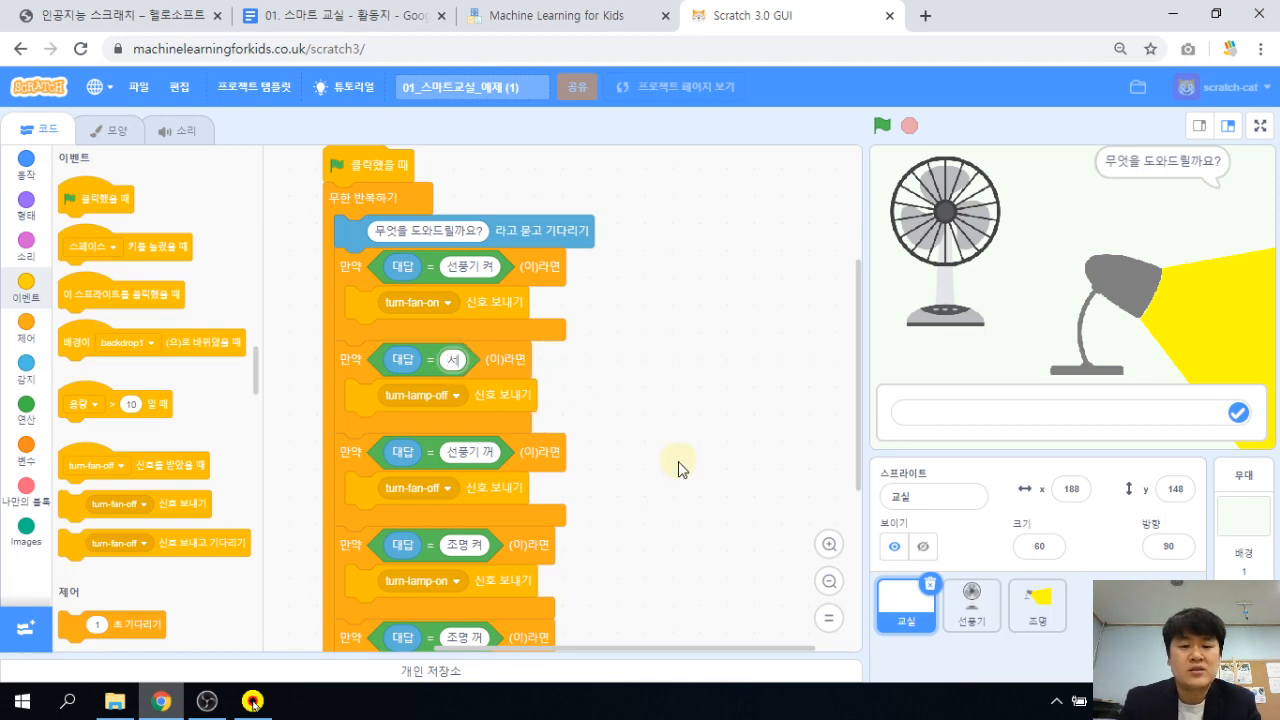
pyautogui.write('기 켜줘')
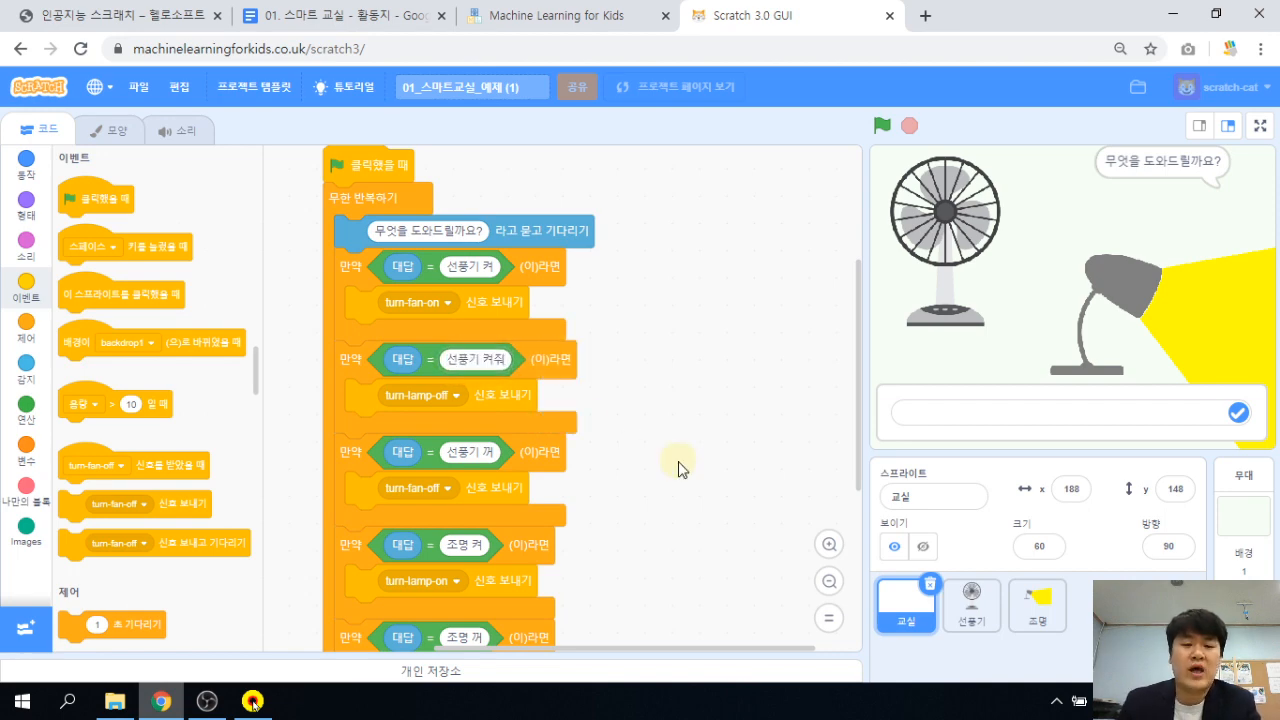
pyautogui.click(460, 397)
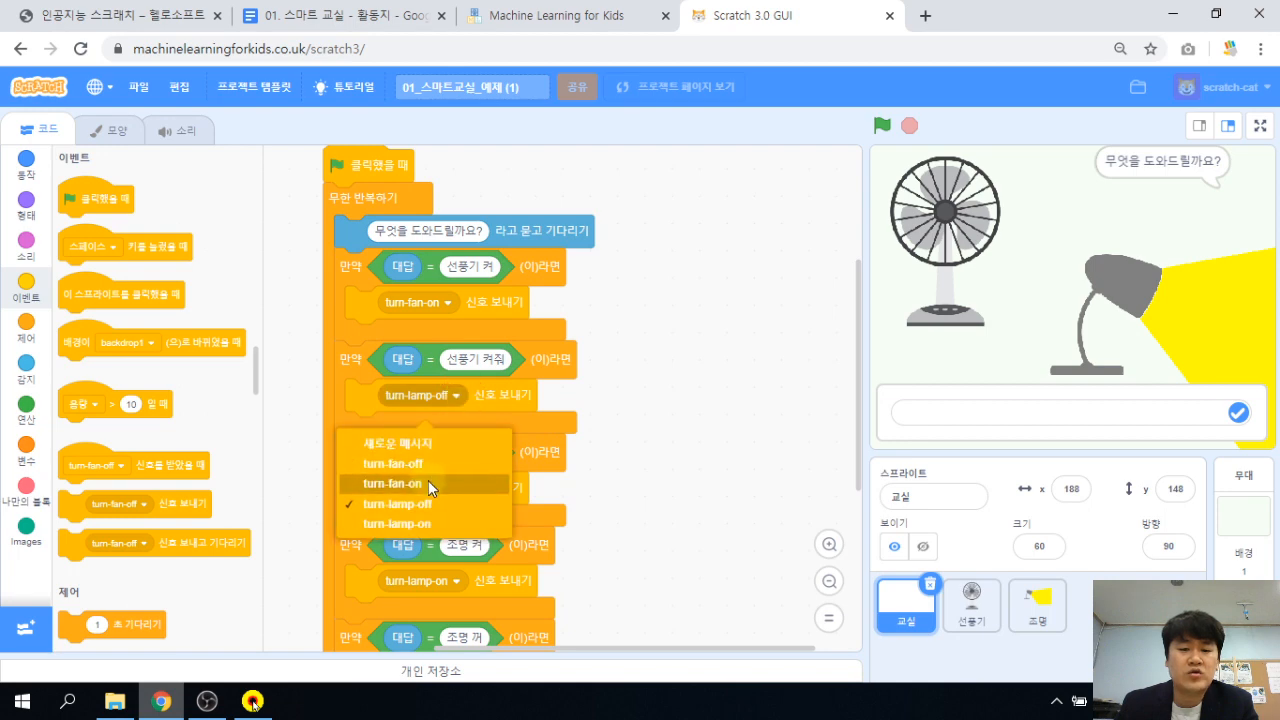
pyautogui.click(428, 480)
pyautogui.click(661, 387)
# Restart the project and answer 선풍기 켜줘 to test the new fan rule.
pyautogui.click(882, 125)
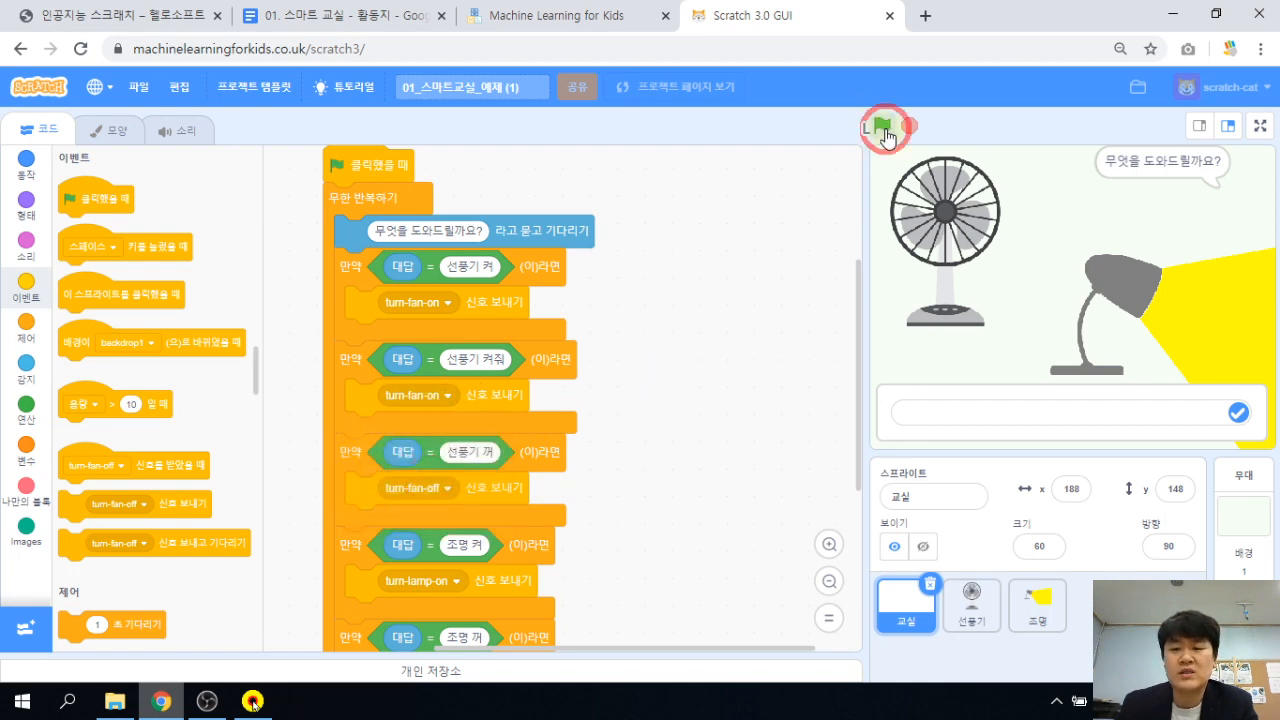
pyautogui.click(948, 414)
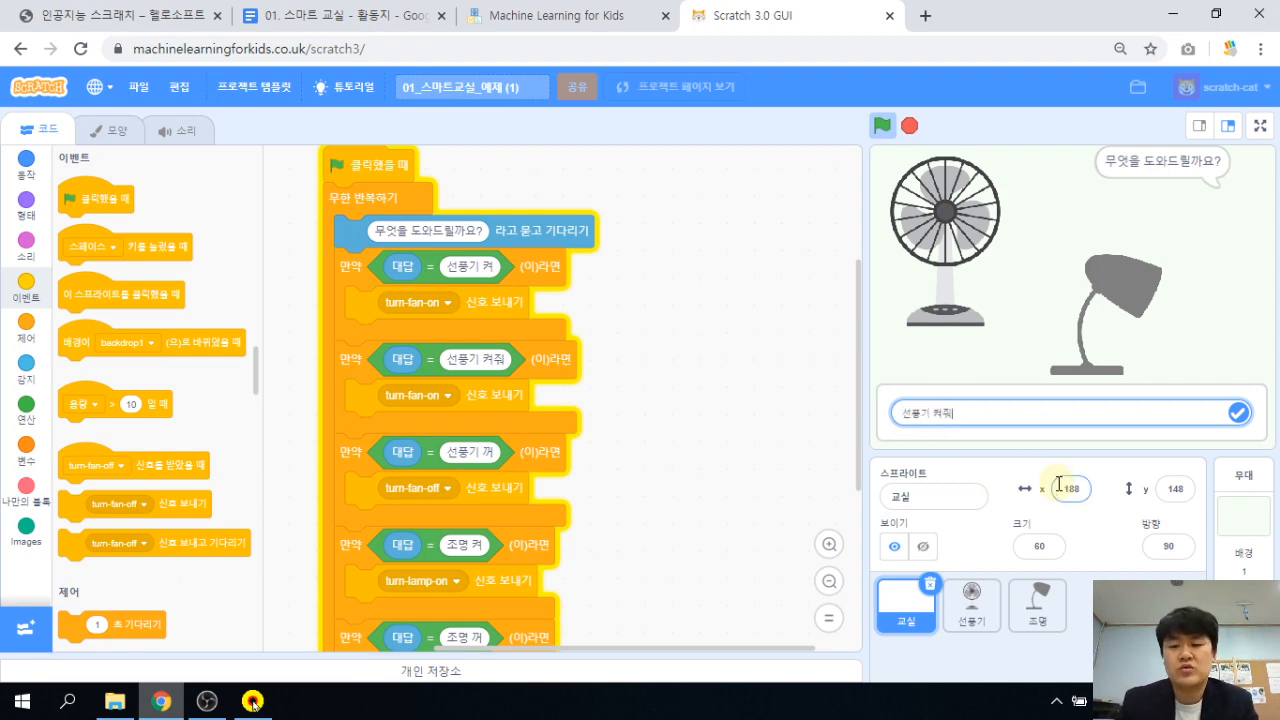
pyautogui.write('선풍기 켜줘')
pyautogui.press('Return')
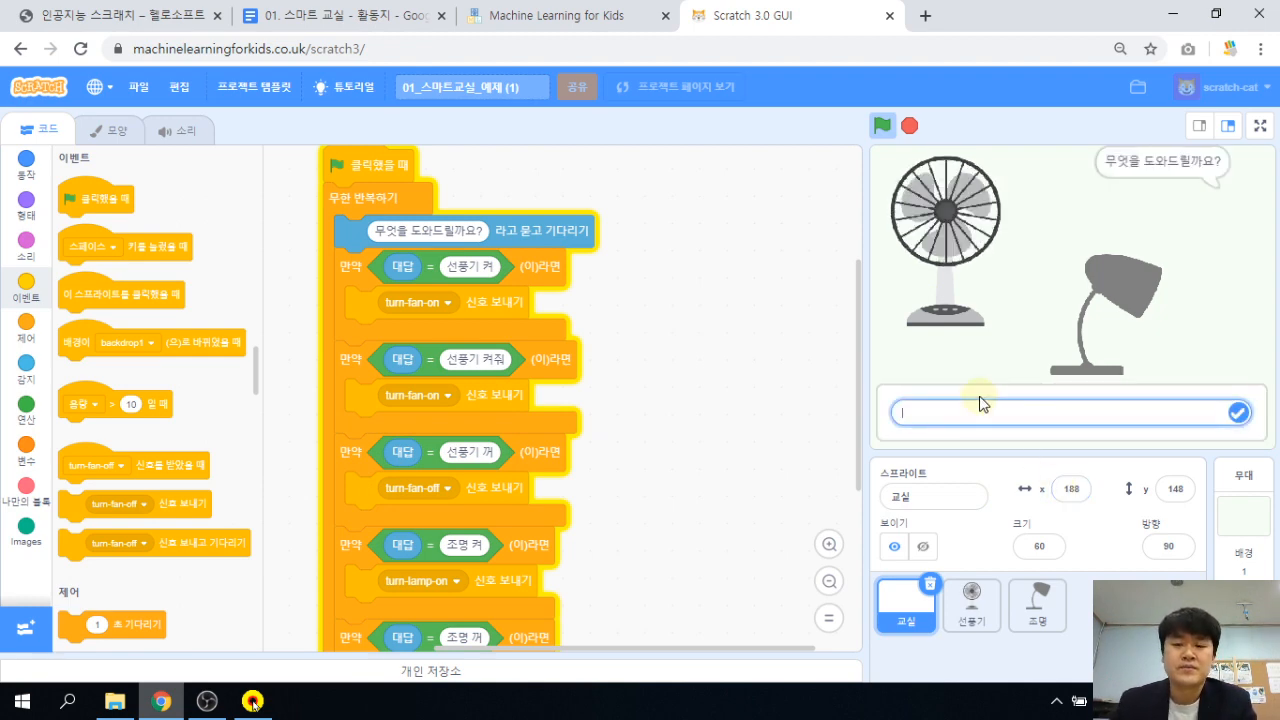
# Stop the running project with the red stop button above the stage.
pyautogui.click(909, 125)
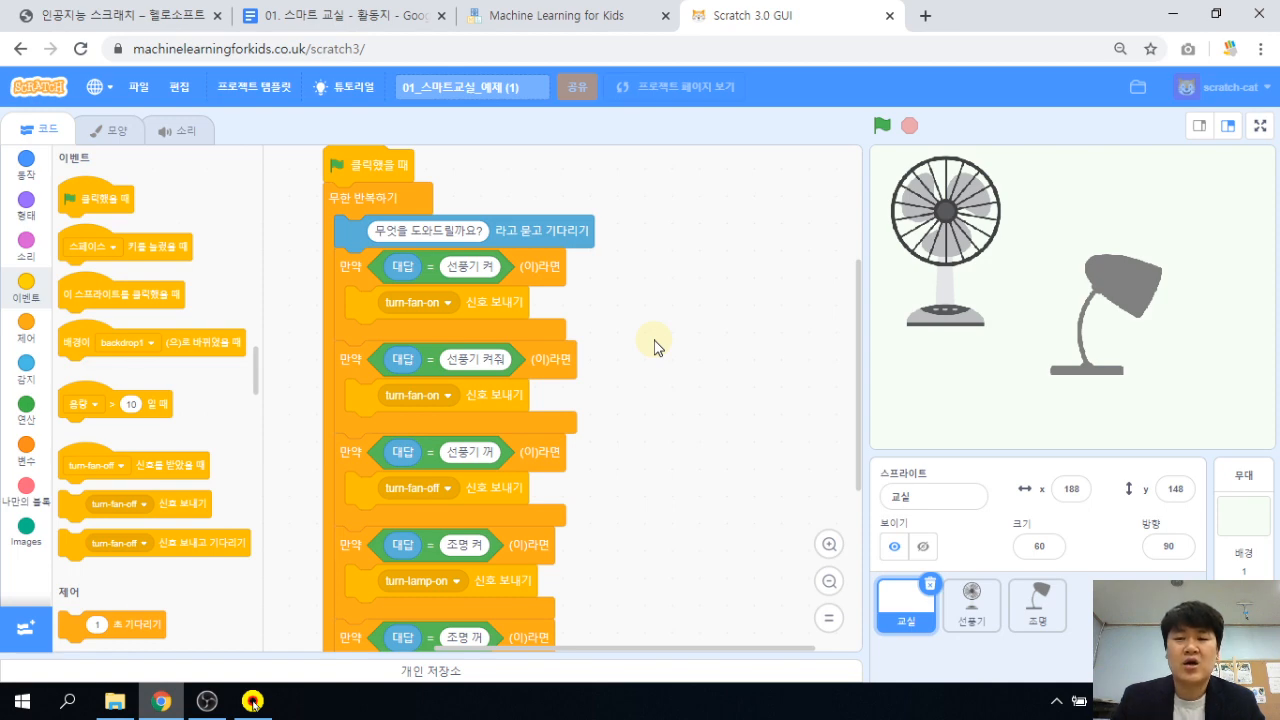
pyautogui.click(712, 310)
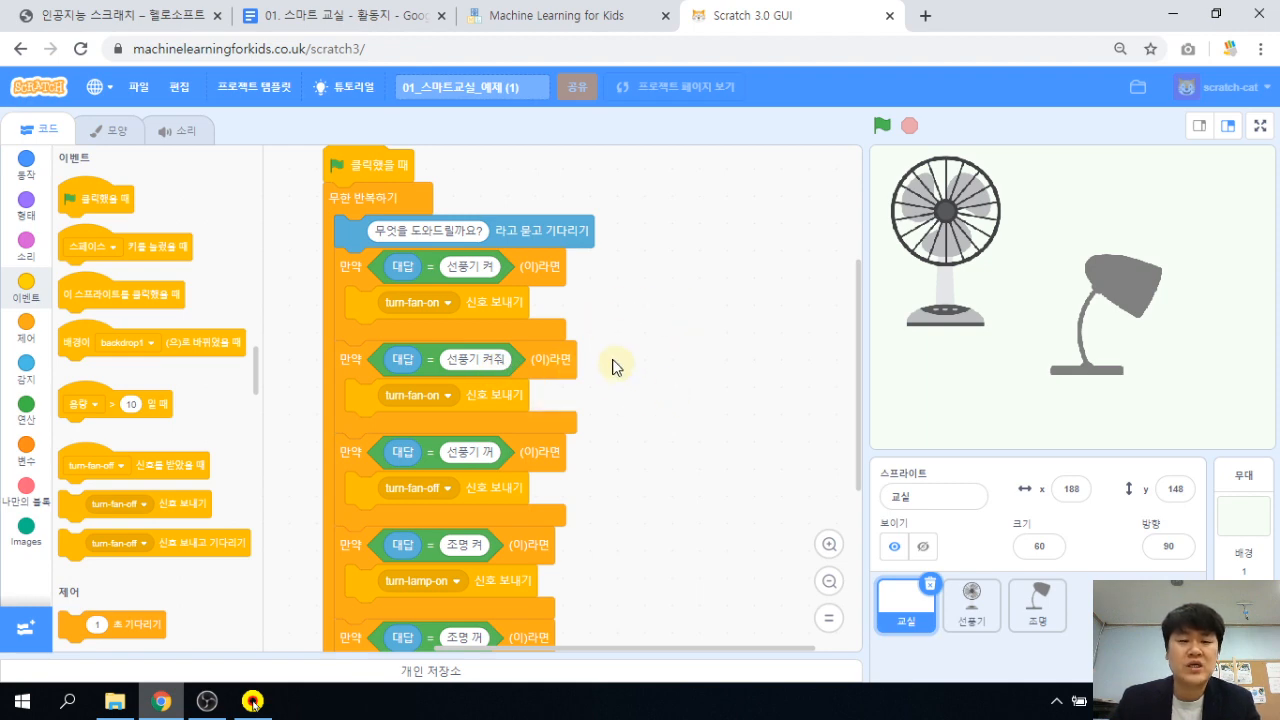
# Save the project from the 파일 menu as the 01_스마트교실_예제 .sb3 download.
pyautogui.click(136, 88)
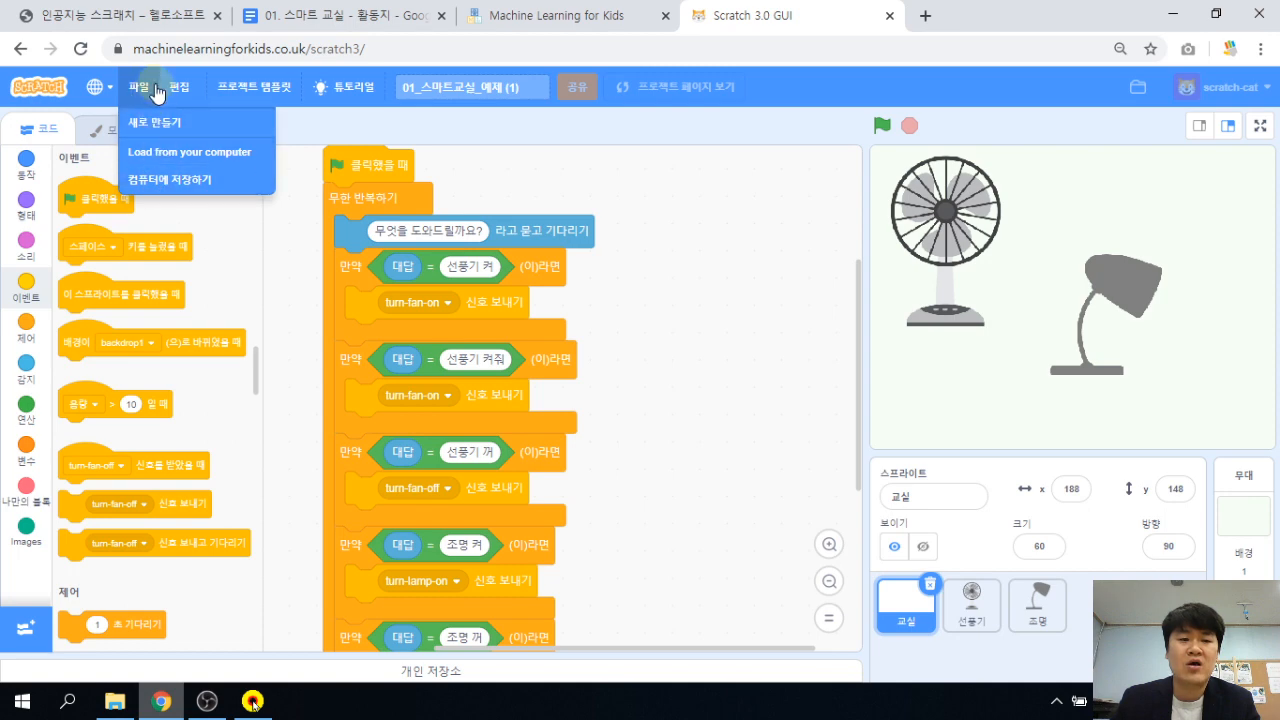
pyautogui.click(145, 90)
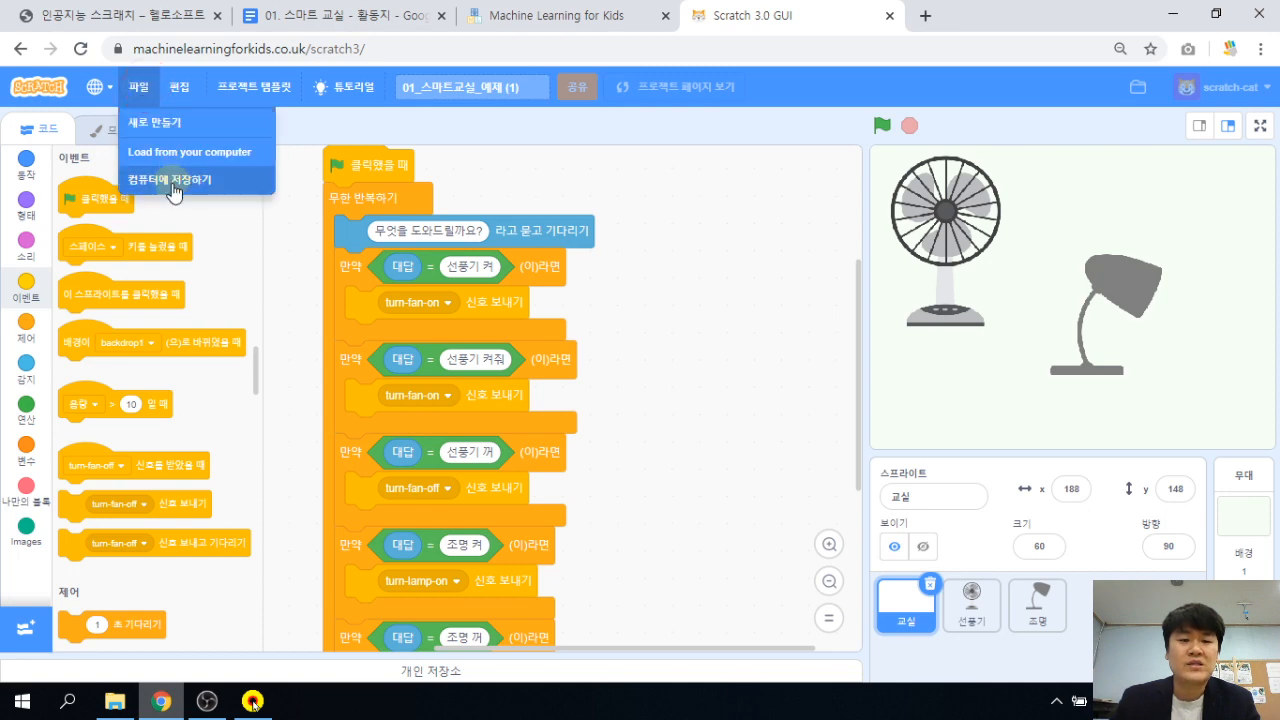
pyautogui.click(172, 184)
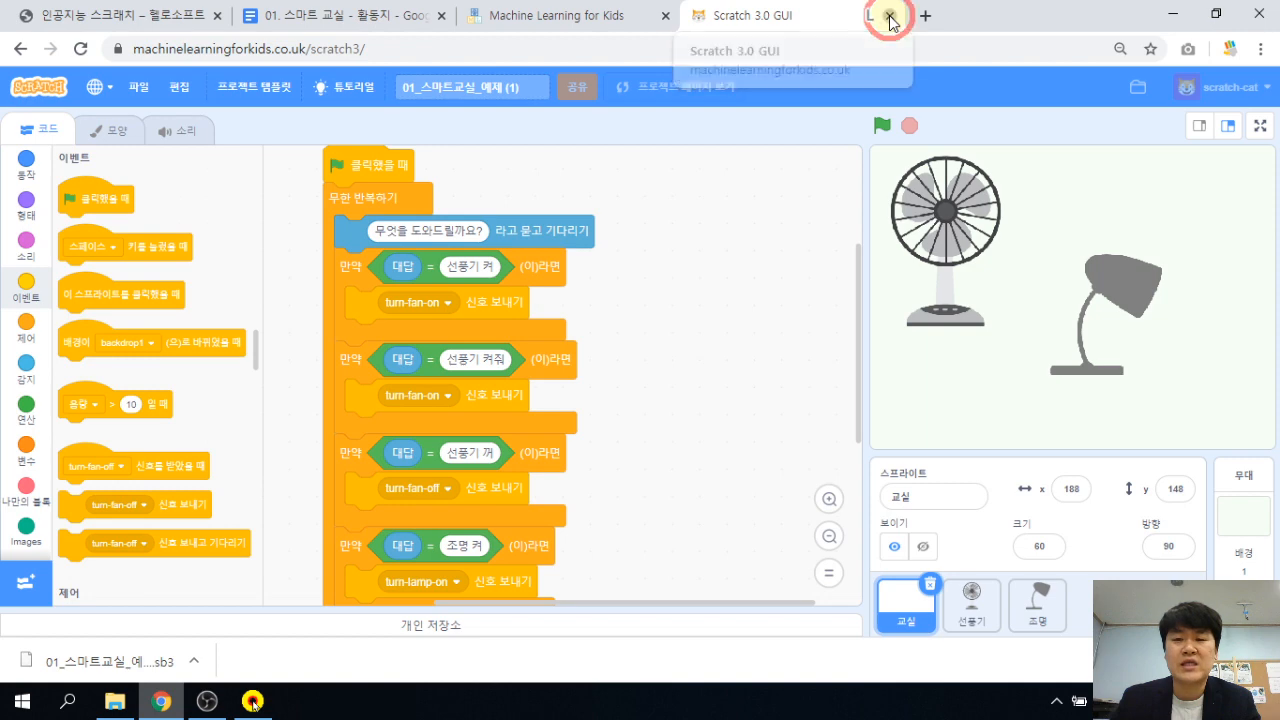
# Close the Scratch editor and return to the Google Docs worksheet.
pyautogui.hotkey('ctrl', 'w')
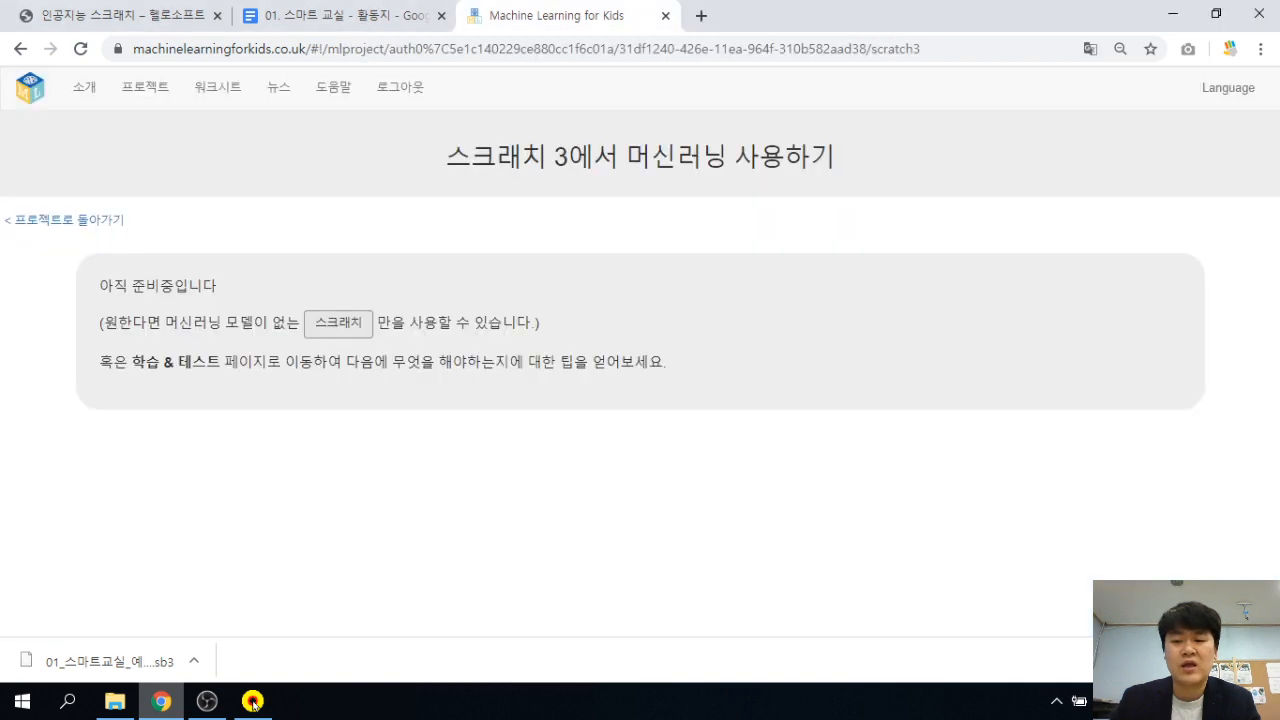
pyautogui.click(337, 28)
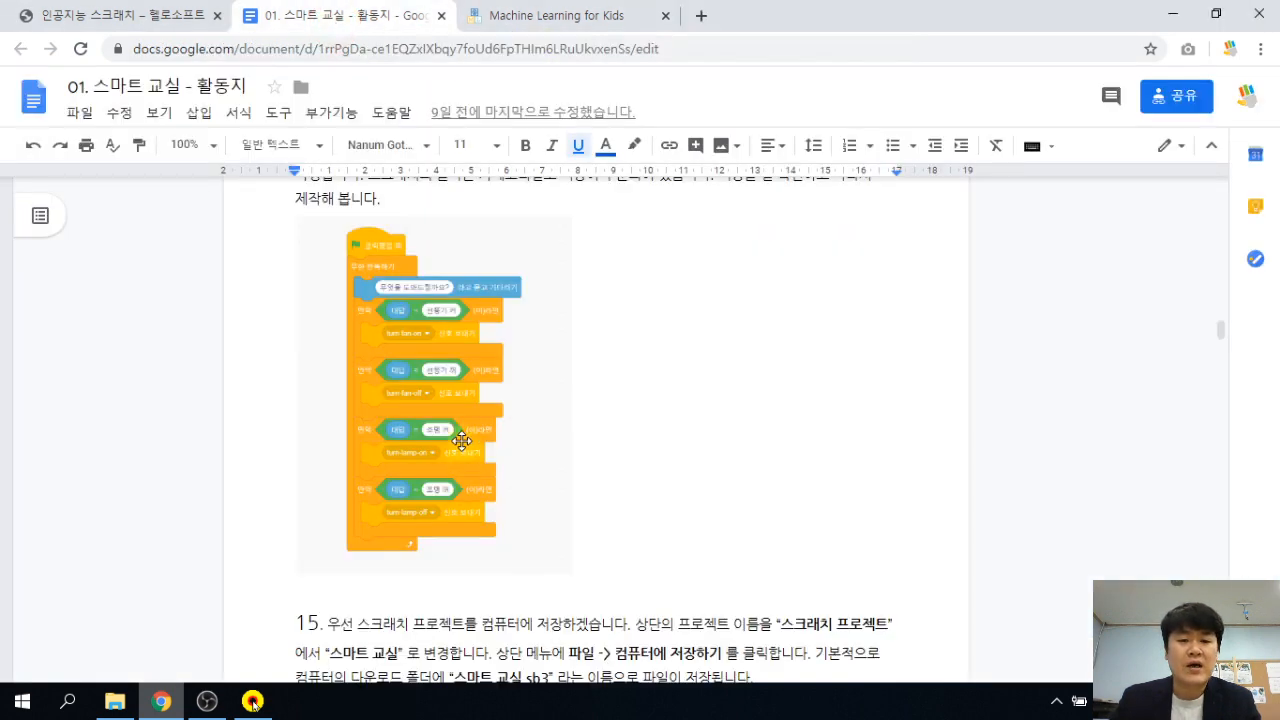
pyautogui.scroll(-3, 632, 435)
pyautogui.scroll(-15, 632, 435)
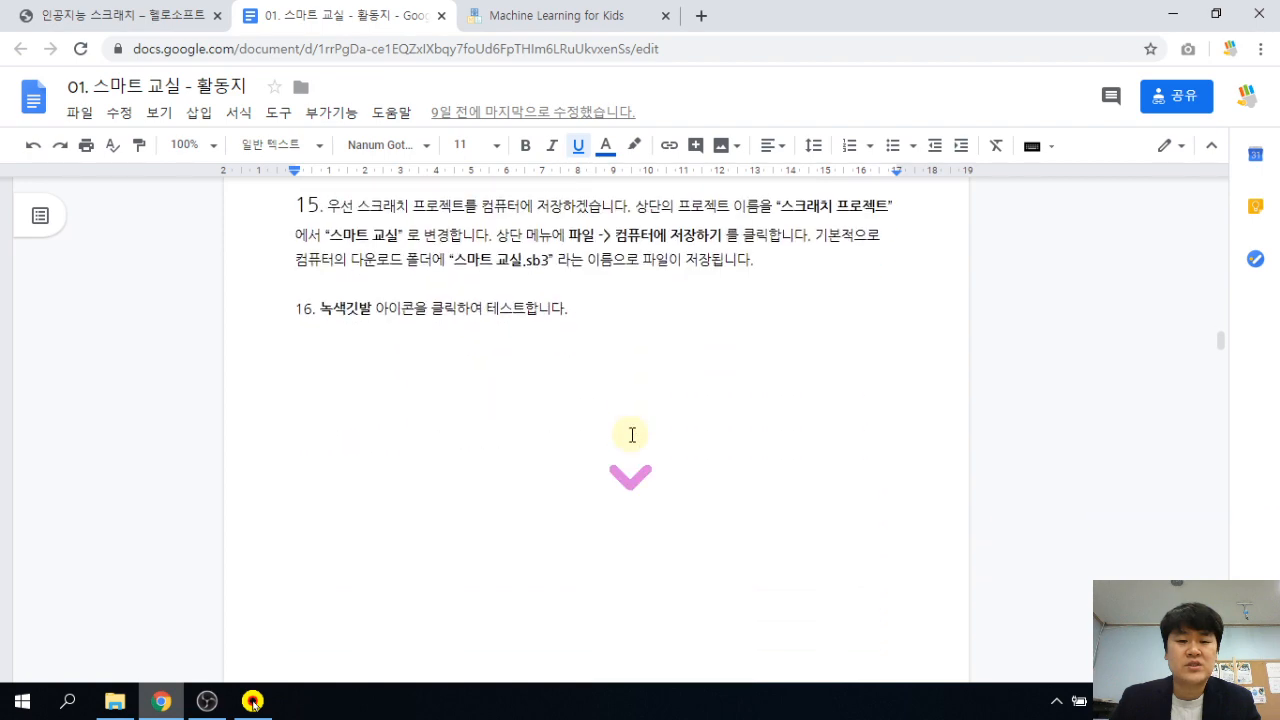
pyautogui.scroll(-10, 620, 442)
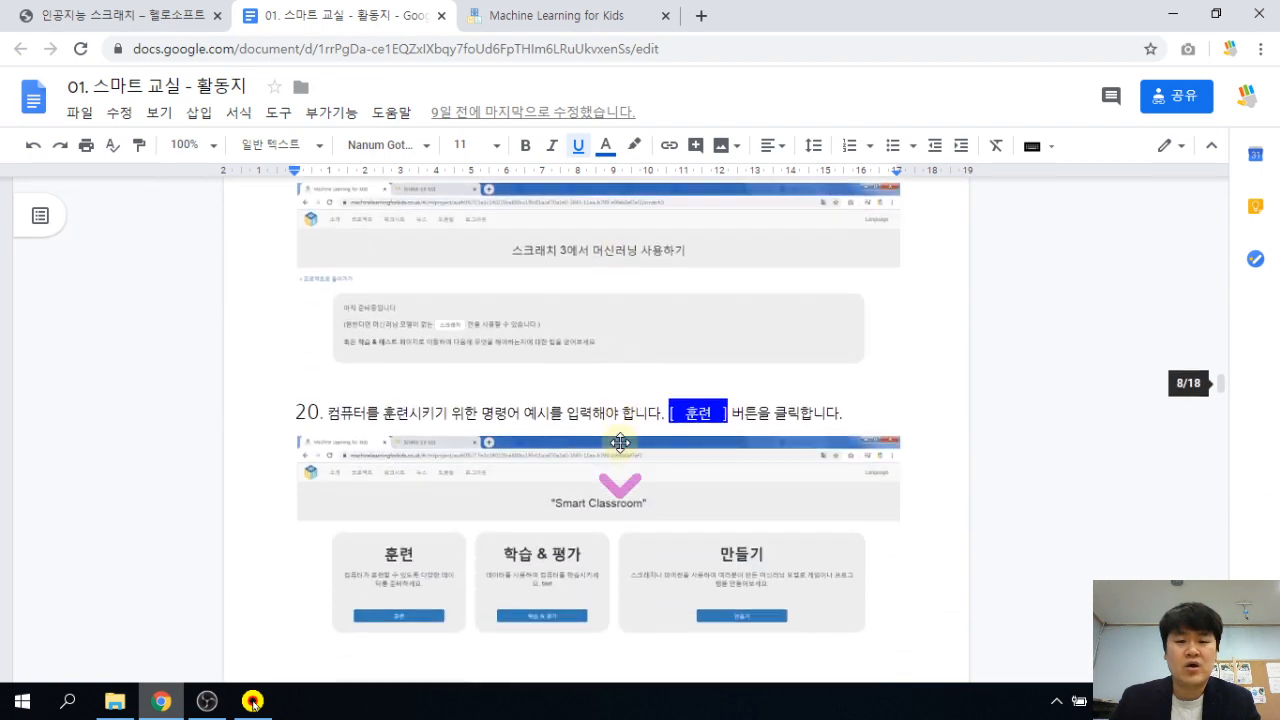
pyautogui.scroll(15, 621, 443)
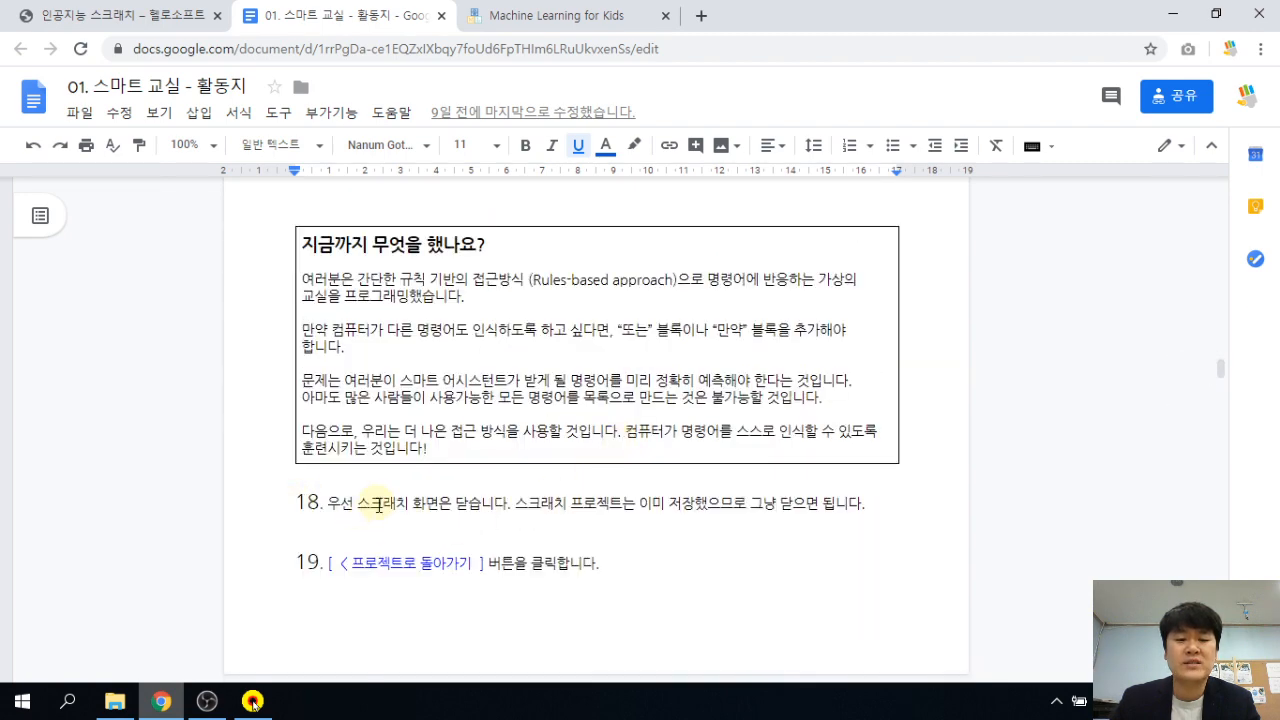
# Clear the highlight on step 18 and scroll down to step 20.
pyautogui.moveTo(381, 503); pyautogui.dragTo(584, 503)
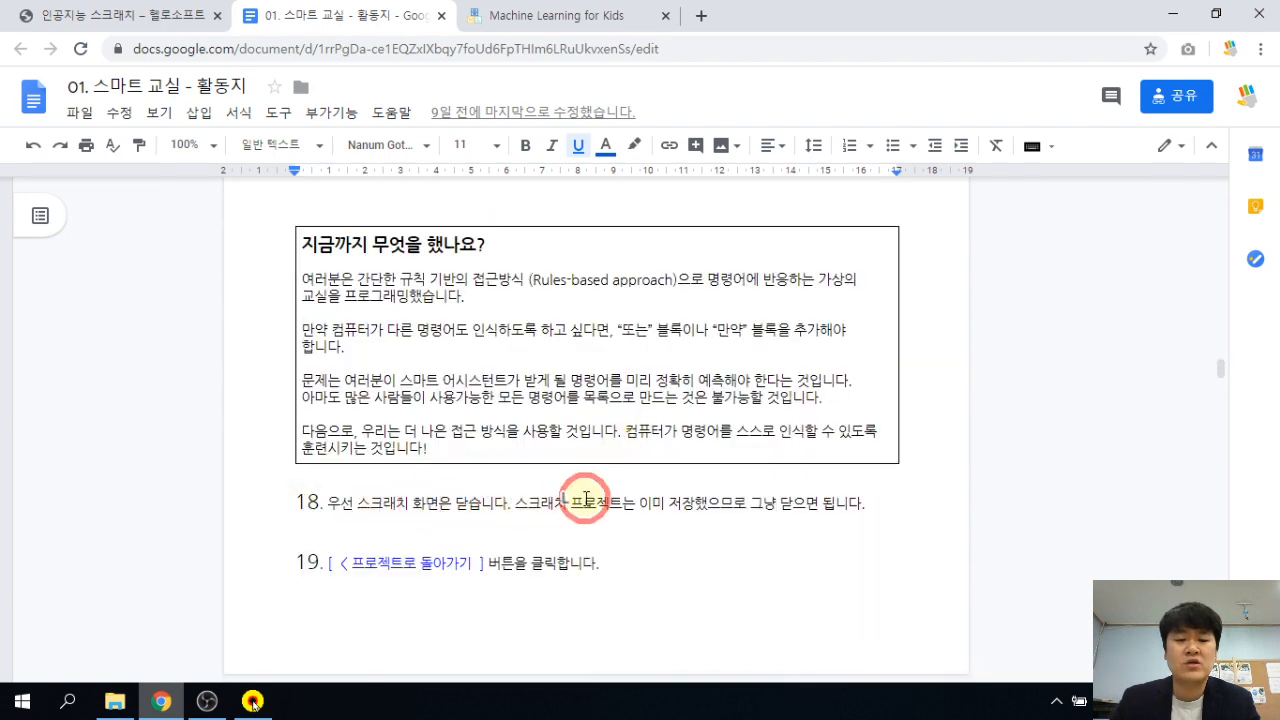
pyautogui.click(457, 537)
pyautogui.scroll(-5, 560, 570)
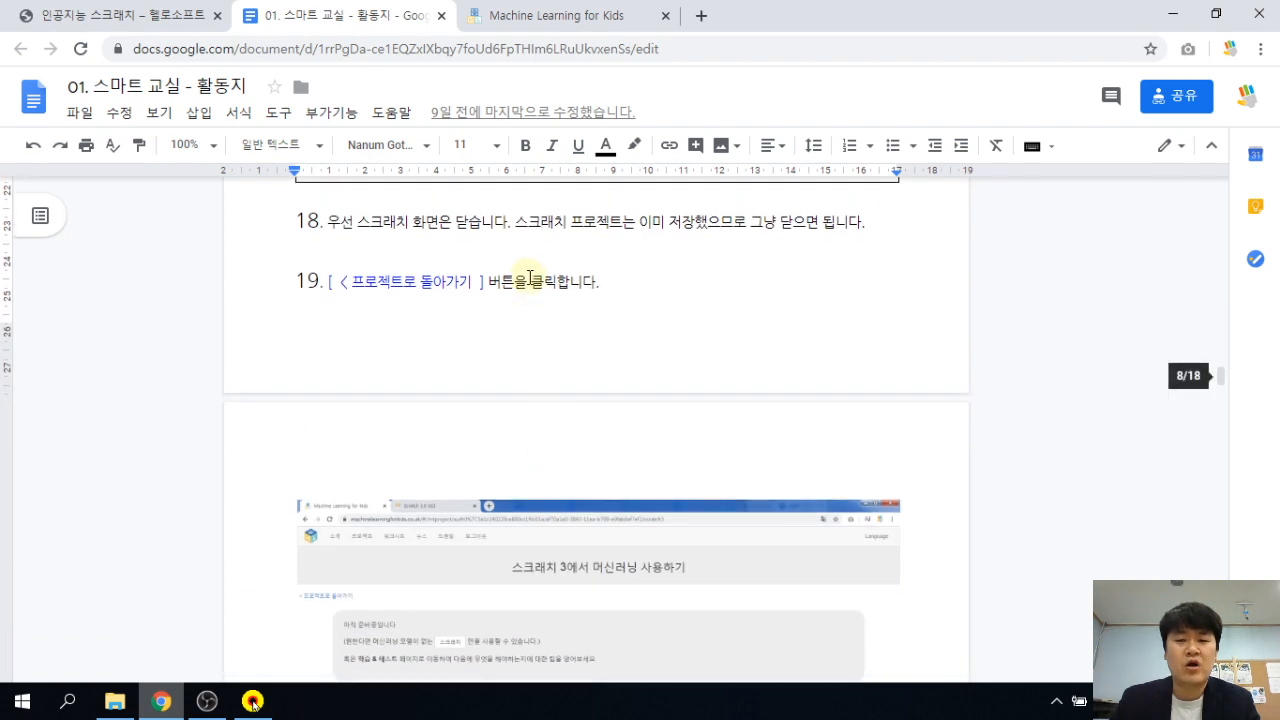
pyautogui.scroll(-3, 552, 345)
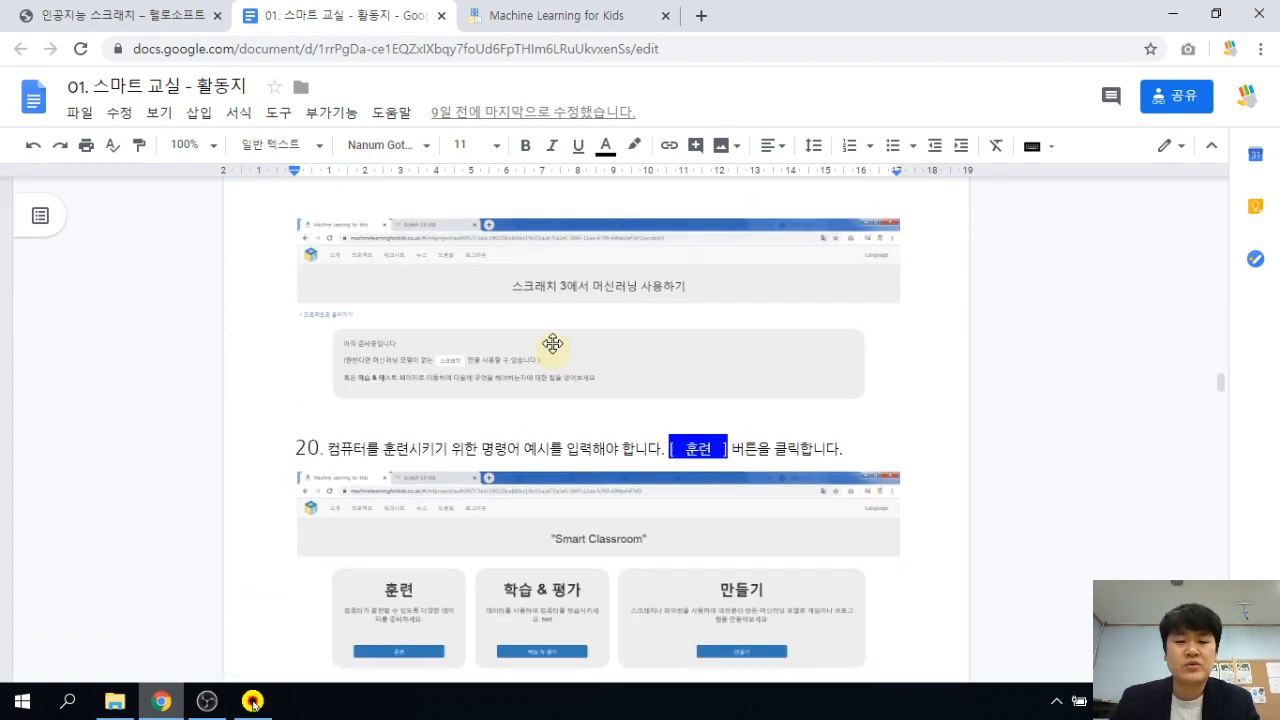
# Go back to the SmartClassroom project overview and open its 훈련 page.
pyautogui.click(509, 17)
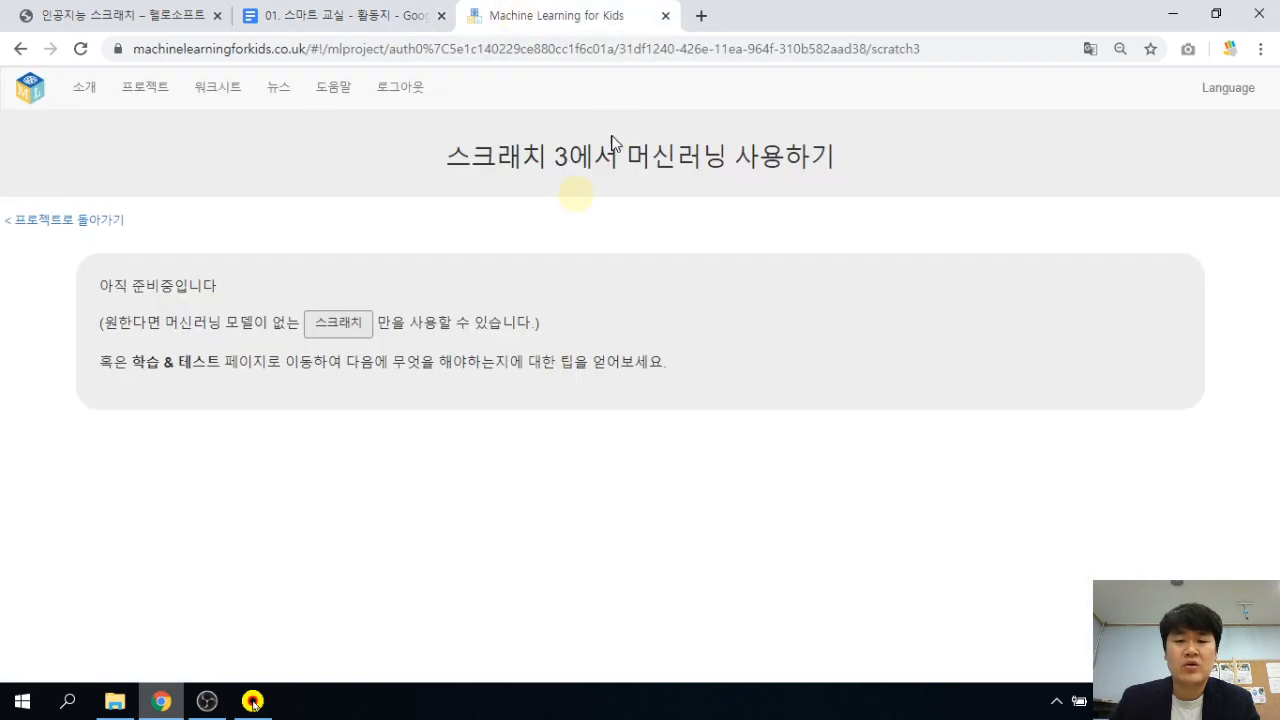
pyautogui.click(95, 222)
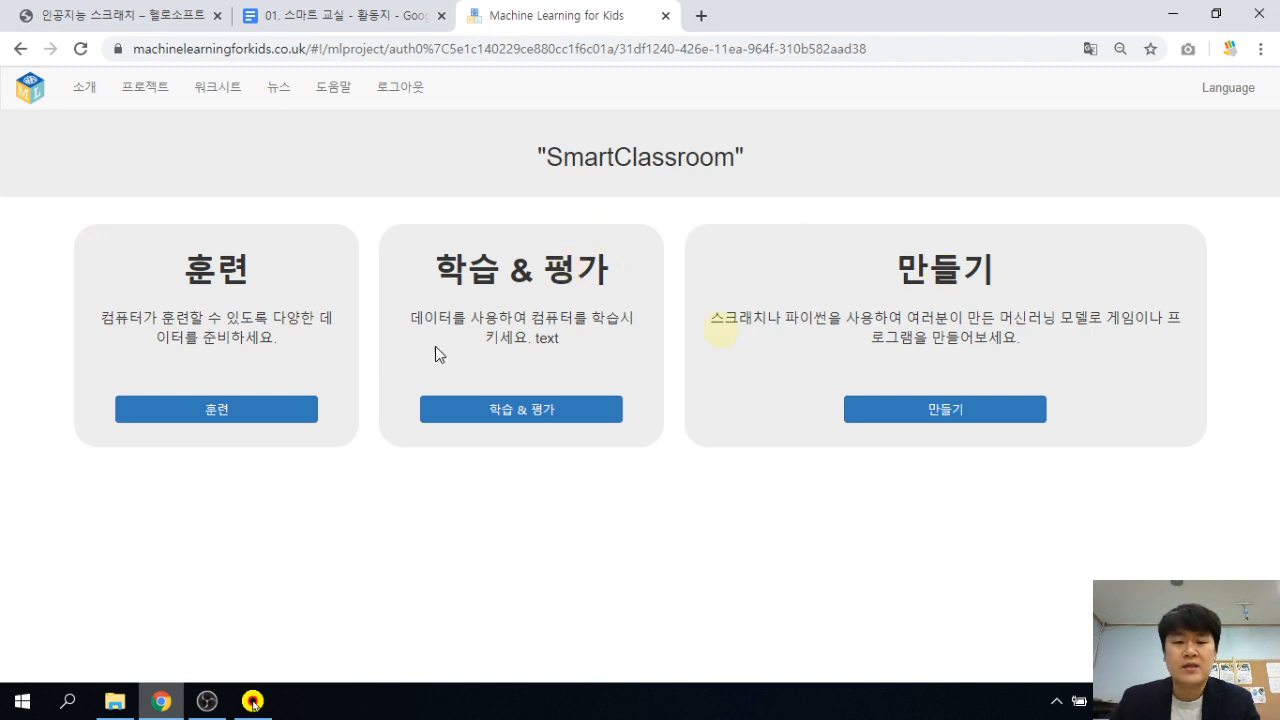
pyautogui.doubleClick(264, 270)
pyautogui.click(250, 266)
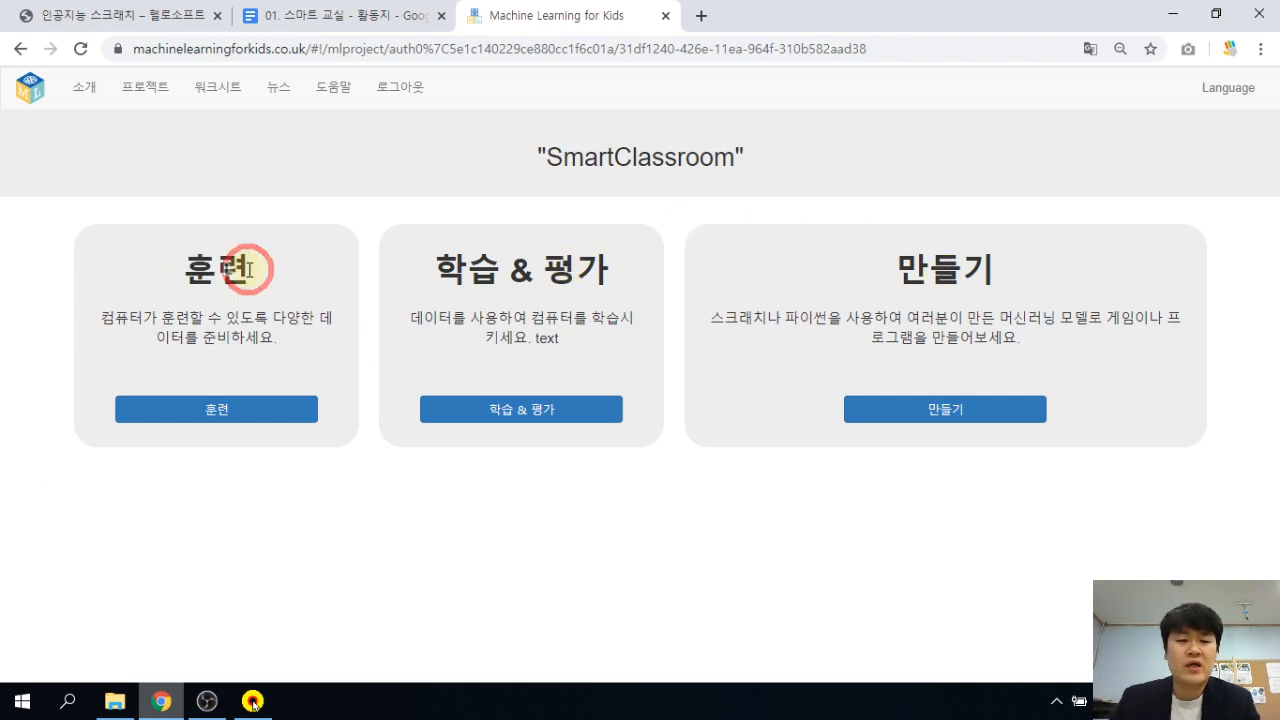
pyautogui.click(240, 411)
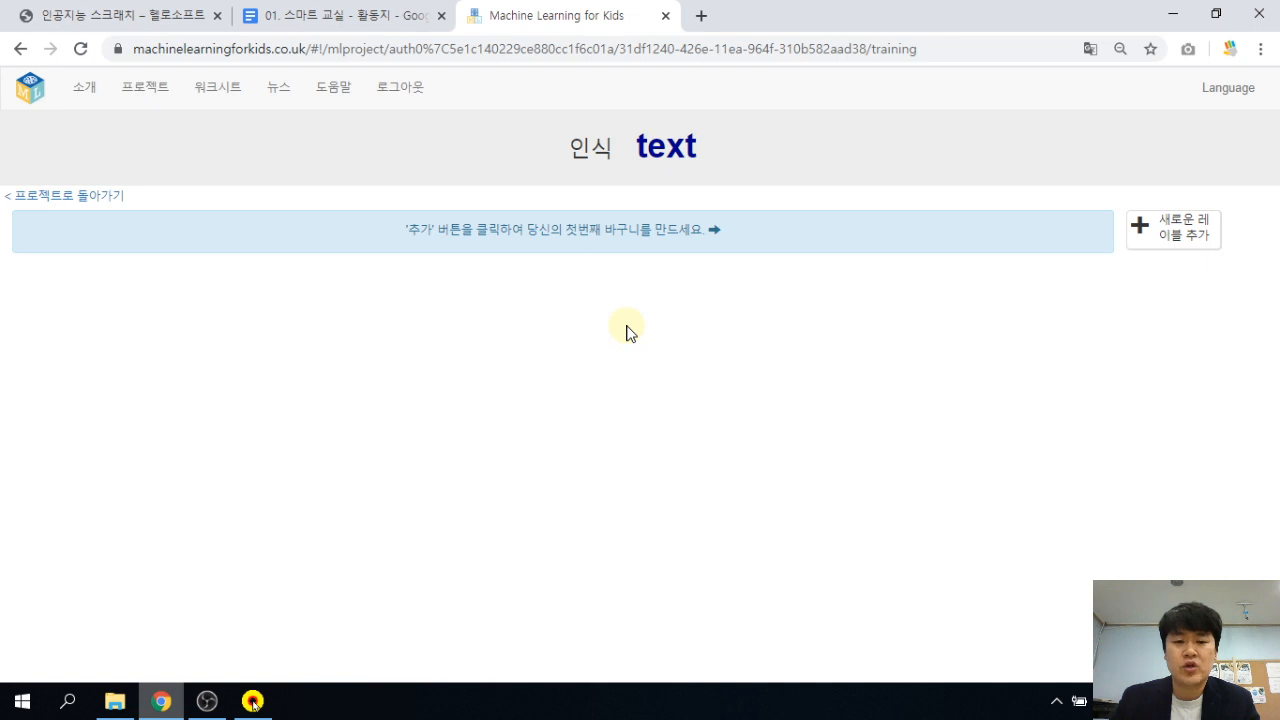
# Add the fan_on label to the training page.
pyautogui.click(1177, 238)
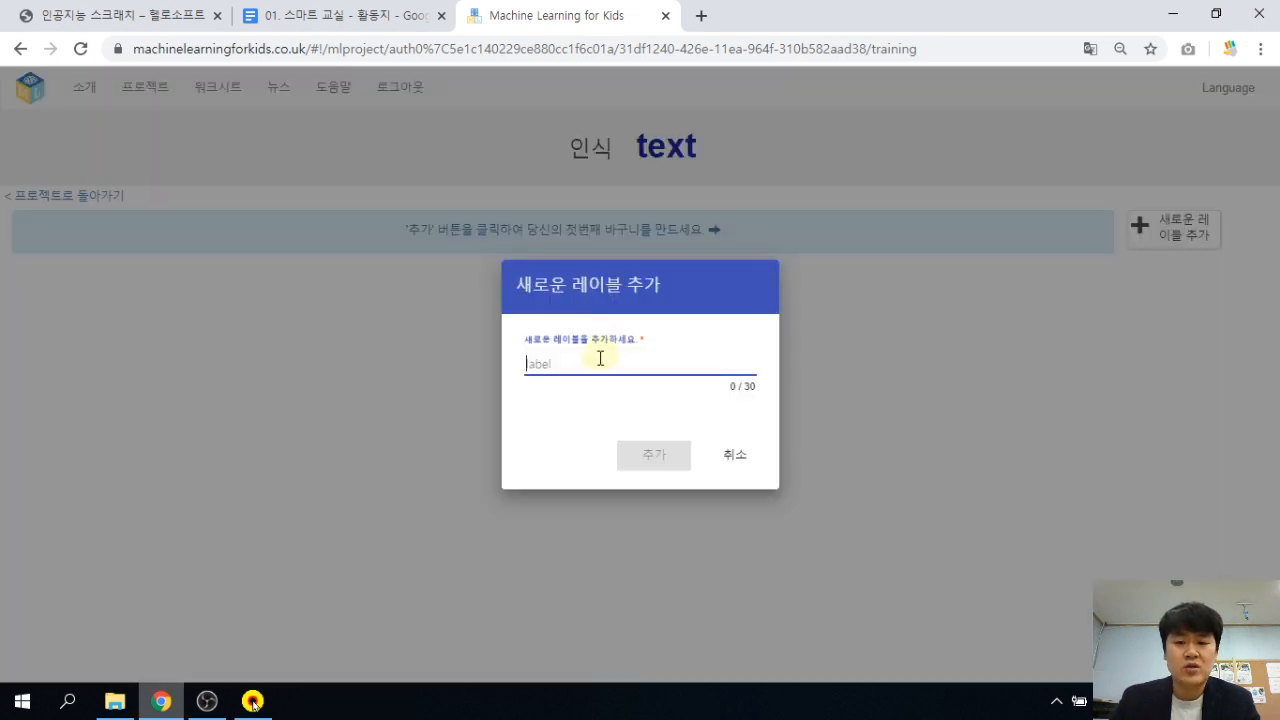
pyautogui.click(593, 365)
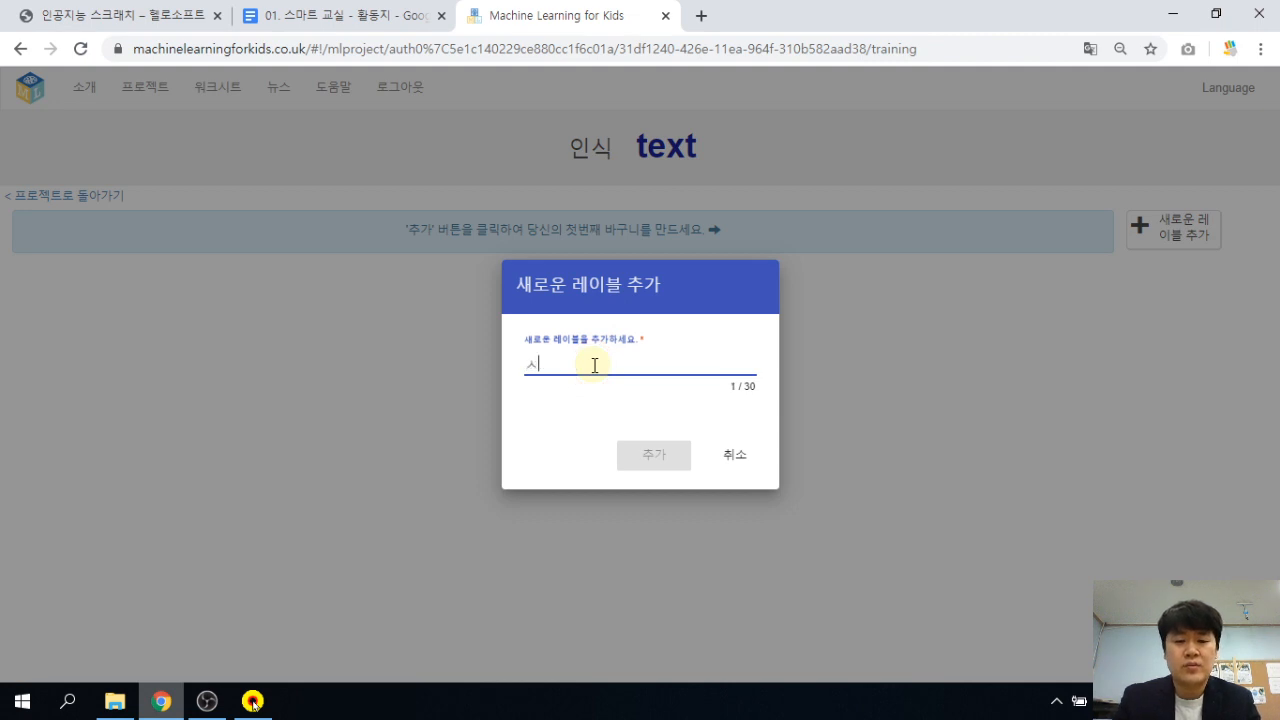
pyautogui.write('f')
pyautogui.press('BackSpace')
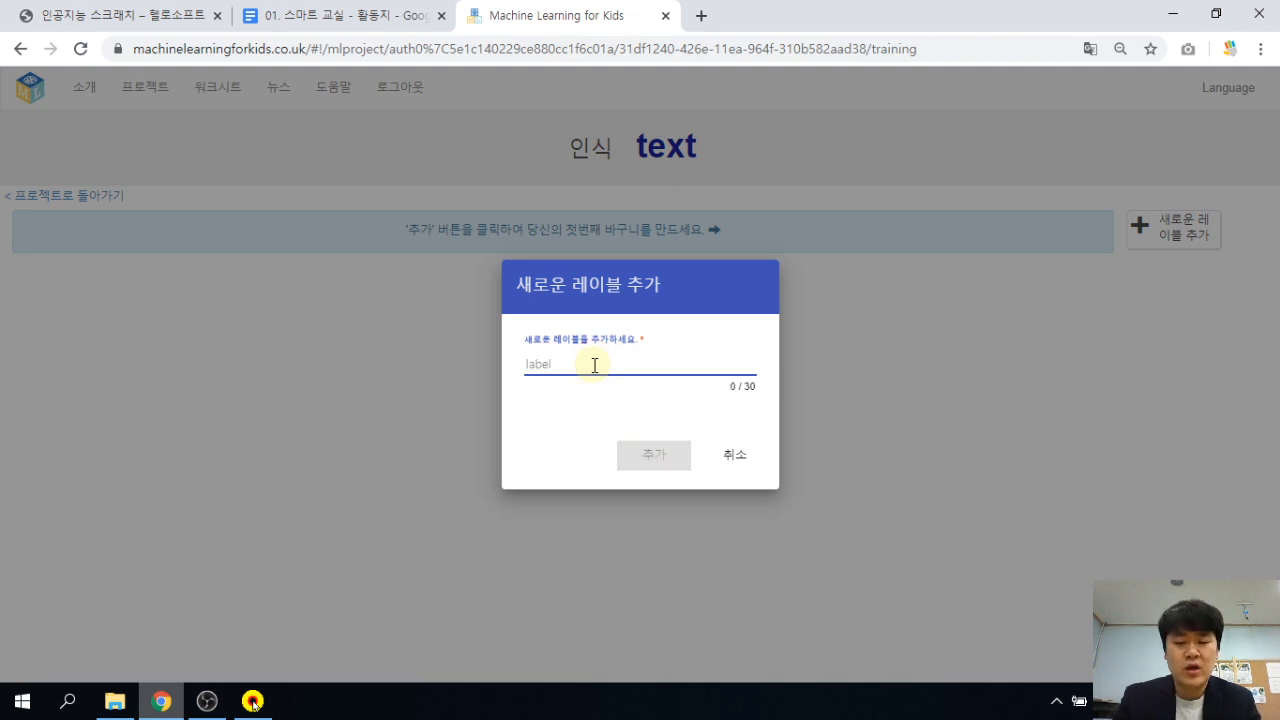
pyautogui.write('fan on')
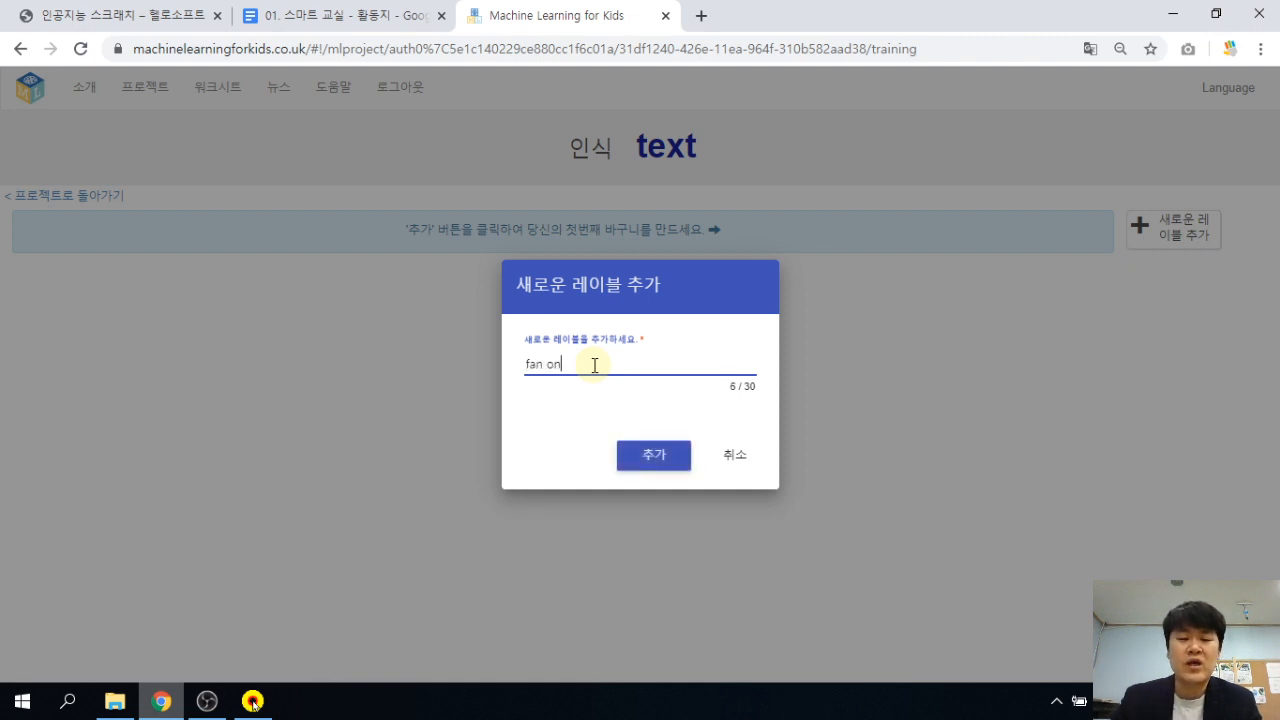
pyautogui.click(652, 460)
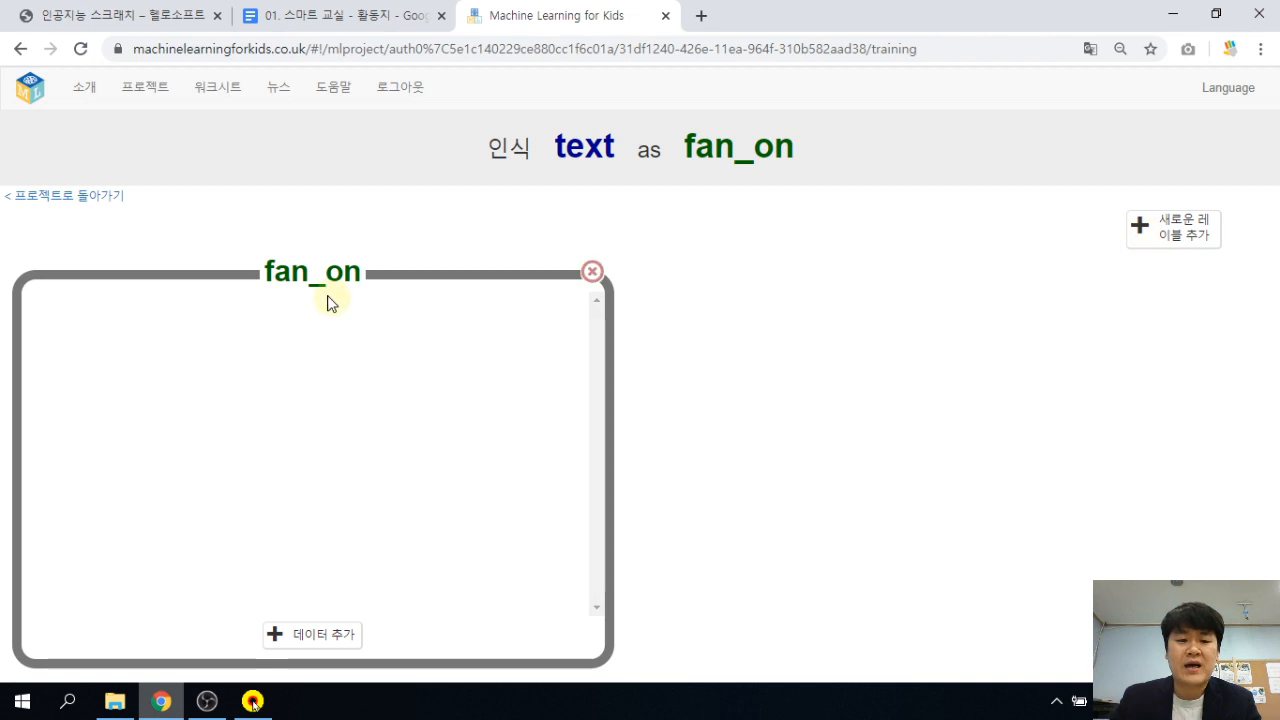
pyautogui.moveTo(330, 287); pyautogui.dragTo(309, 286)
pyautogui.click(330, 315)
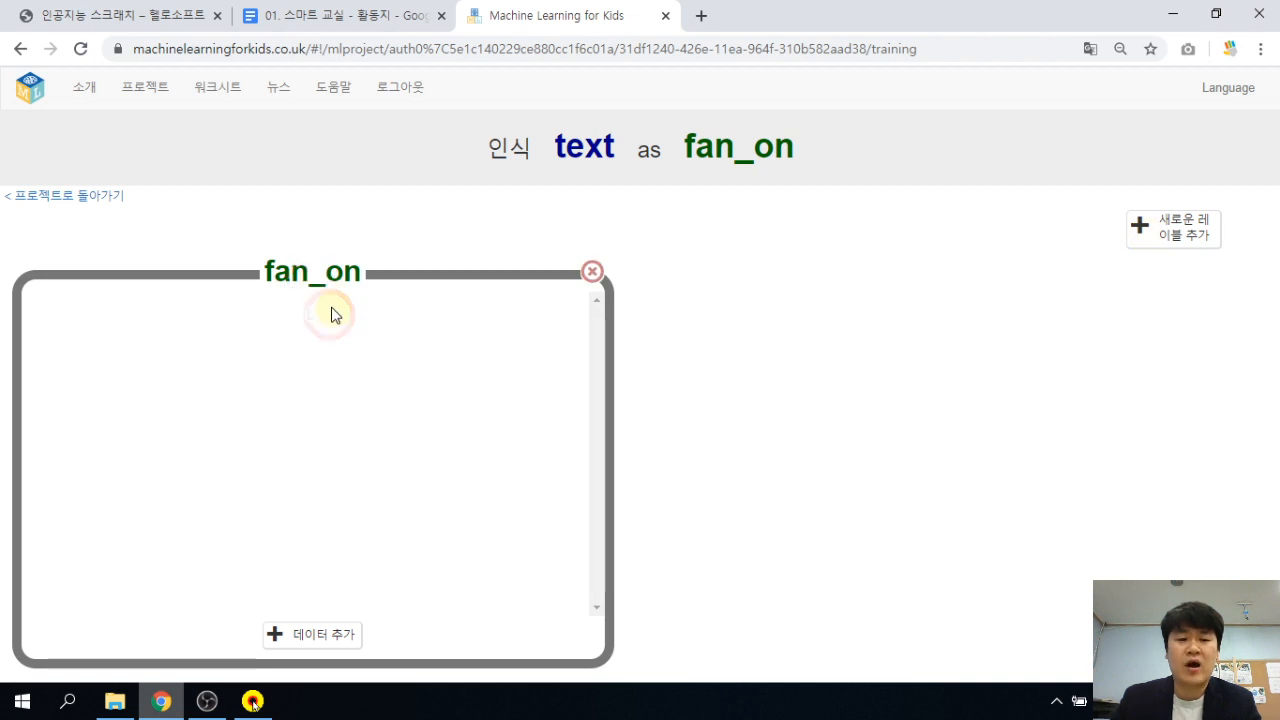
# Add the fan_off, lamp_on and lamp_off labels.
pyautogui.click(1178, 226)
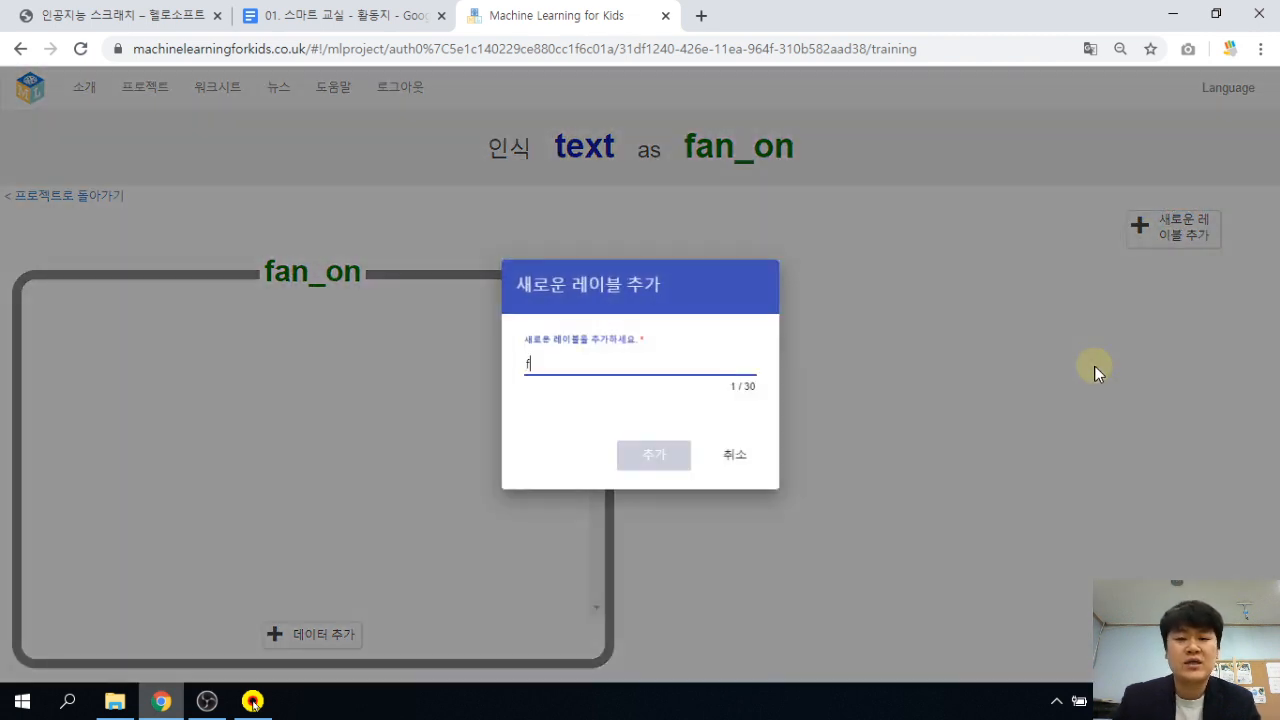
pyautogui.write('fan off')
pyautogui.press('Return')
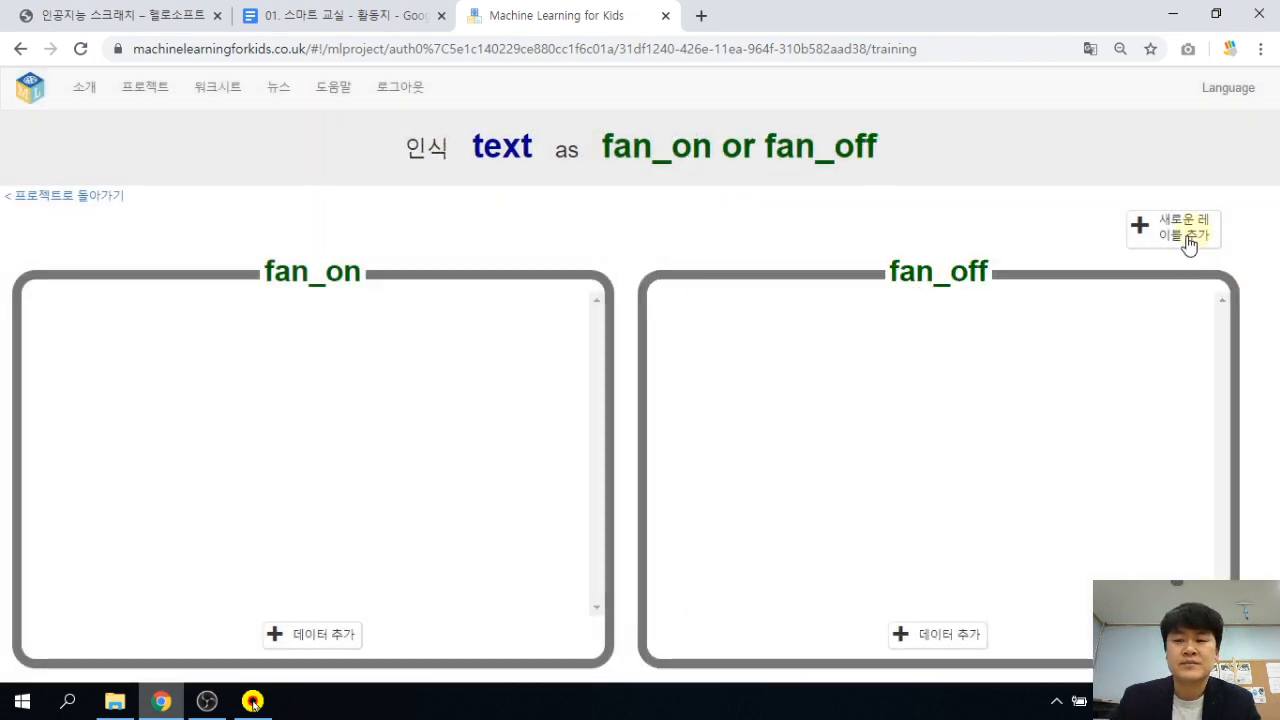
pyautogui.click(1178, 240)
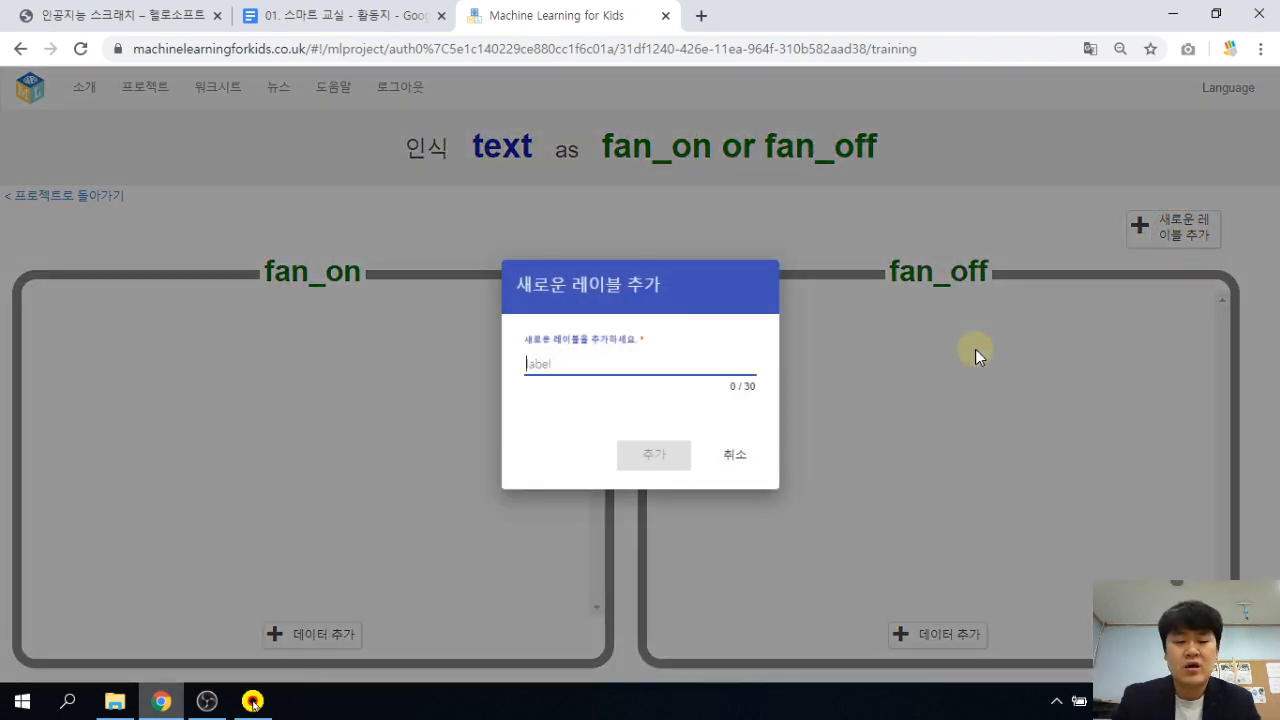
pyautogui.write('lamp on')
pyautogui.press('Return')
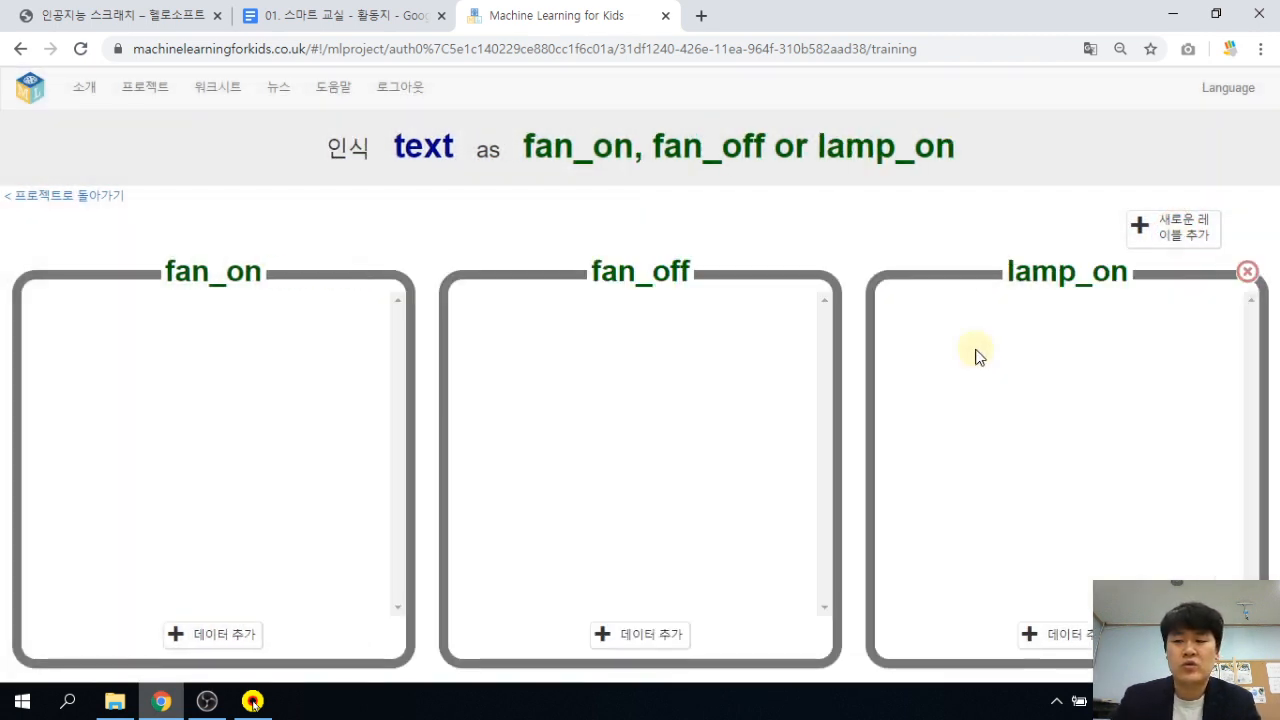
pyautogui.click(1157, 233)
pyautogui.write('lam')
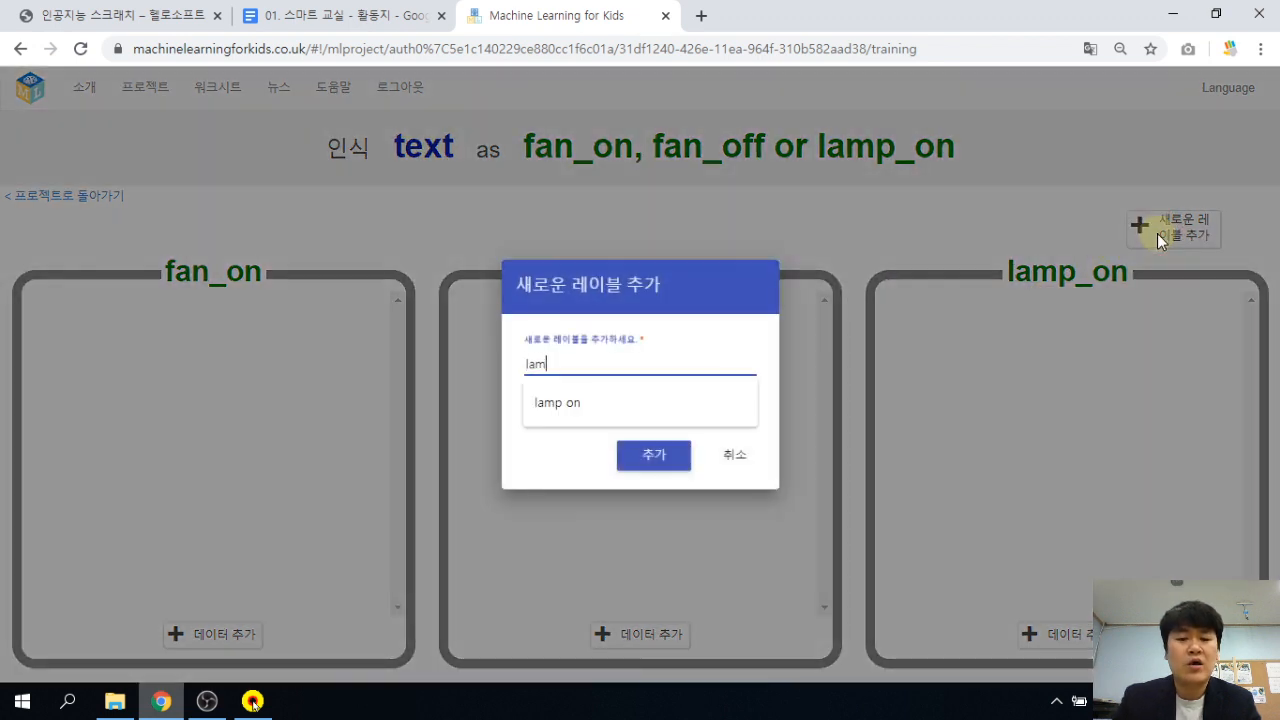
pyautogui.write('p off')
pyautogui.press('Return')
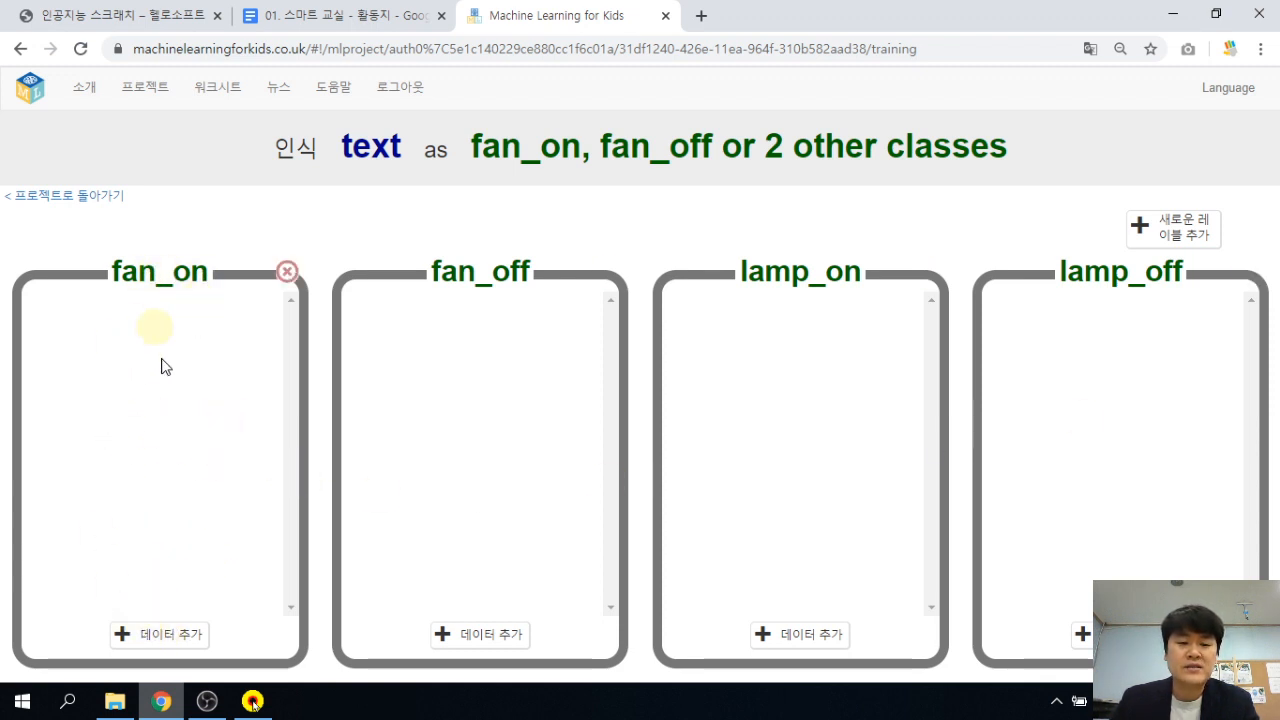
# Add 선풍기 켜 and 선풍기 켜짐 as fan_on examples.
pyautogui.click(162, 645)
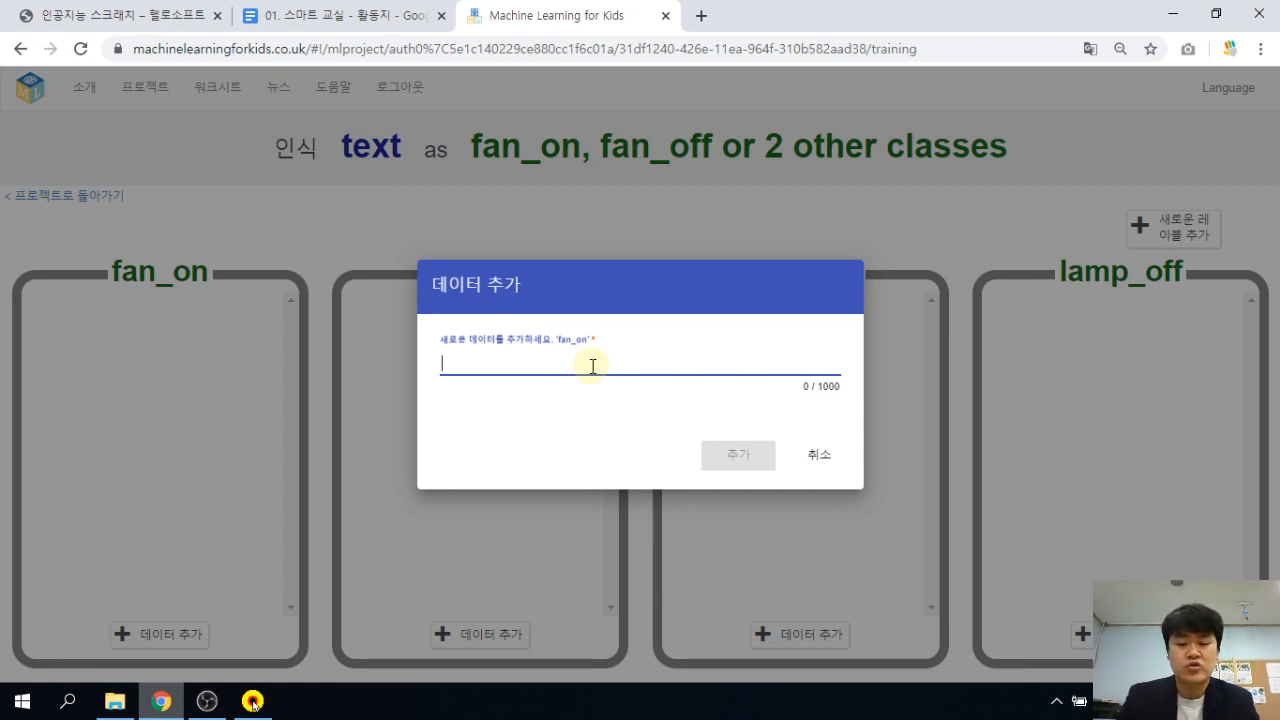
pyautogui.write('선풍기 켜')
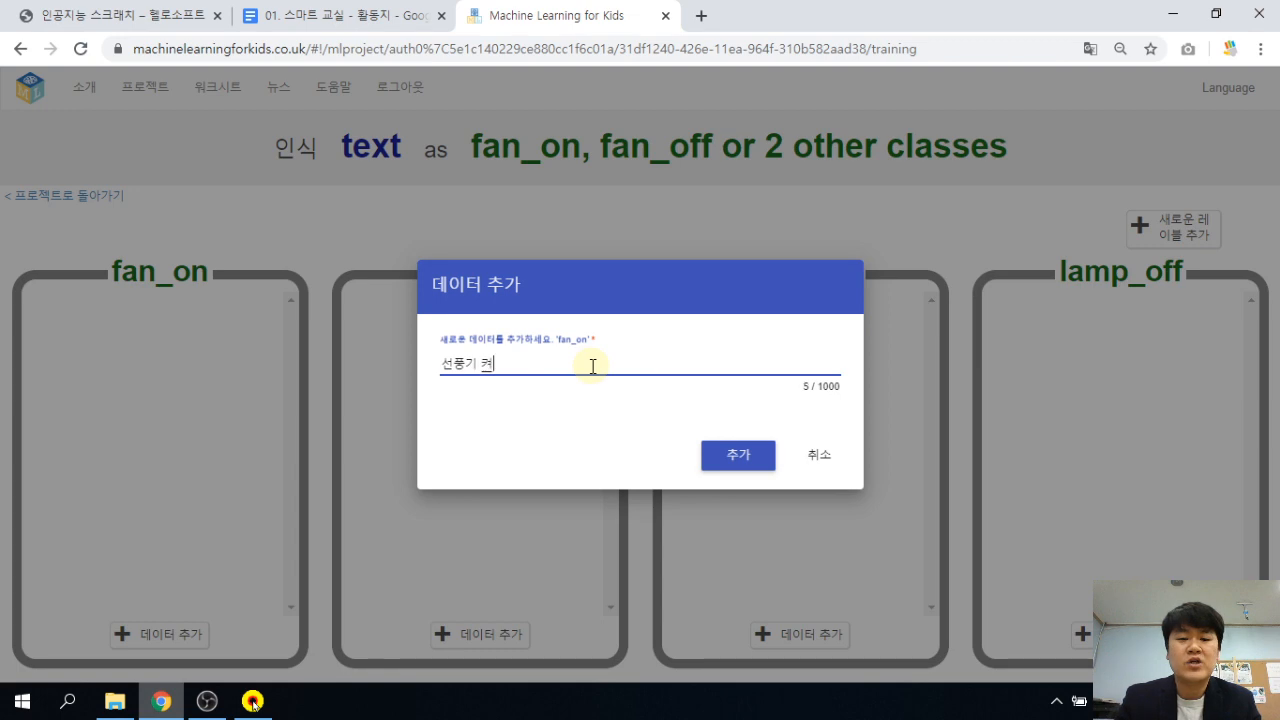
pyautogui.press('Return')
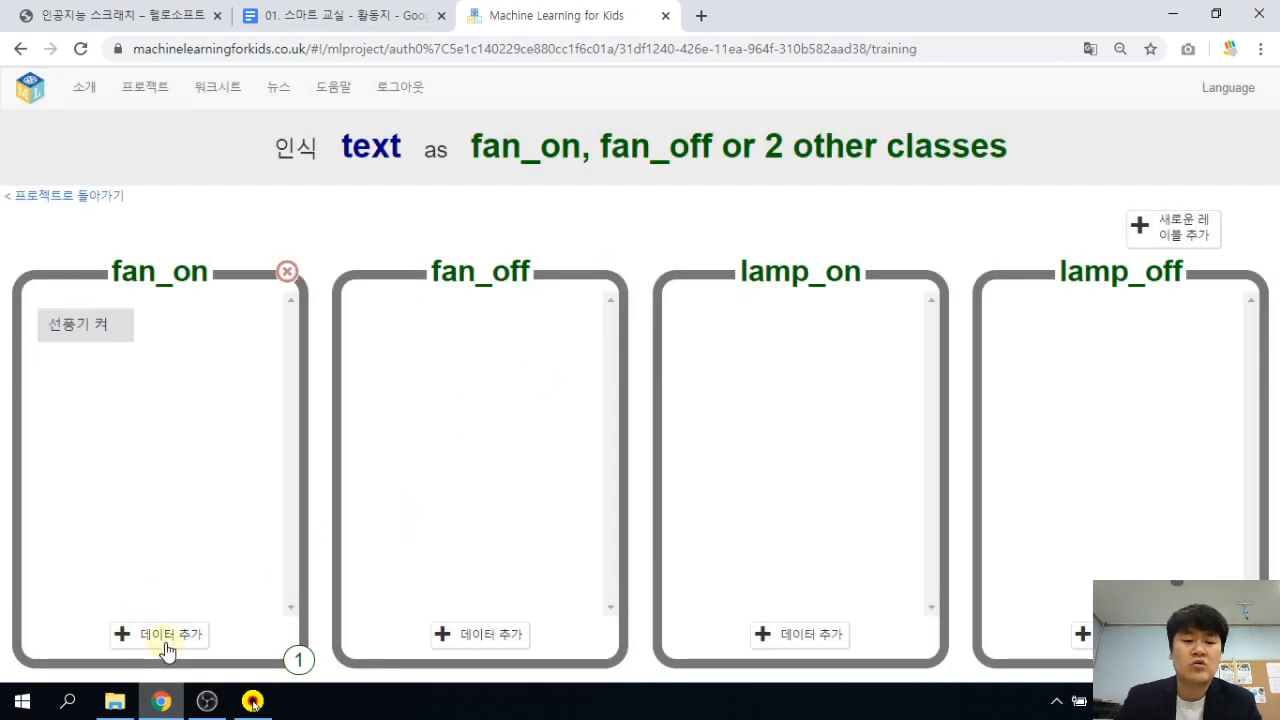
pyautogui.click(165, 640)
pyautogui.write('선')
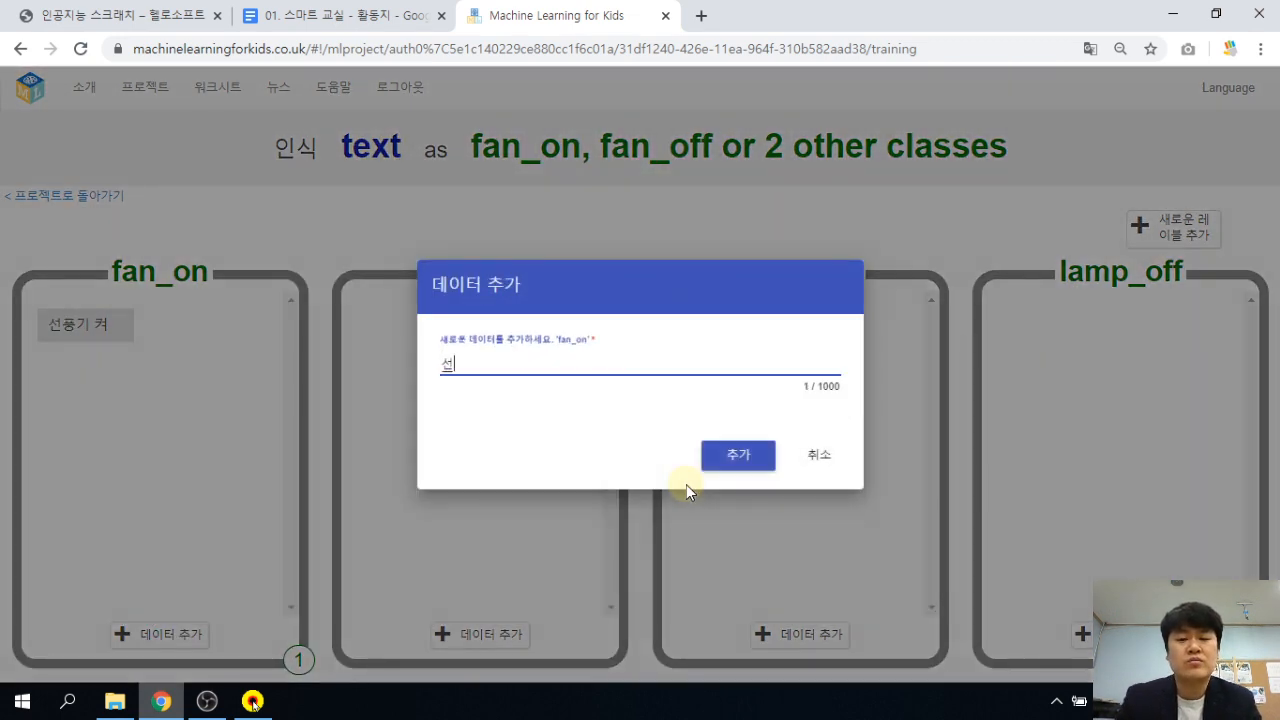
pyautogui.write('풍 꺼')
pyautogui.press('BackSpace')
pyautogui.press('BackSpace')
pyautogui.press('BackSpace')
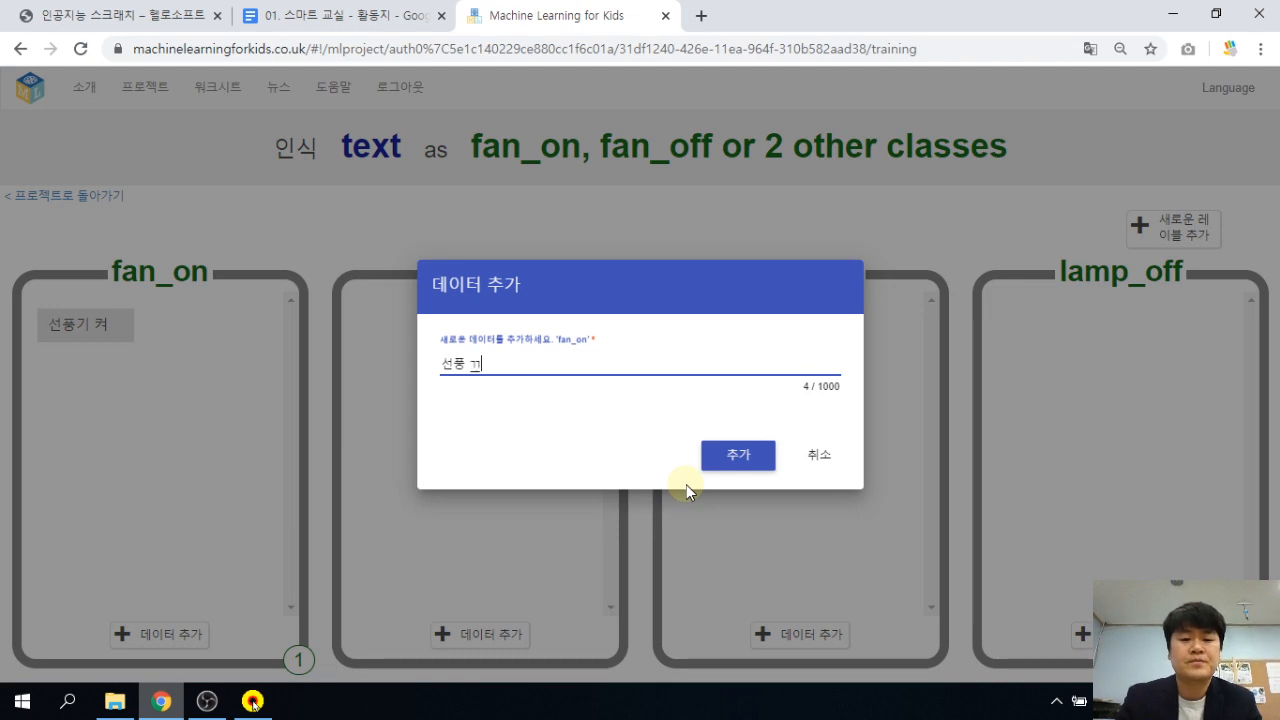
pyautogui.write('ㄱ')
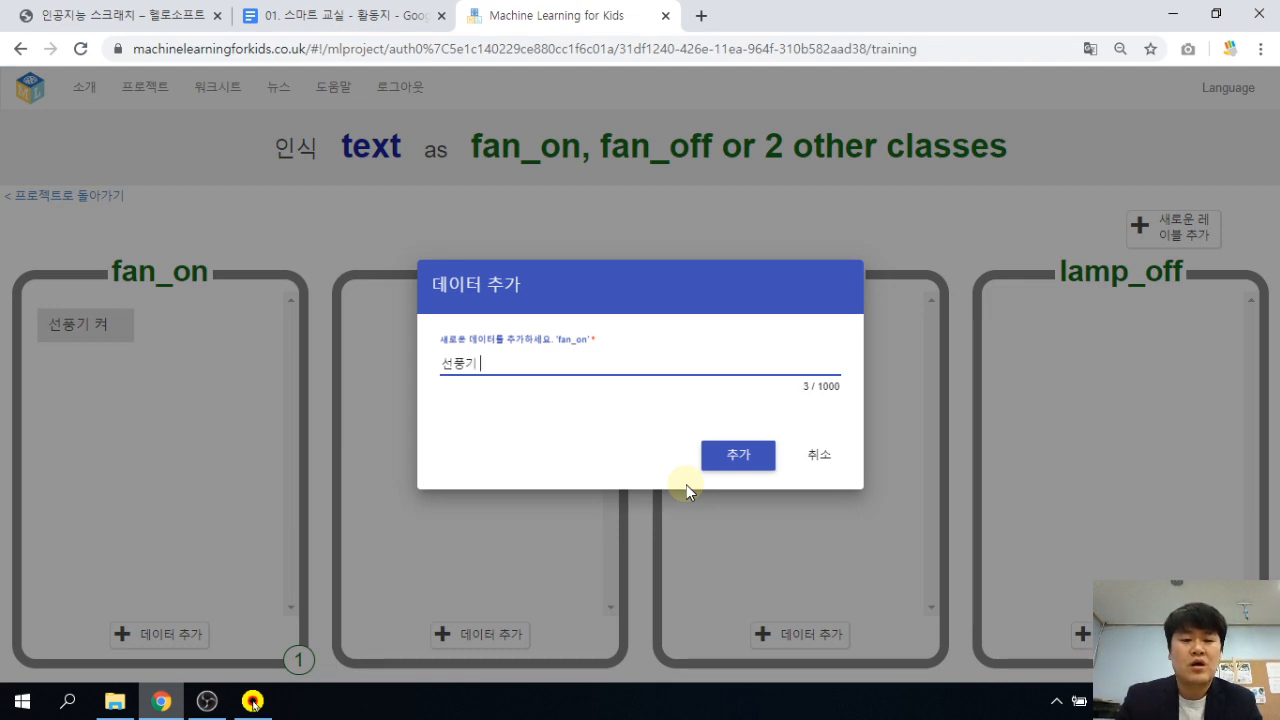
pyautogui.write(' 켜짐')
pyautogui.press('Return')
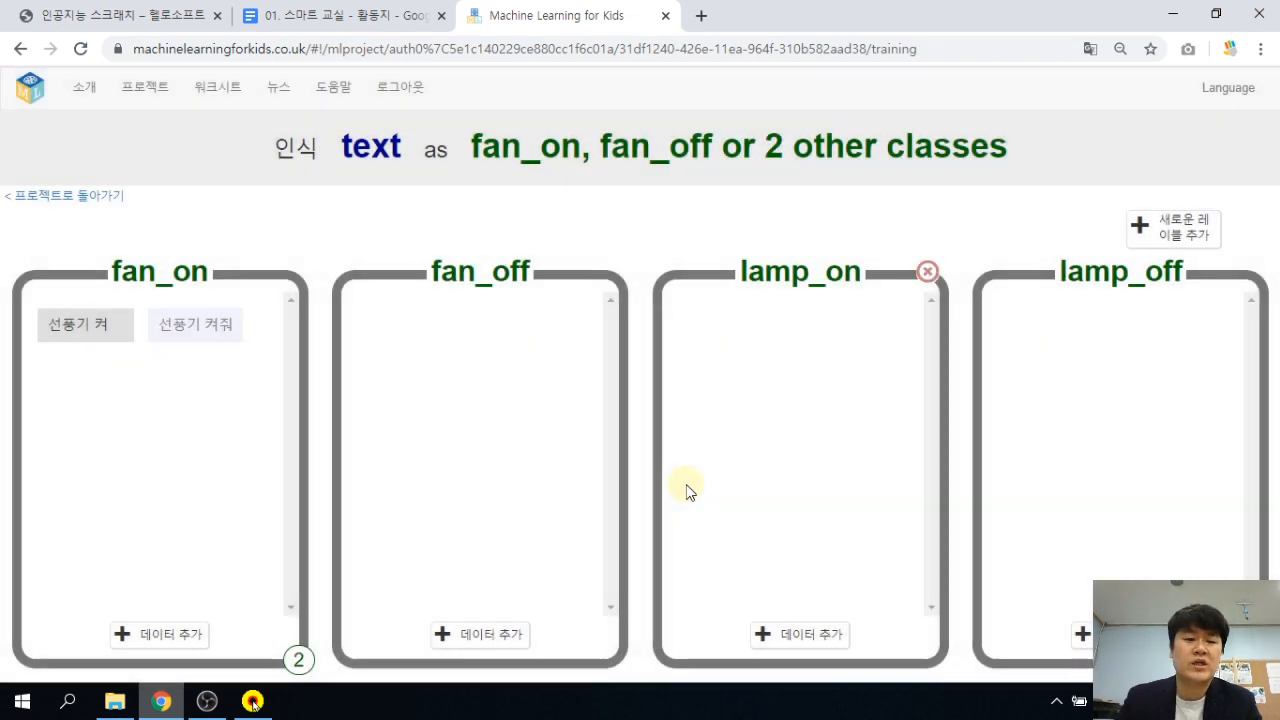
# Add 선풍기켜 and 덥다 더워 as fan_on examples.
pyautogui.click(162, 636)
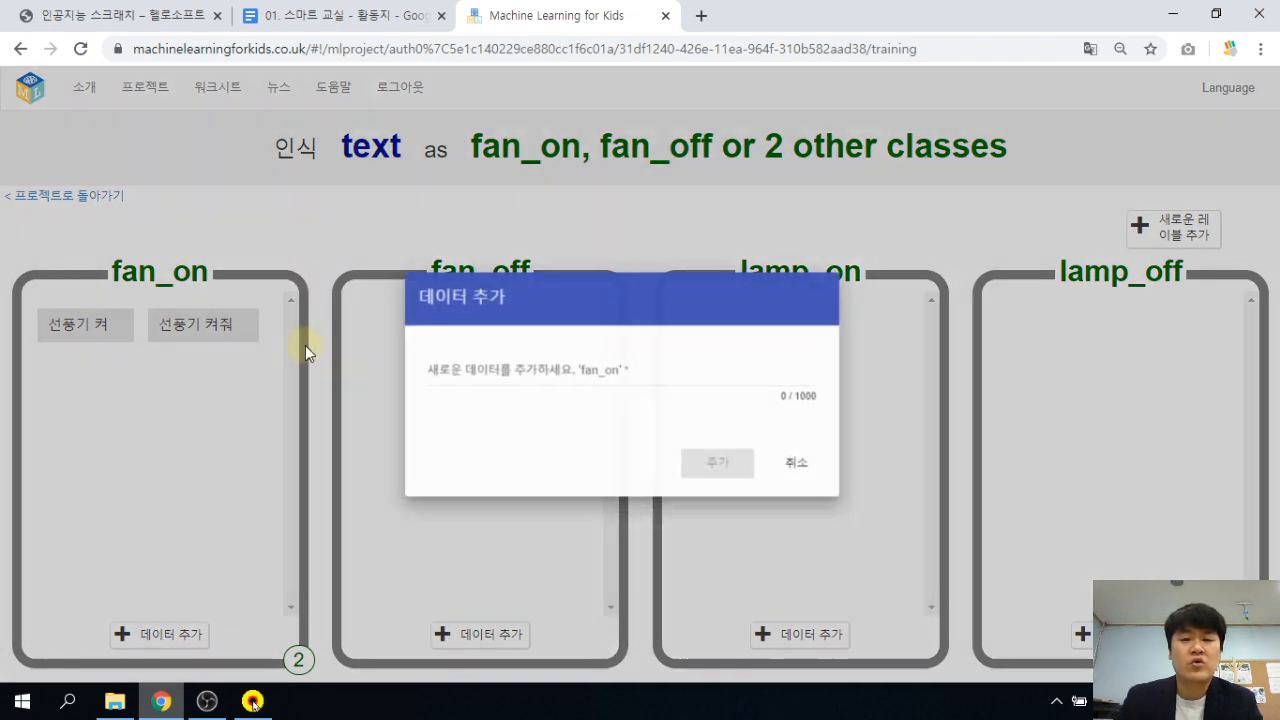
pyautogui.write('더')
pyautogui.press('BackSpace')
pyautogui.press('BackSpace')
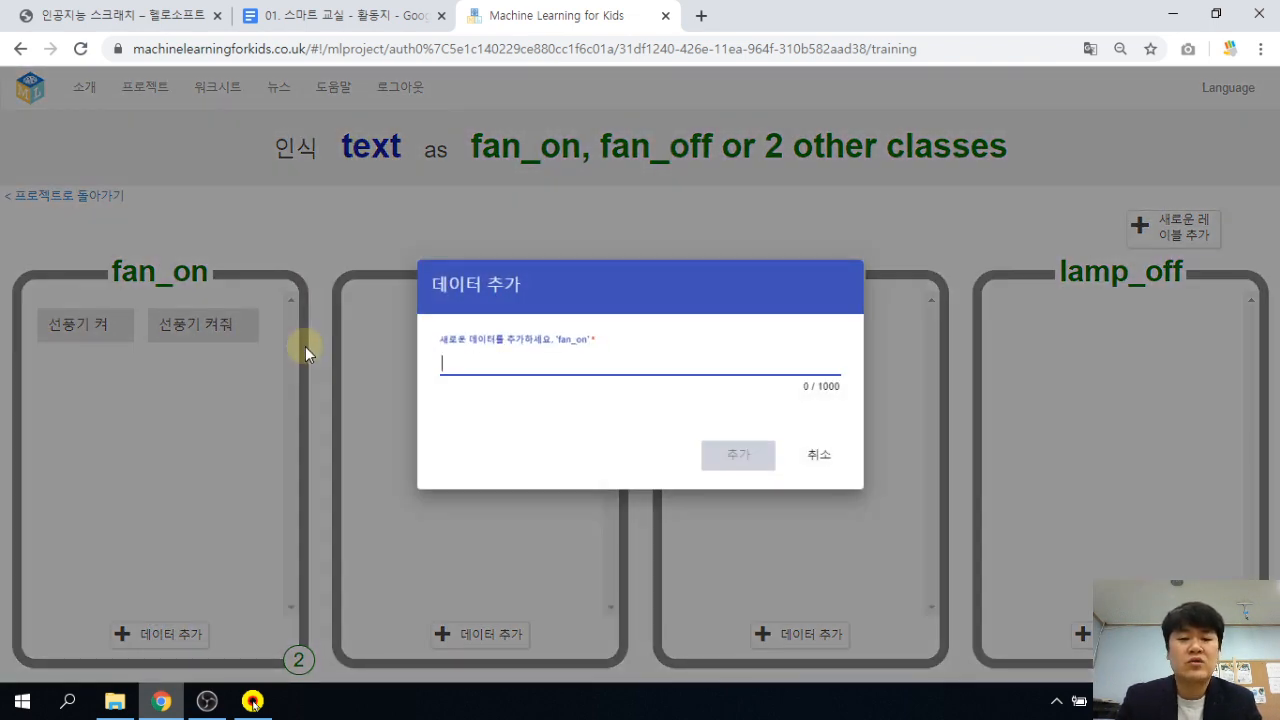
pyautogui.write('선')
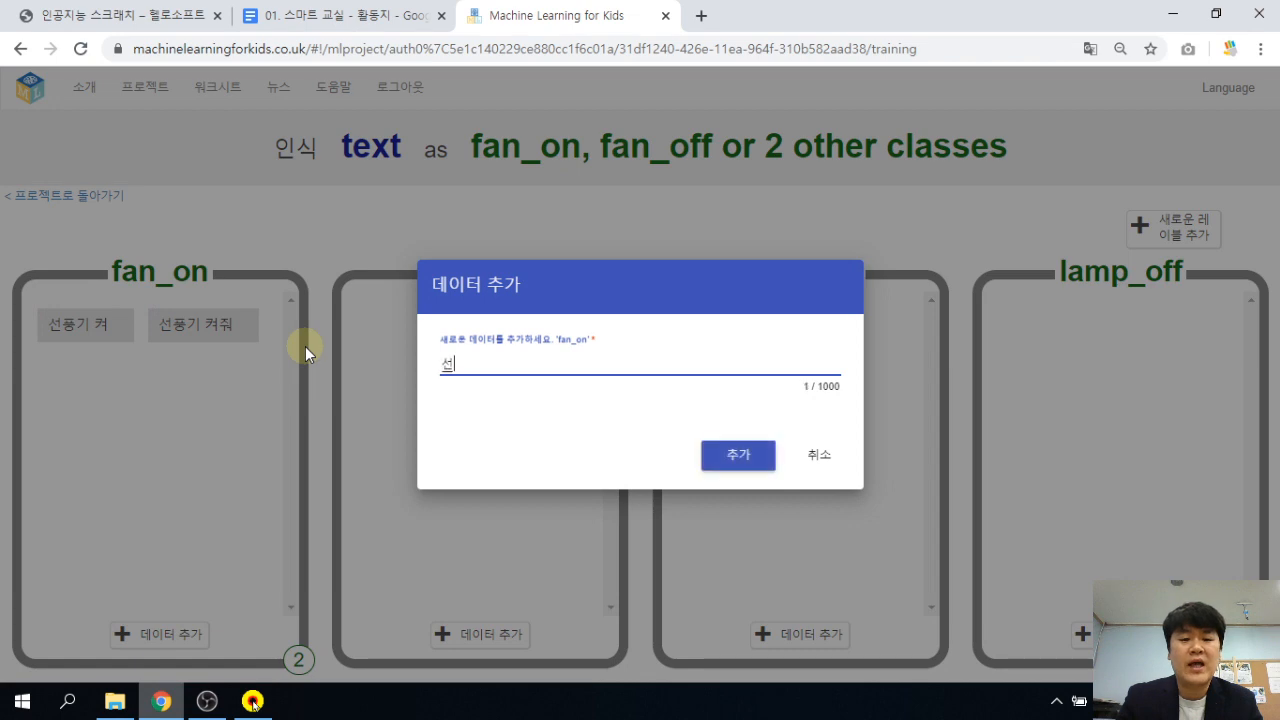
pyautogui.write('풍기켜')
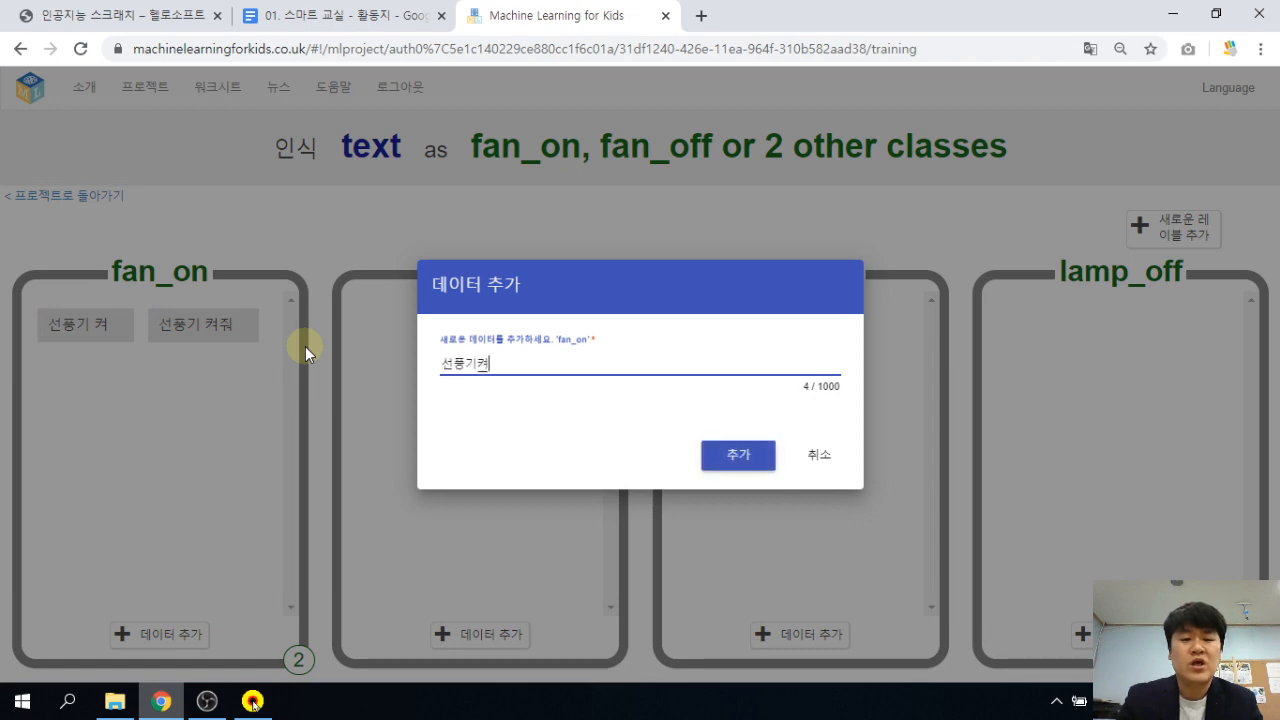
pyautogui.press('Return')
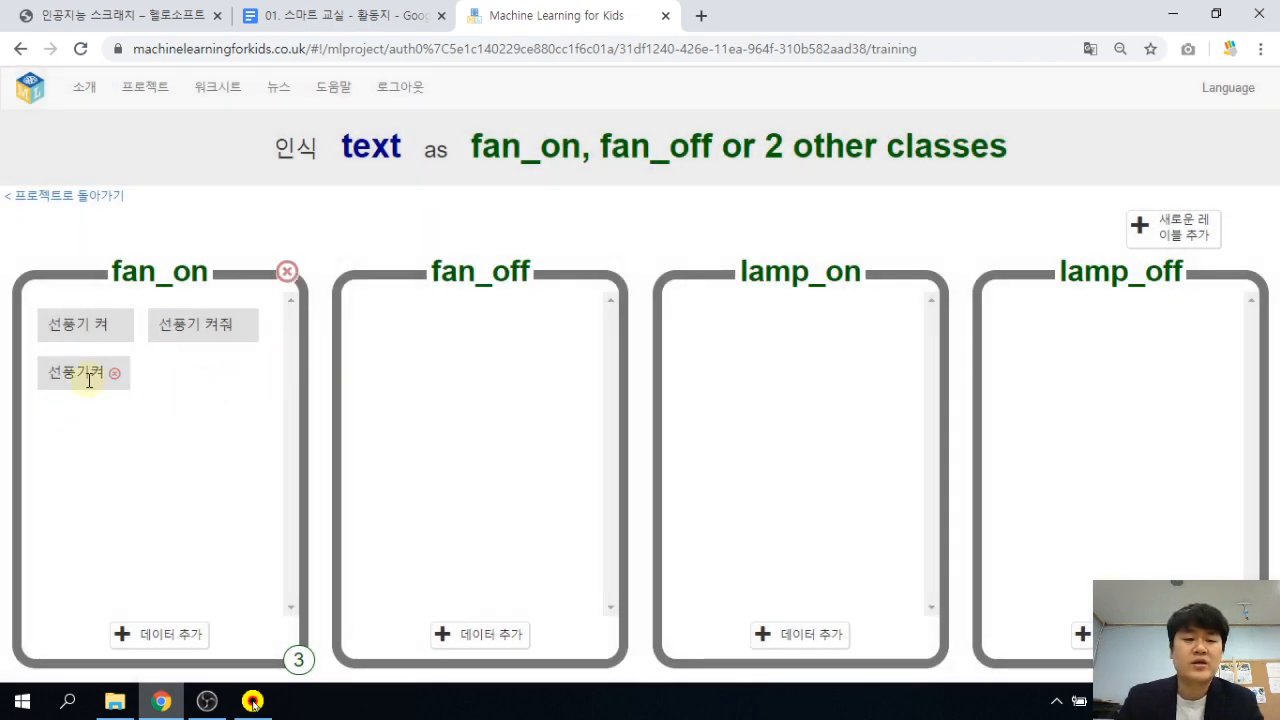
pyautogui.click(166, 630)
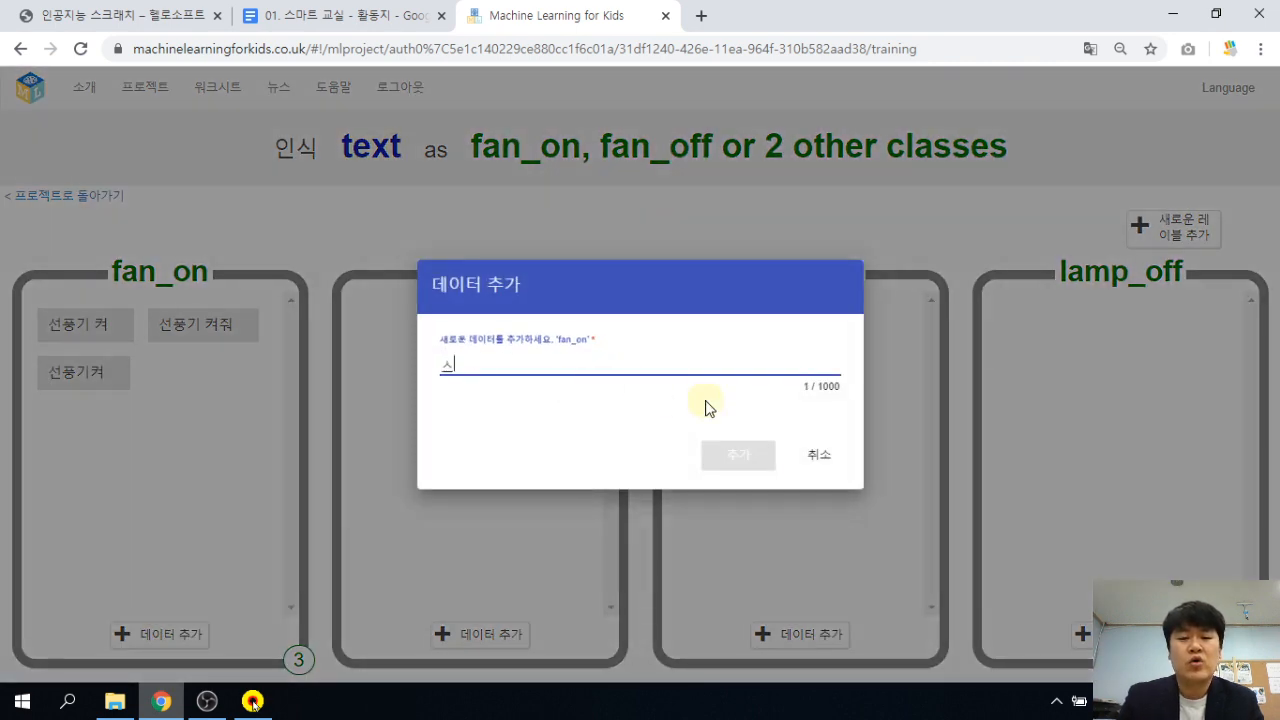
pyautogui.press('BackSpace')
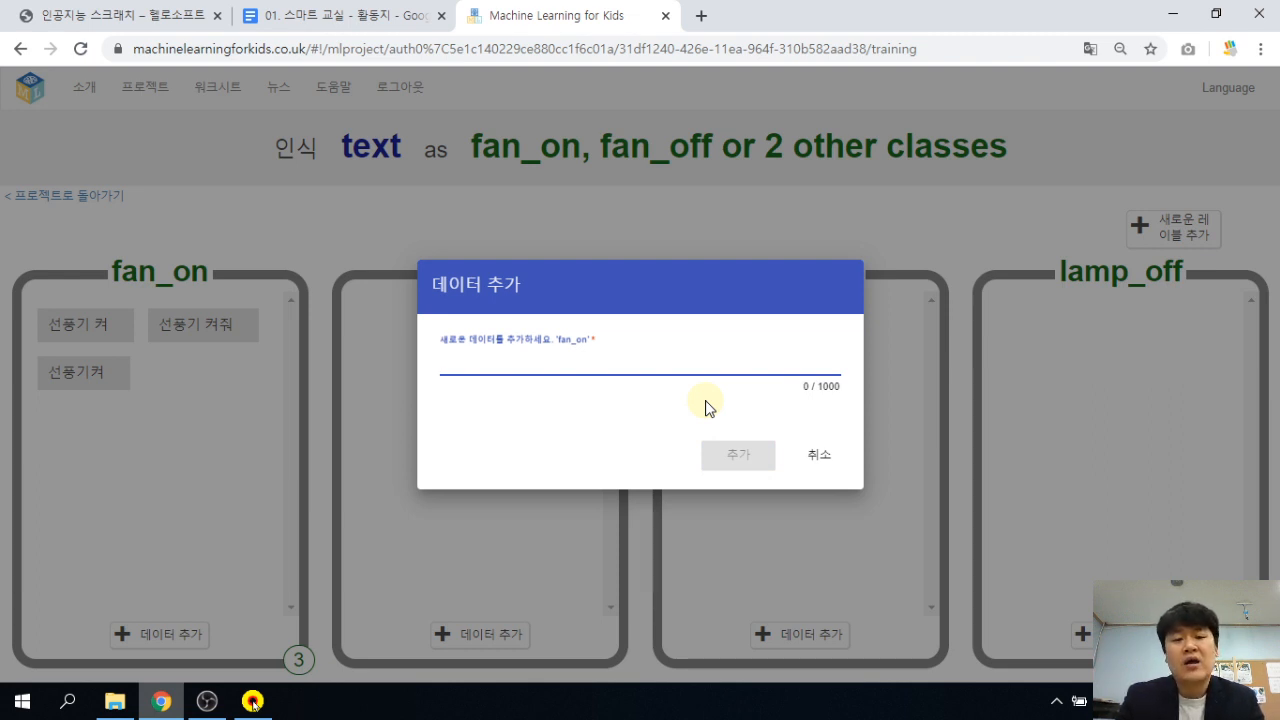
pyautogui.write('덥다 더')
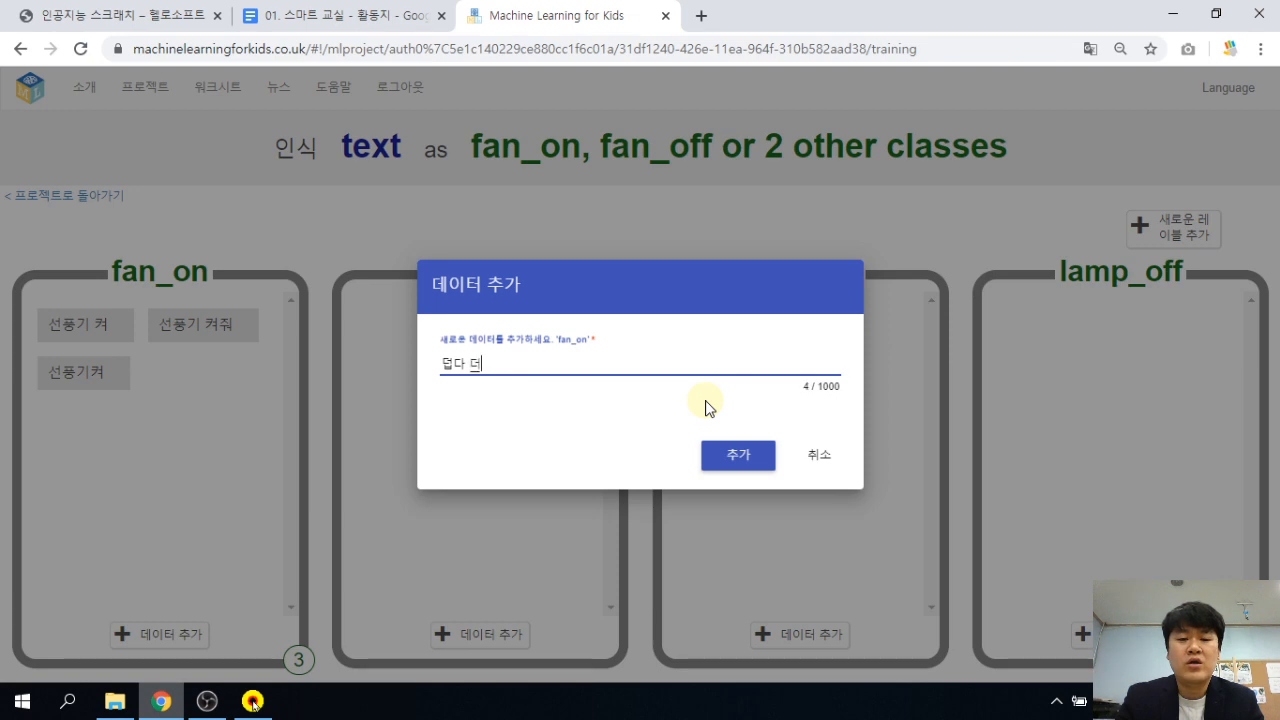
pyautogui.write('워')
pyautogui.press('Return')
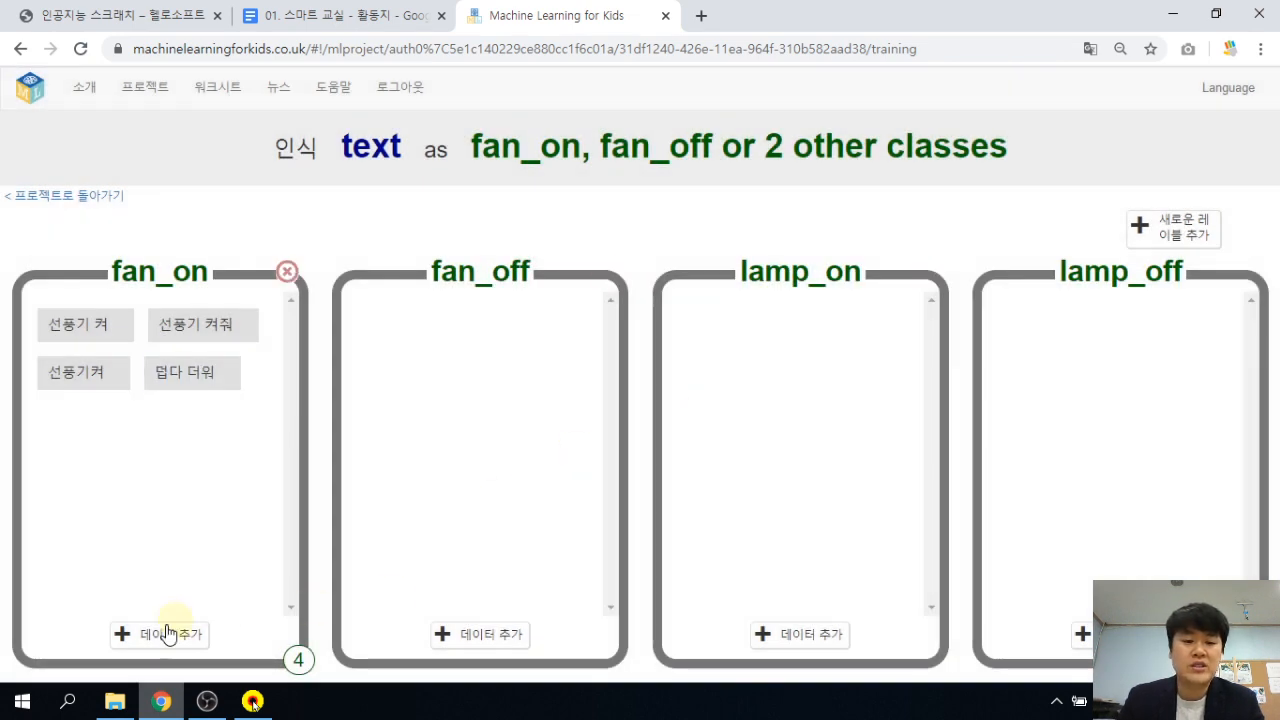
# Add 바람아 불어라 and 선풍기 작동 as fan_on examples.
pyautogui.click(168, 634)
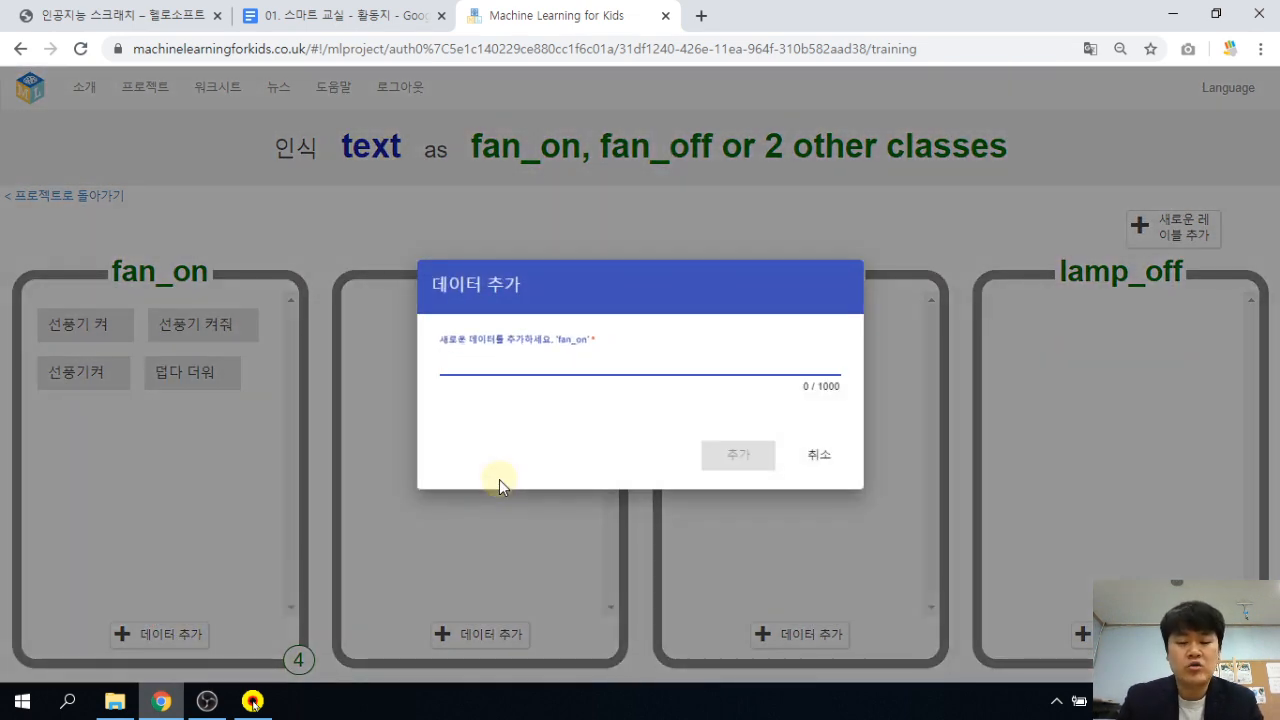
pyautogui.write('바람아 불어')
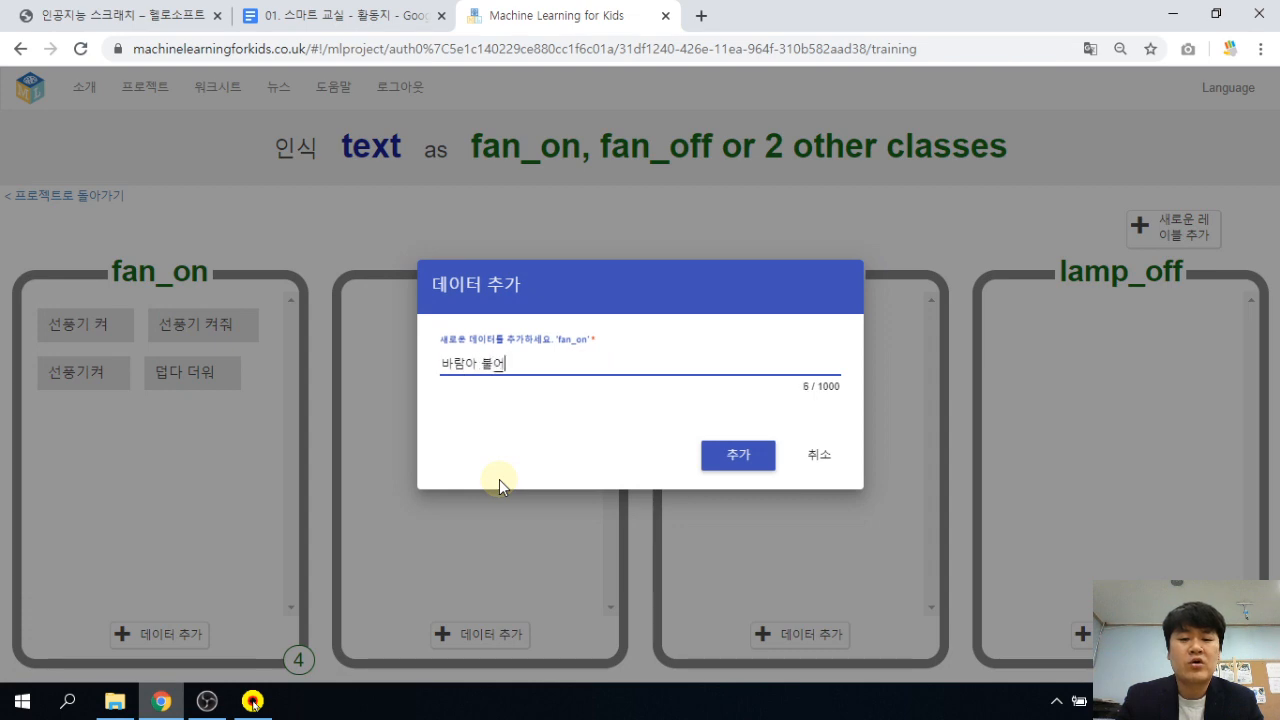
pyautogui.write('라')
pyautogui.press('Return')
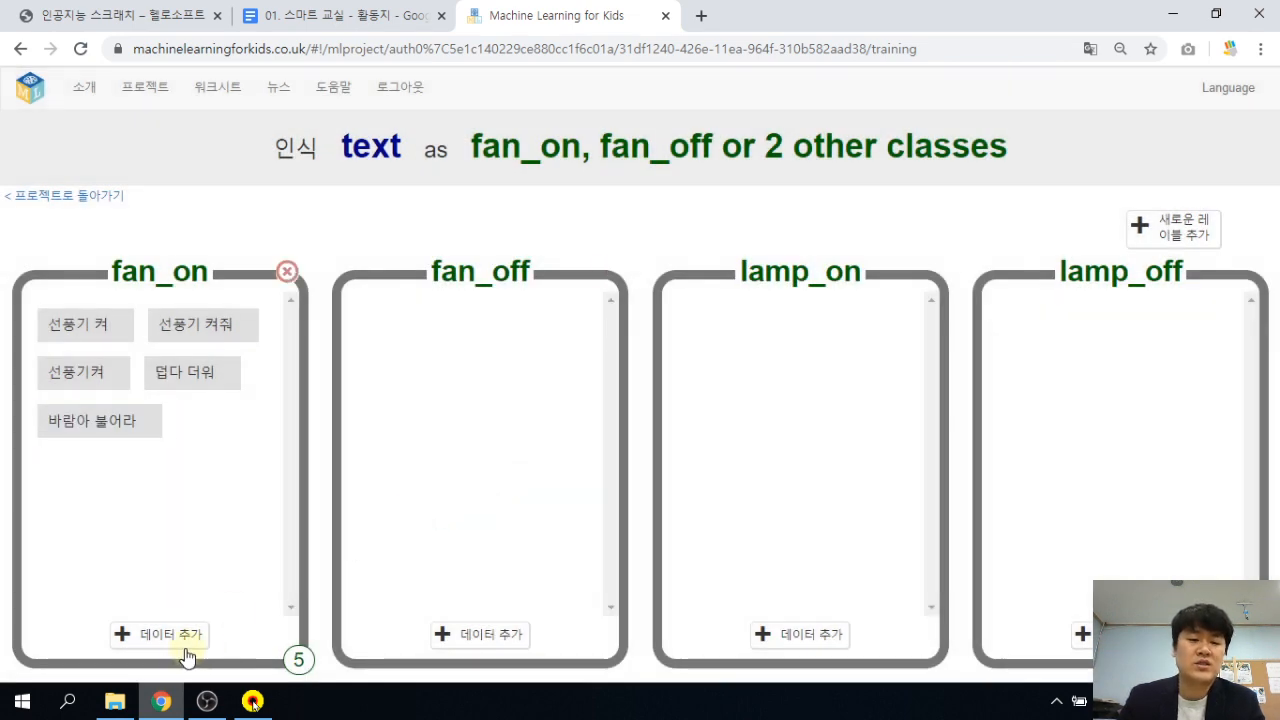
pyautogui.click(182, 635)
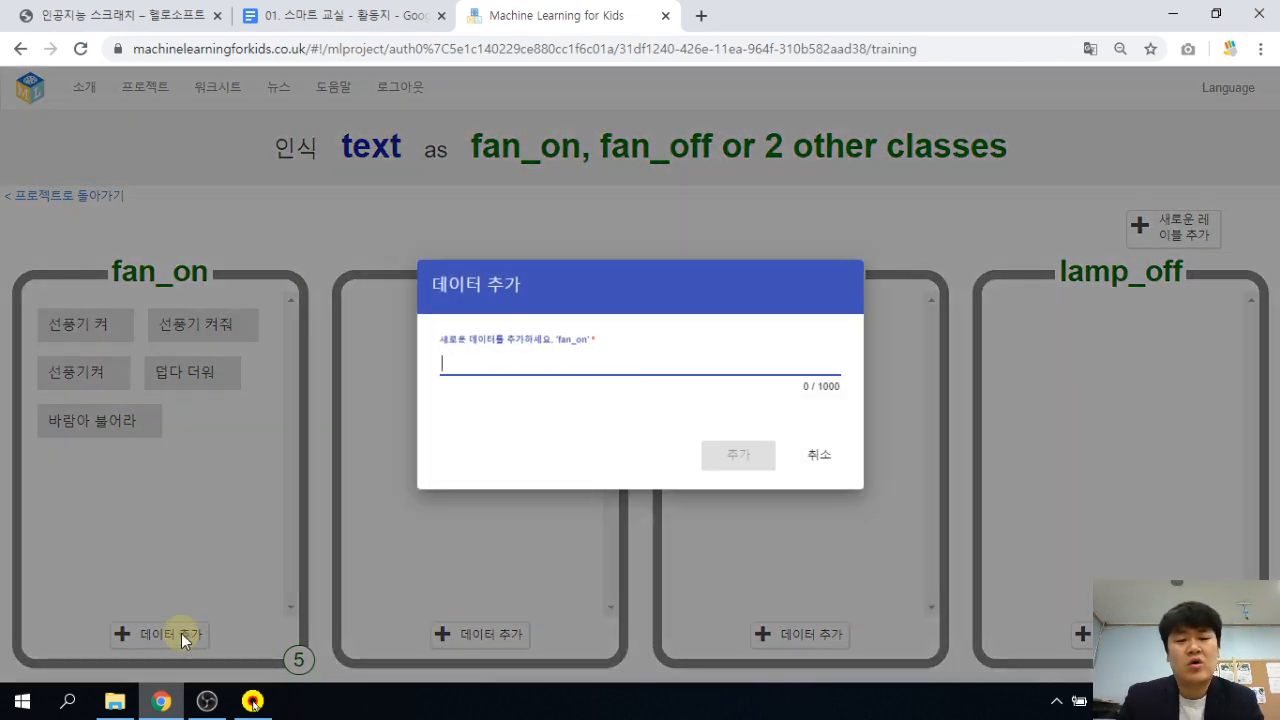
pyautogui.write('선')
pyautogui.press('BackSpace')
pyautogui.press('BackSpace')
pyautogui.press('BackSpace')
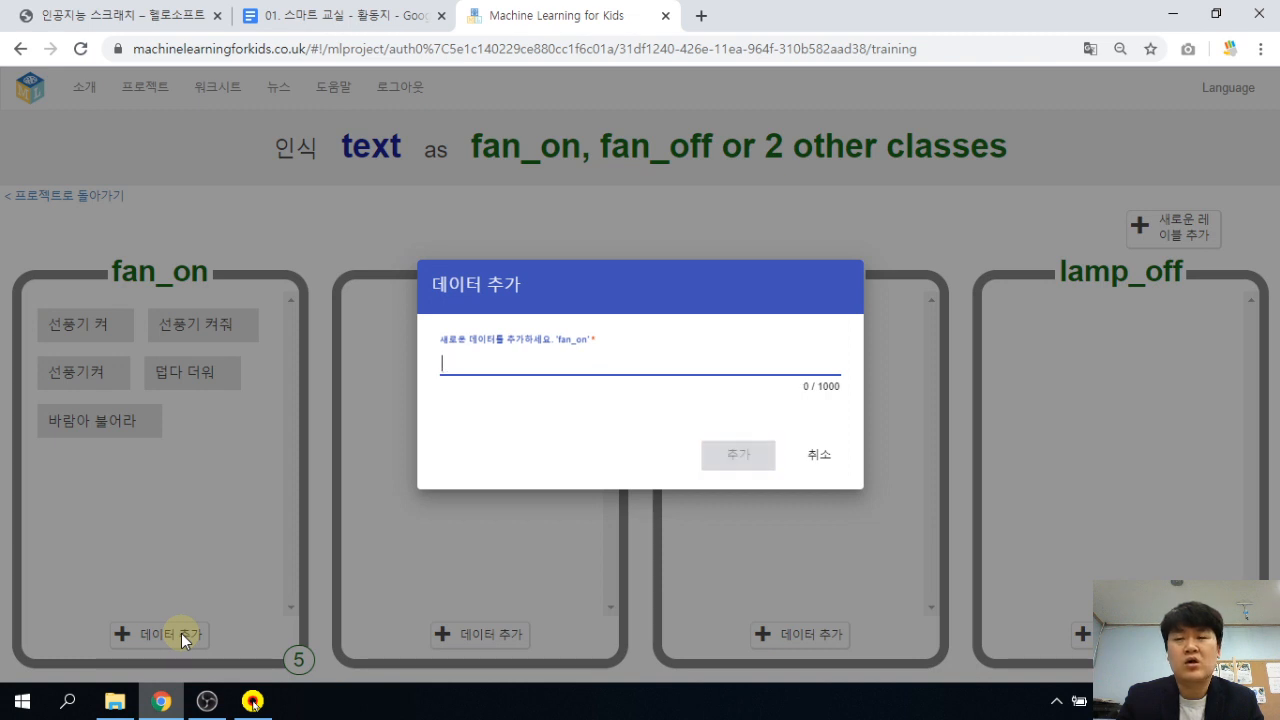
pyautogui.write('선')
pyautogui.press('BackSpace')
pyautogui.press('BackSpace')
pyautogui.press('BackSpace')
pyautogui.write('선ㅍ')
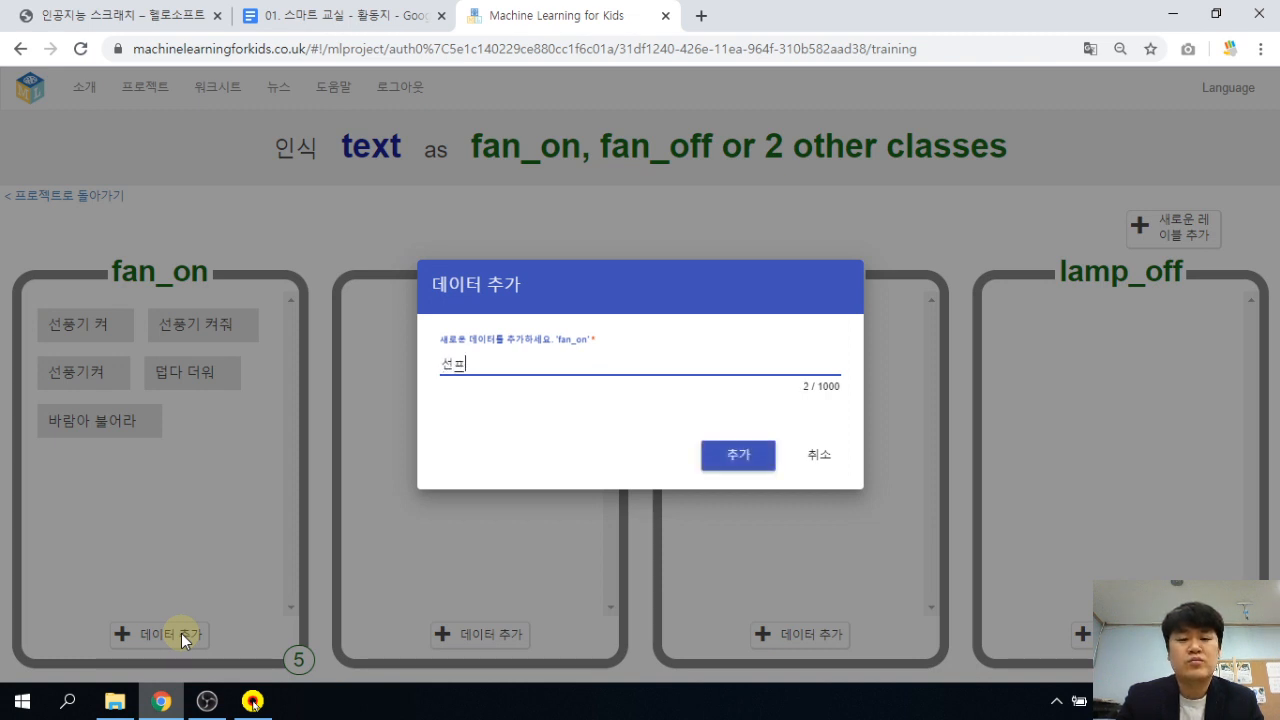
pyautogui.write('풍기 작도')
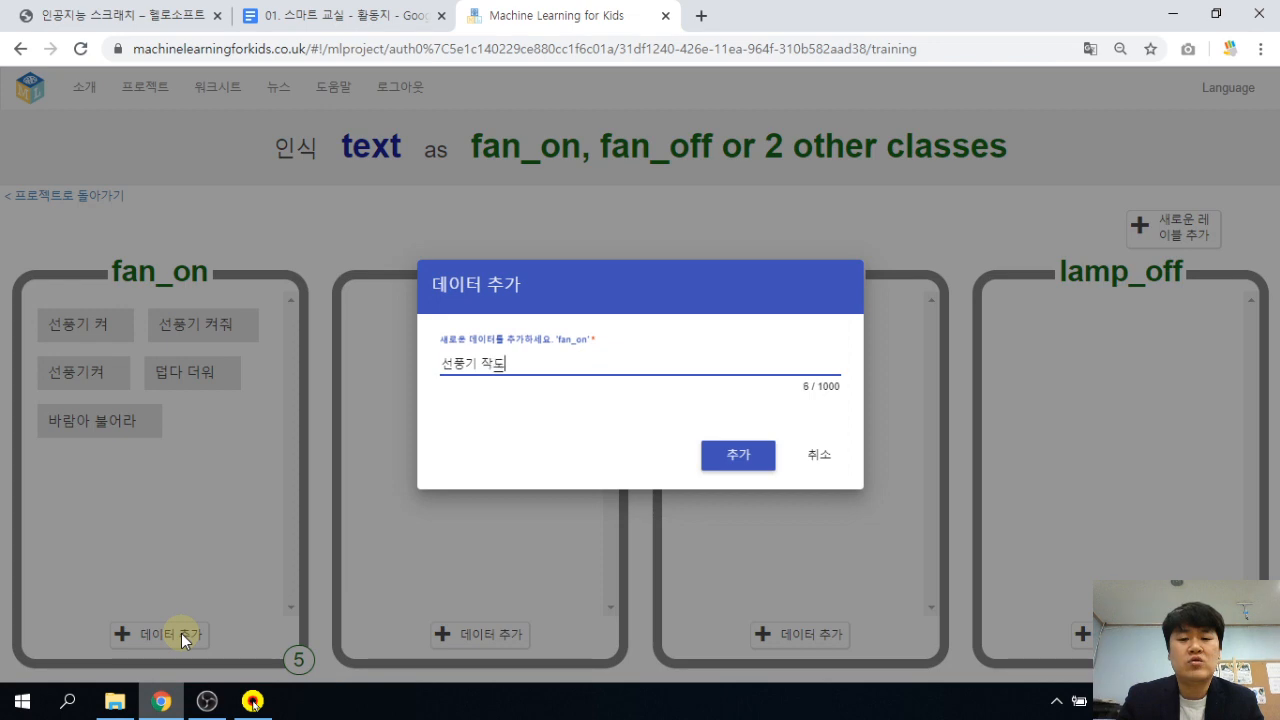
pyautogui.write('동')
pyautogui.press('Return')
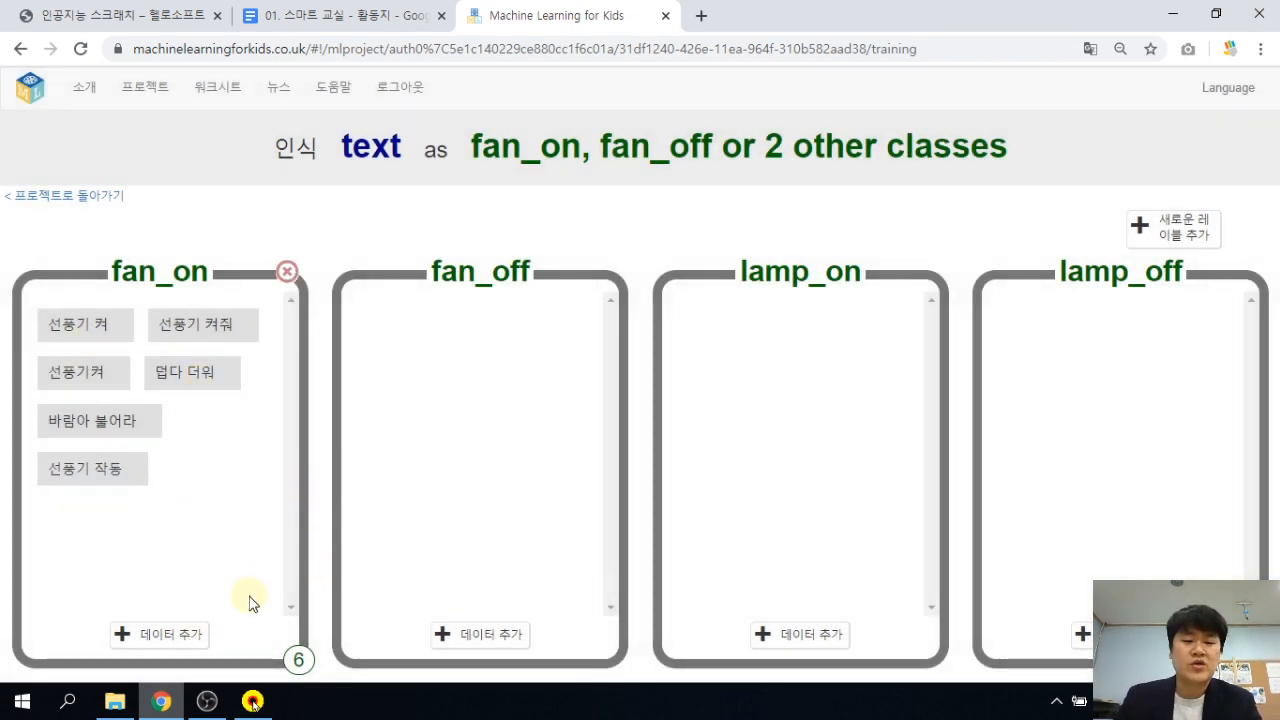
pyautogui.click(347, 16)
pyautogui.scroll(-10, 677, 410)
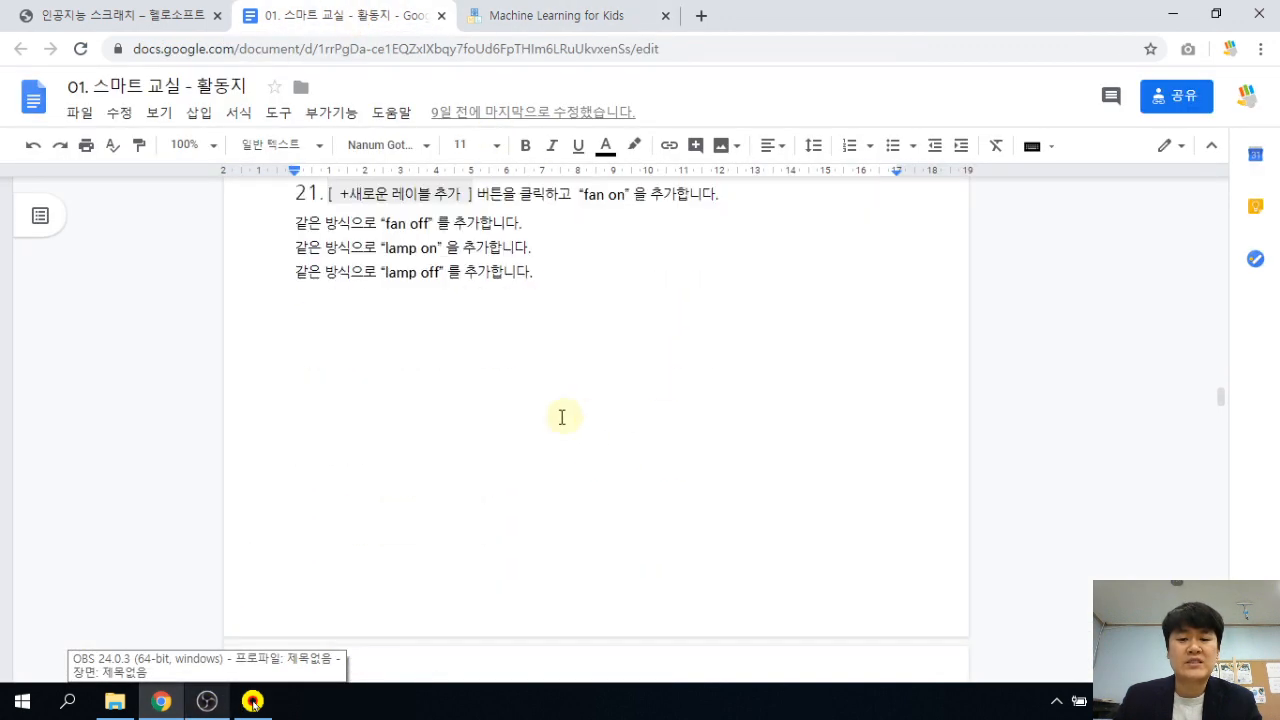
pyautogui.scroll(-15, 555, 418)
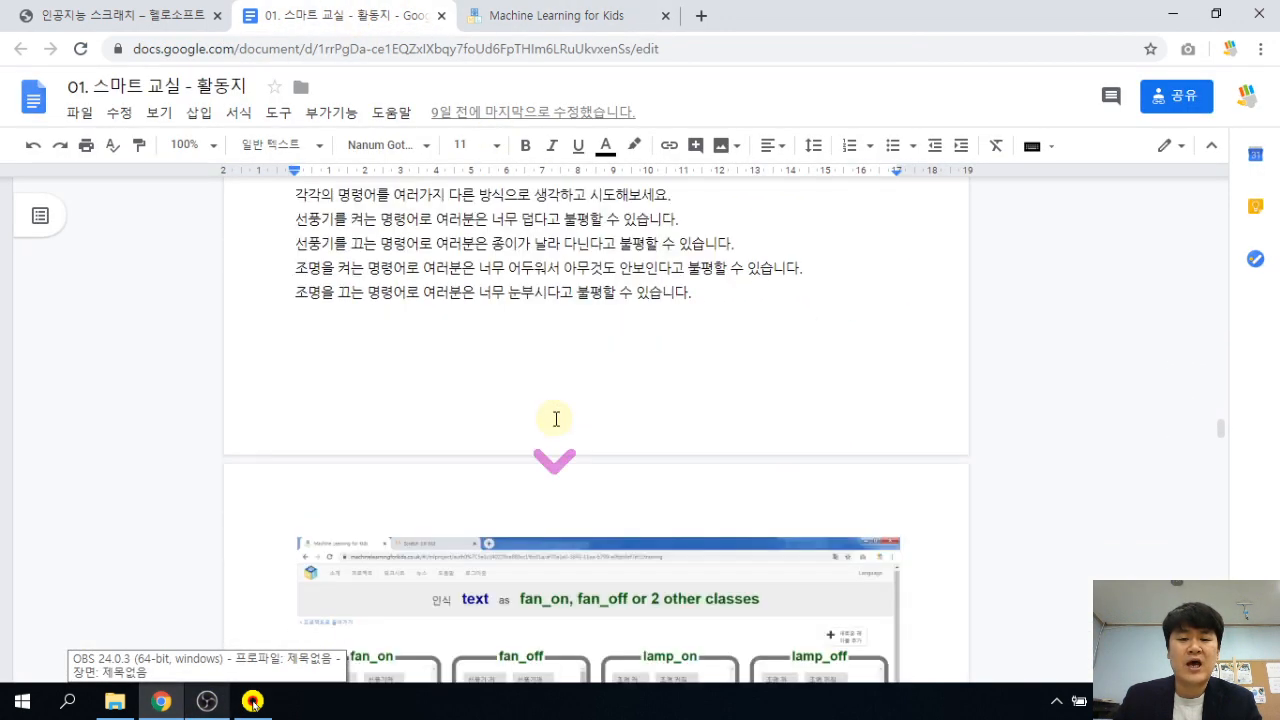
pyautogui.scroll(1, 551, 420)
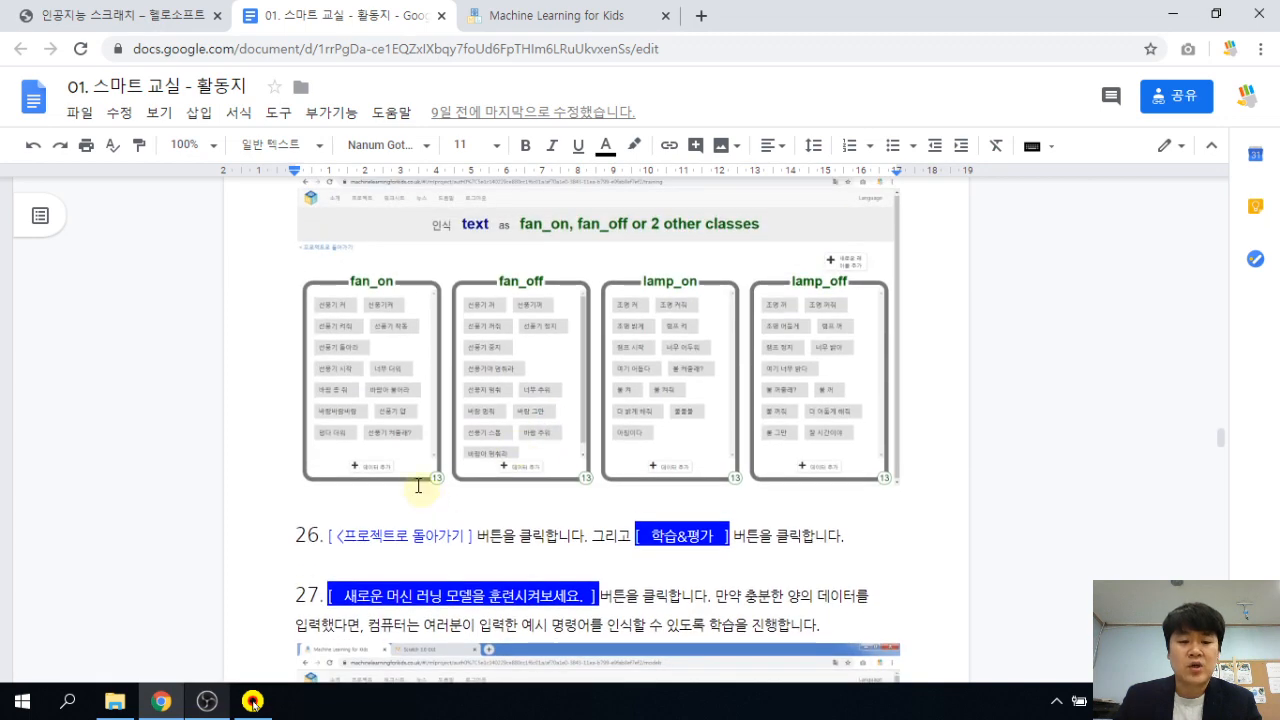
pyautogui.click(211, 145)
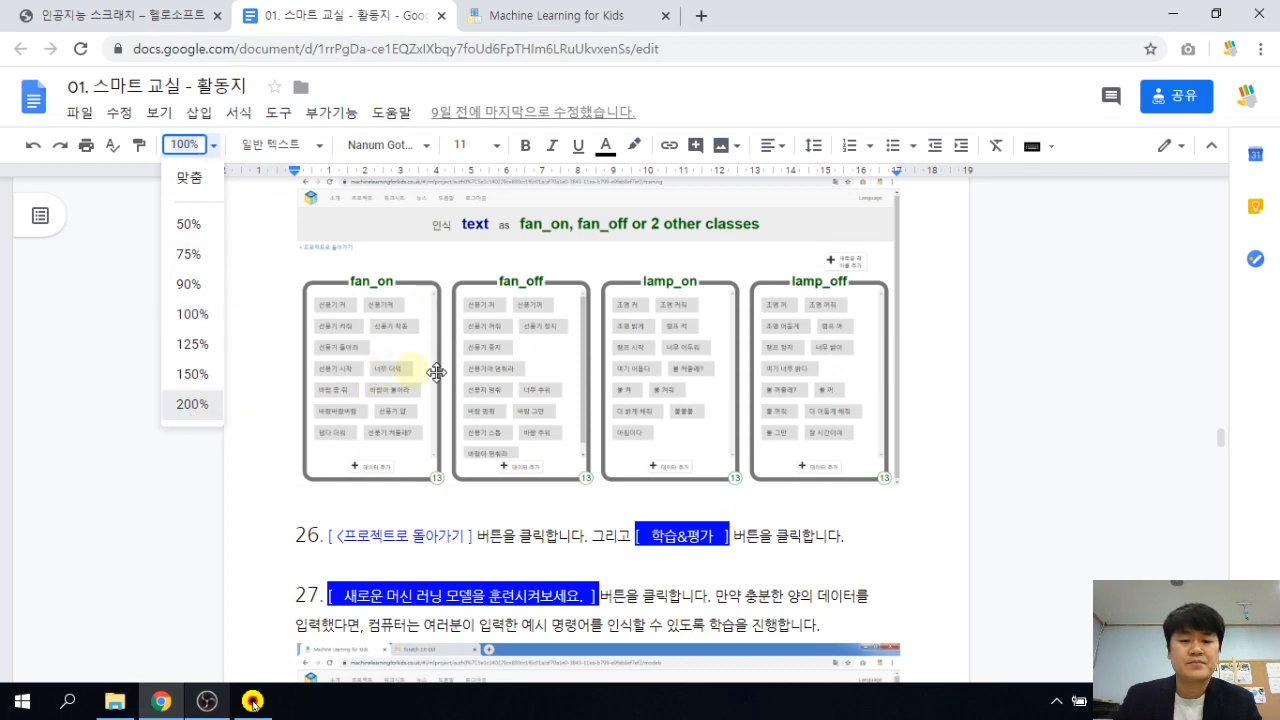
pyautogui.press('Return')
pyautogui.scroll(-2, 674, 389)
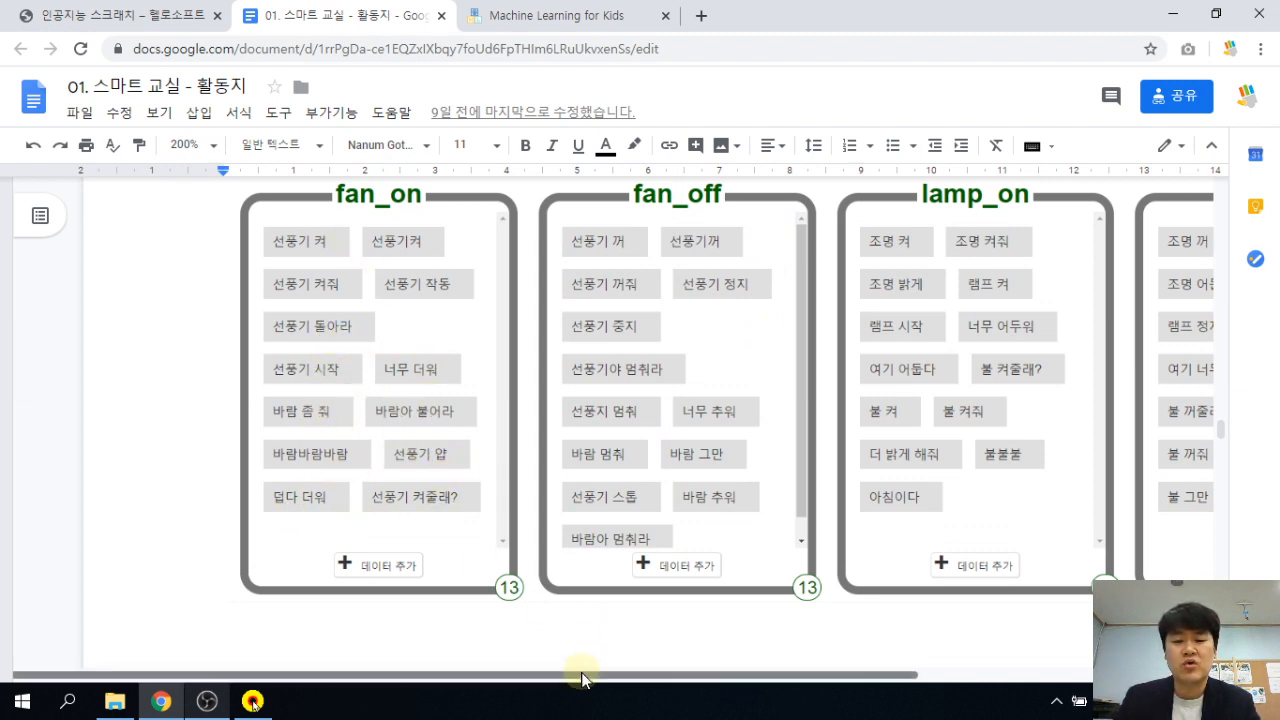
pyautogui.moveTo(650, 676); pyautogui.dragTo(730, 686)
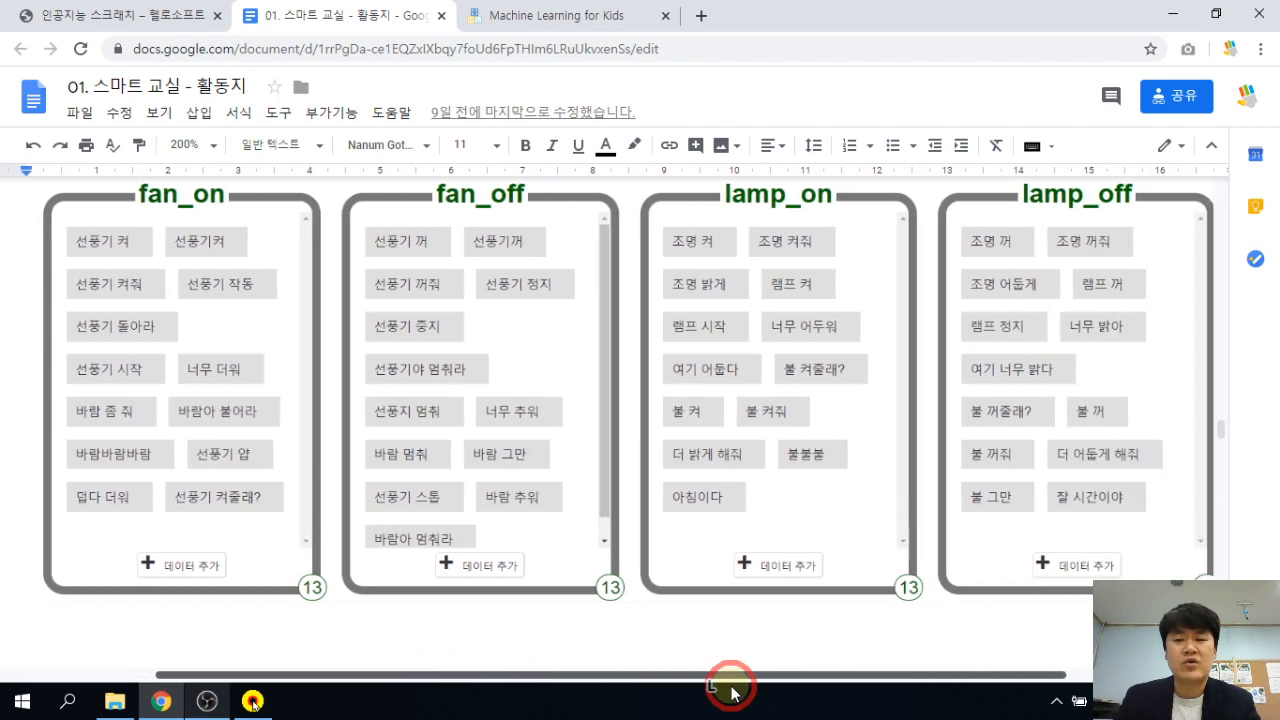
pyautogui.click(543, 15)
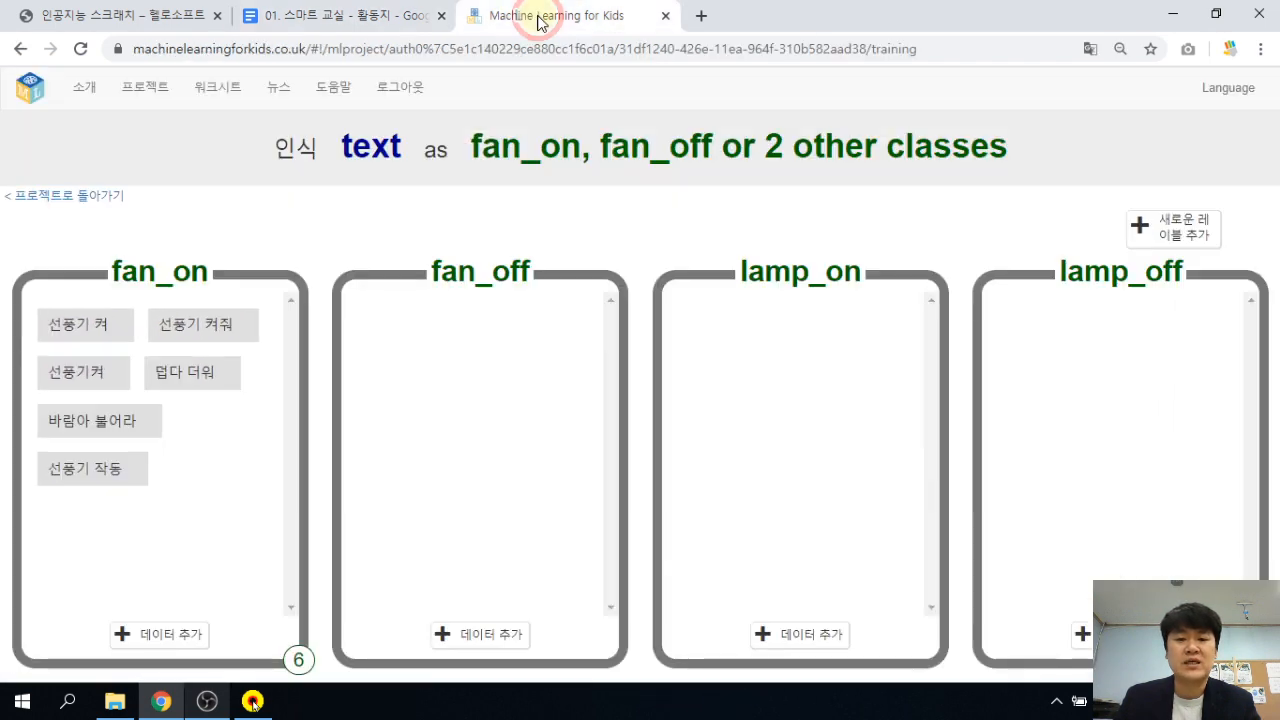
# Add 선풍기 꺼, 선풍기 꺼줘 and 선풍기꺼 as fan_off examples.
pyautogui.click(479, 640)
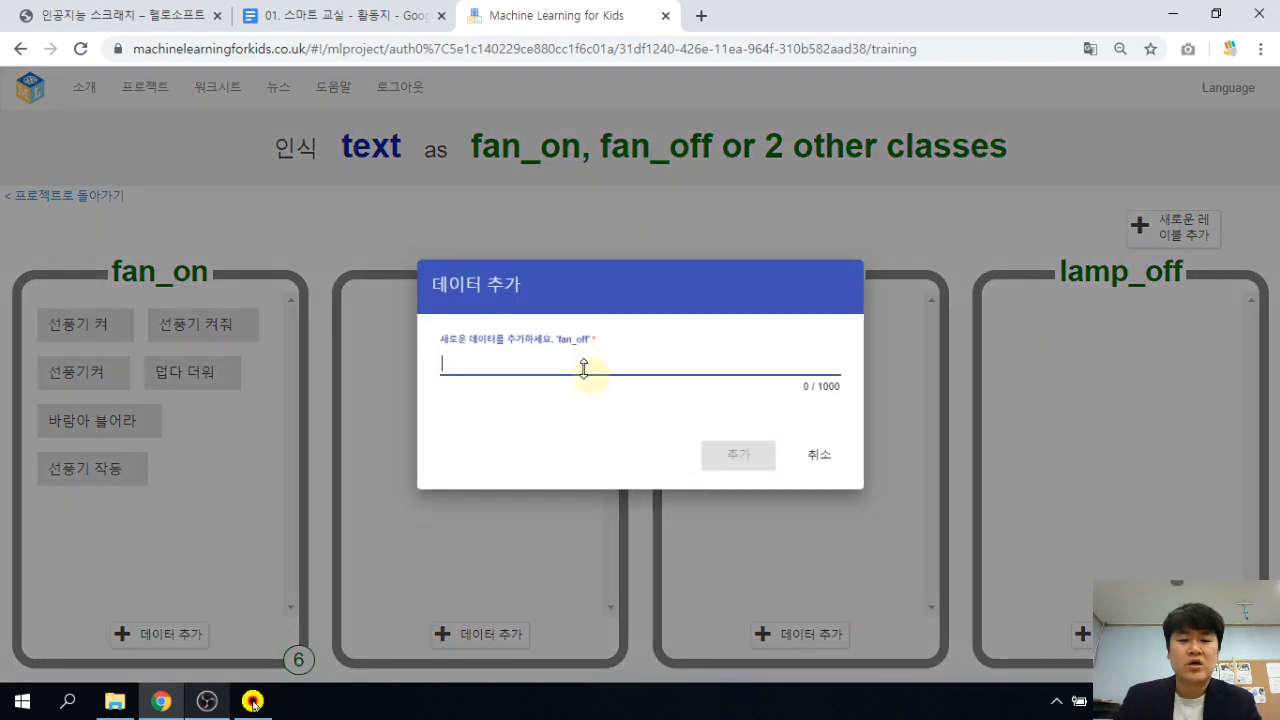
pyautogui.click(580, 364)
pyautogui.write('선')
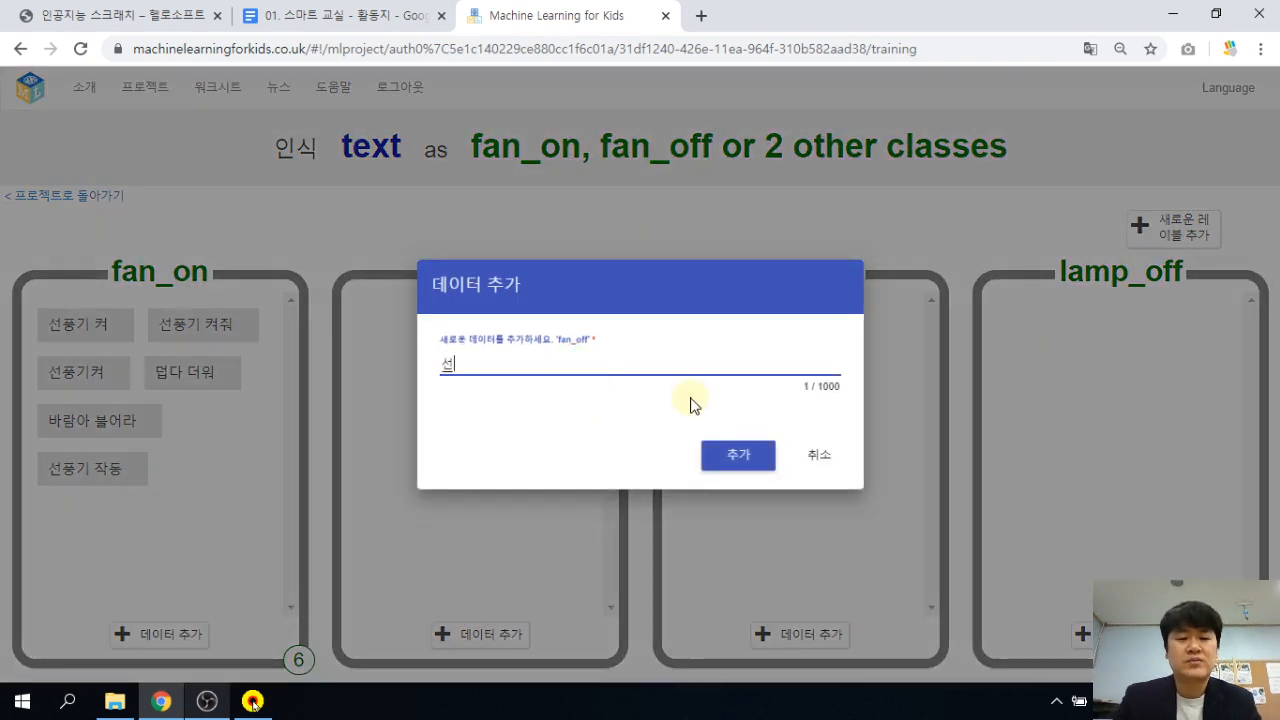
pyautogui.write('풍기 꺼')
pyautogui.press('Return')
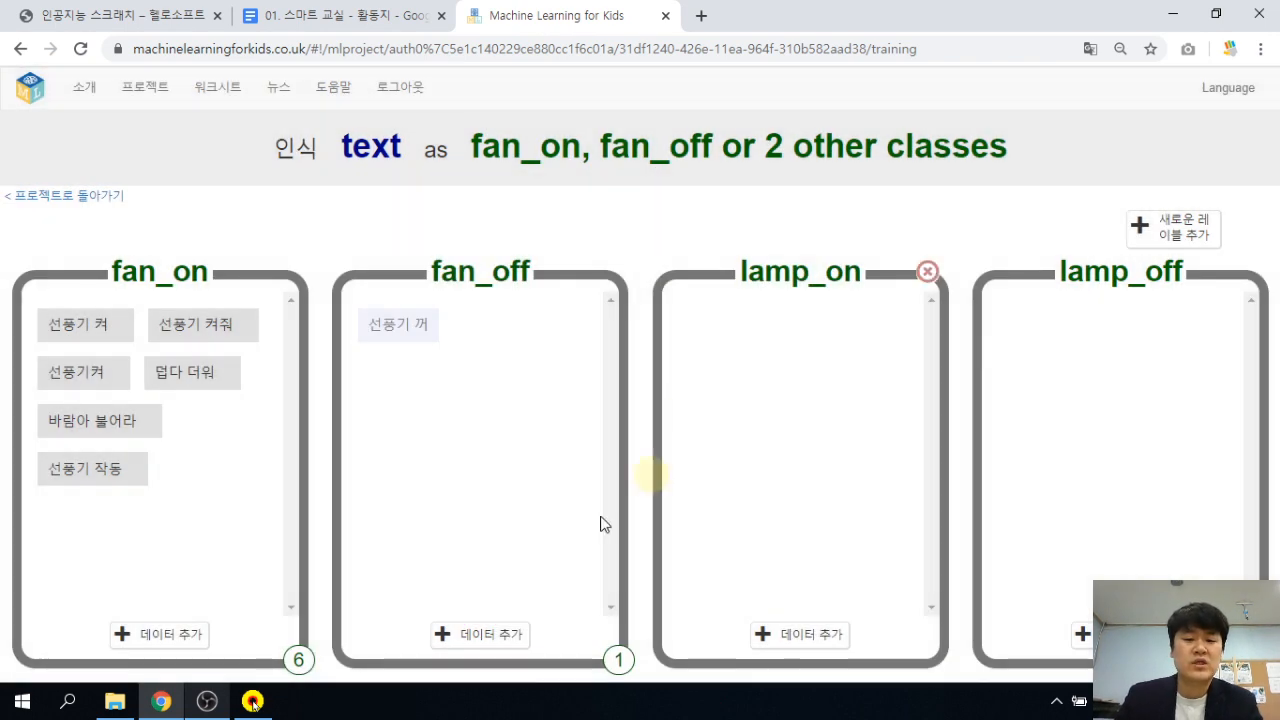
pyautogui.click(508, 638)
pyautogui.write('선풍')
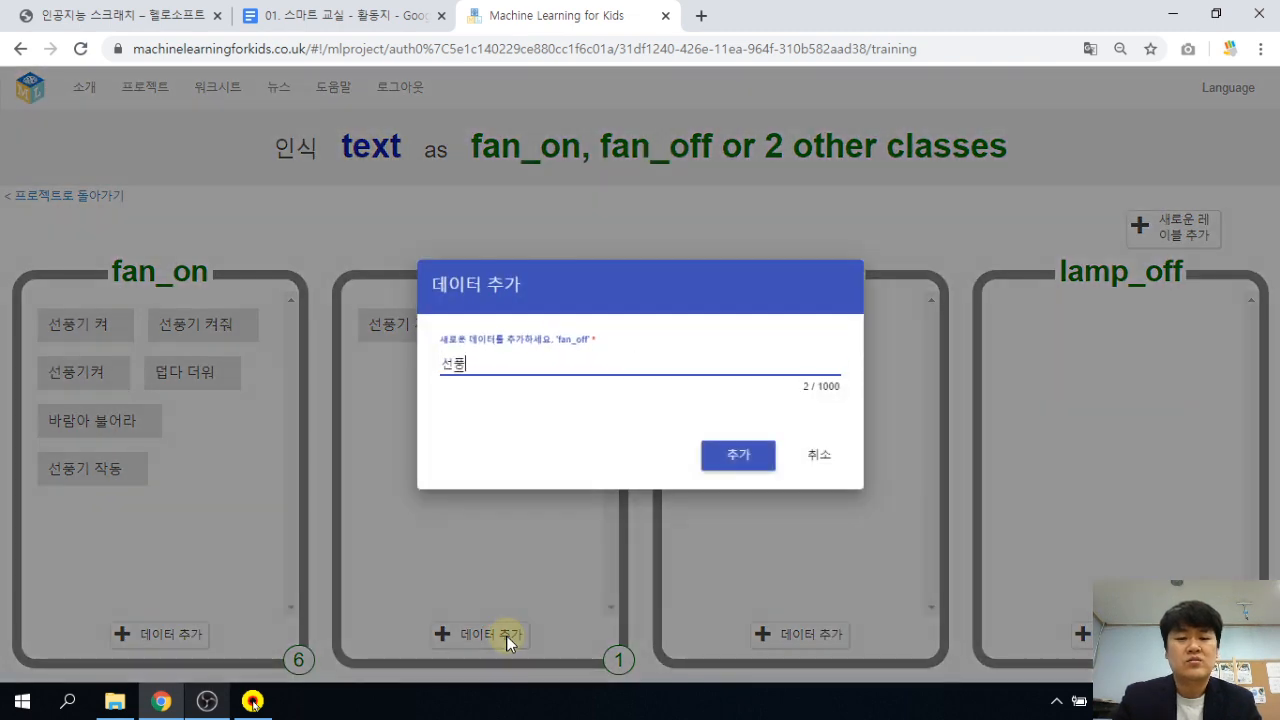
pyautogui.write('기 꺼')
pyautogui.press('Return')
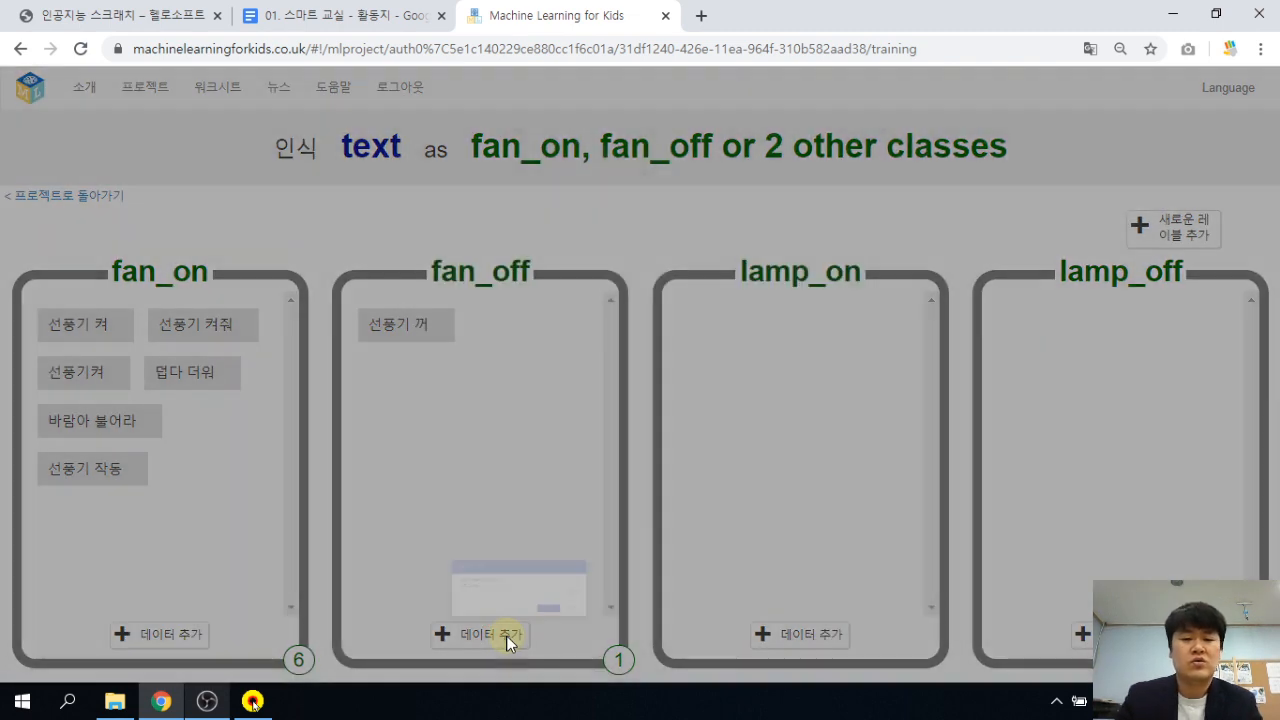
pyautogui.click(506, 635)
pyautogui.write('선풍기 꺼')
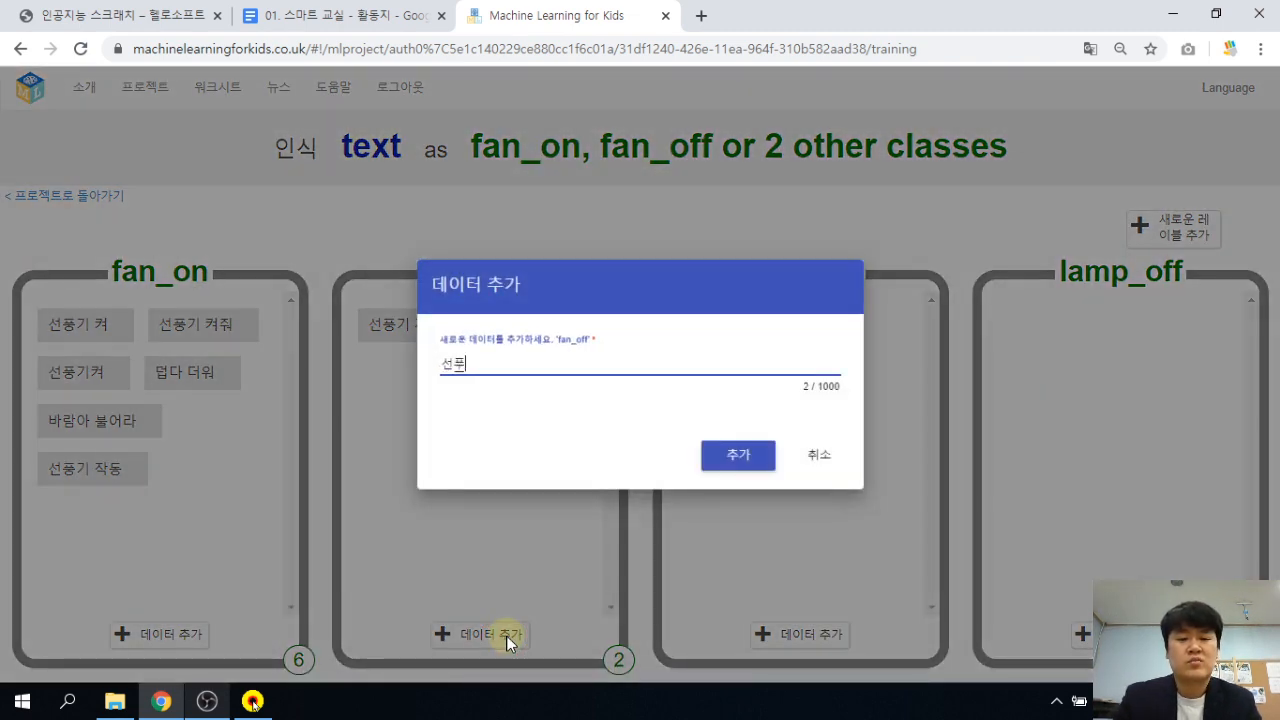
pyautogui.press('Return')
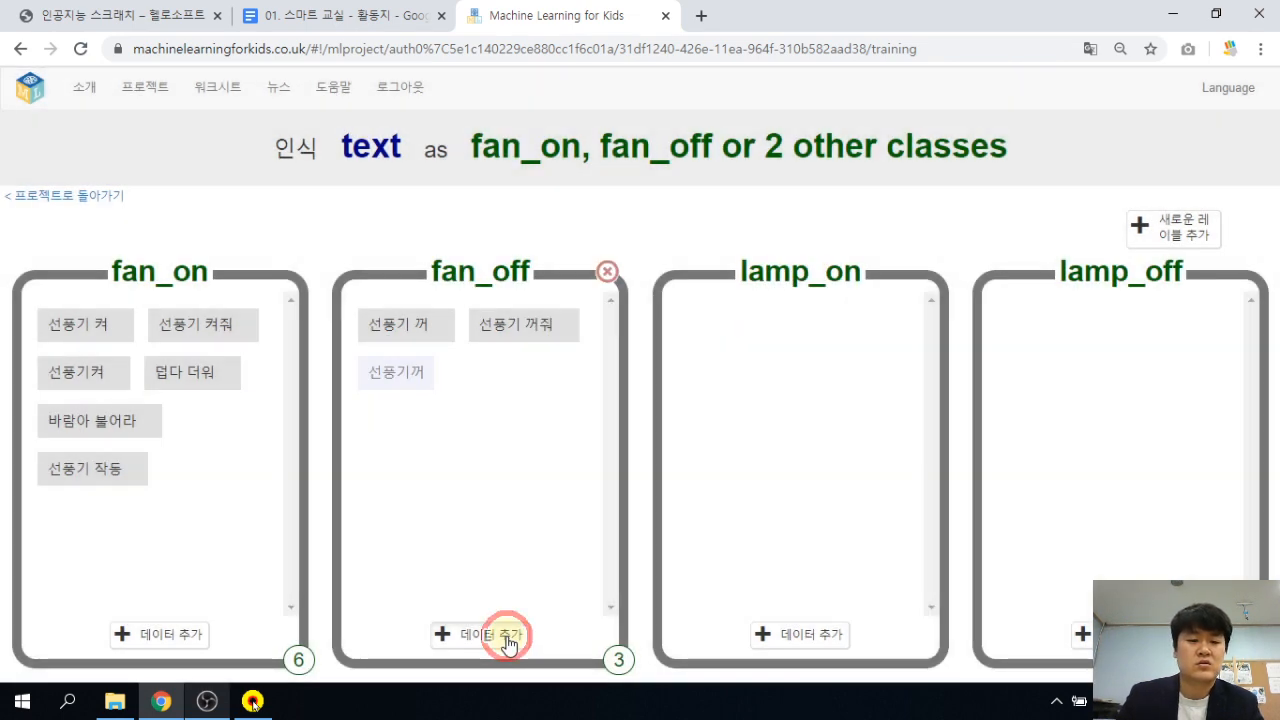
# Add 바람 그만, 바람 멈춰 and 선풍기 중지 as fan_off examples.
pyautogui.click(506, 635)
pyautogui.write('줄')
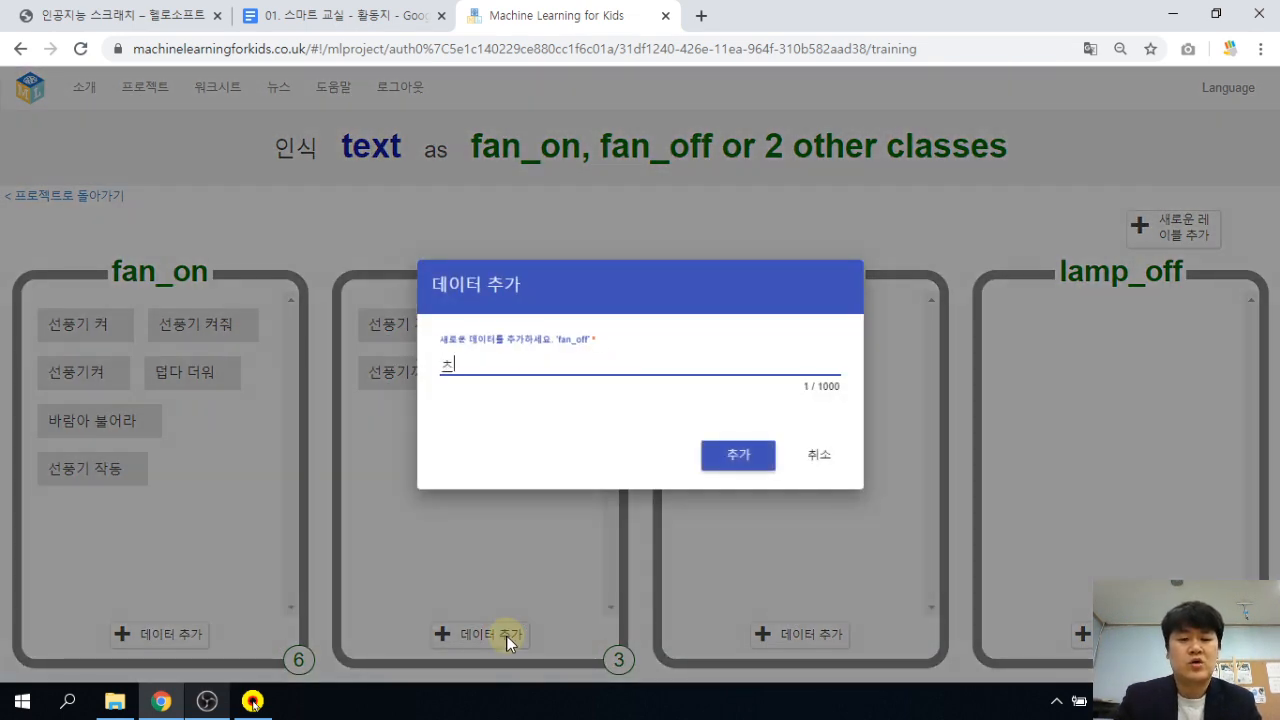
pyautogui.press('BackSpace')
pyautogui.write('바람 그만')
pyautogui.press('Return')
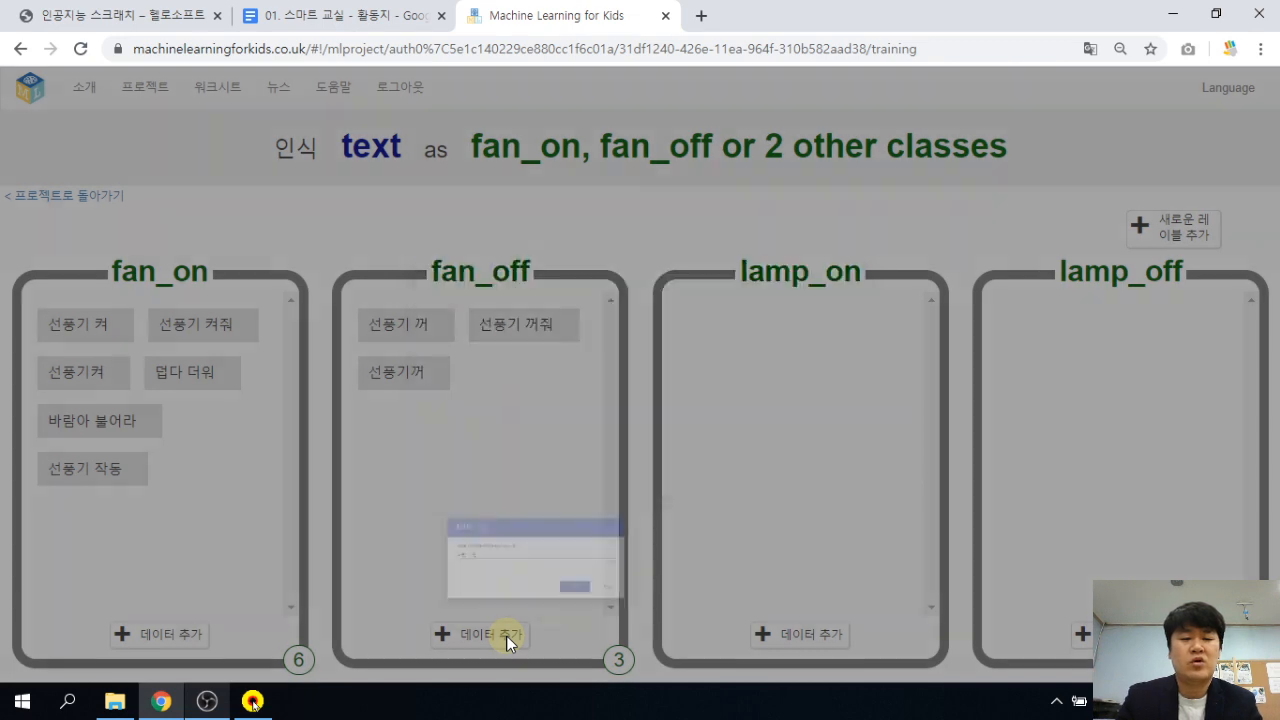
pyautogui.click(506, 635)
pyautogui.write('바람')
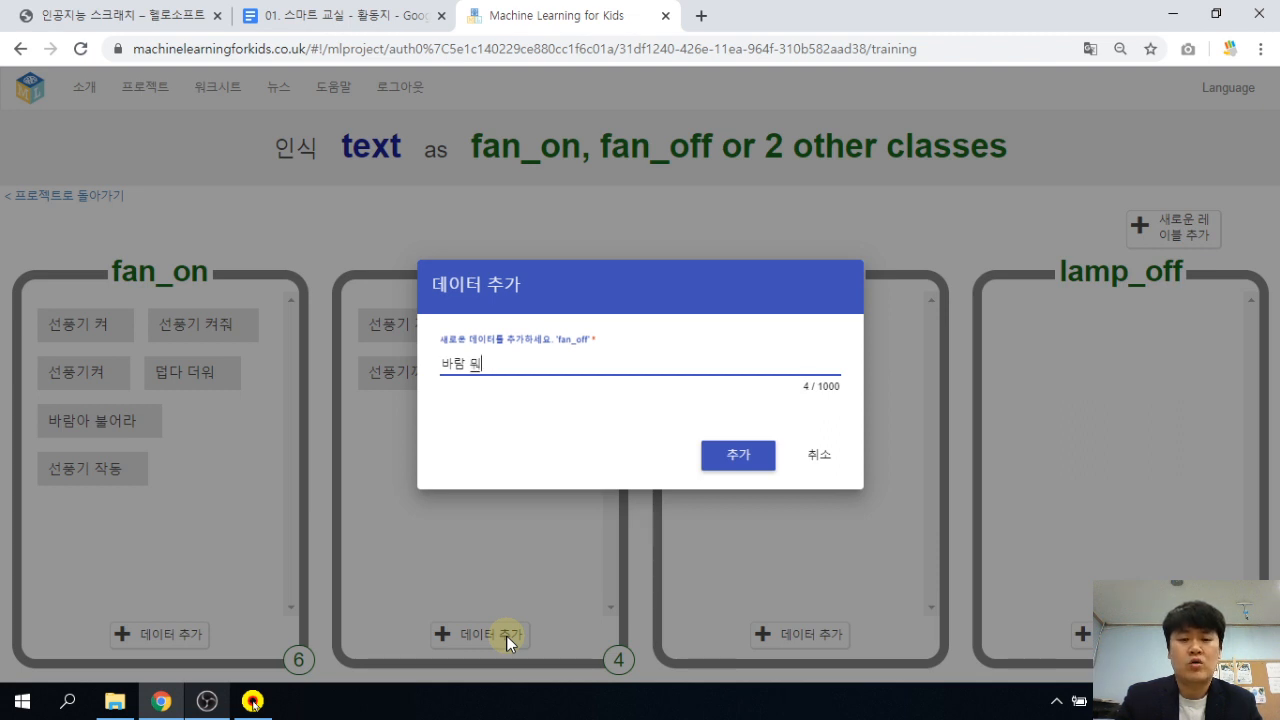
pyautogui.write('멈춰')
pyautogui.press('Return')
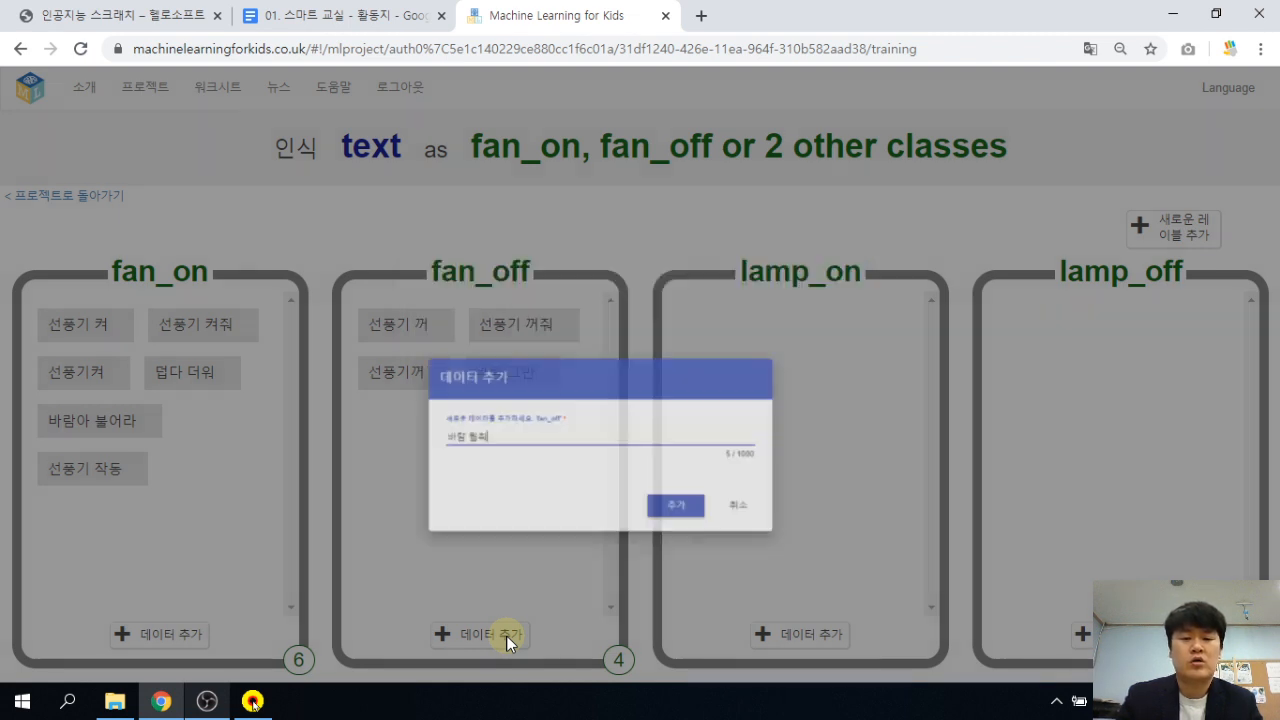
pyautogui.click(506, 635)
pyautogui.write('선')
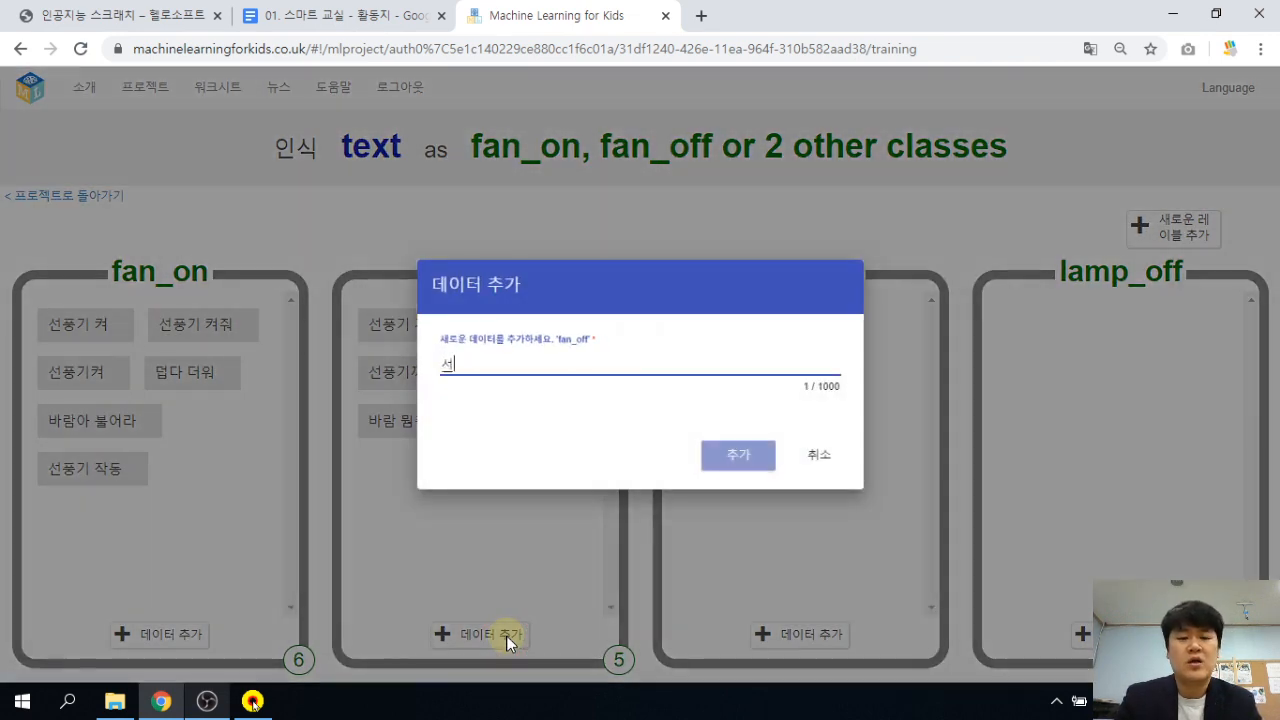
pyautogui.write('풍기 중지')
pyautogui.press('Return')
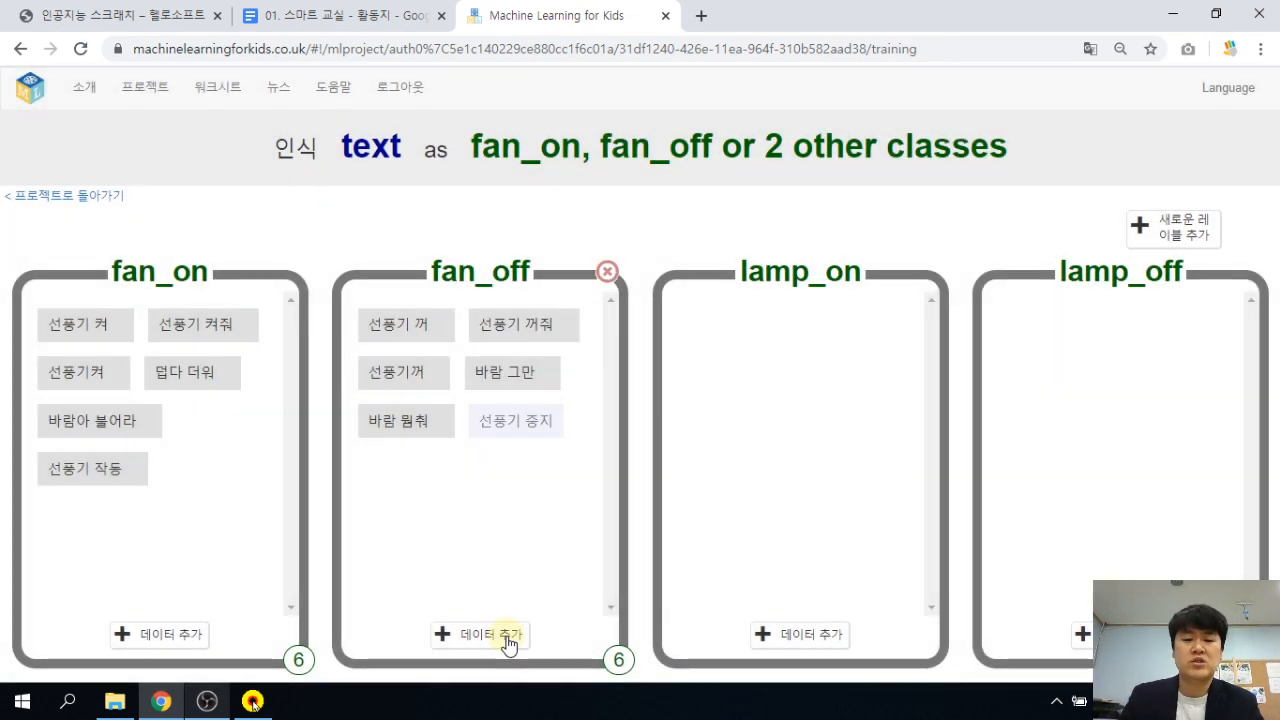
pyautogui.click(806, 640)
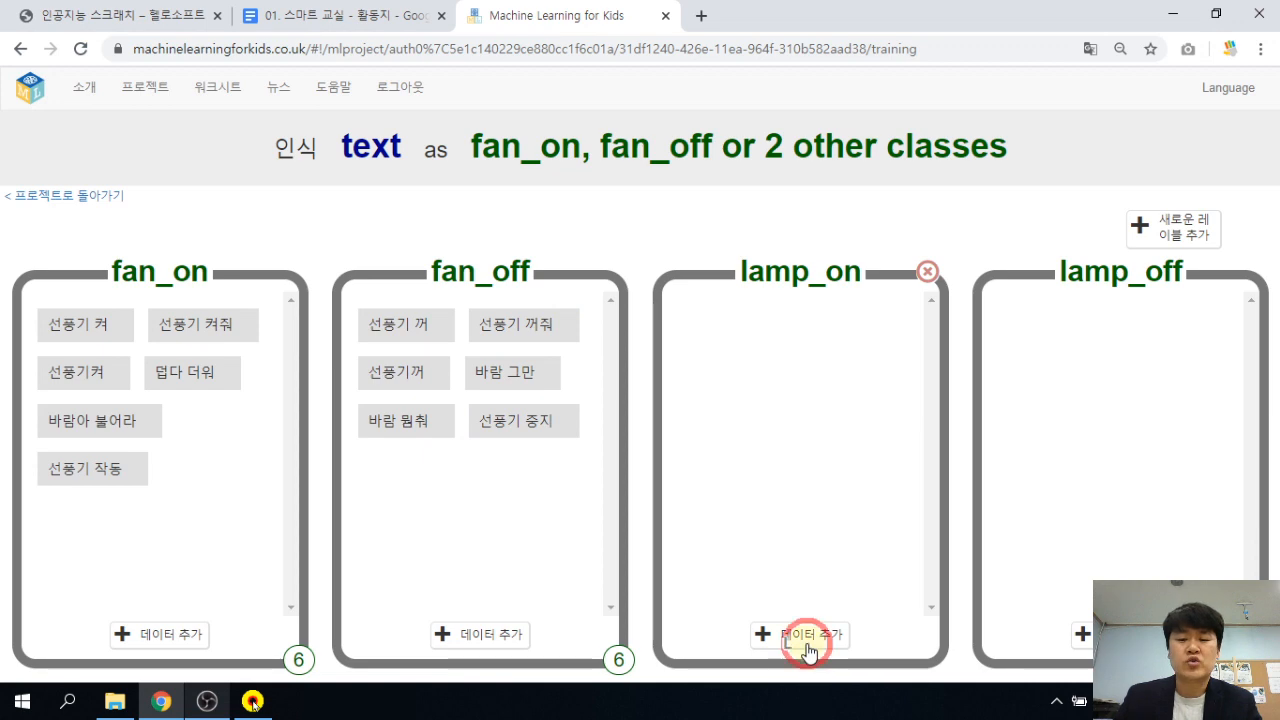
# Add 조명 켜, 조명 켜줘 and 불 켜 as lamp_on examples.
pyautogui.write('조명 켜')
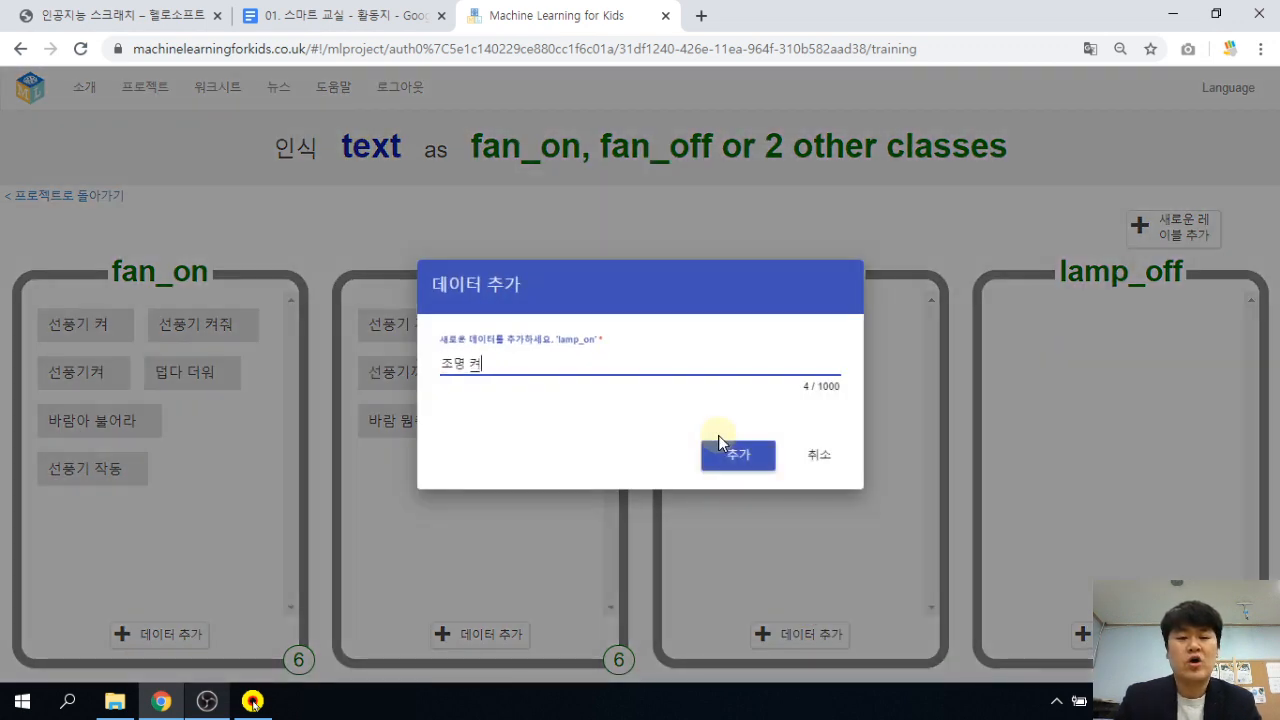
pyautogui.press('Return')
pyautogui.click(843, 638)
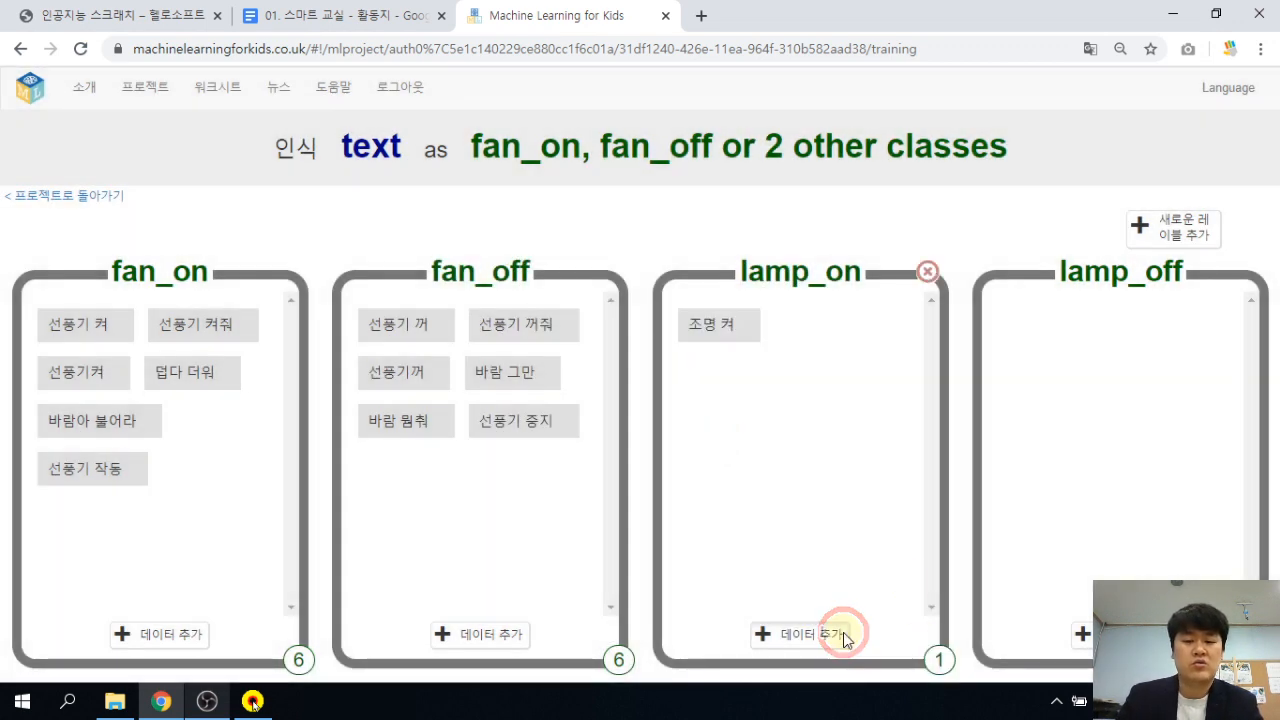
pyautogui.write('조명 켜')
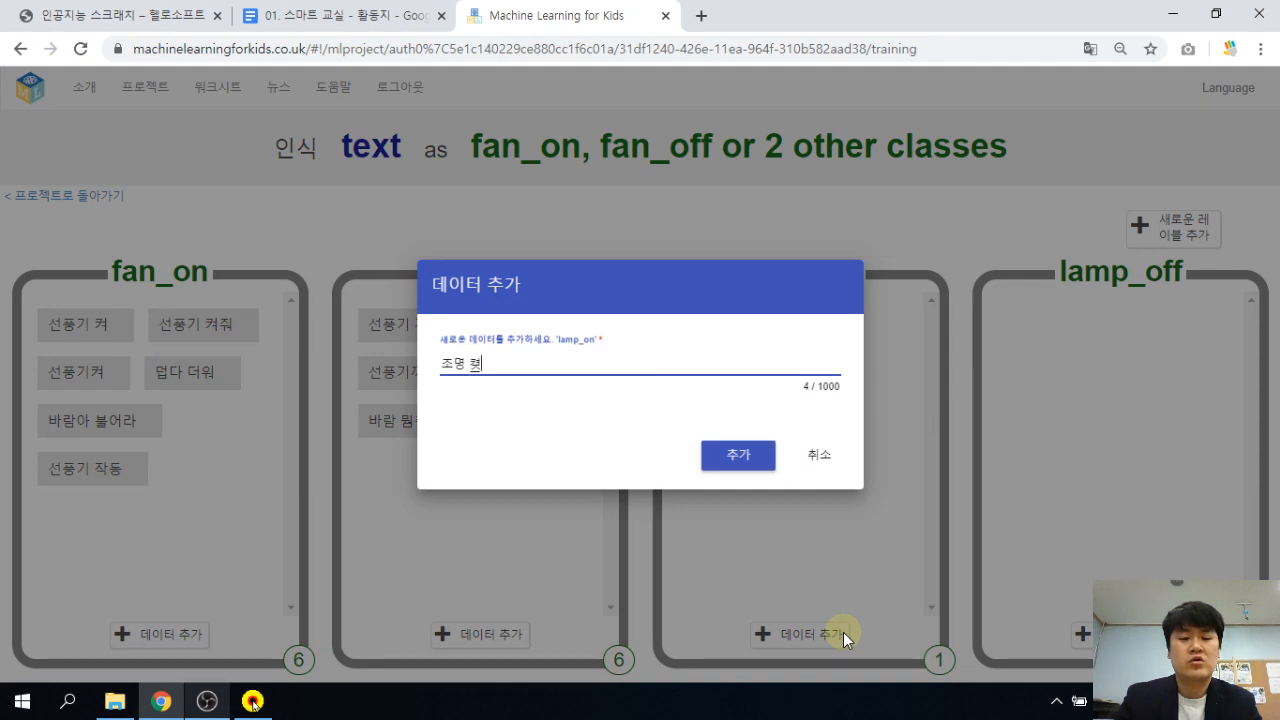
pyautogui.write('줘')
pyautogui.press('Return')
pyautogui.click(832, 638)
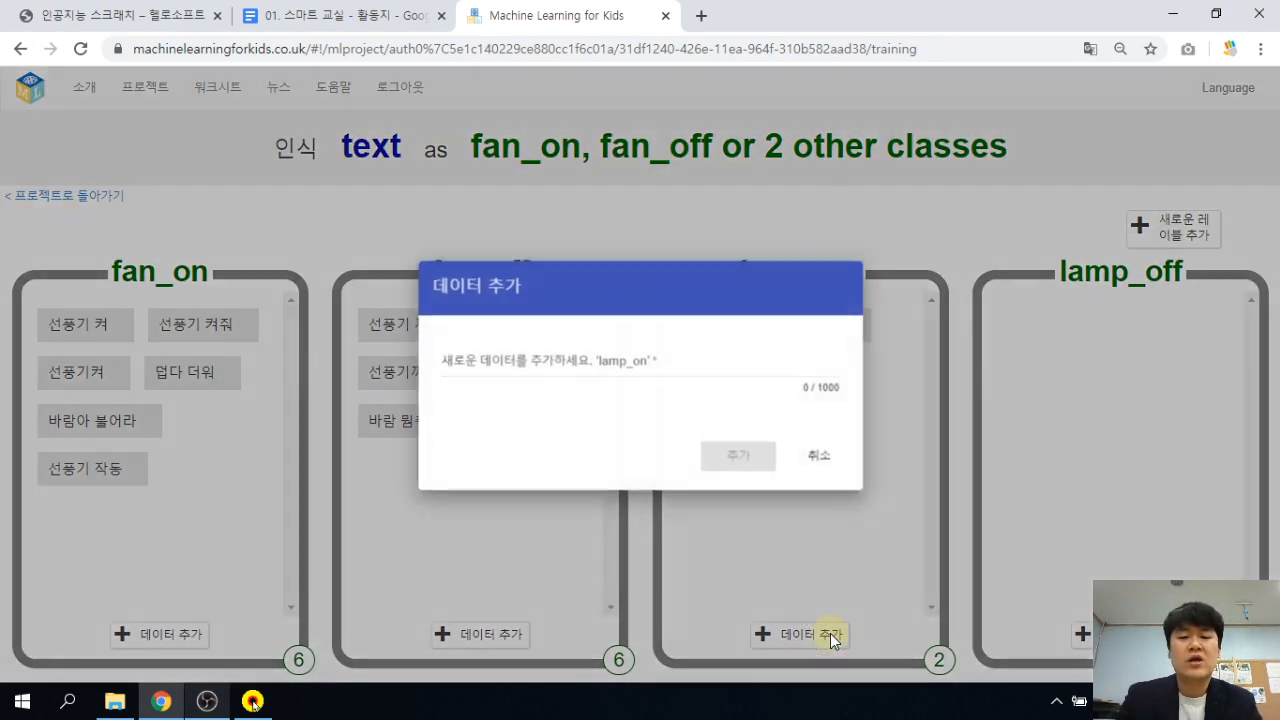
pyautogui.write('조명')
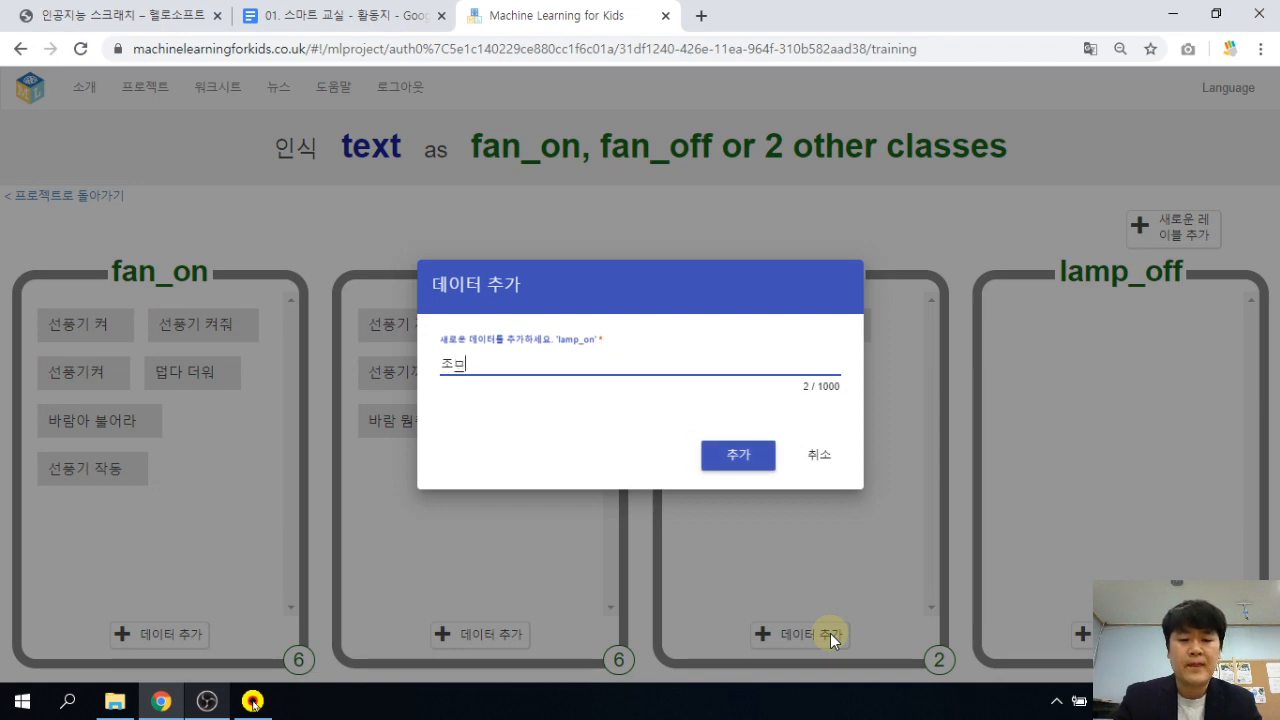
pyautogui.press('BackSpace')
pyautogui.press('BackSpace')
pyautogui.write('불 켜')
pyautogui.press('Return')
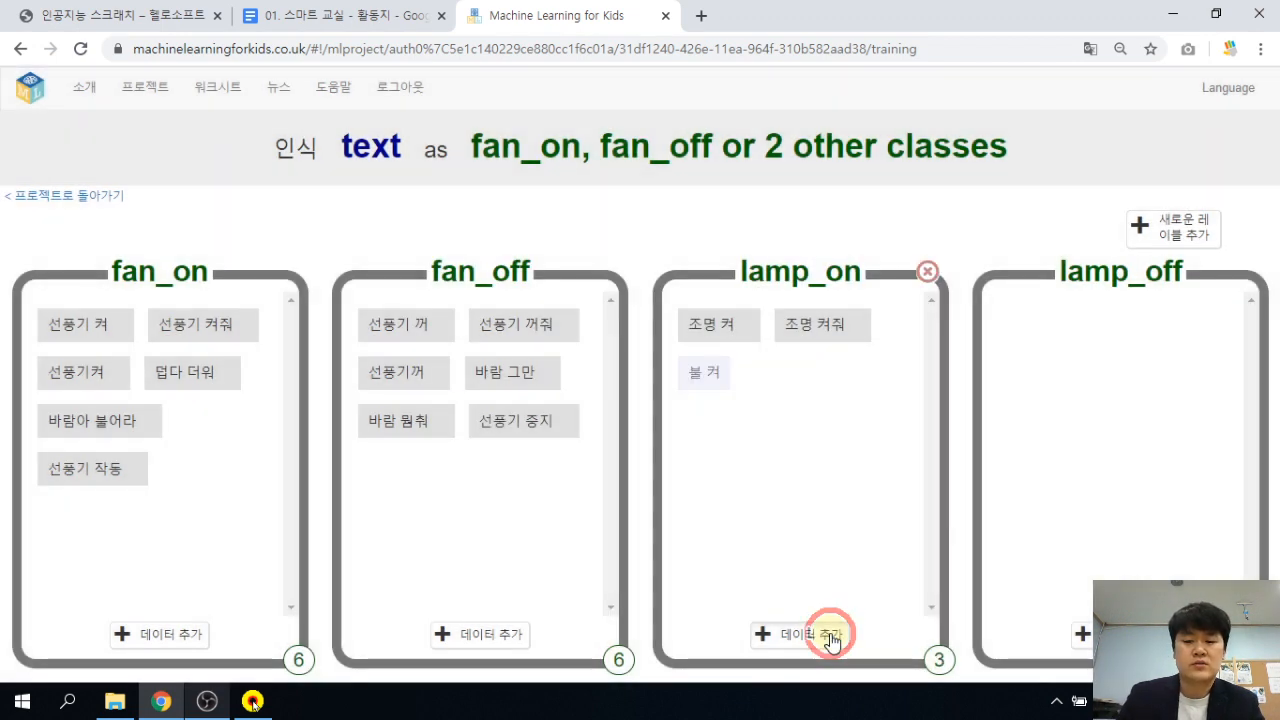
# Add 불 꺼, 너무 어둡다 and 시야 to lamp_on, completing its six examples.
pyautogui.click(830, 636)
pyautogui.write('불')
pyautogui.press('Escape')
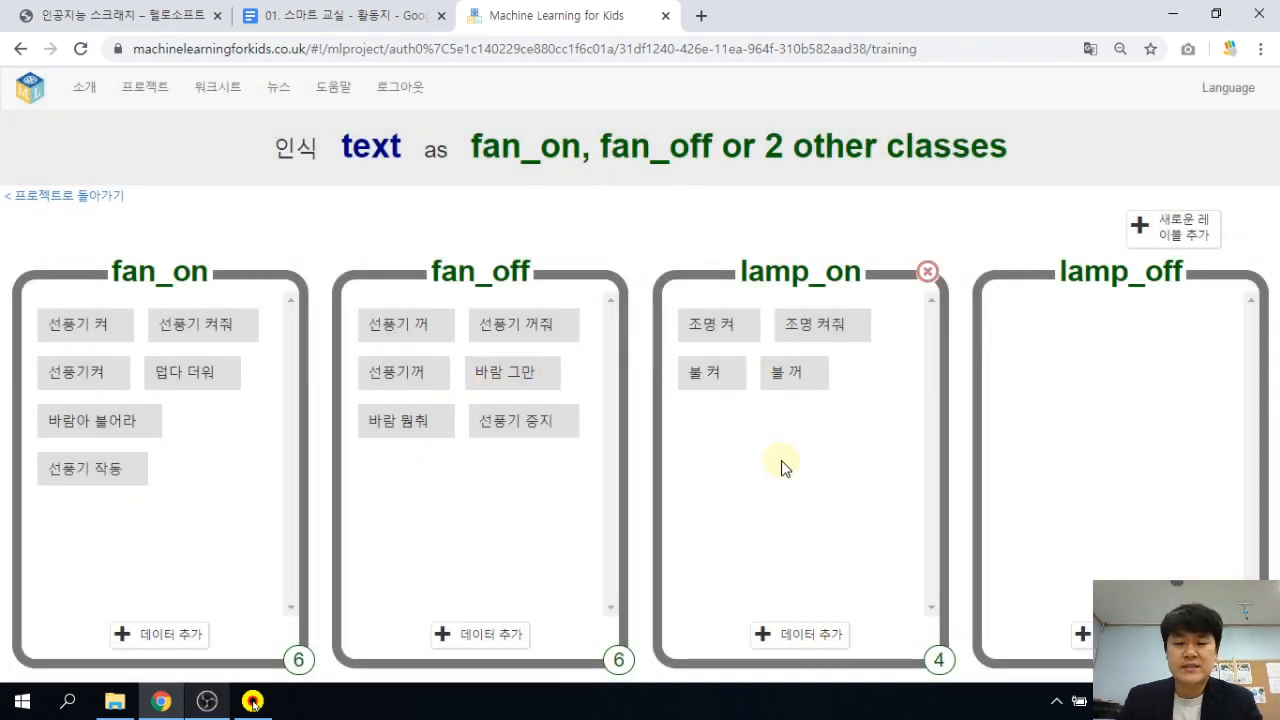
pyautogui.click(811, 636)
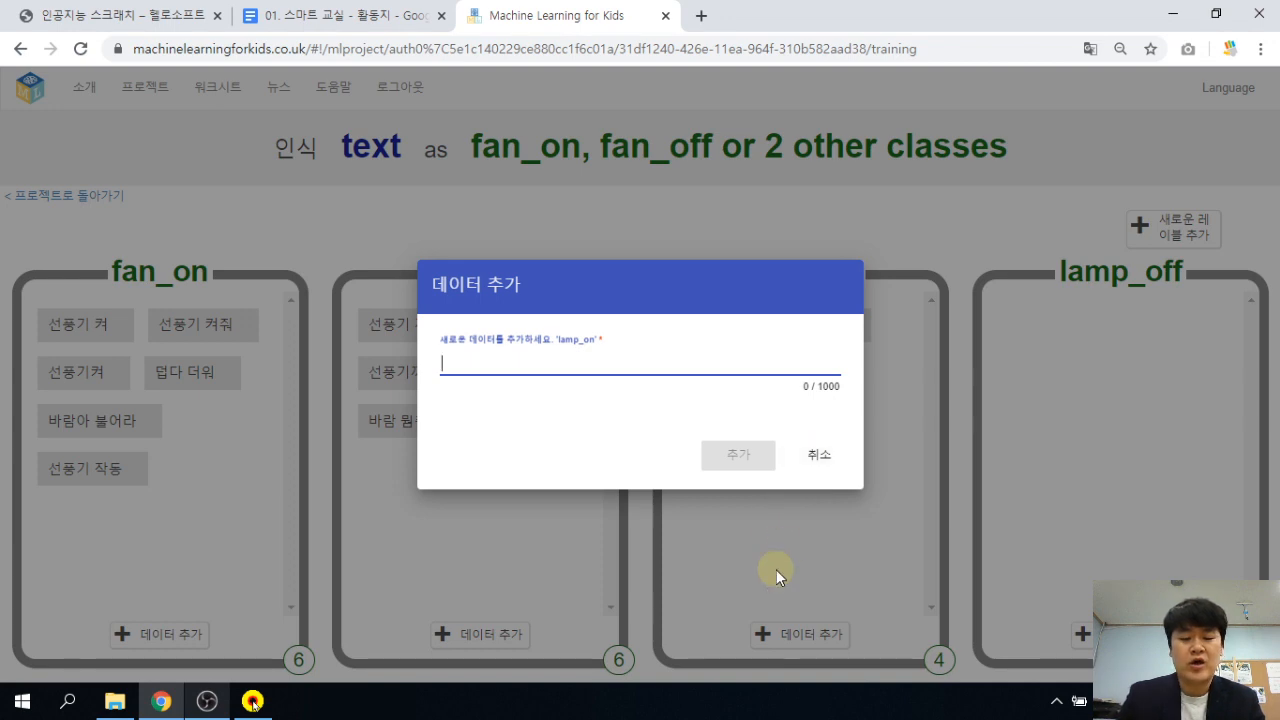
pyautogui.write('너무 어둡')
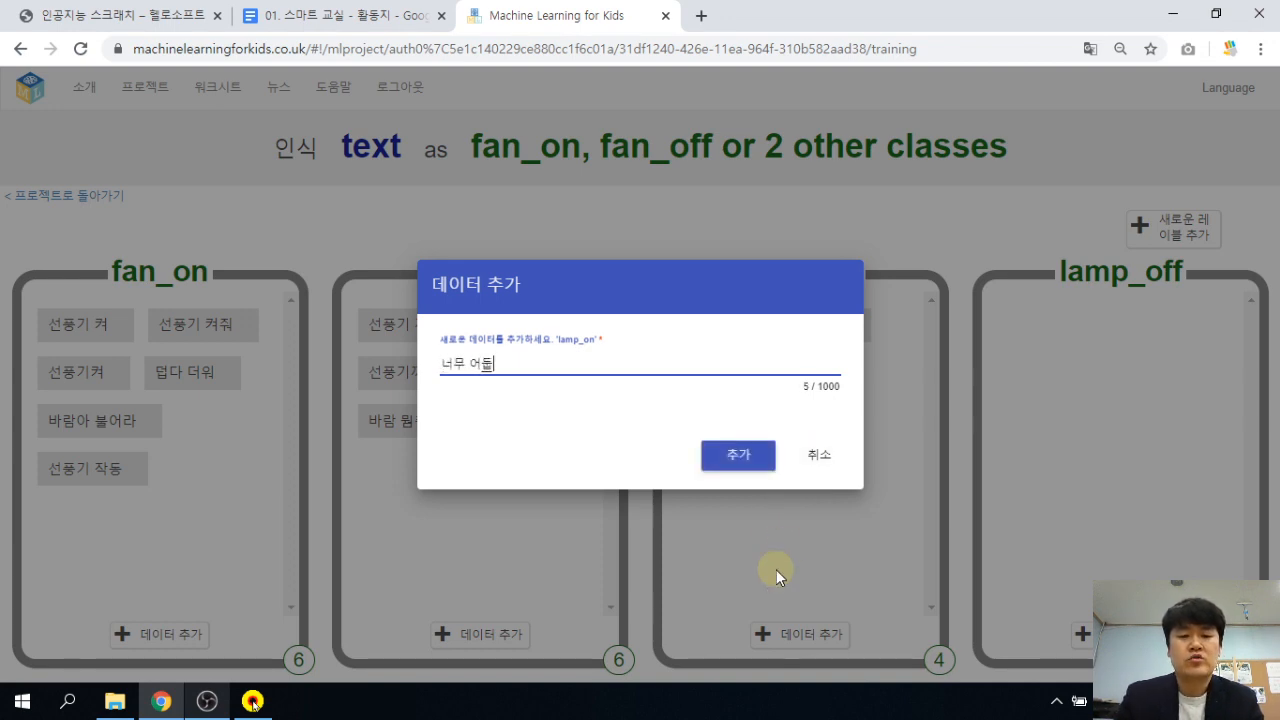
pyautogui.write('다')
pyautogui.press('Return')
pyautogui.click(833, 633)
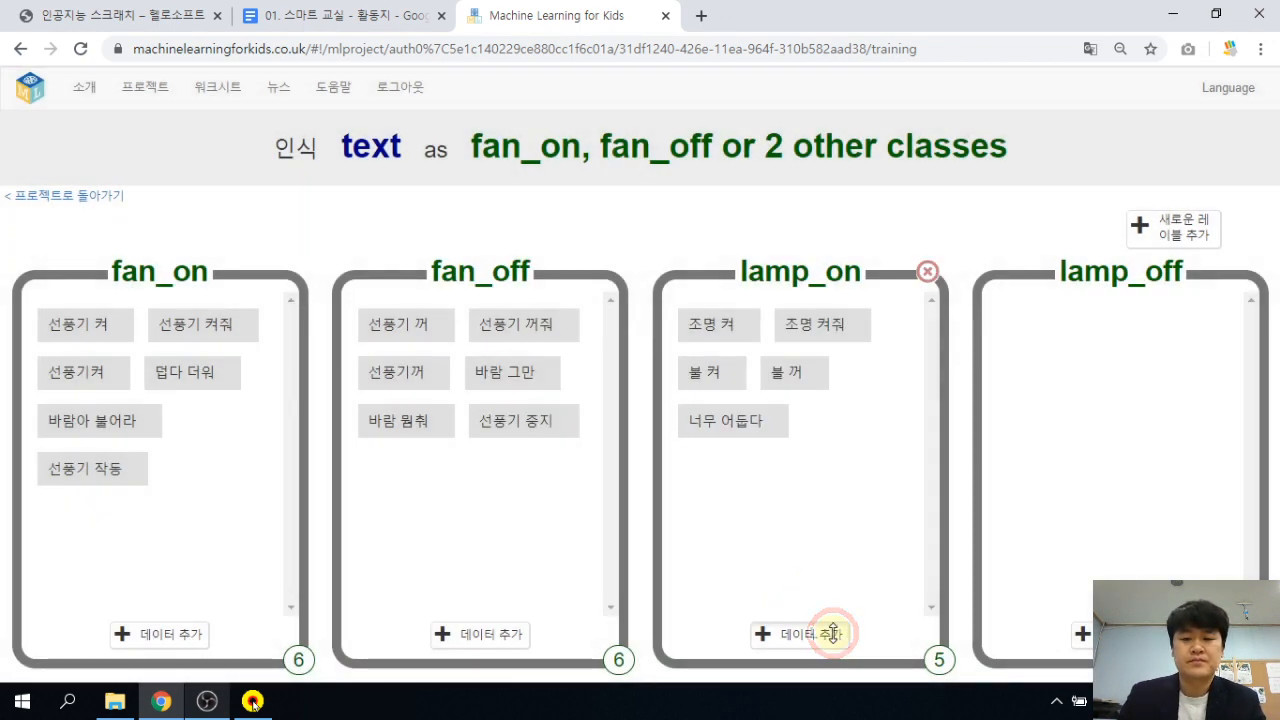
pyautogui.write('ㅂ')
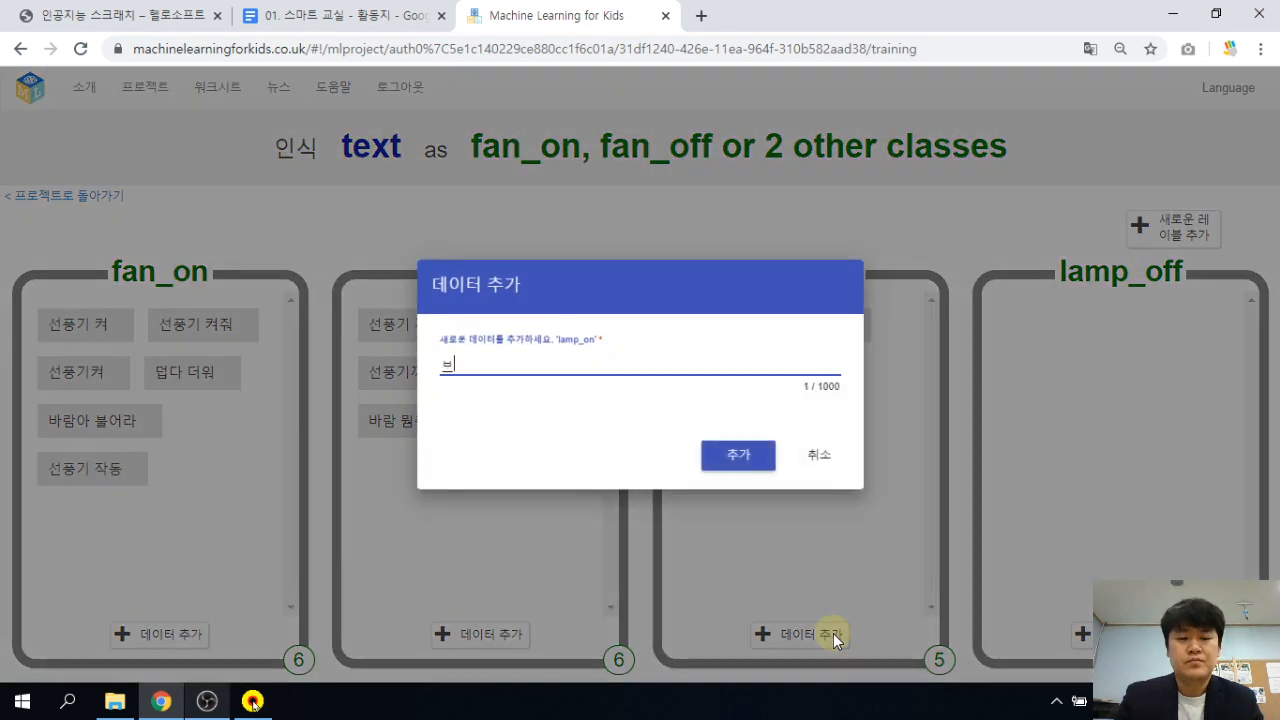
pyautogui.press('BackSpace')
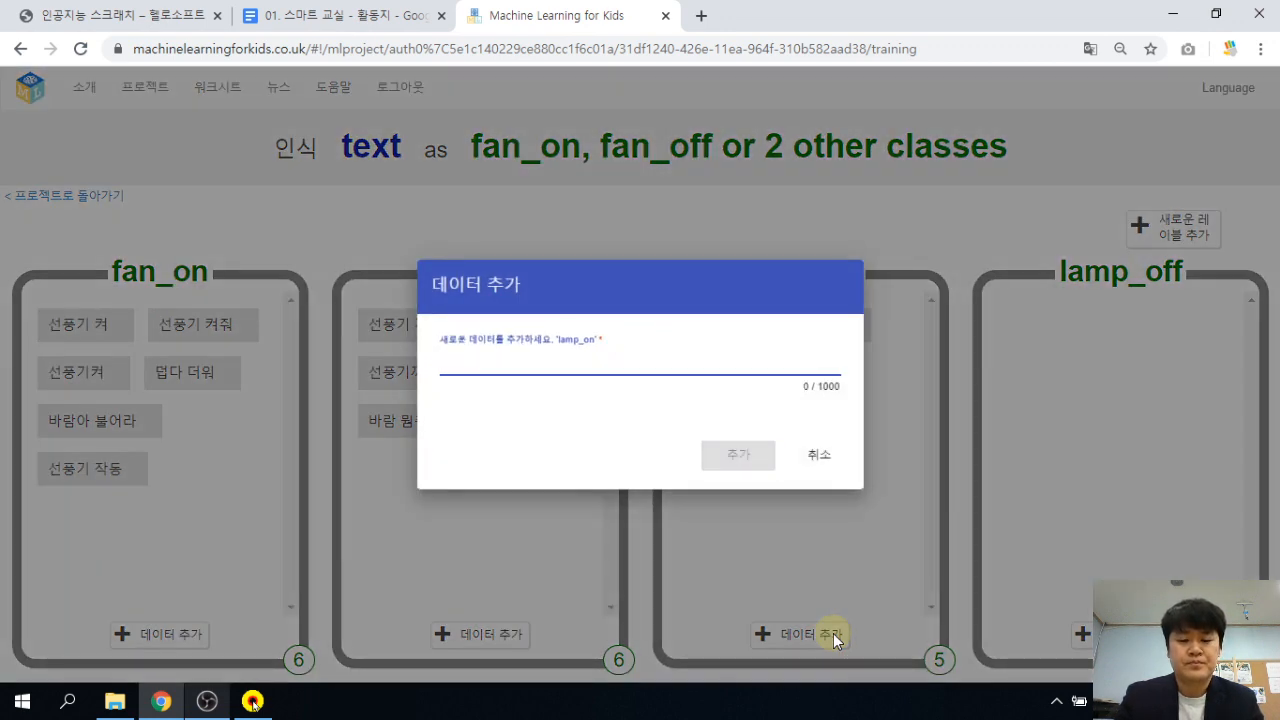
pyautogui.write('시야')
pyautogui.press('Return')
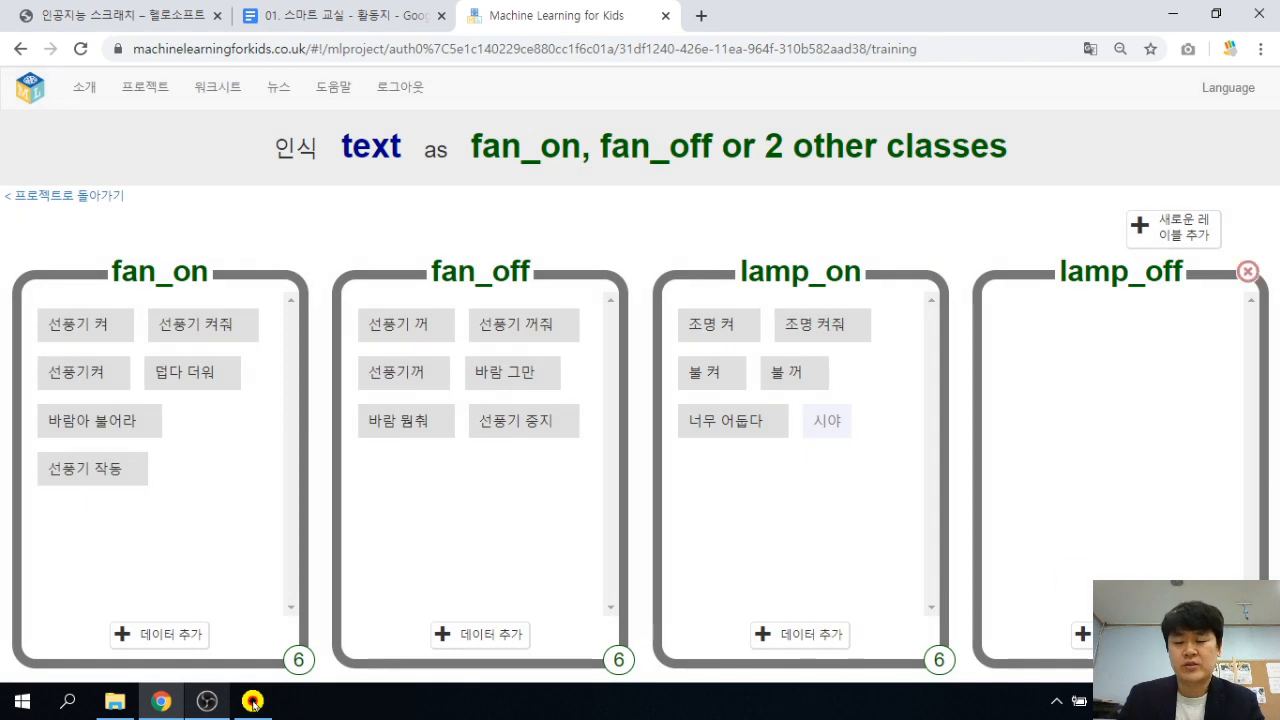
# Add 조명 꺼 and 조명 꺼줘 as lamp_off examples.
pyautogui.click(1085, 634)
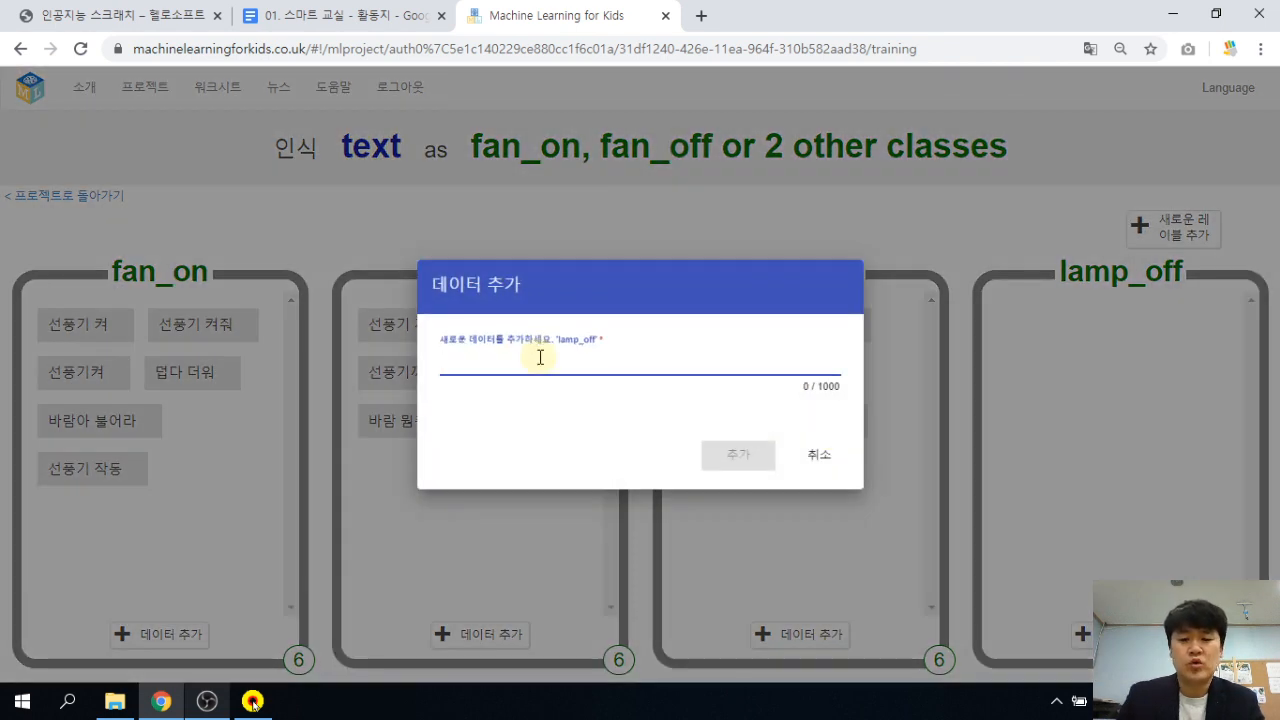
pyautogui.write('조명 꺼')
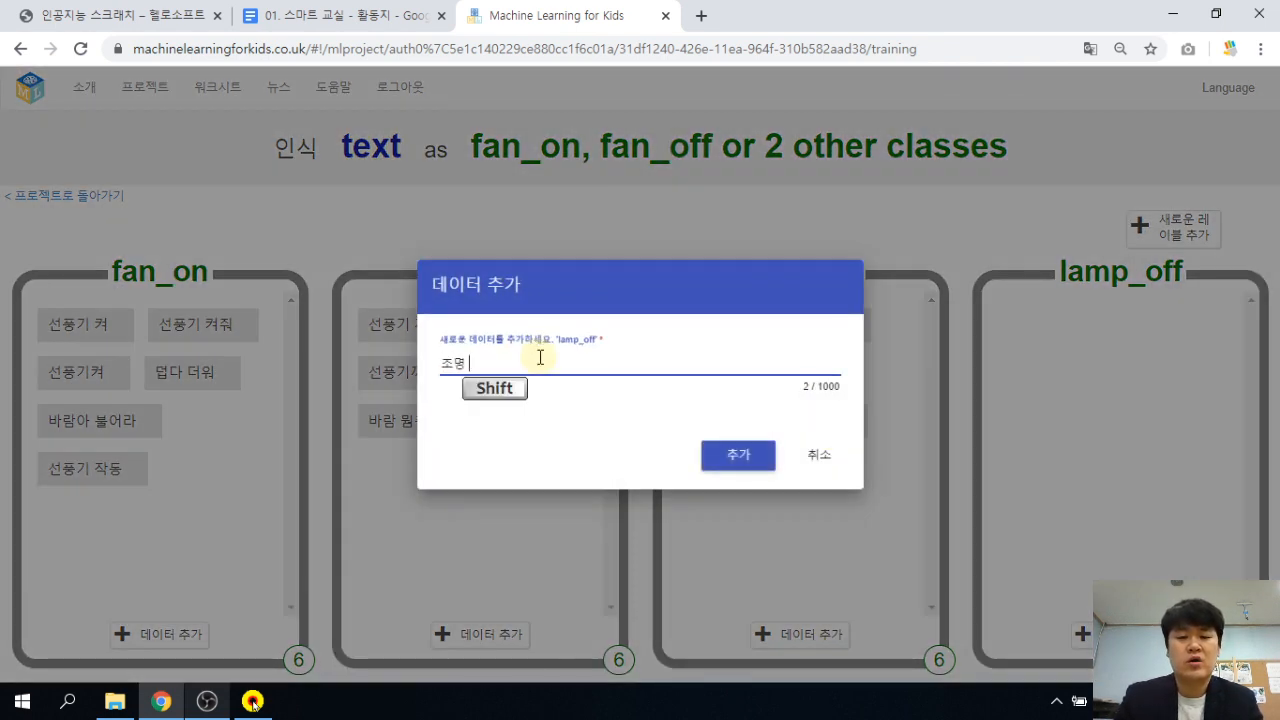
pyautogui.press('Return')
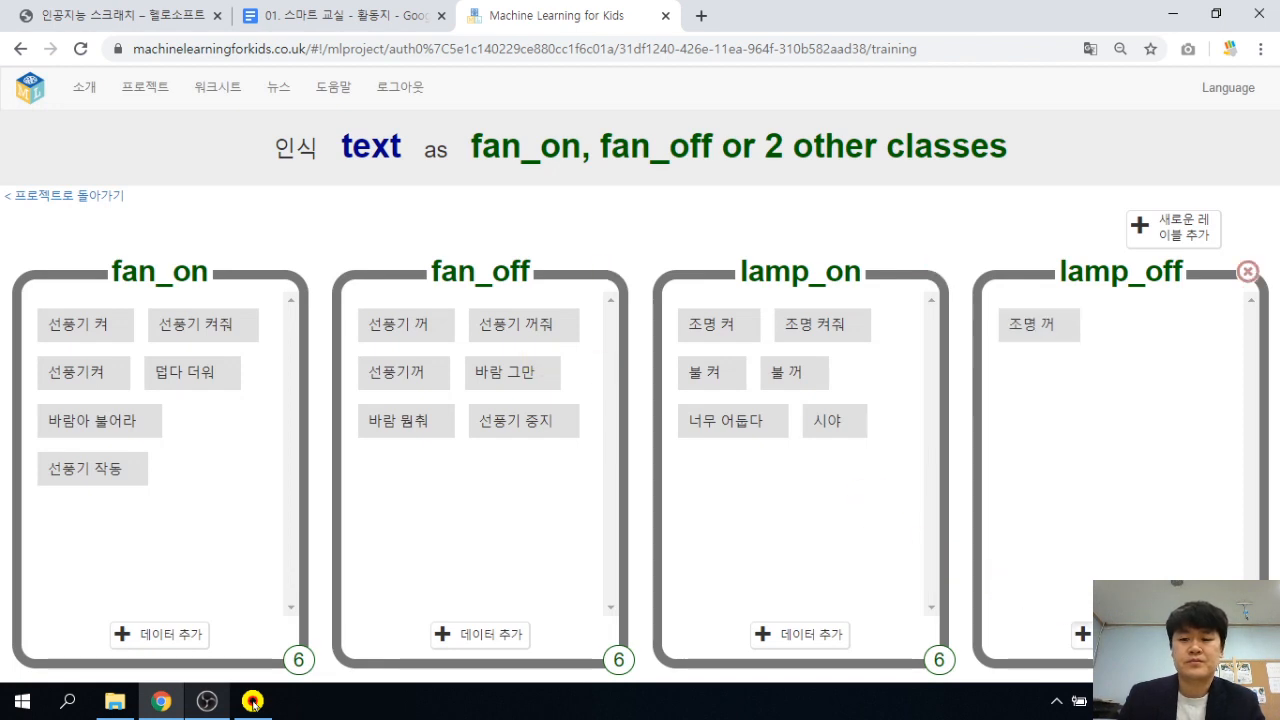
pyautogui.click(1085, 634)
pyautogui.write('불')
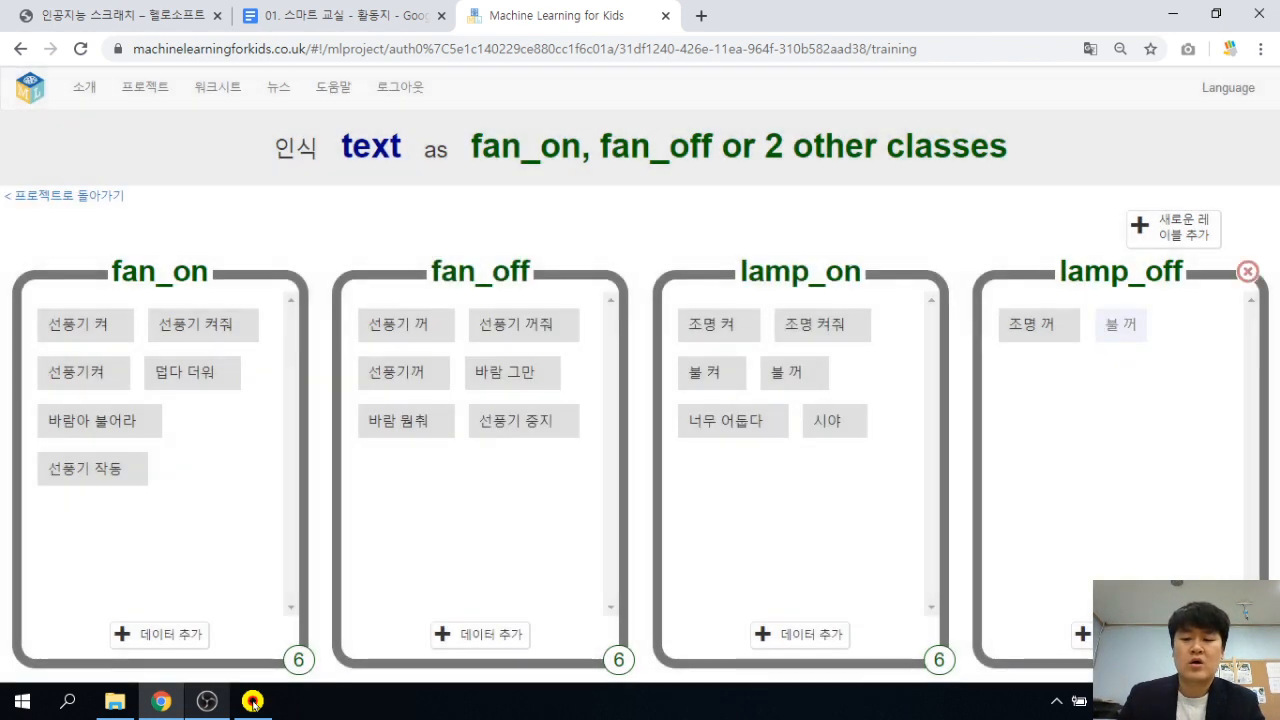
pyautogui.write('조명 꺼')
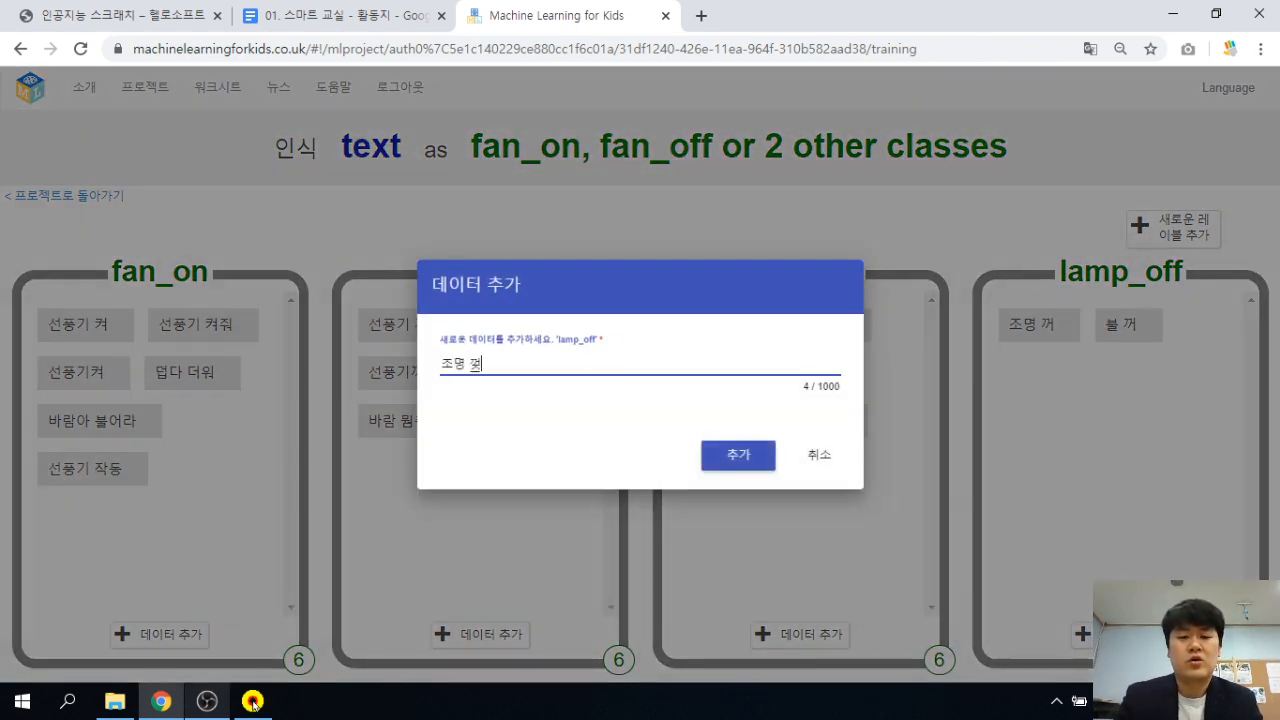
pyautogui.write('져')
pyautogui.press('Return')
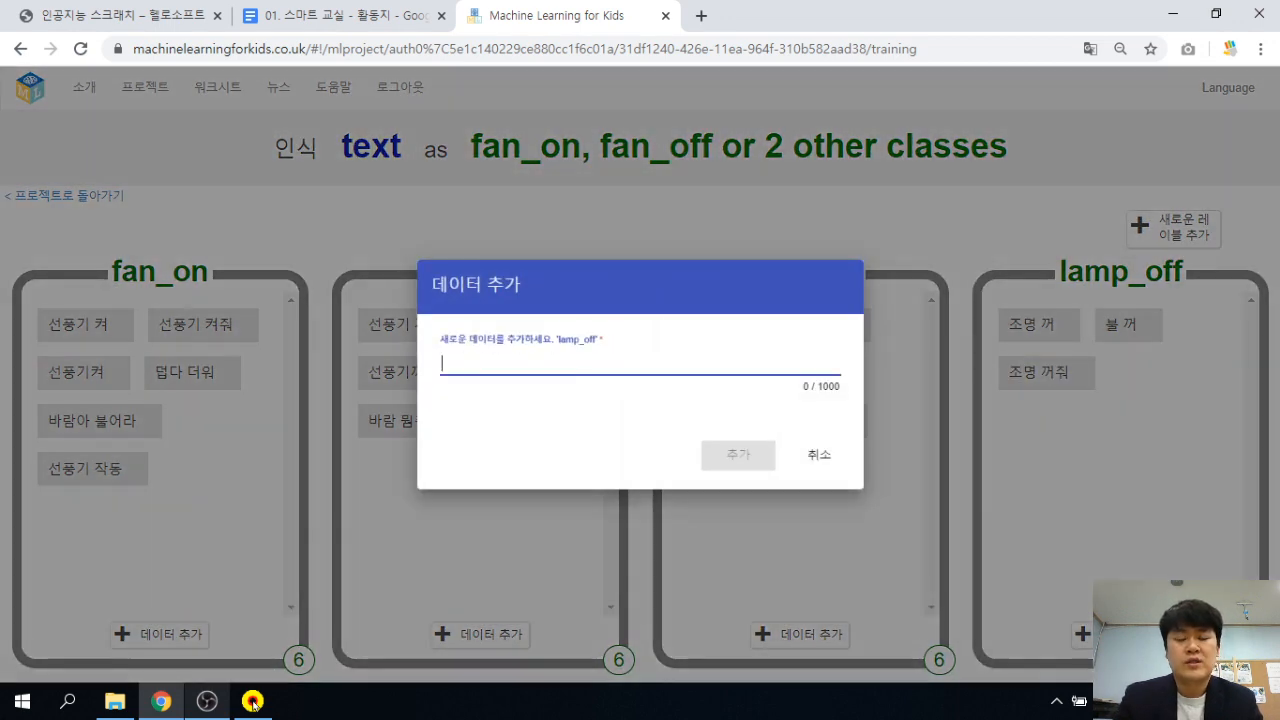
# Add 불 꺼줘, 너무 밝아 and 어둡게 to the lamp_off examples.
pyautogui.write('불')
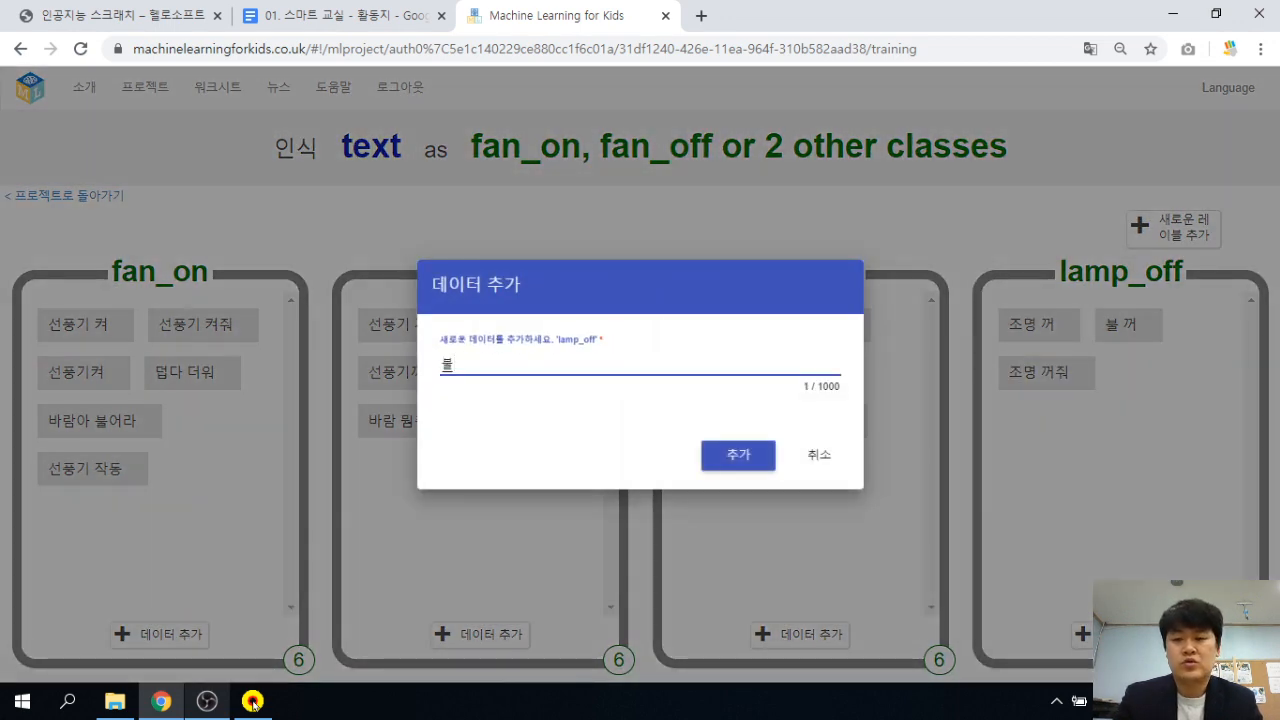
pyautogui.press('BackSpace')
pyautogui.write('불 끄')
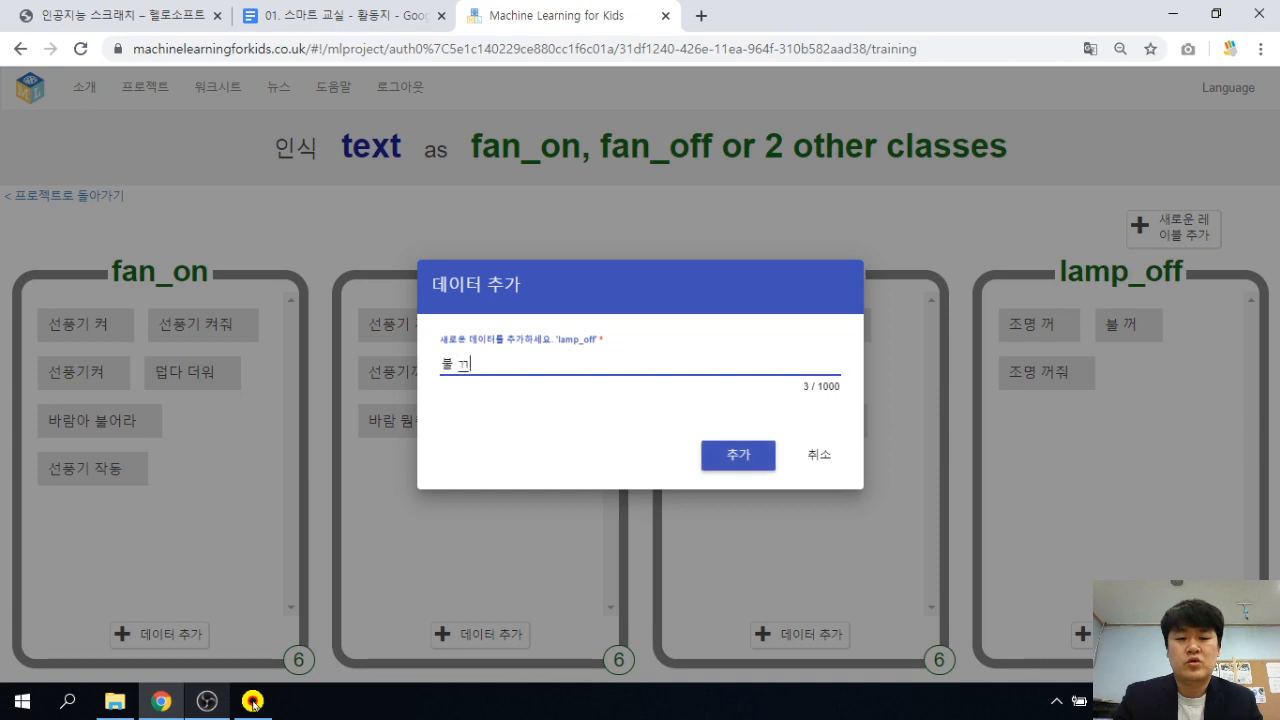
pyautogui.write('줘')
pyautogui.press('Return')
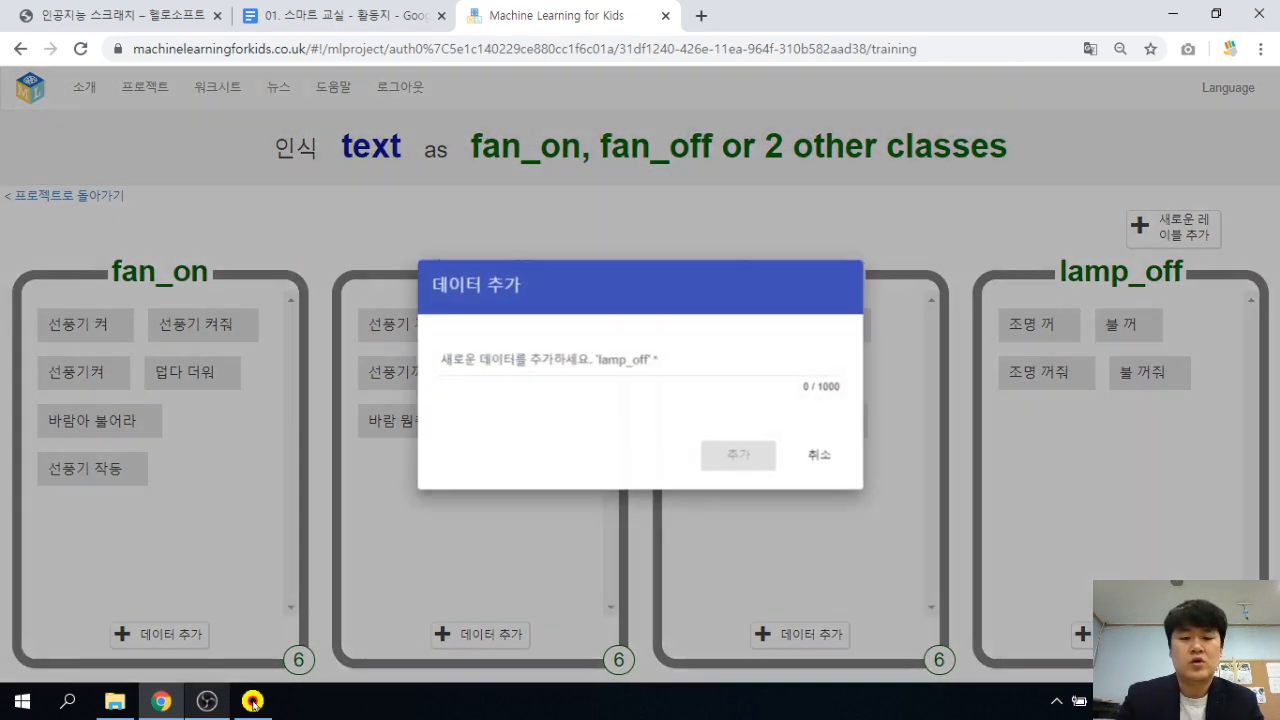
pyautogui.write('너무 밝다')
pyautogui.press('Return')
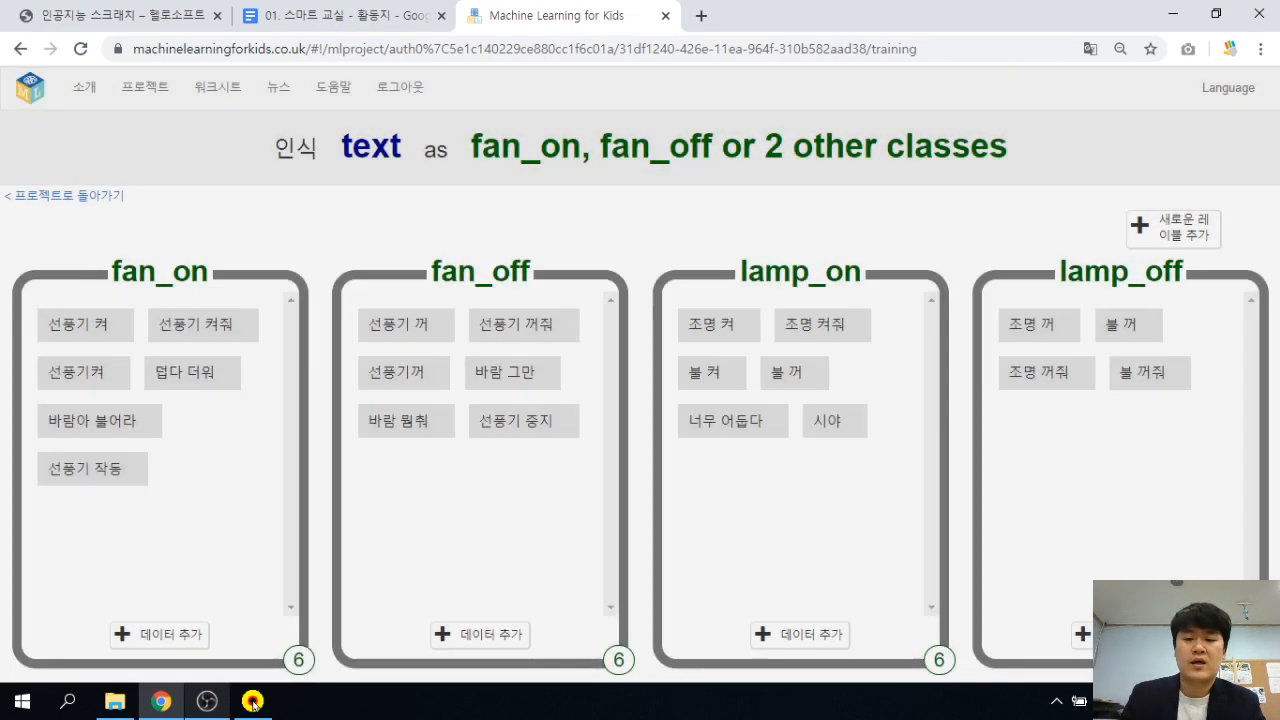
pyautogui.click(1120, 634)
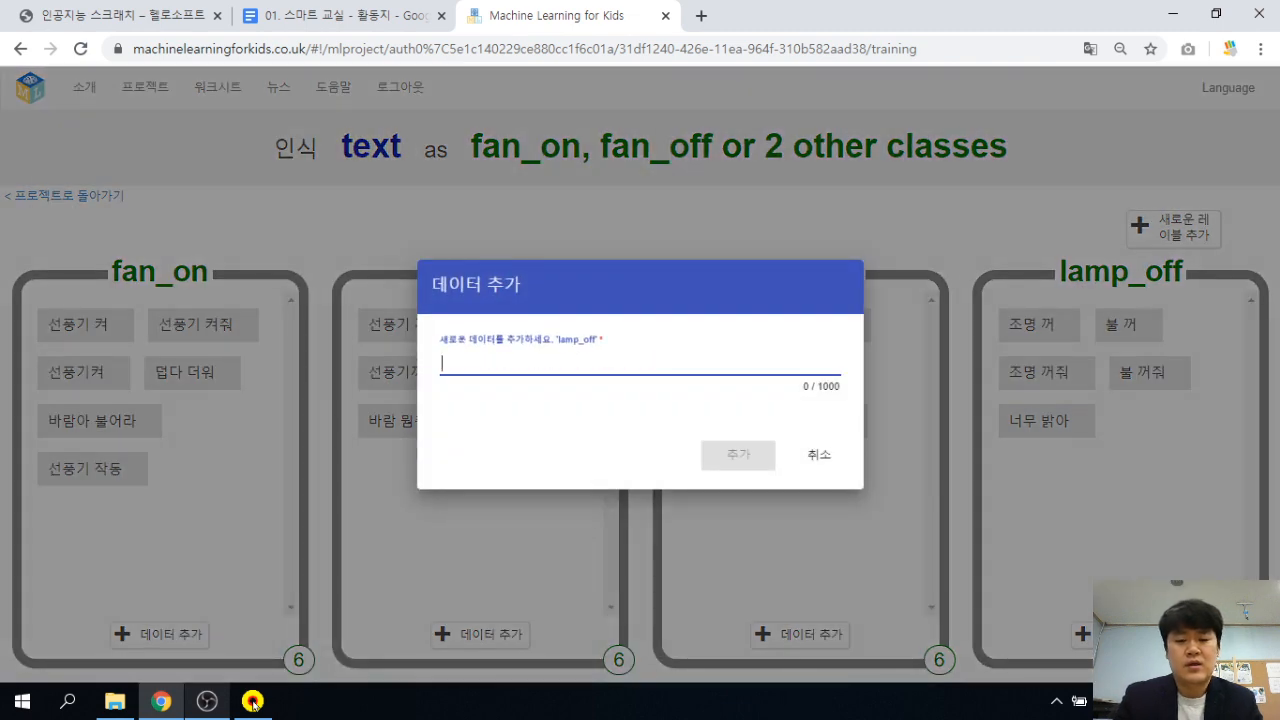
pyautogui.write('어둡게')
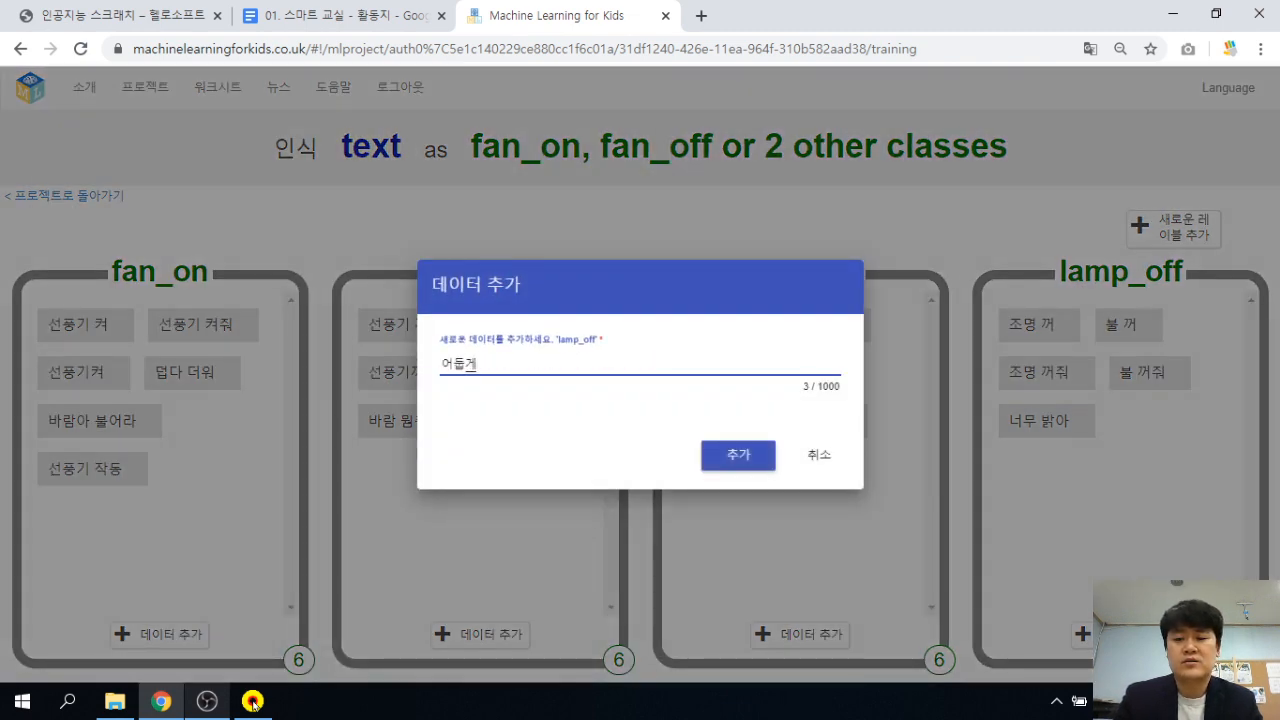
pyautogui.press('Return')
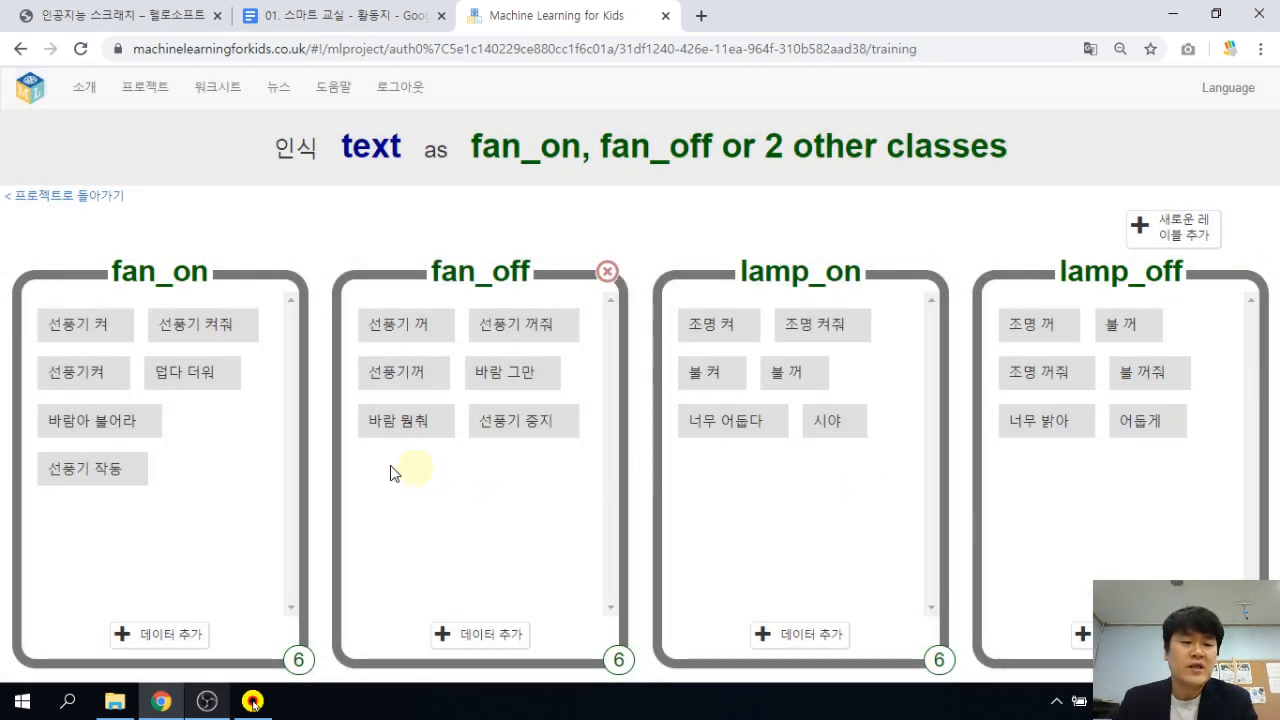
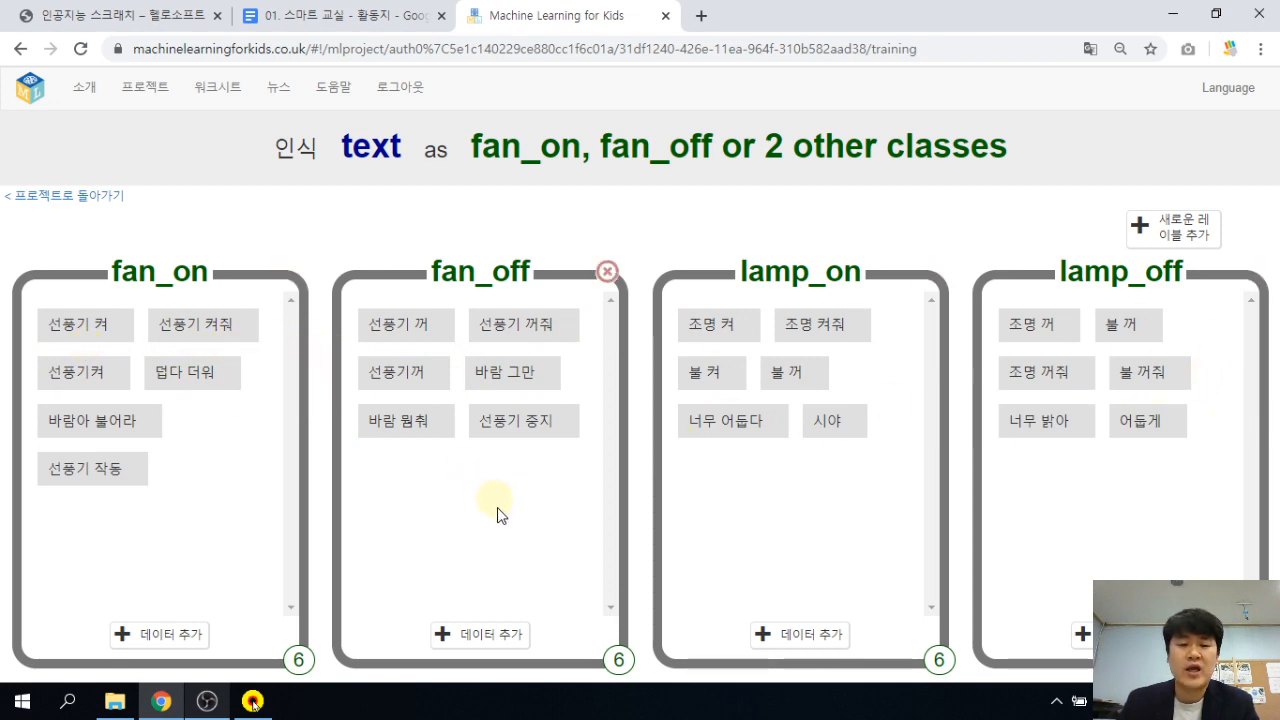
# Go back to the SmartClassroom project and start training a new model on the fan and lamp examples.
pyautogui.click(61, 198)
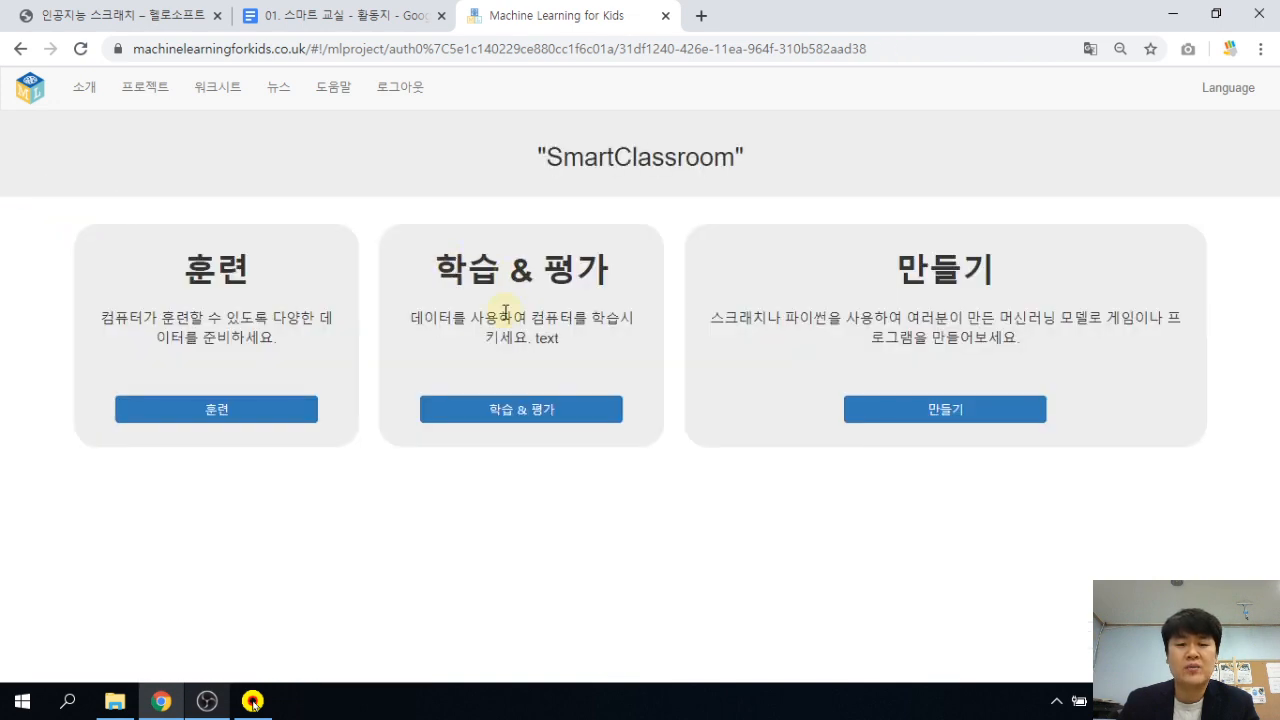
pyautogui.moveTo(453, 268); pyautogui.dragTo(566, 283)
pyautogui.click(566, 283)
pyautogui.click(545, 411)
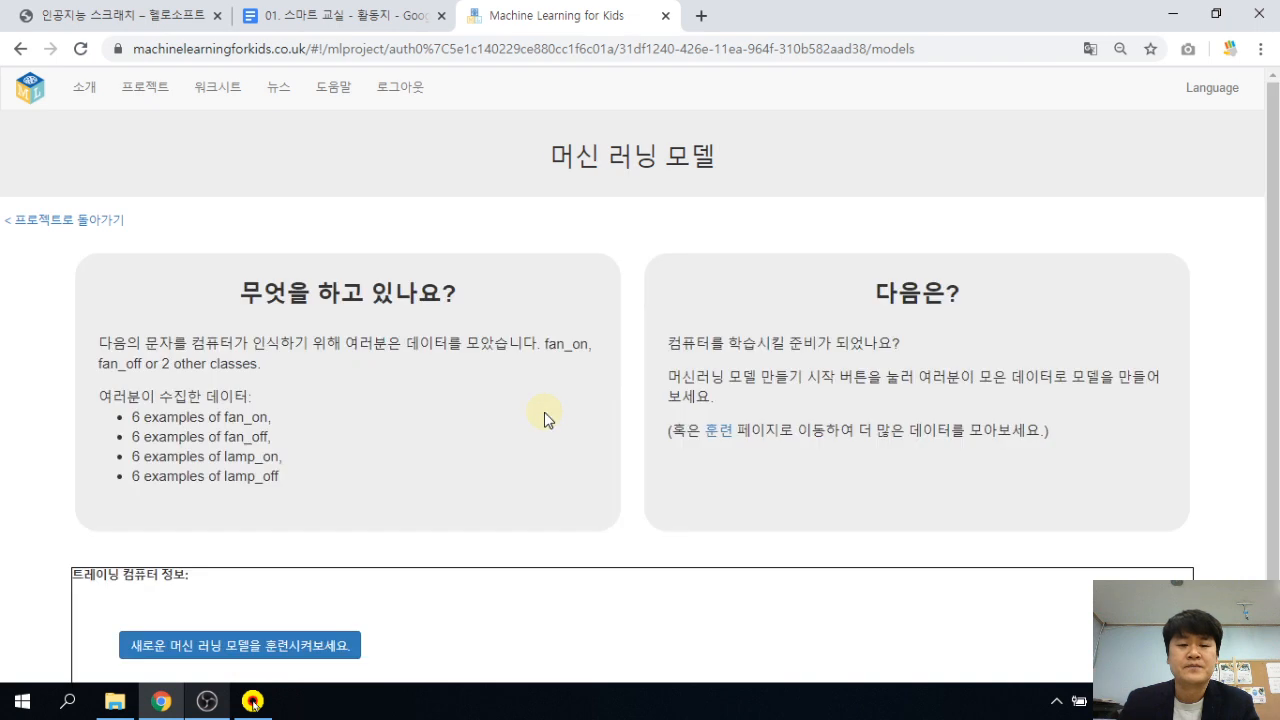
pyautogui.scroll(-1, 366, 437)
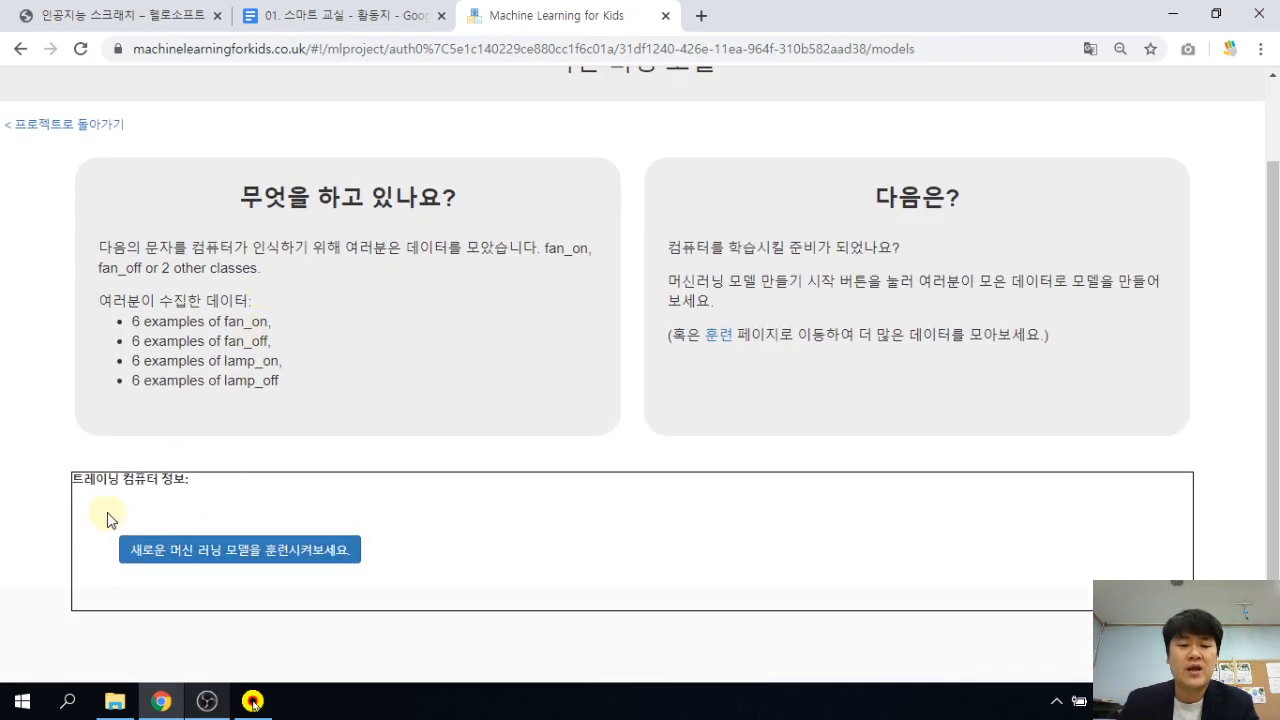
pyautogui.click(284, 556)
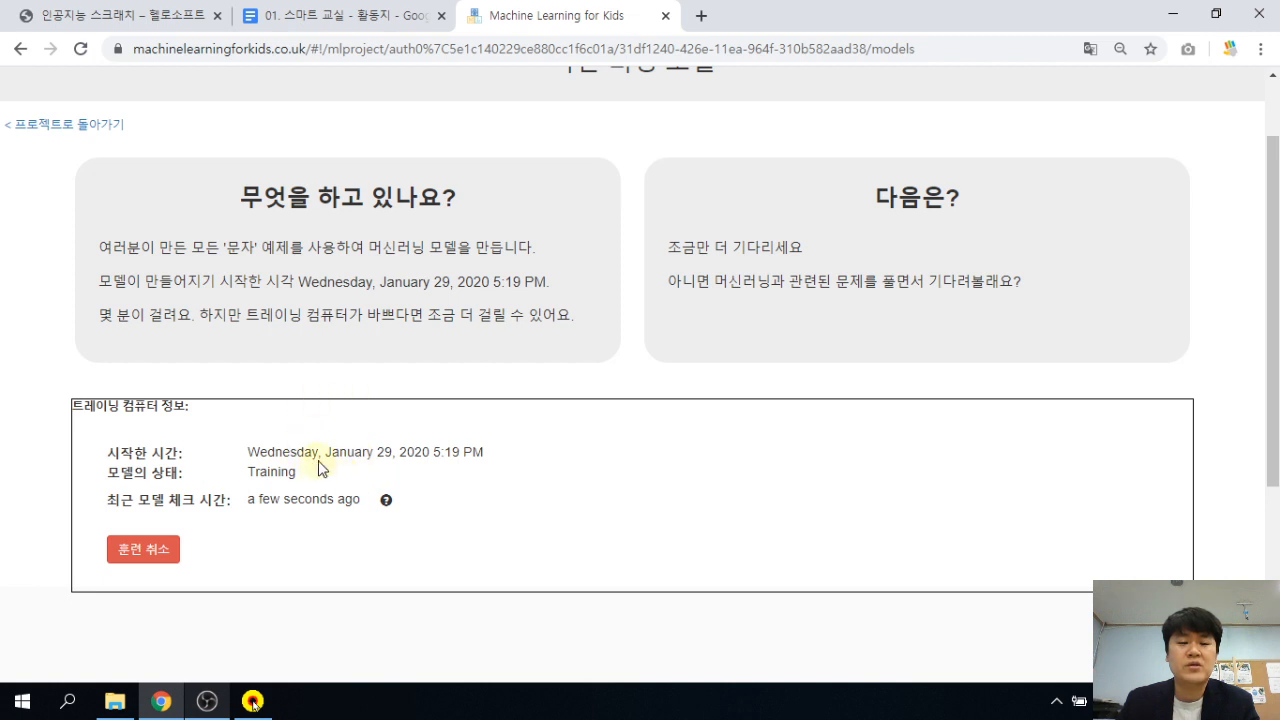
pyautogui.moveTo(304, 456); pyautogui.dragTo(434, 463)
pyautogui.click(434, 460)
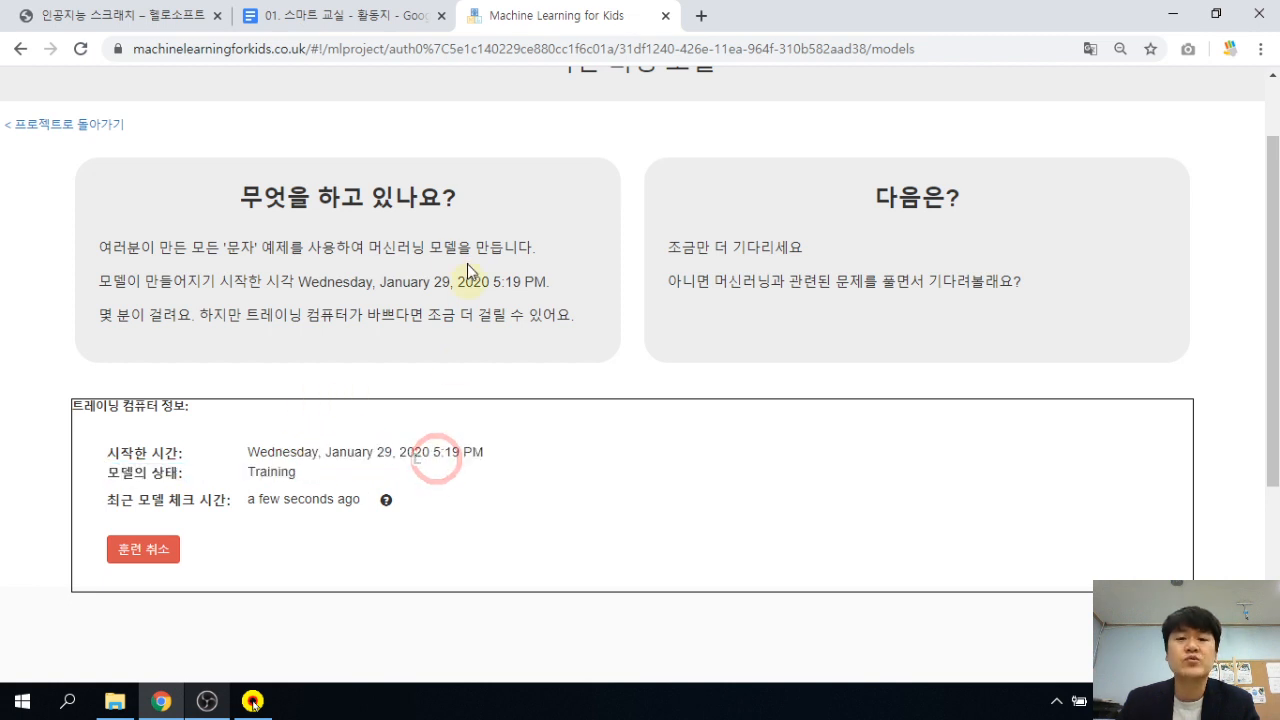
# Set the worksheet document zoom to 100% and scroll to steps 28–29.
pyautogui.click(365, 15)
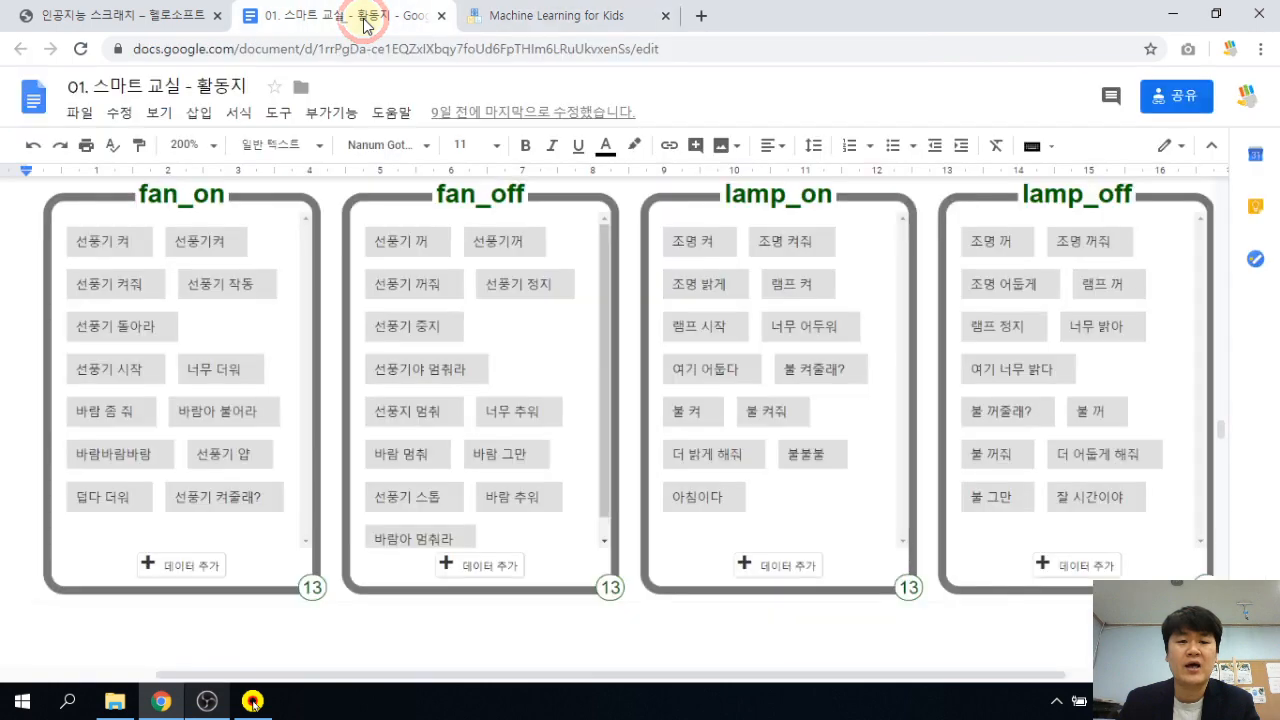
pyautogui.scroll(-5, 557, 433)
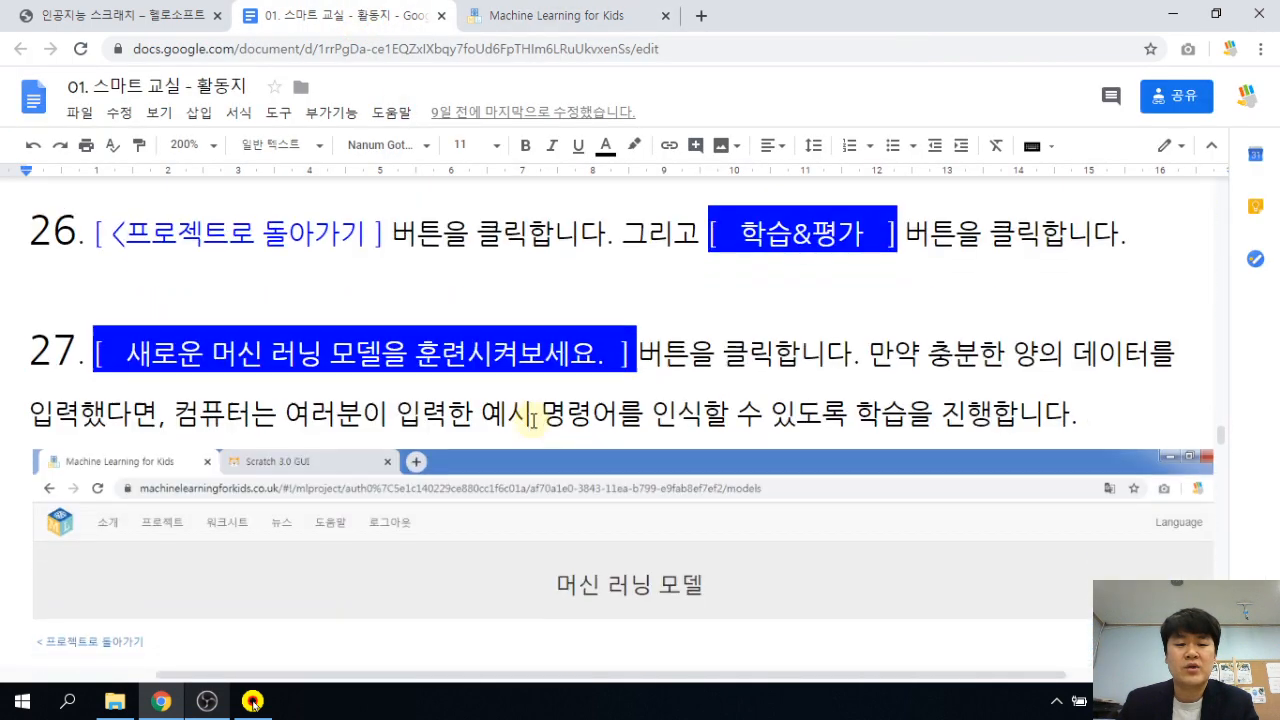
pyautogui.click(212, 145)
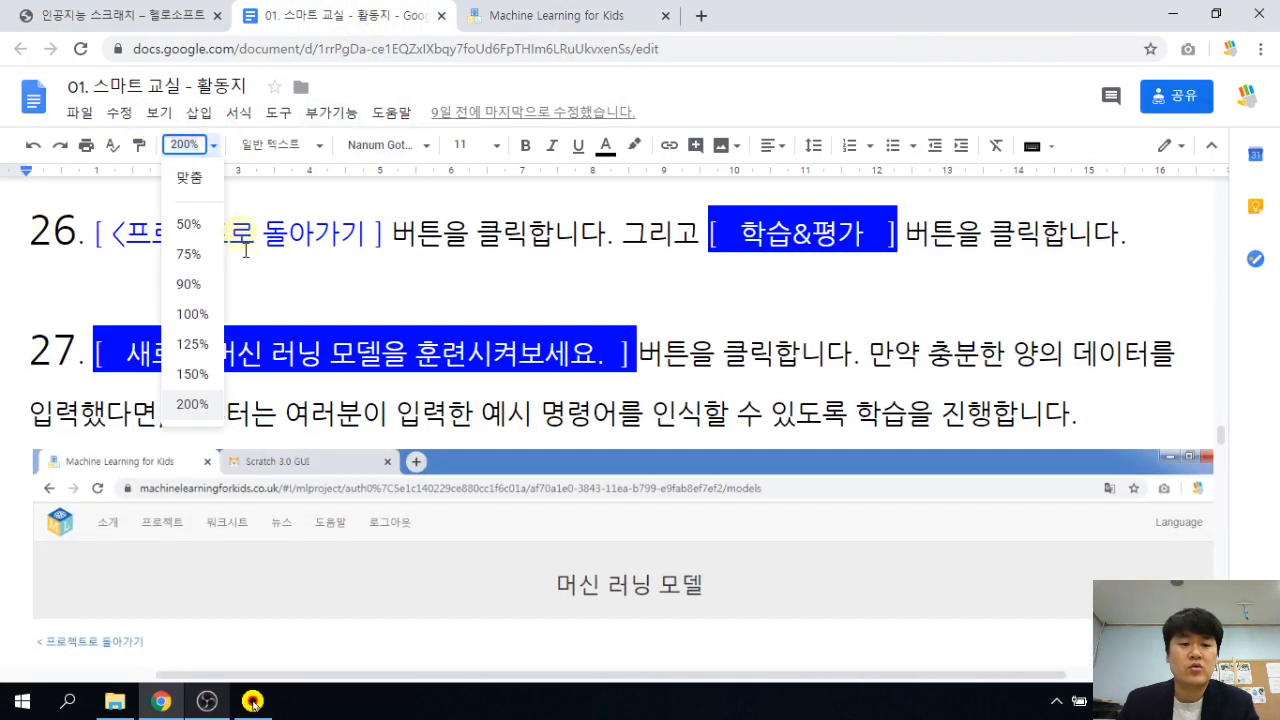
pyautogui.click(195, 314)
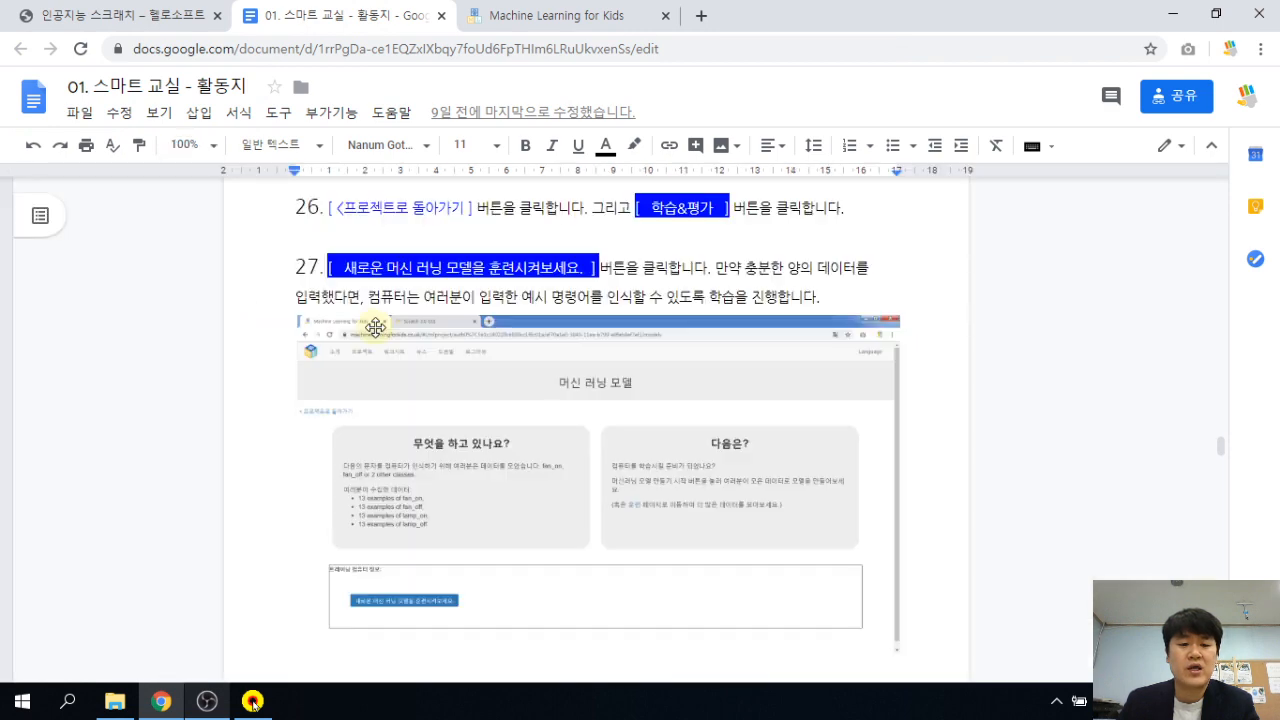
pyautogui.scroll(-6, 744, 288)
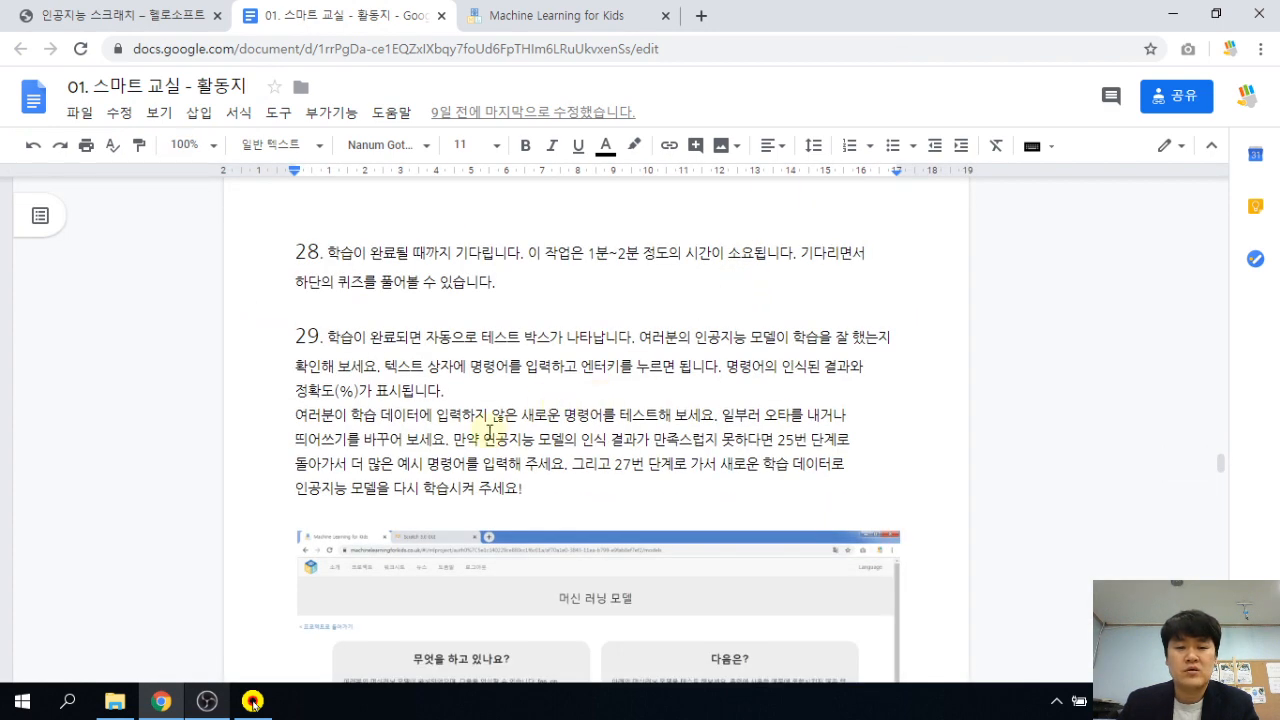
pyautogui.scroll(-1, 505, 405)
pyautogui.scroll(1, 530, 340)
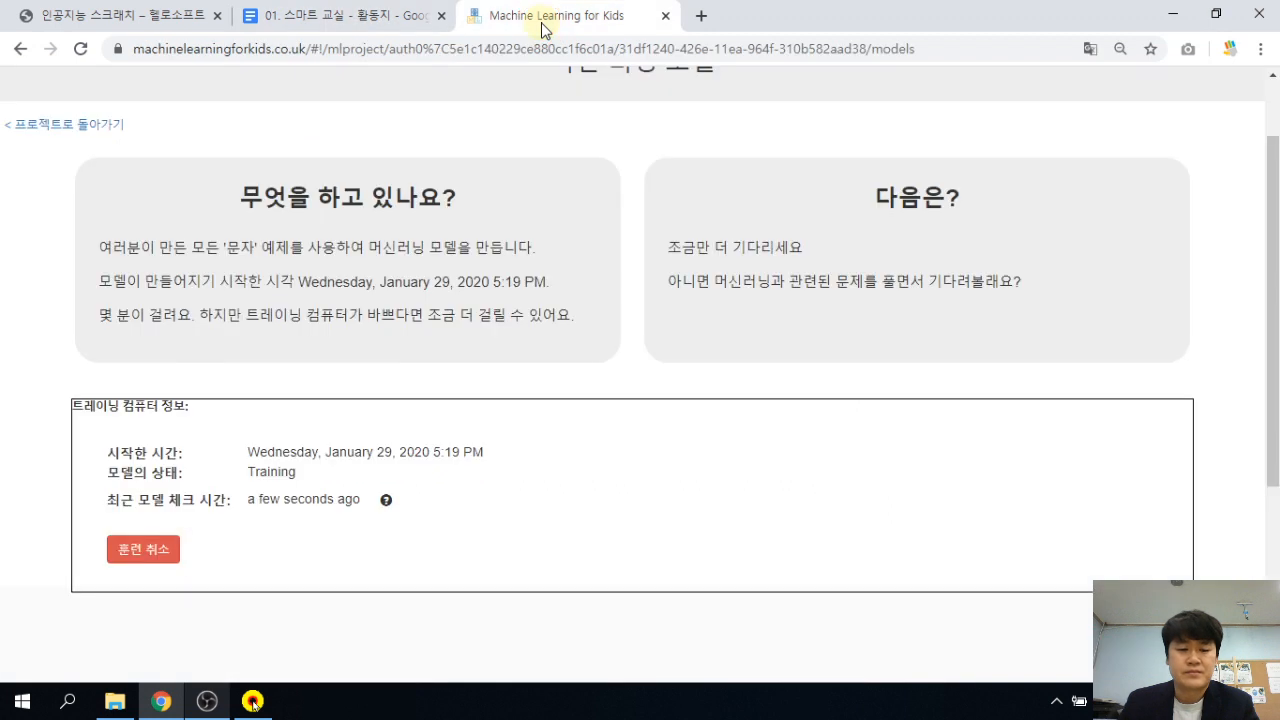
# Wait until training completes and the model reports recognising fan_on, fan_off and two other classes.
pyautogui.click(540, 16)
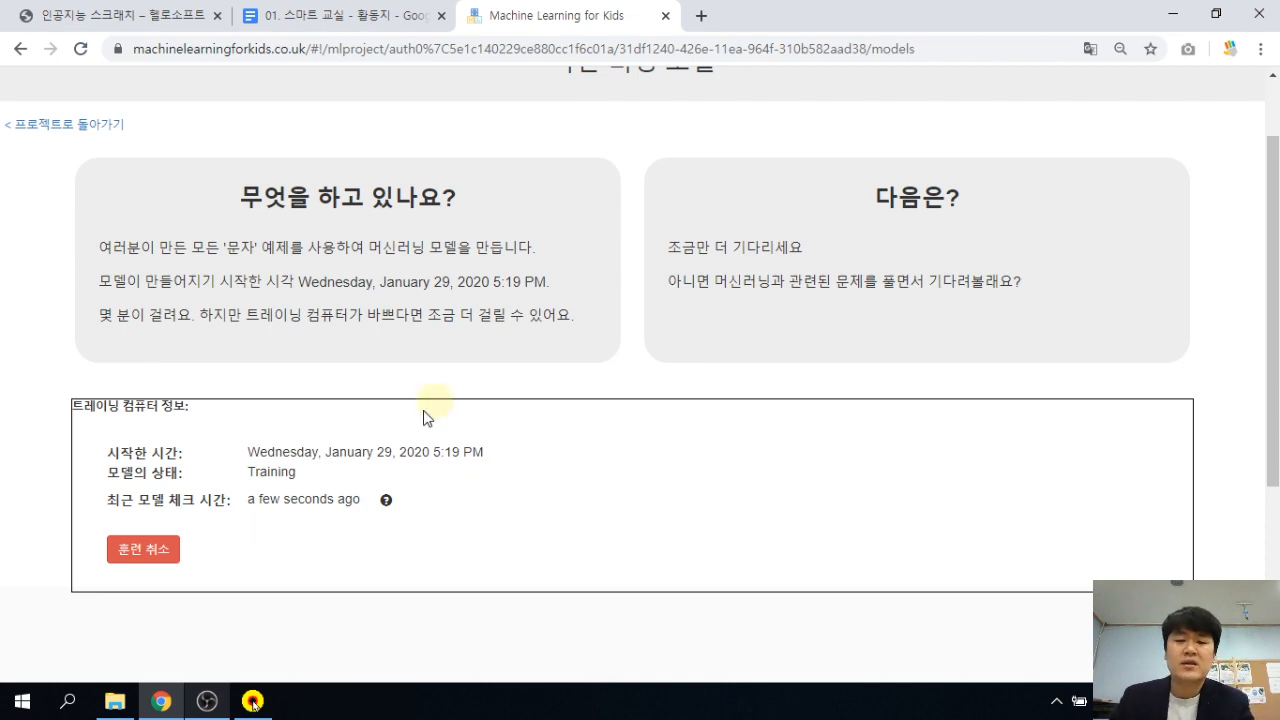
pyautogui.scroll(-3, 529, 449)
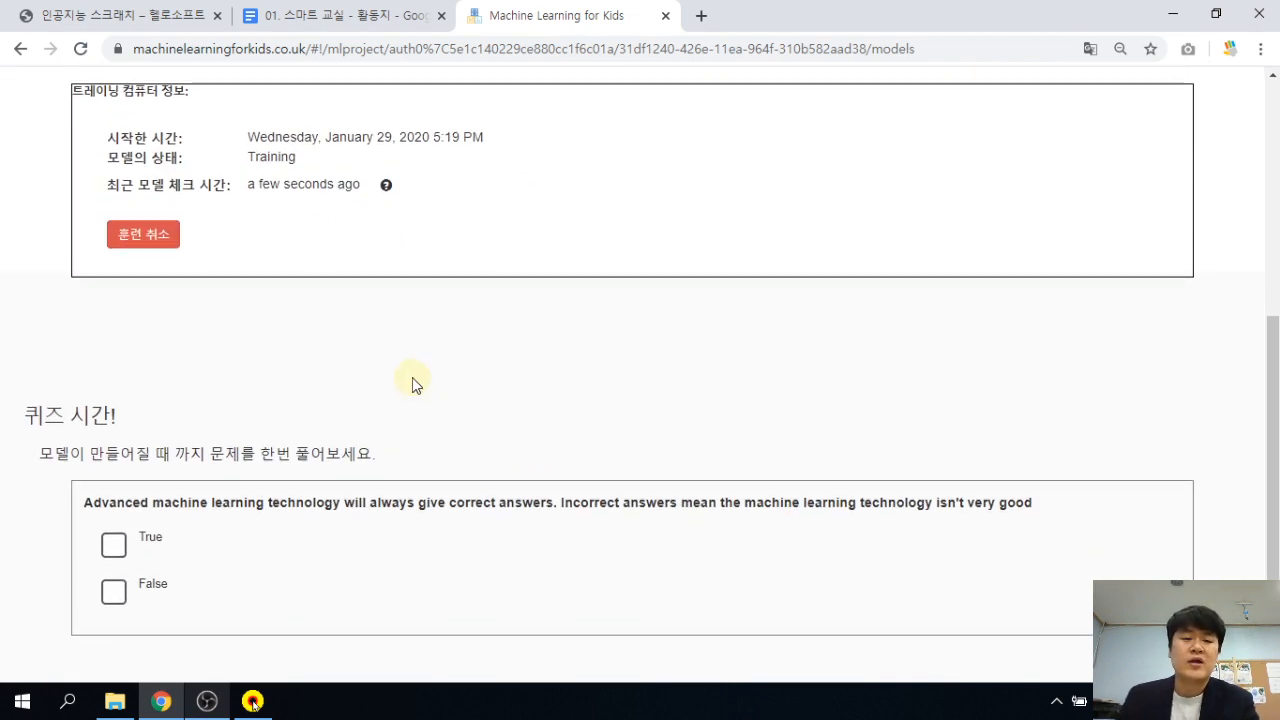
pyautogui.scroll(5, 400, 380)
pyautogui.scroll(-5, 306, 434)
pyautogui.scroll(-1, 306, 438)
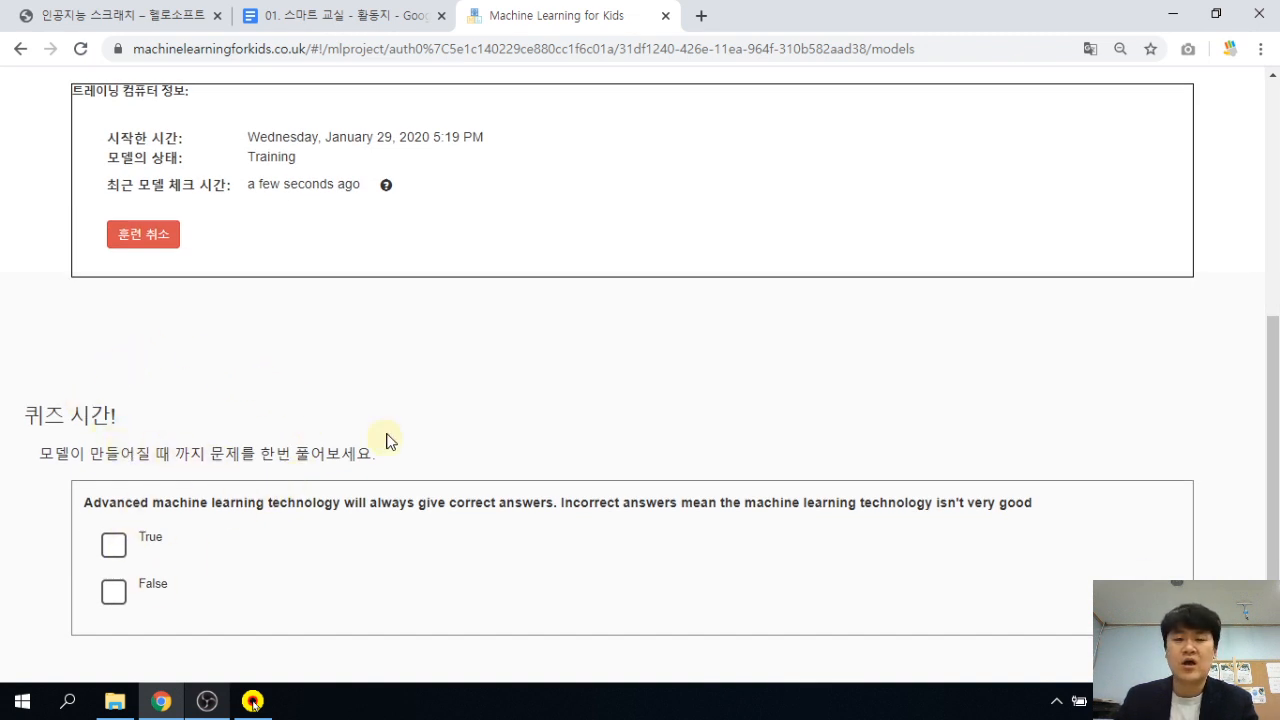
pyautogui.scroll(5, 388, 441)
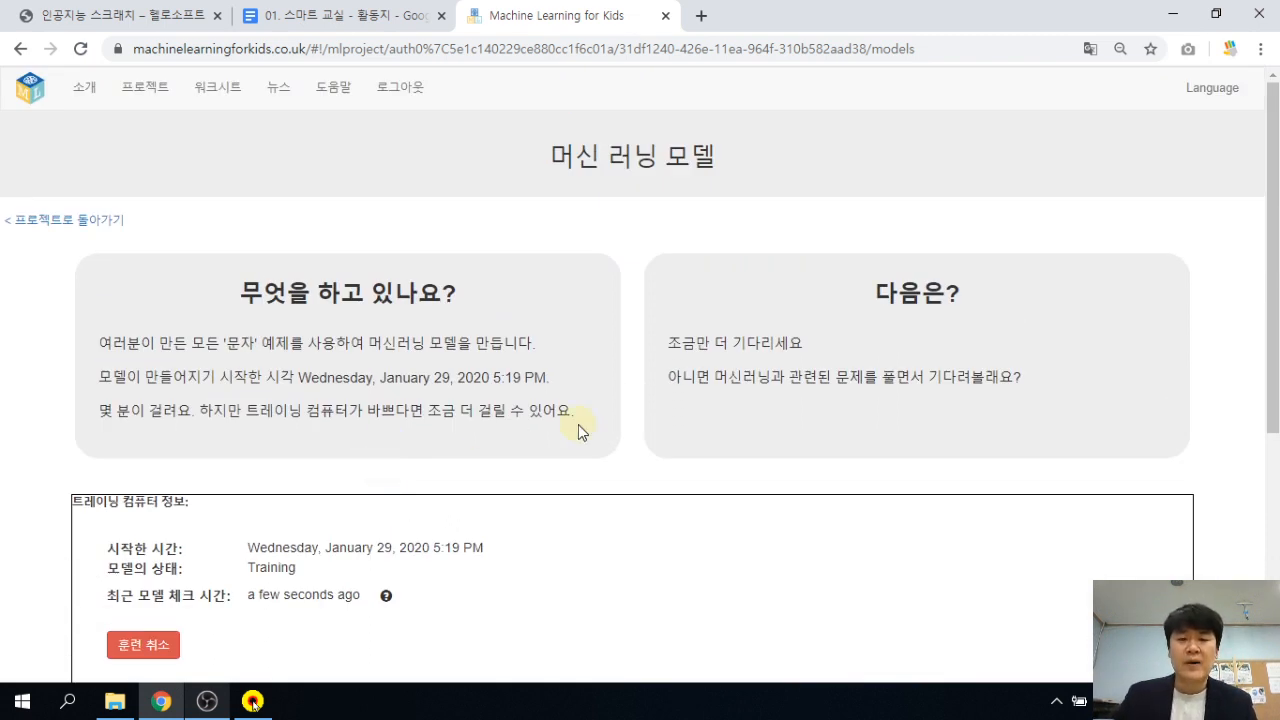
pyautogui.moveTo(551, 154); pyautogui.dragTo(660, 158)
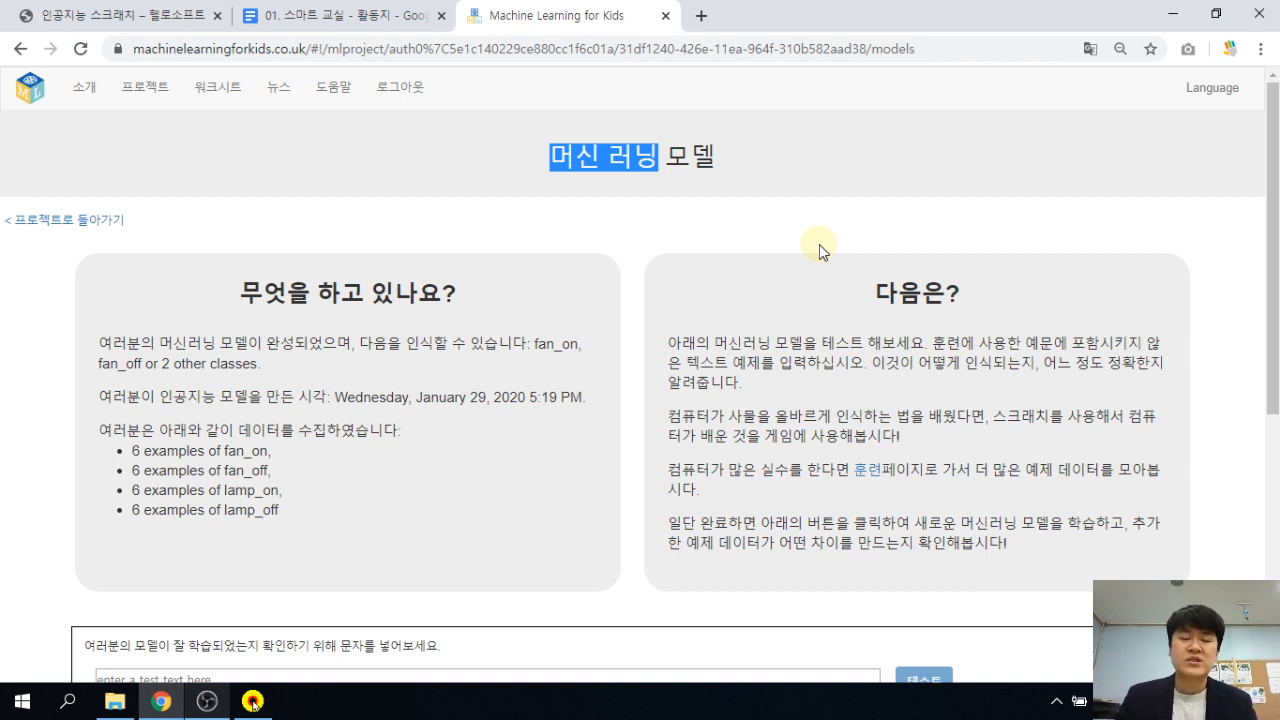
# Test the model with 선풍기 켜 and note the 100% confidence result.
pyautogui.click(681, 224)
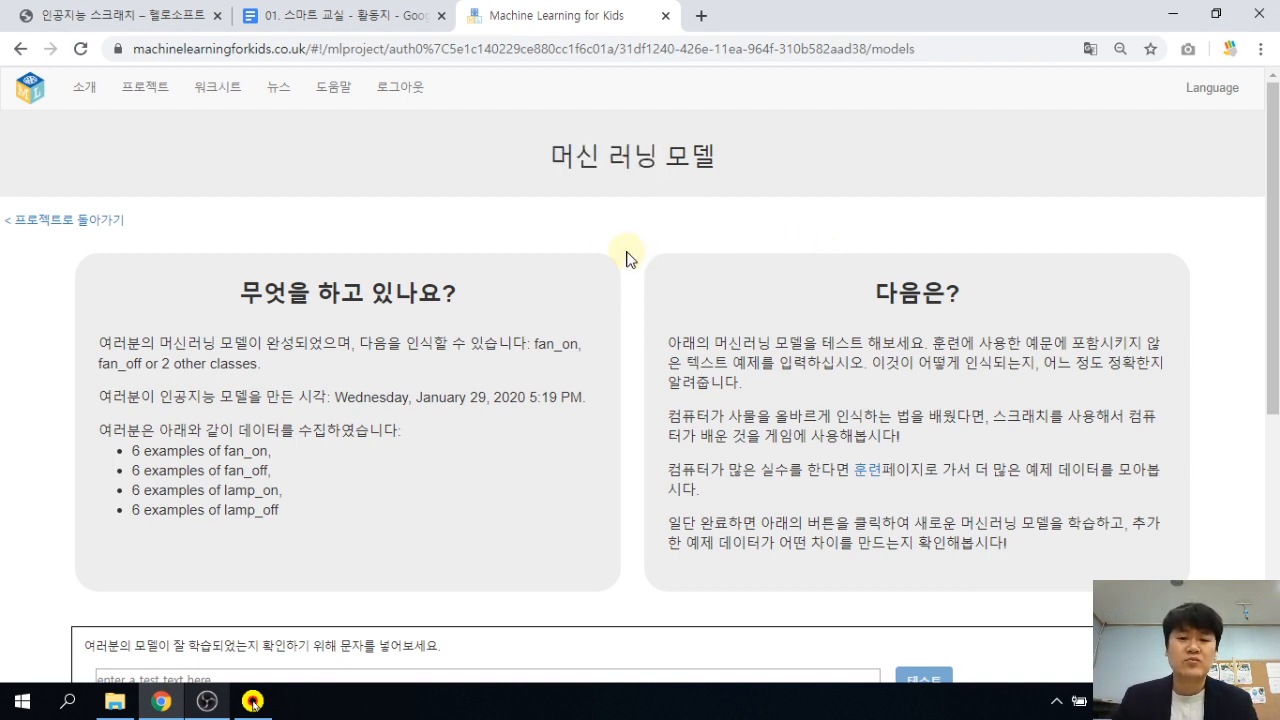
pyautogui.scroll(-4, 623, 229)
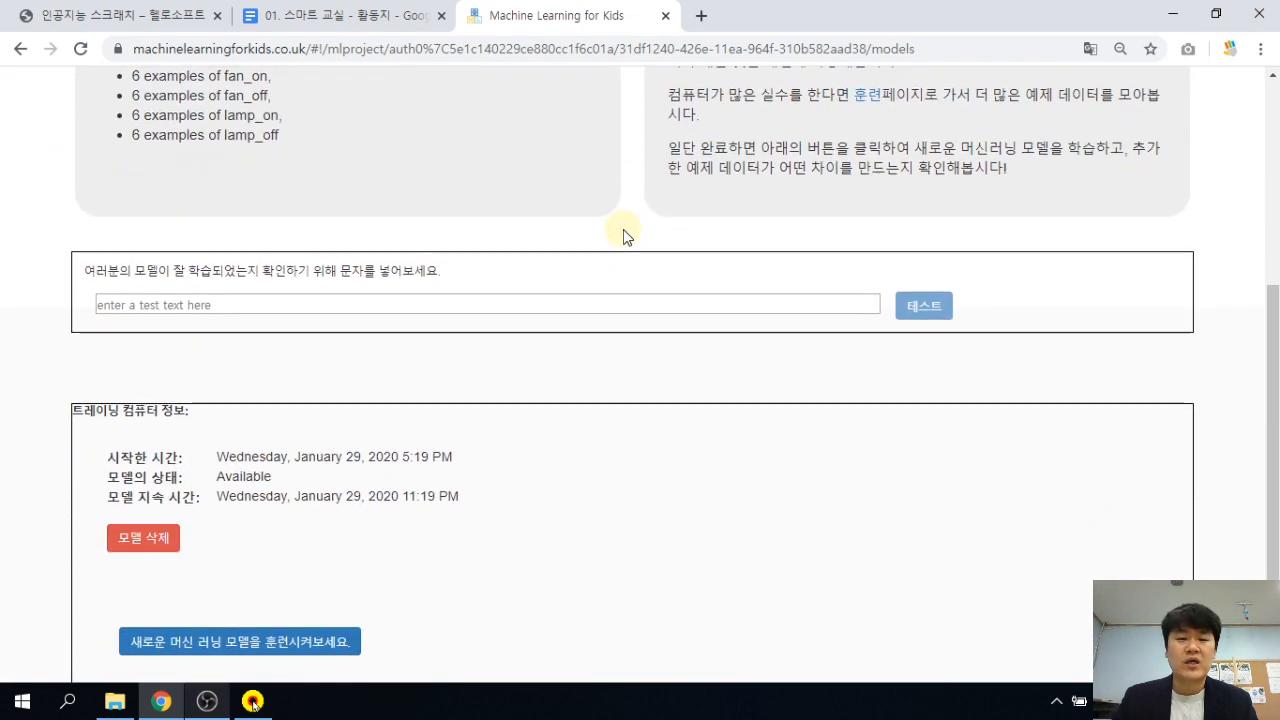
pyautogui.scroll(2, 600, 240)
pyautogui.scroll(-1, 252, 357)
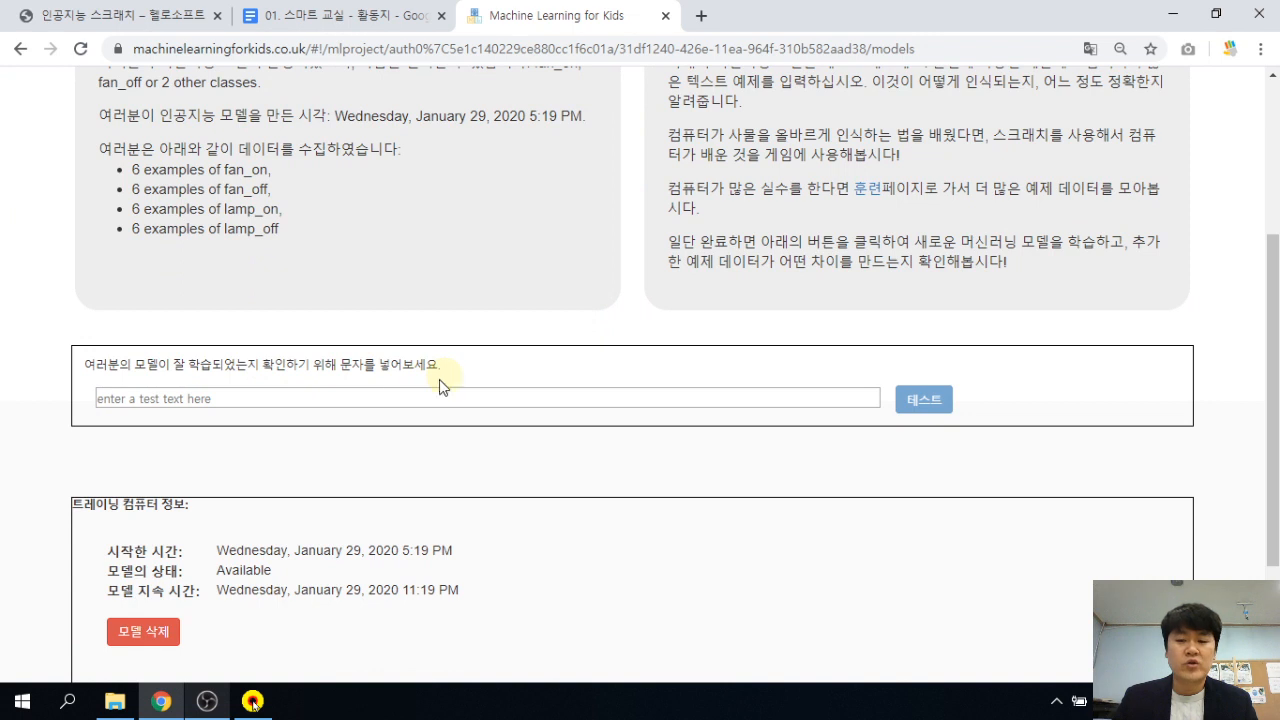
pyautogui.click(266, 403)
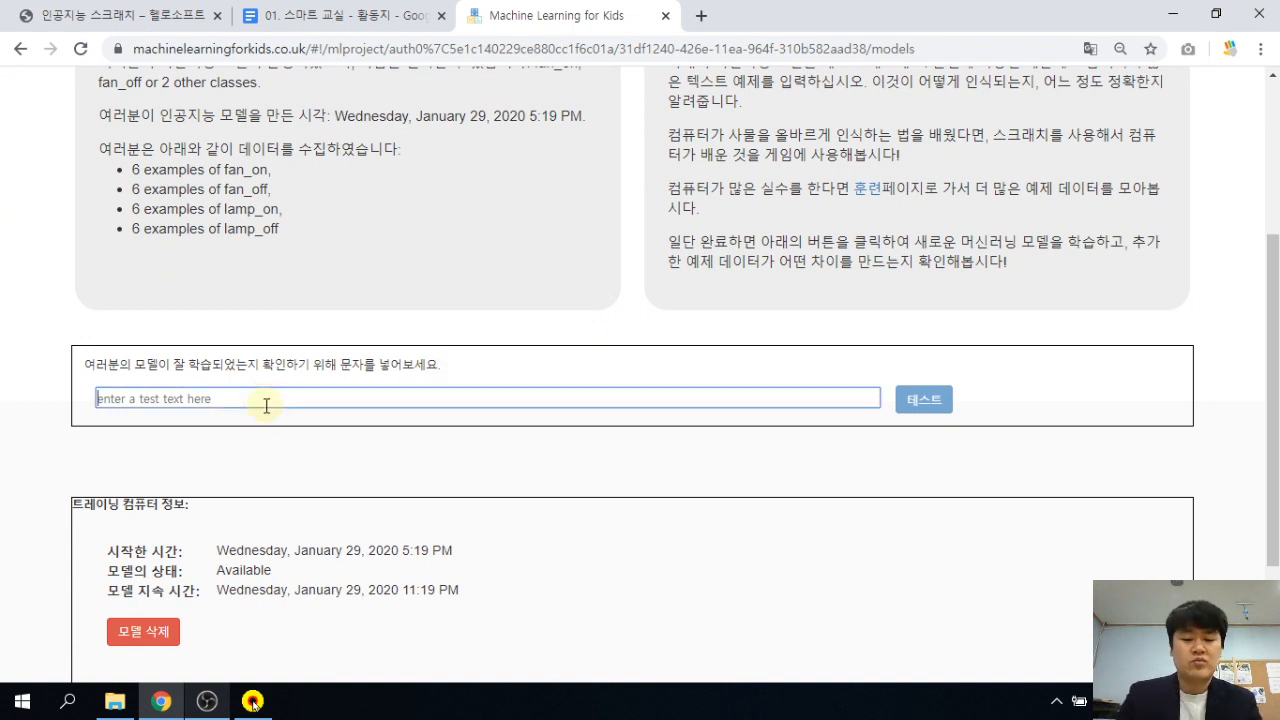
pyautogui.write('선ㅍ')
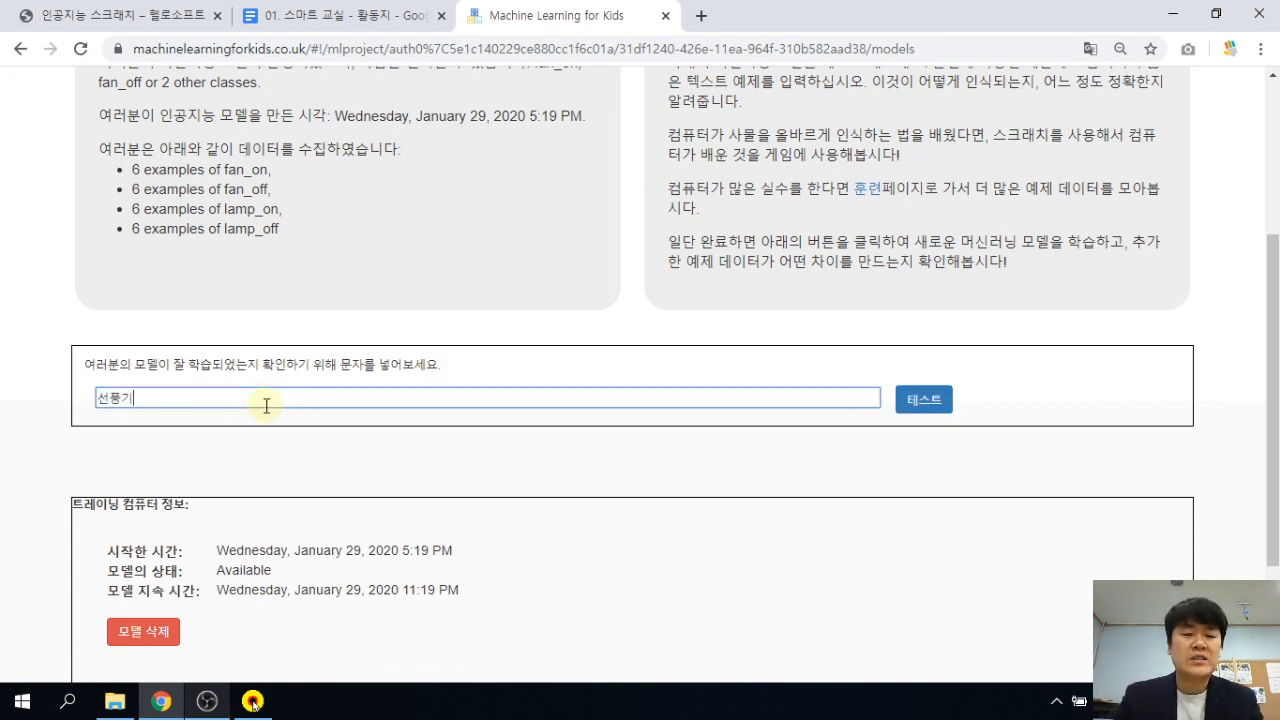
pyautogui.write('풍기 켜')
pyautogui.press('Return')
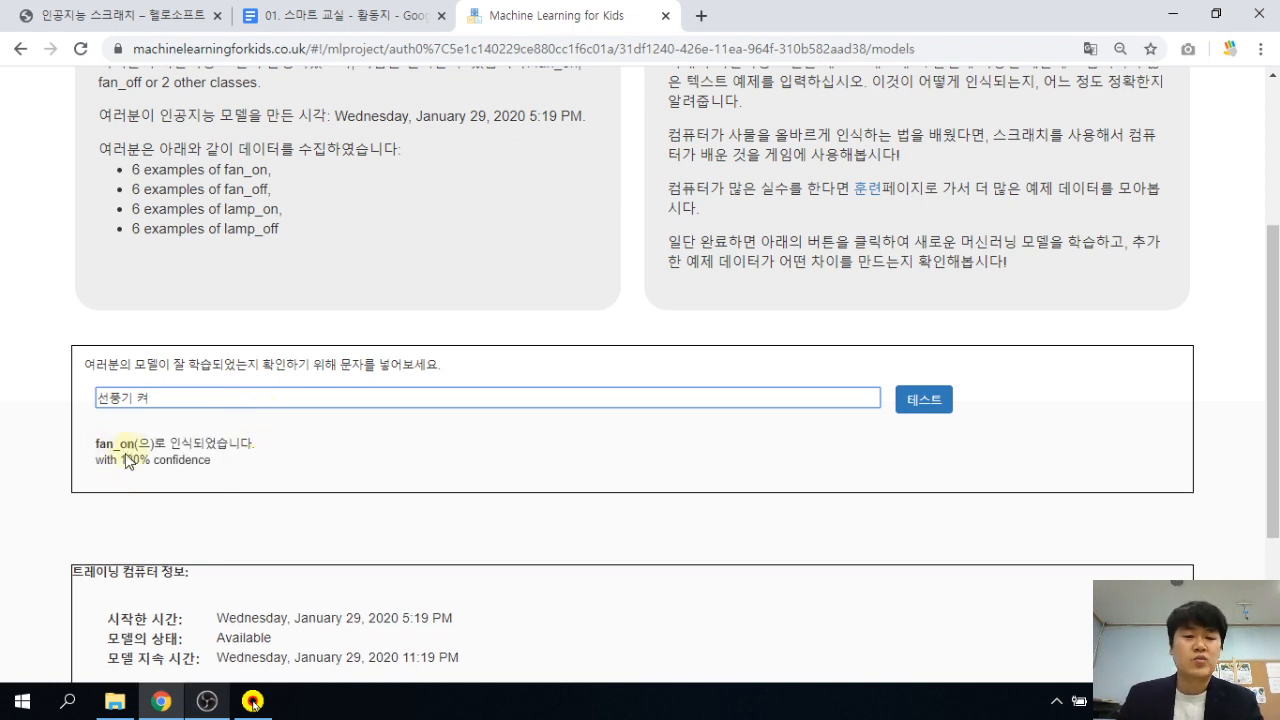
pyautogui.moveTo(119, 461); pyautogui.dragTo(150, 460)
pyautogui.click(224, 468)
pyautogui.click(273, 457)
# Retest with the misspelled phrase 풍기, which the model labels lamp_on.
pyautogui.click(201, 399)
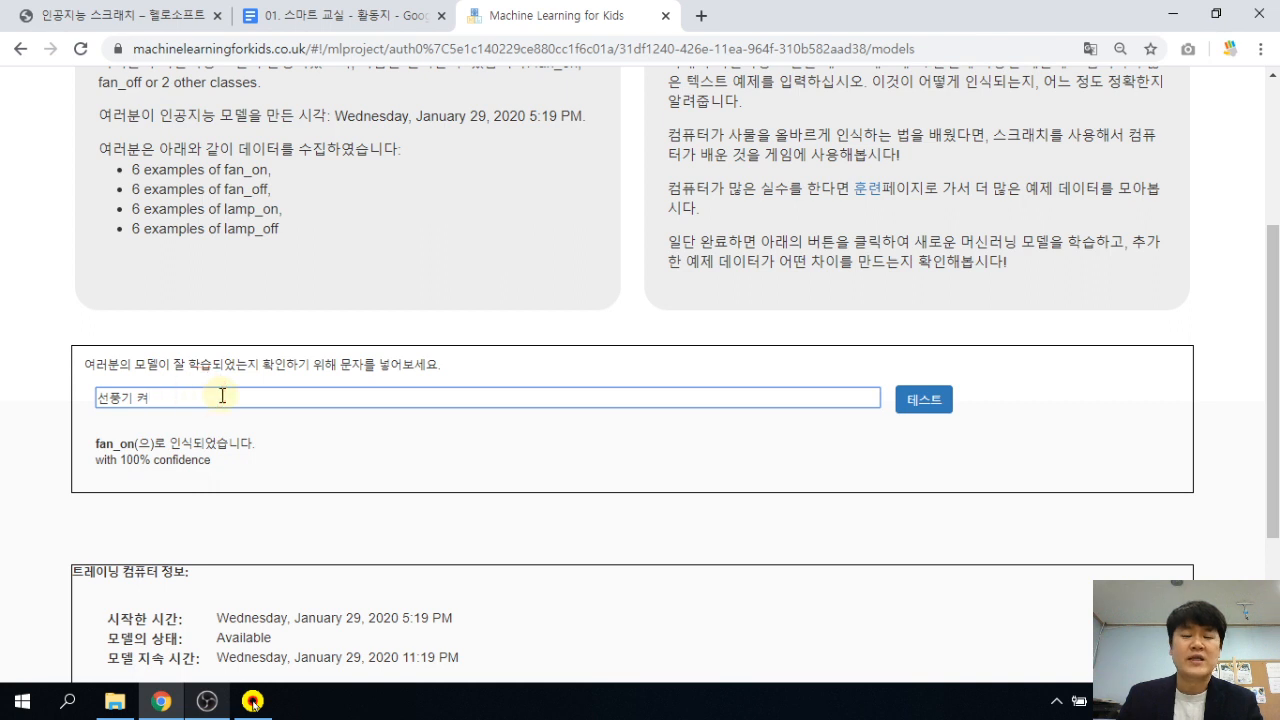
pyautogui.moveTo(210, 399); pyautogui.dragTo(46, 391)
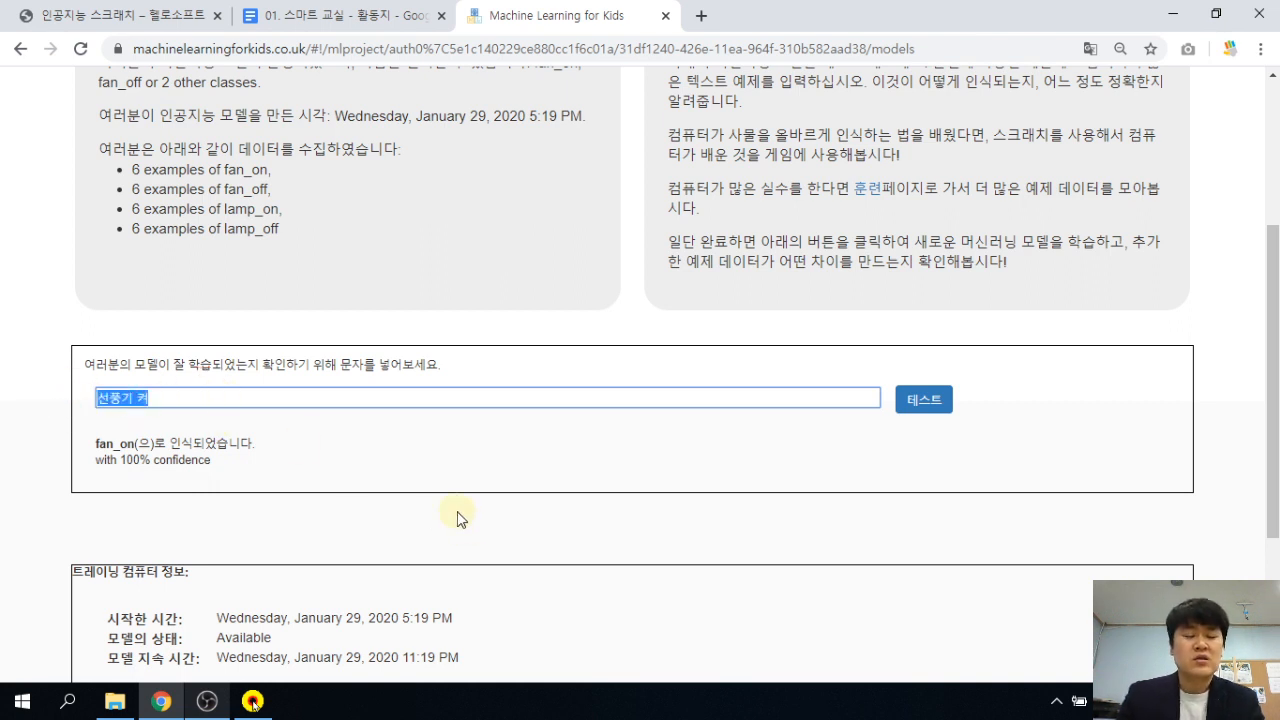
pyautogui.write('풍ㄱ')
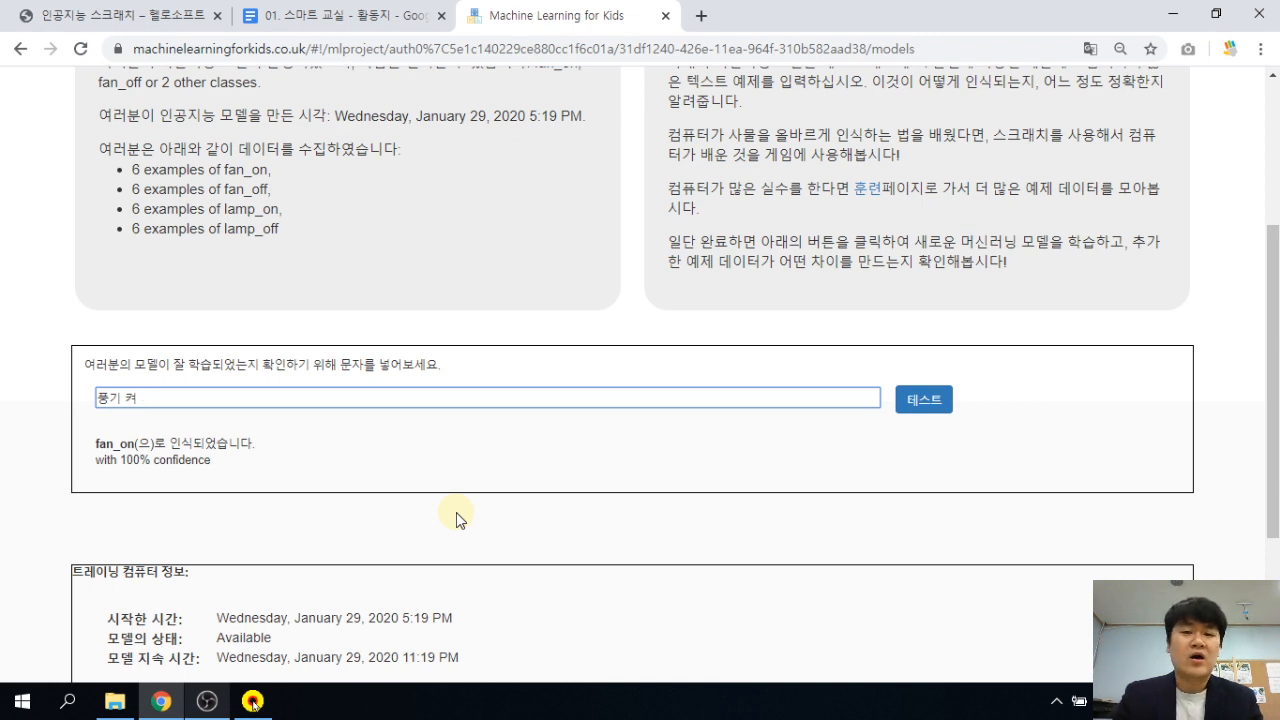
pyautogui.press('Return')
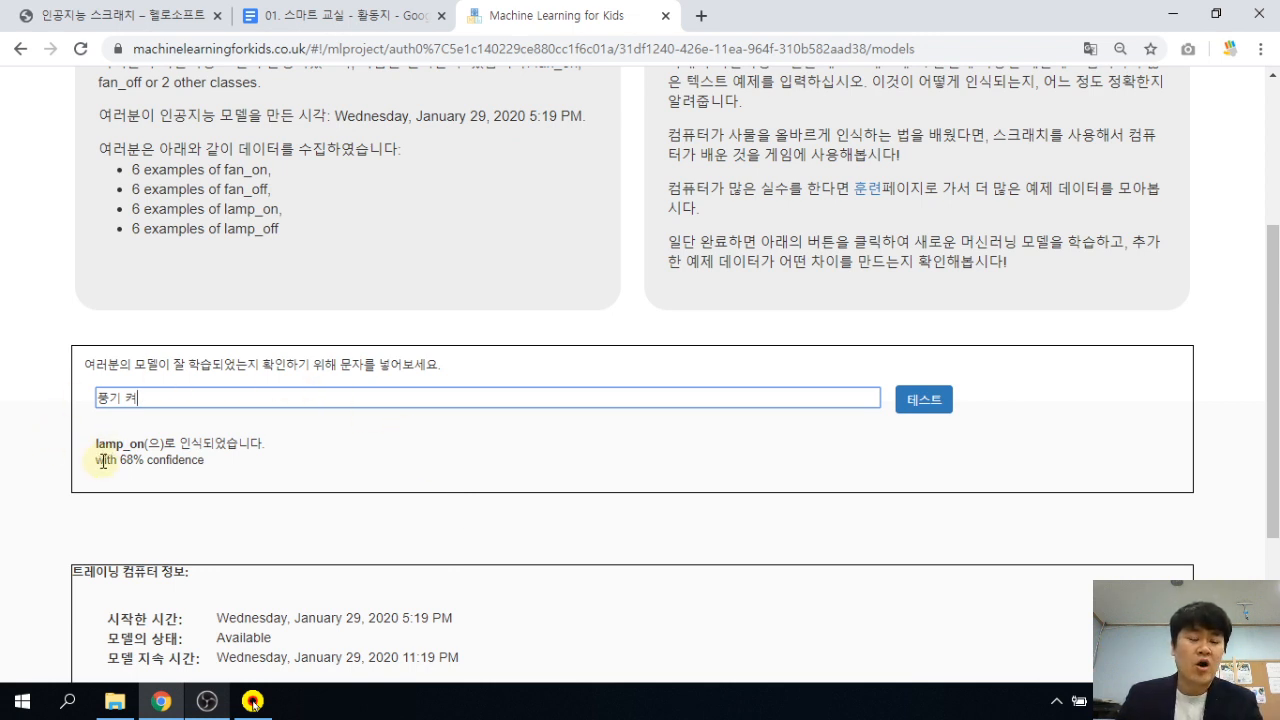
pyautogui.moveTo(101, 443); pyautogui.dragTo(165, 445)
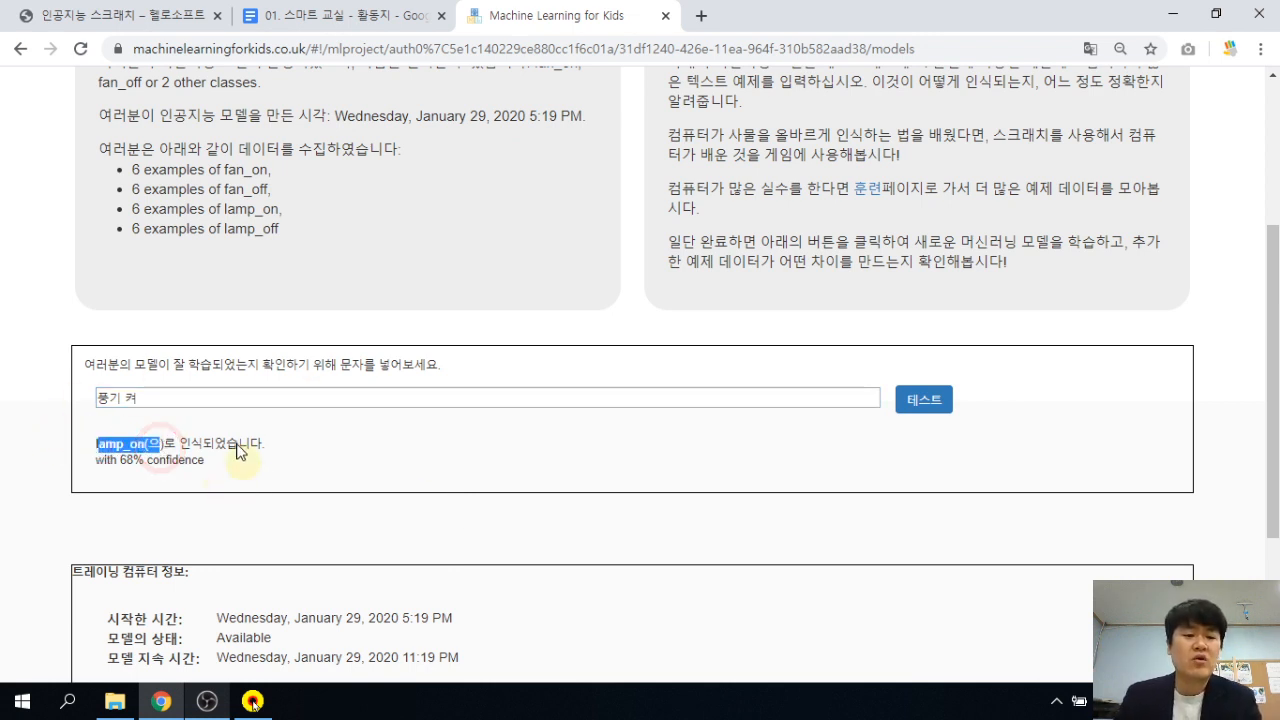
pyautogui.click(240, 468)
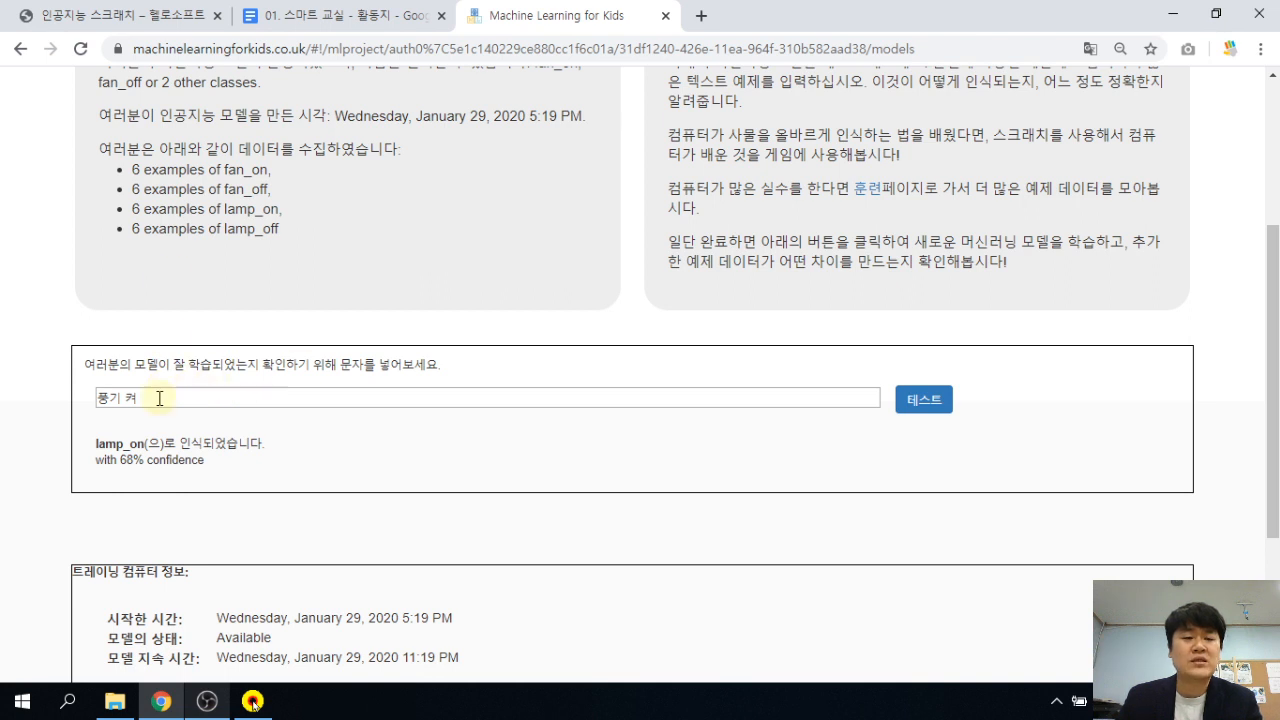
# Test the phrase 바람 줘 and read the fan_off result at 79% confidence.
pyautogui.moveTo(166, 399); pyautogui.dragTo(57, 400)
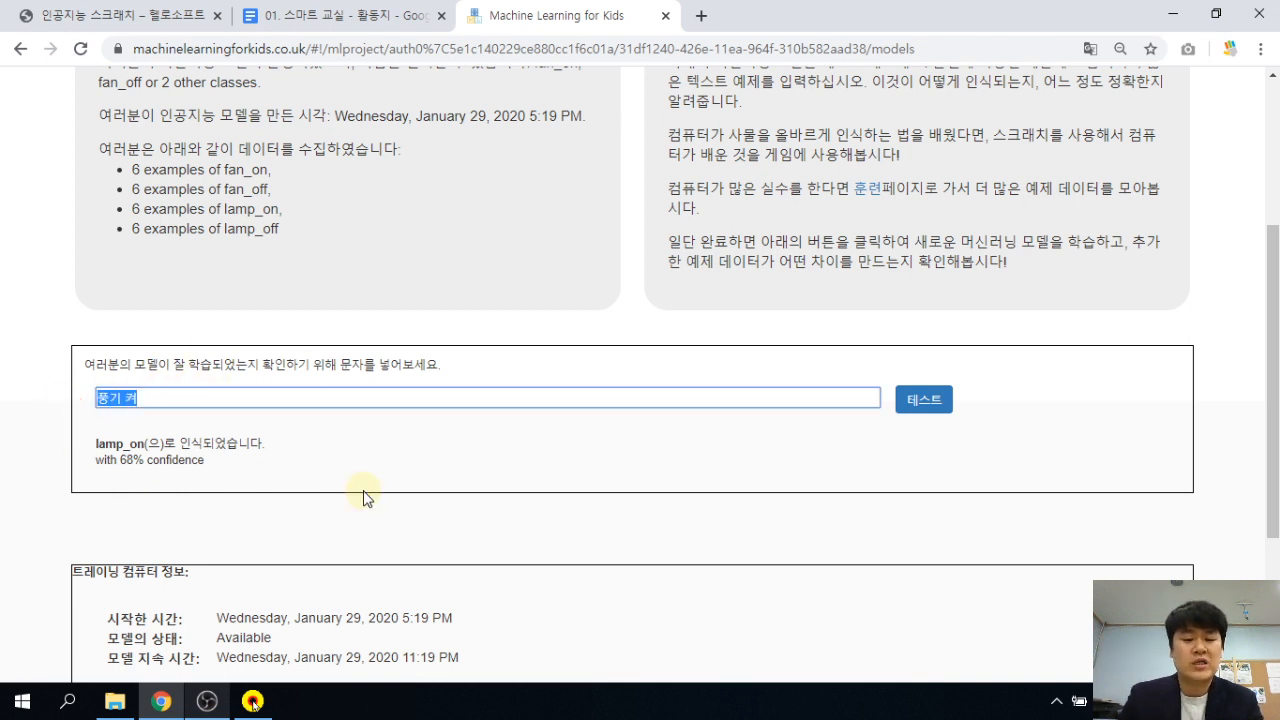
pyautogui.write('ㅅ')
pyautogui.press('BackSpace')
pyautogui.press('BackSpace')
pyautogui.press('BackSpace')
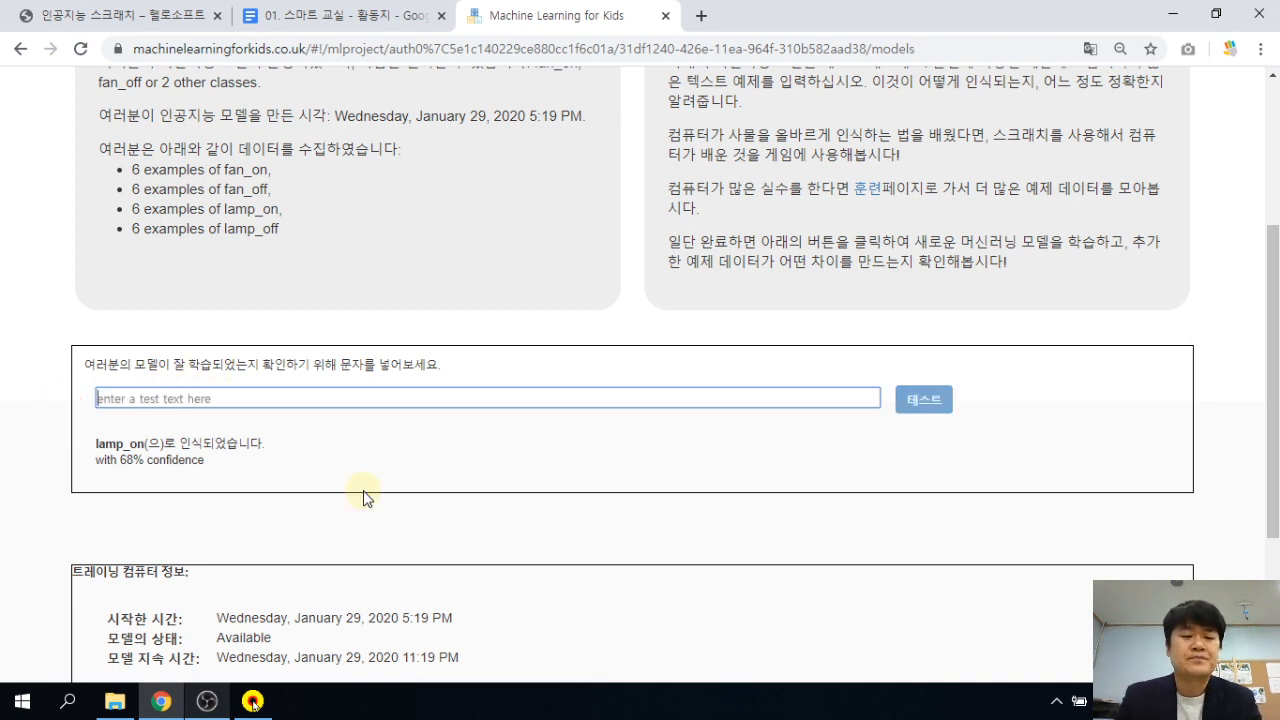
pyautogui.write('바람 줘')
pyautogui.press('Return')
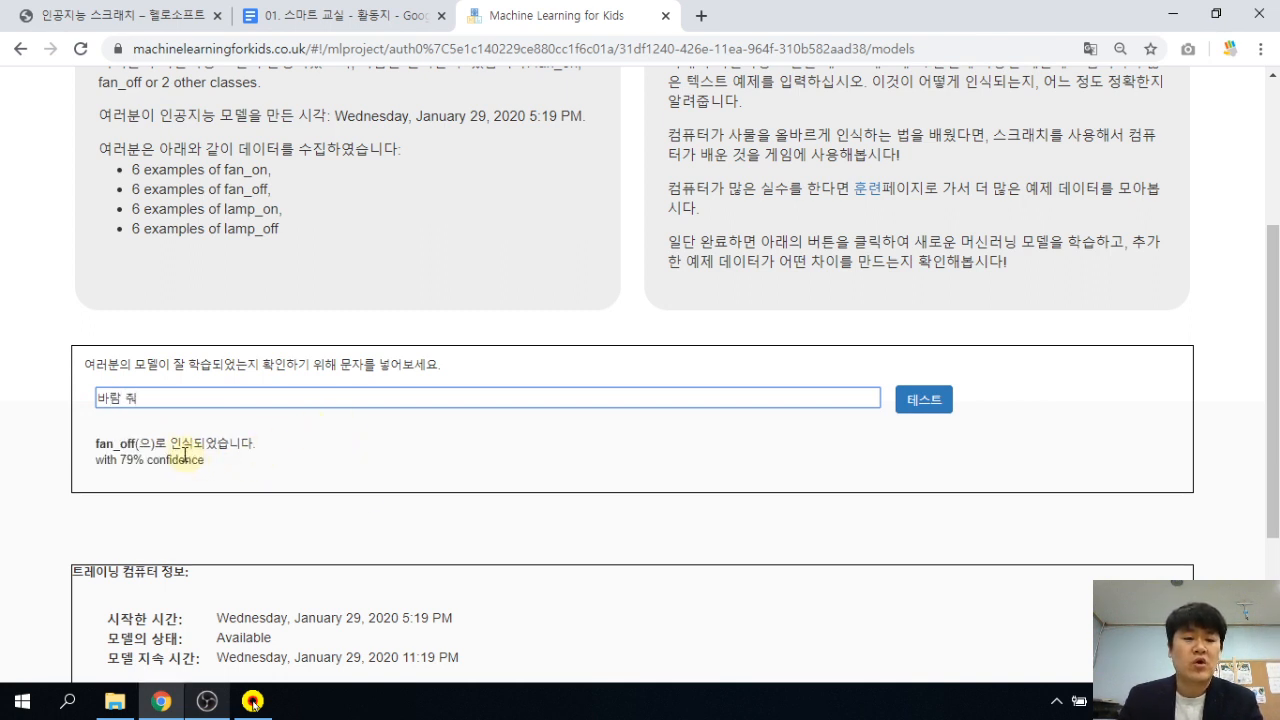
pyautogui.moveTo(97, 445); pyautogui.dragTo(175, 447)
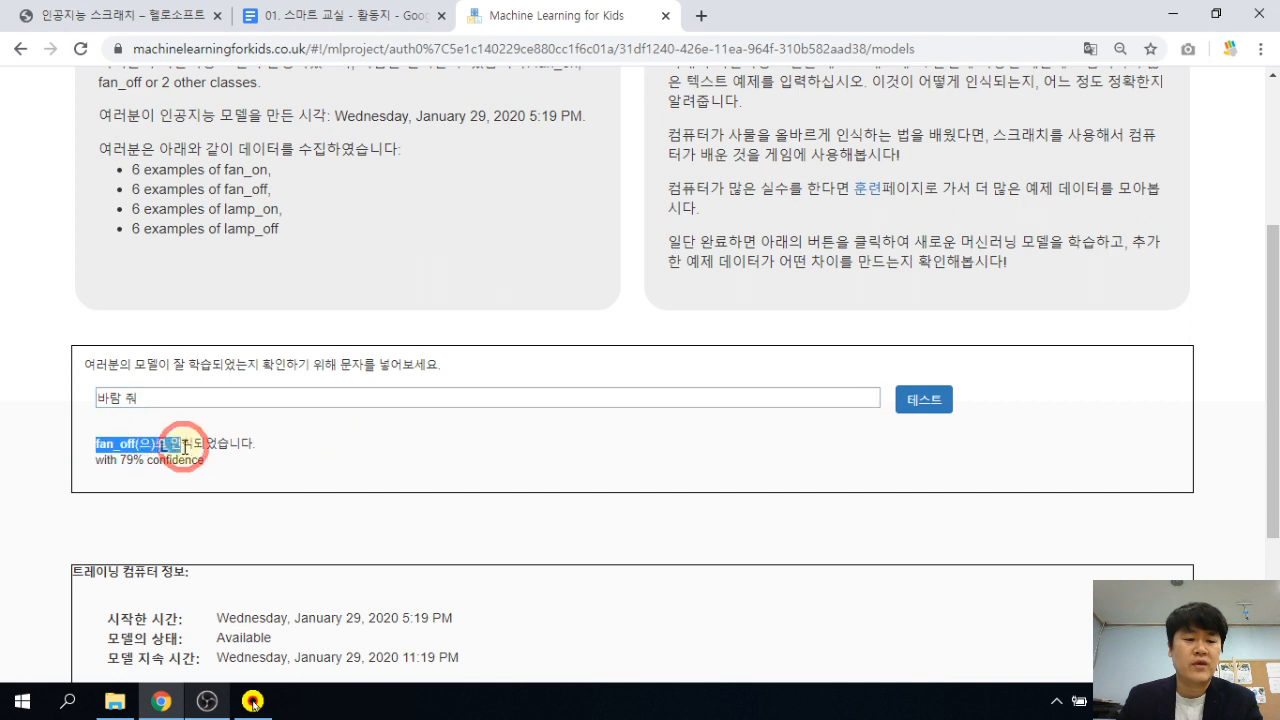
pyautogui.click(265, 448)
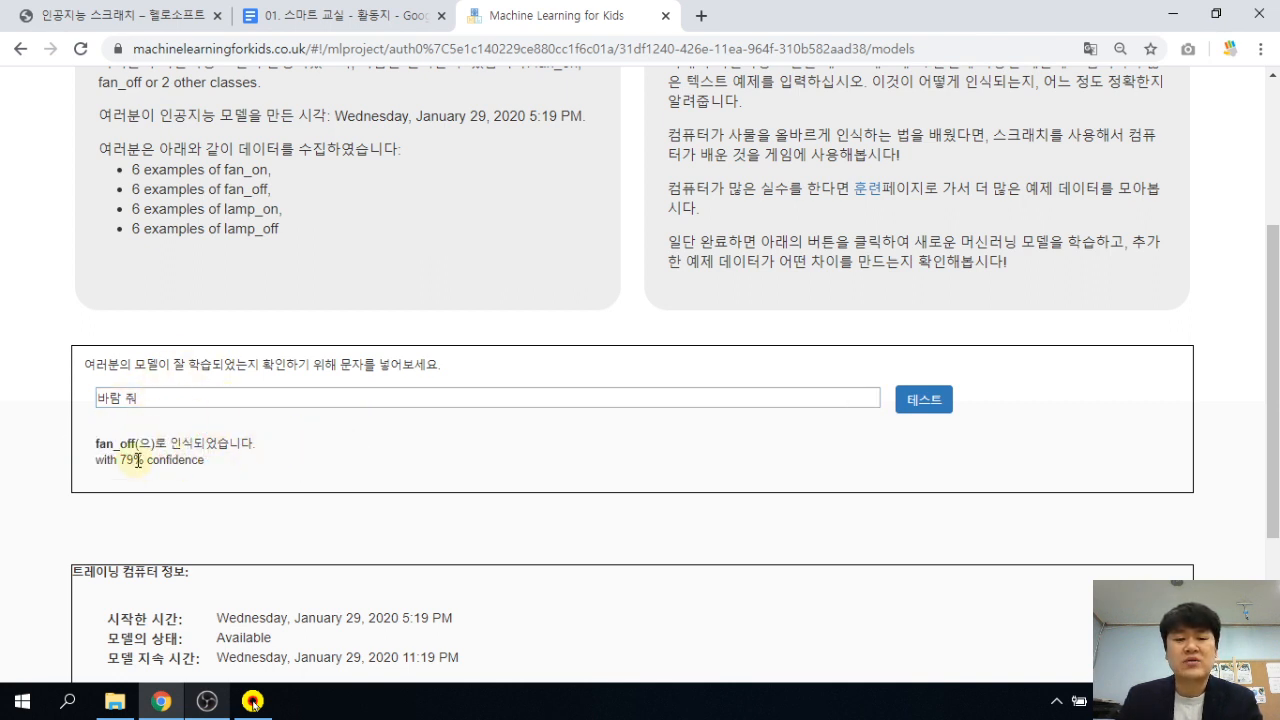
pyautogui.scroll(3, 337, 428)
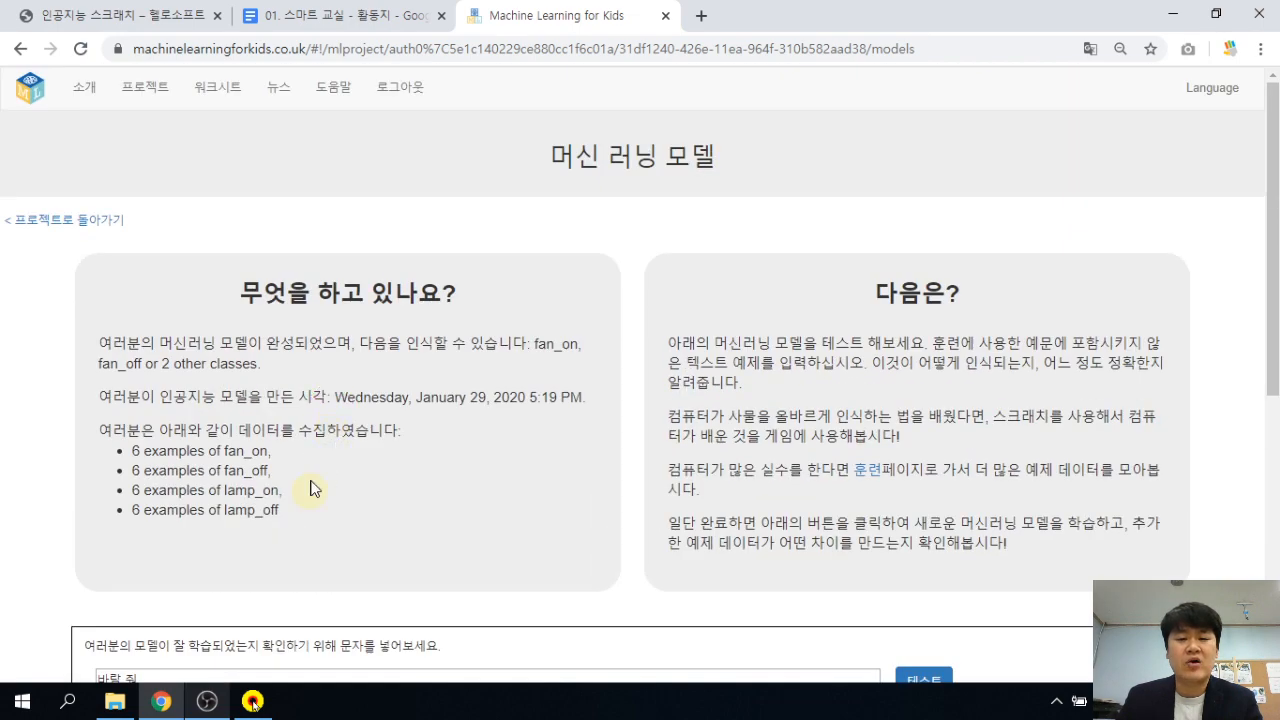
pyautogui.scroll(-3, 314, 486)
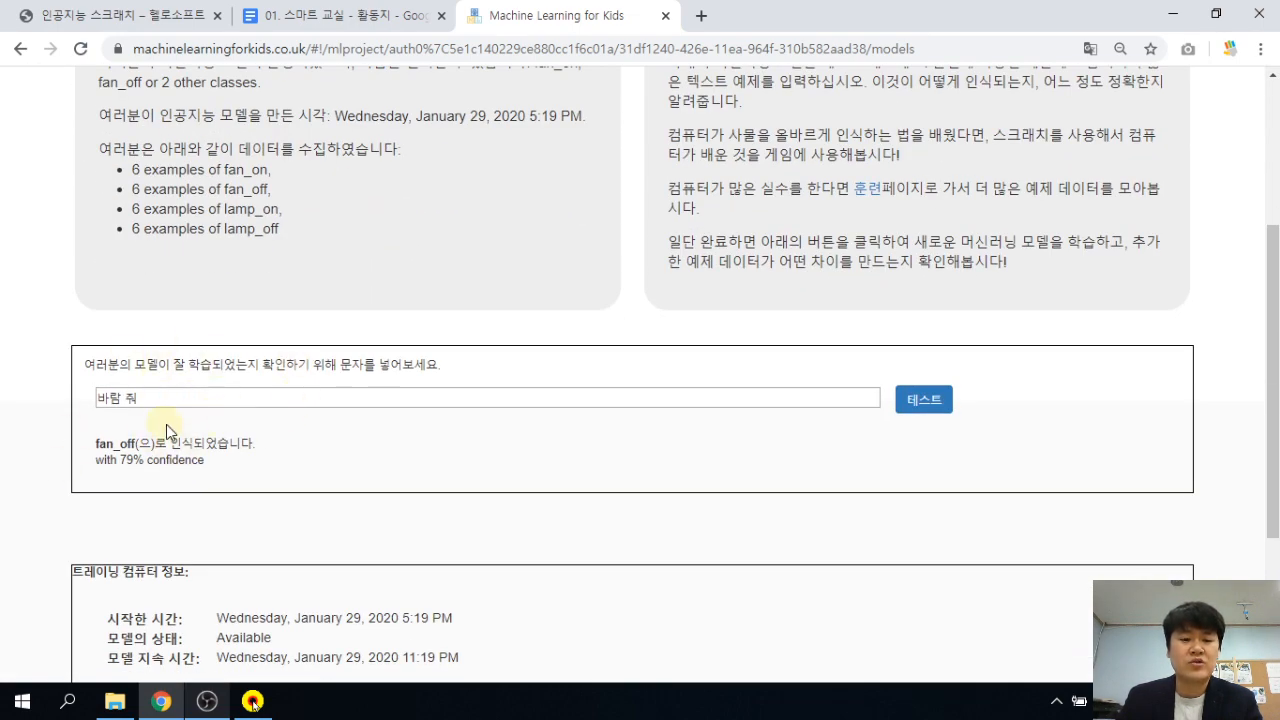
pyautogui.scroll(3, 166, 428)
# Return to the training page and add 풍기 켜 as a fan_on example.
pyautogui.click(80, 220)
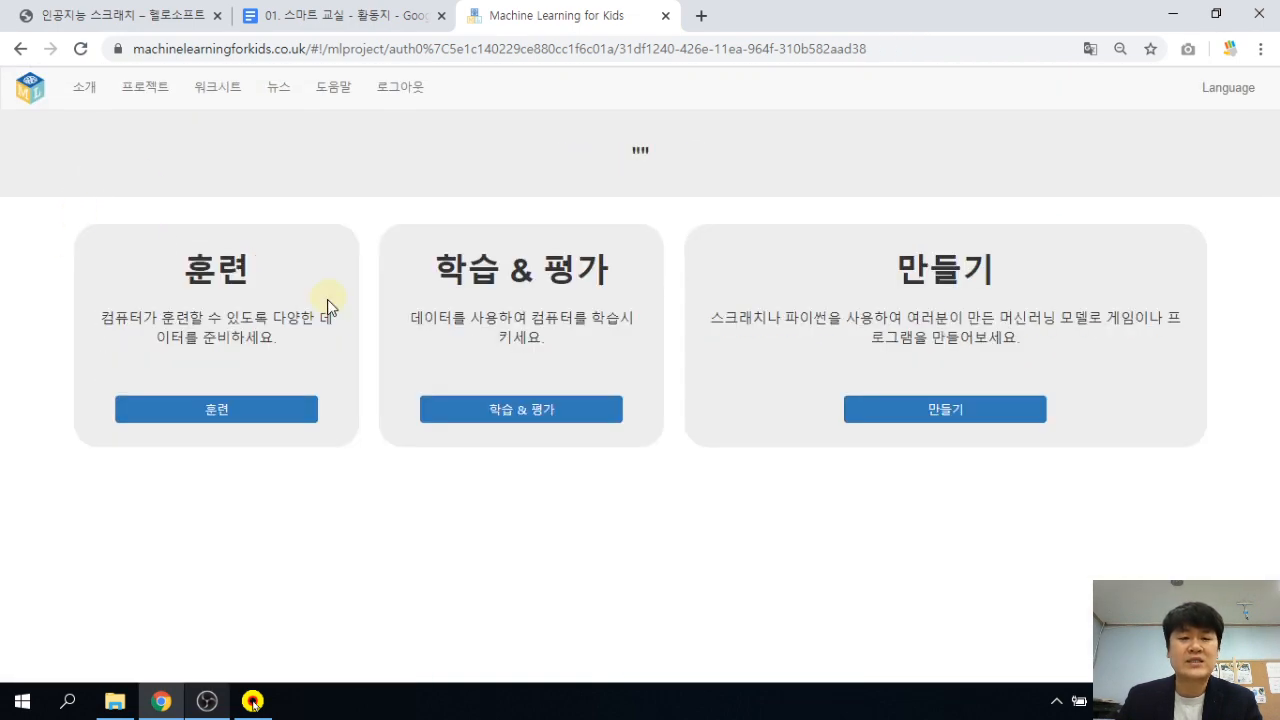
pyautogui.click(251, 410)
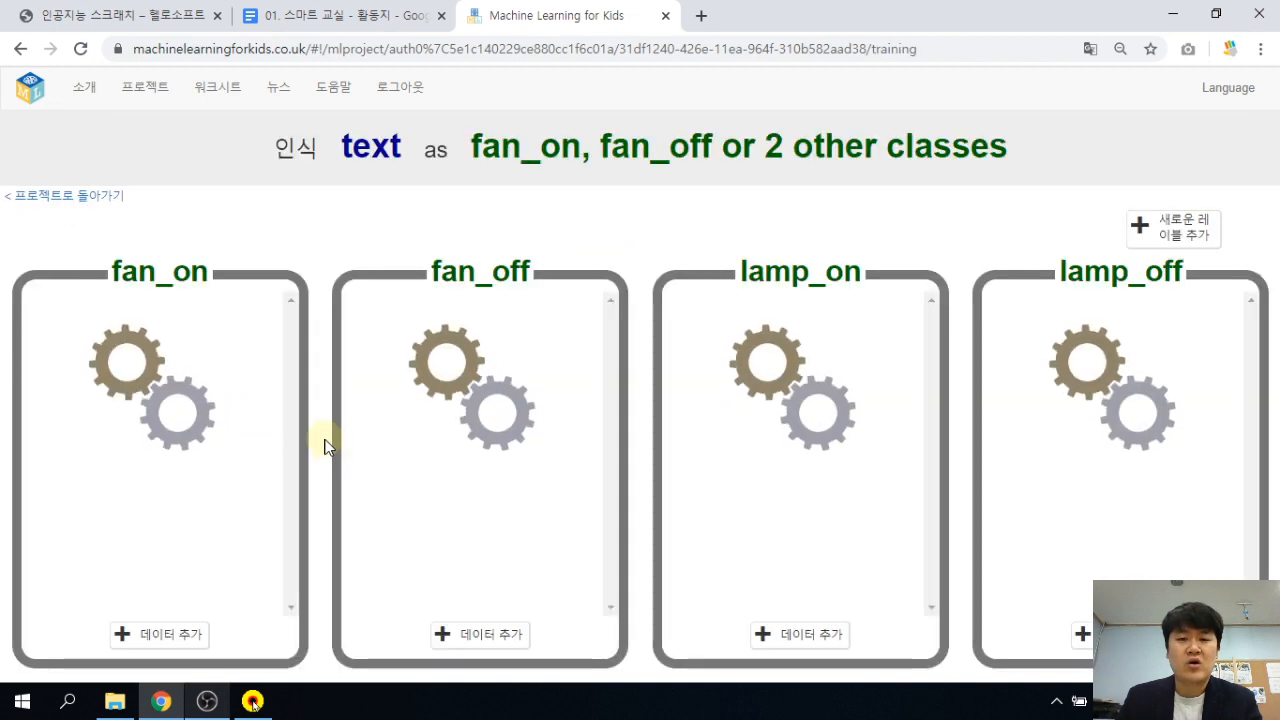
pyautogui.click(175, 640)
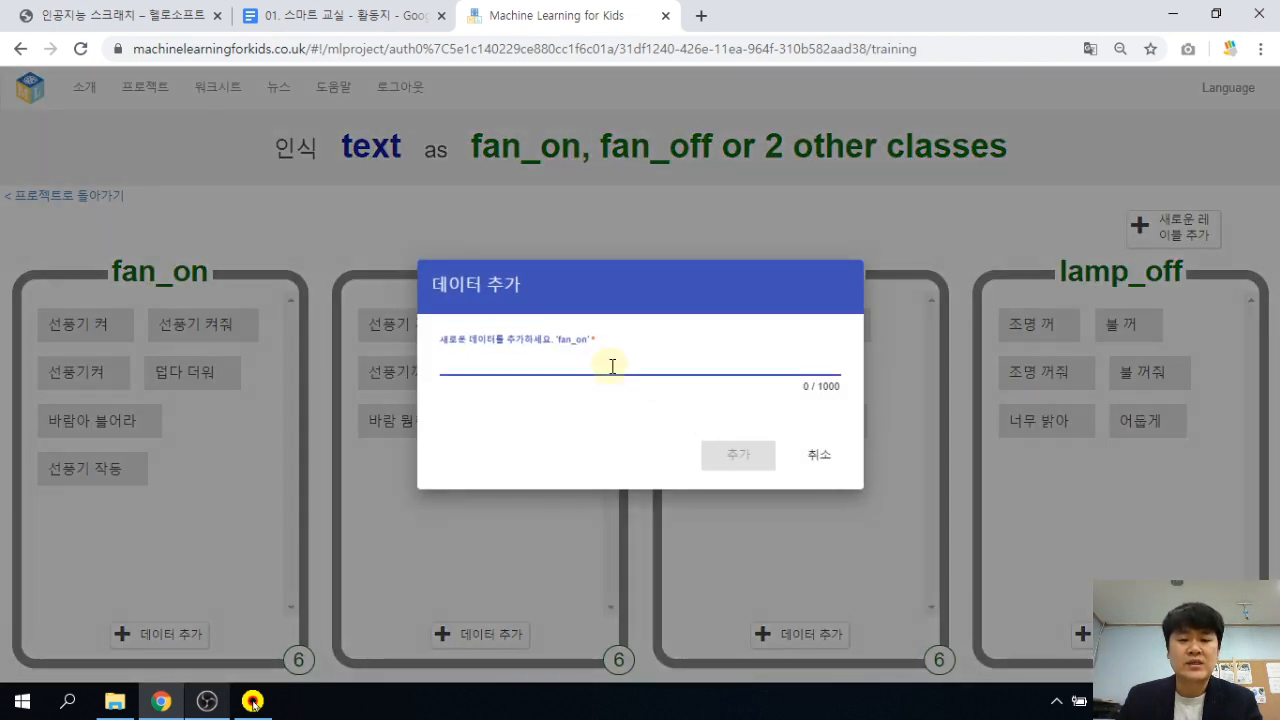
pyautogui.click(612, 367)
pyautogui.write('풍기 켜')
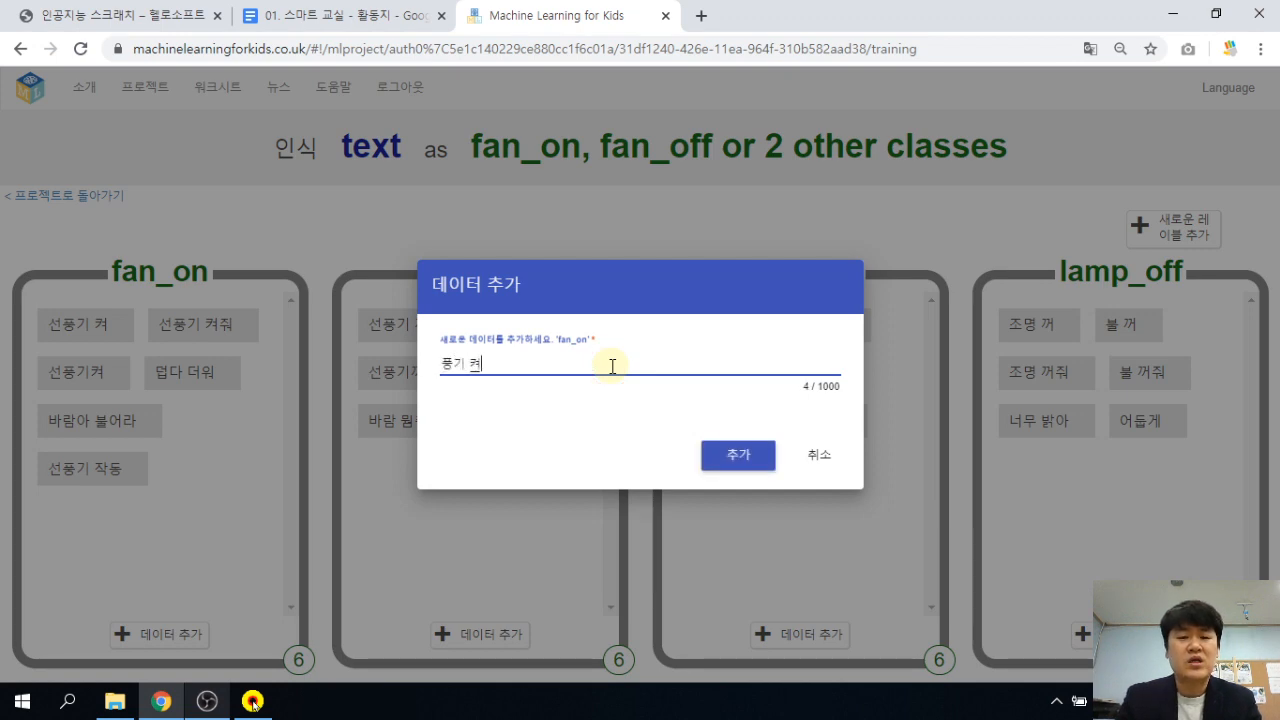
pyautogui.press('Return')
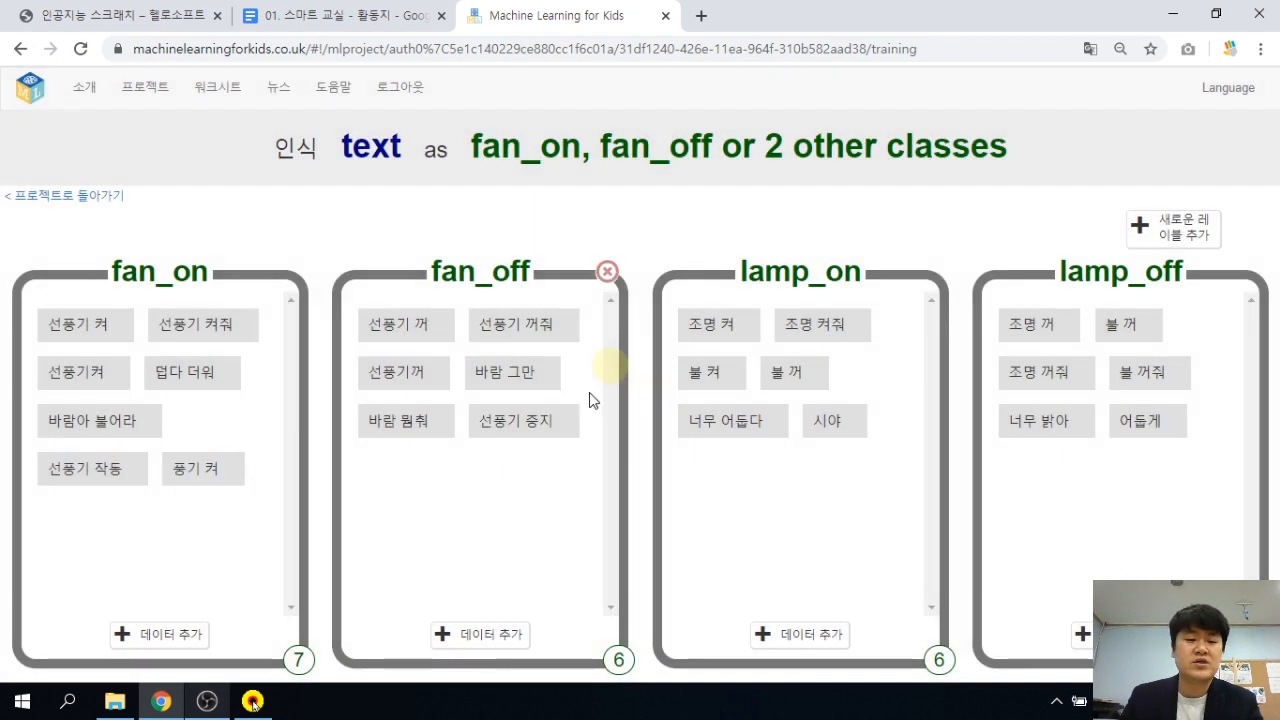
# Add 바람 줘 and 더워 죽겠다 to the fan_on examples.
pyautogui.click(178, 640)
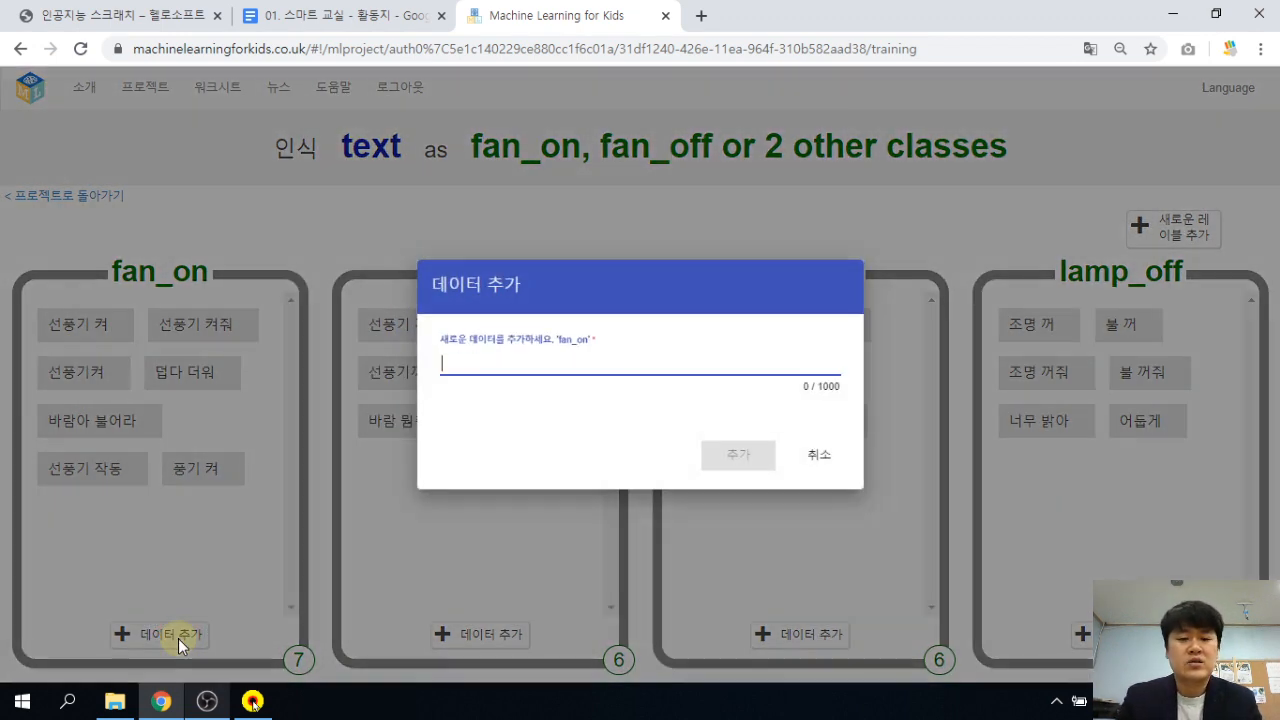
pyautogui.write('바람 줘')
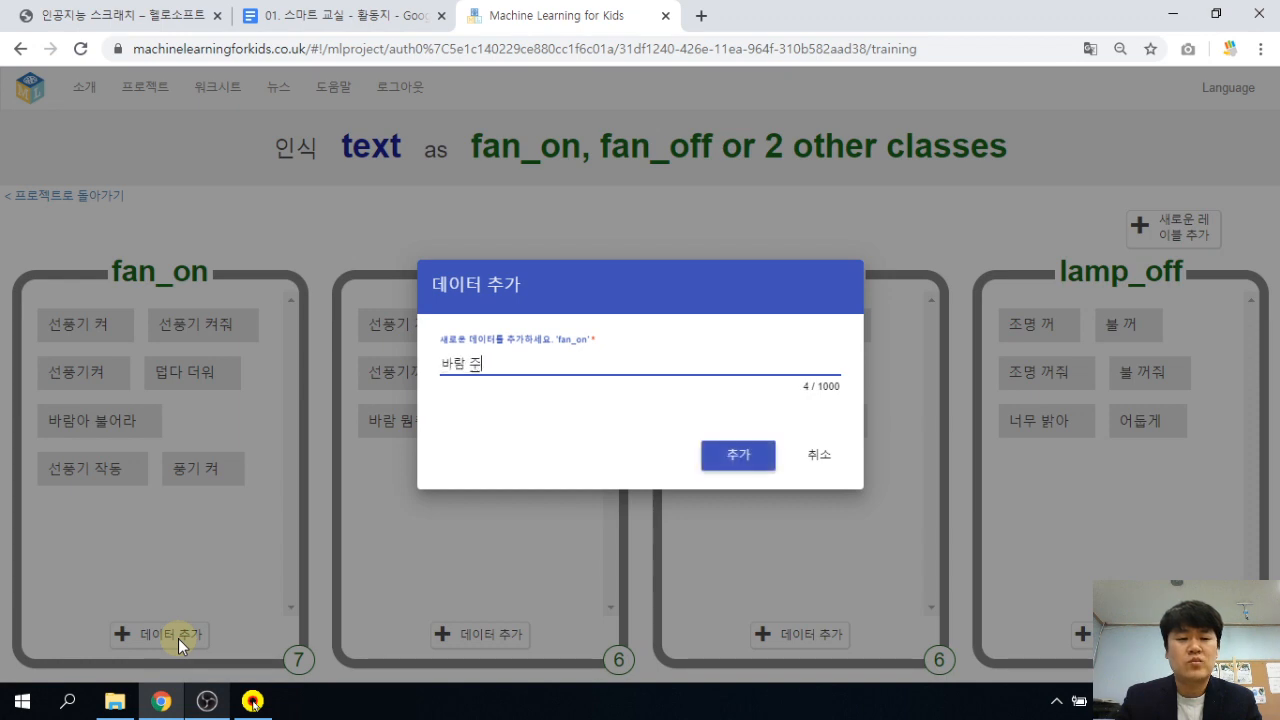
pyautogui.press('Return')
pyautogui.click(178, 640)
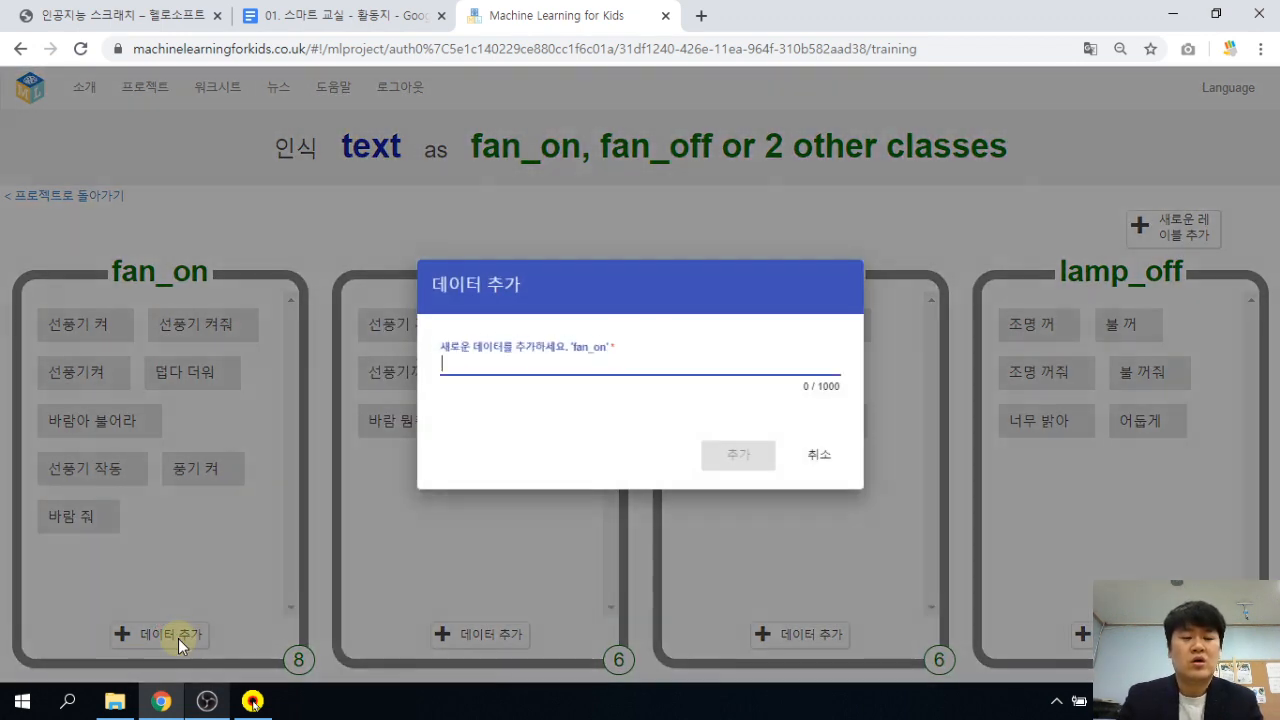
pyautogui.write('더워 죽그')
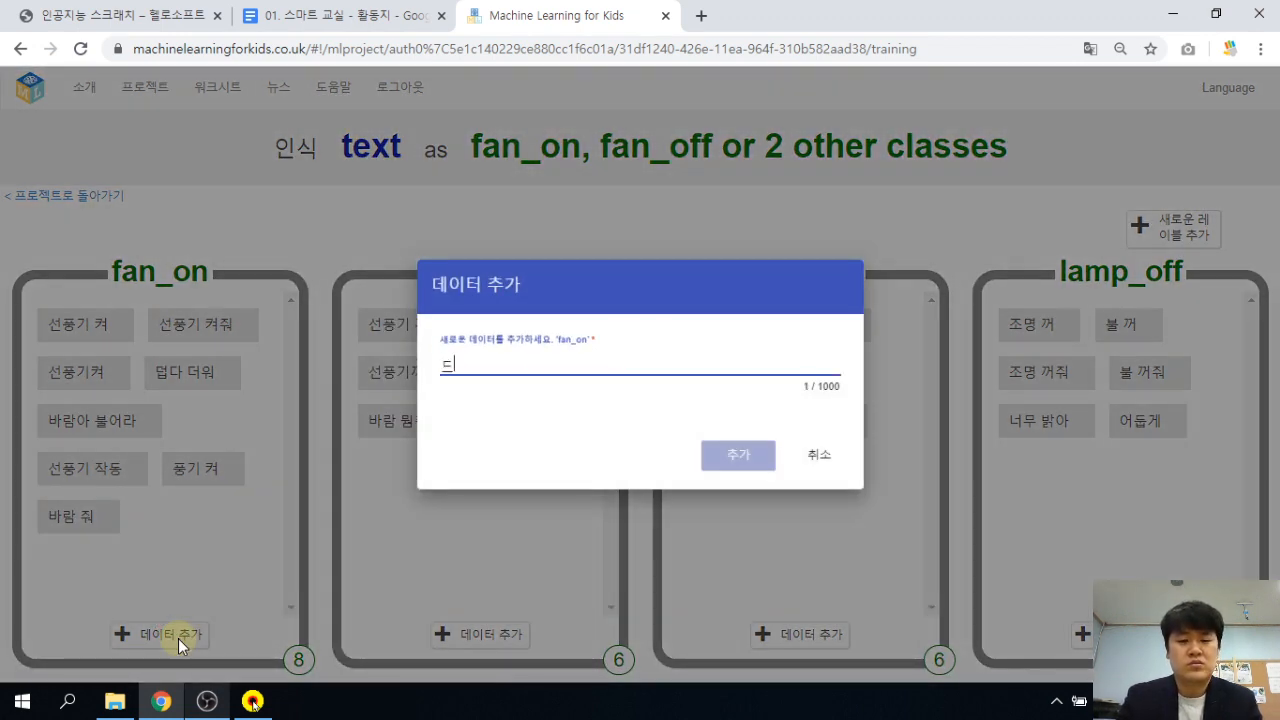
pyautogui.write('겠다')
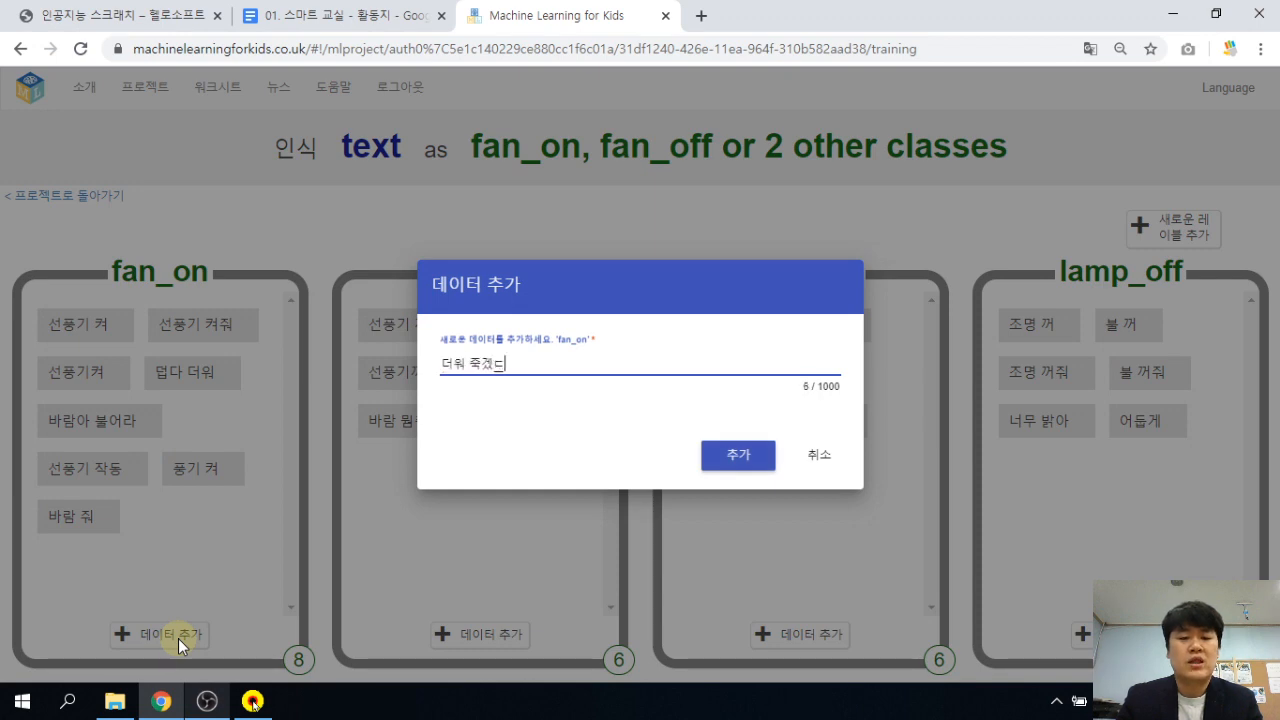
pyautogui.press('Return')
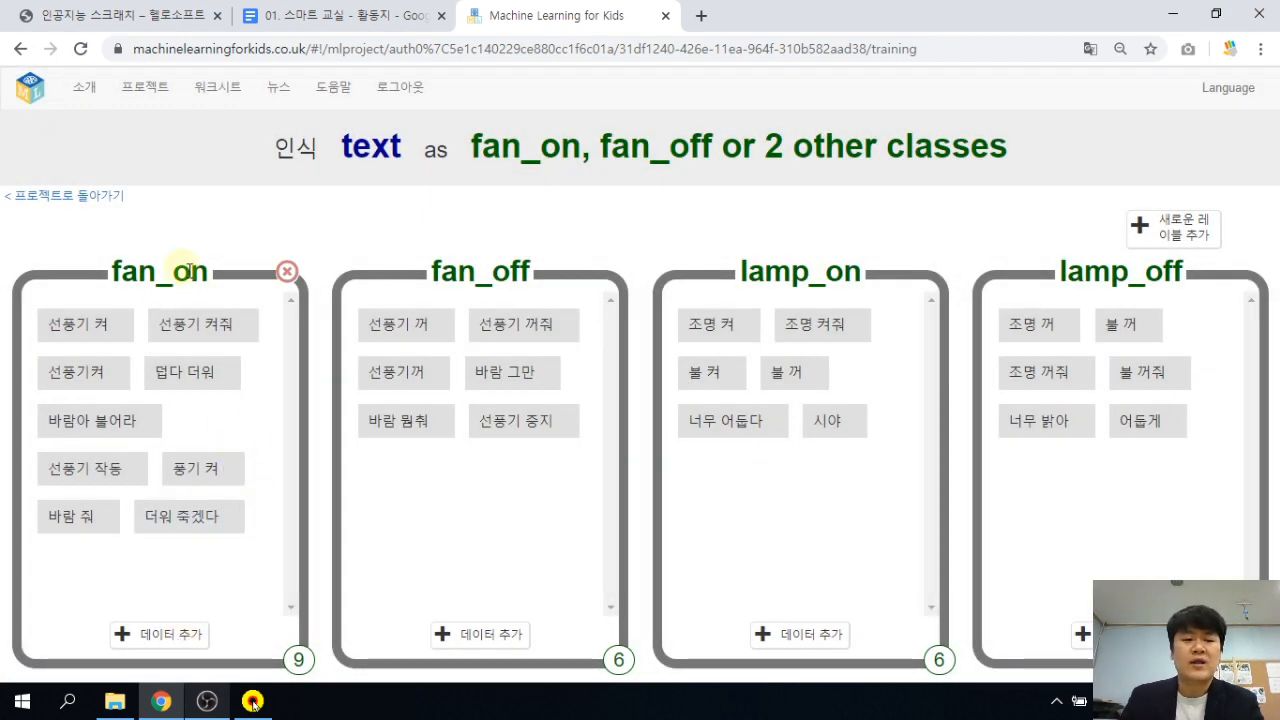
pyautogui.click(497, 637)
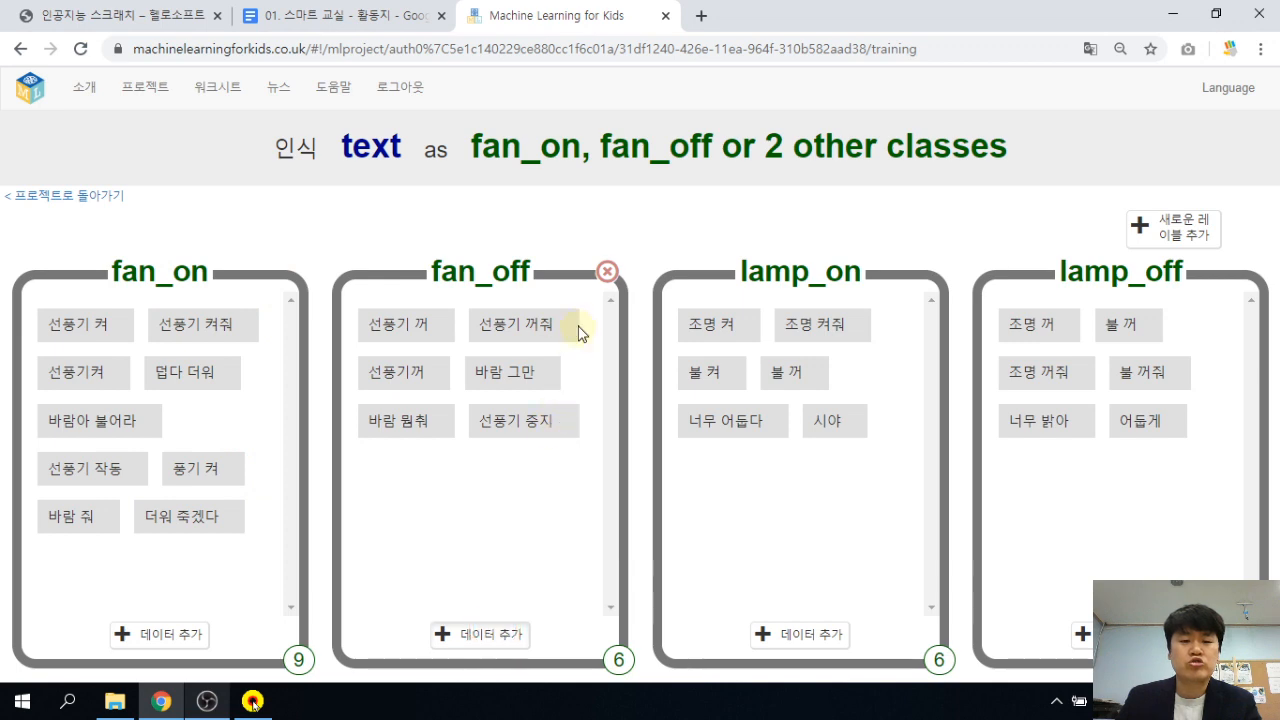
pyautogui.click(820, 455)
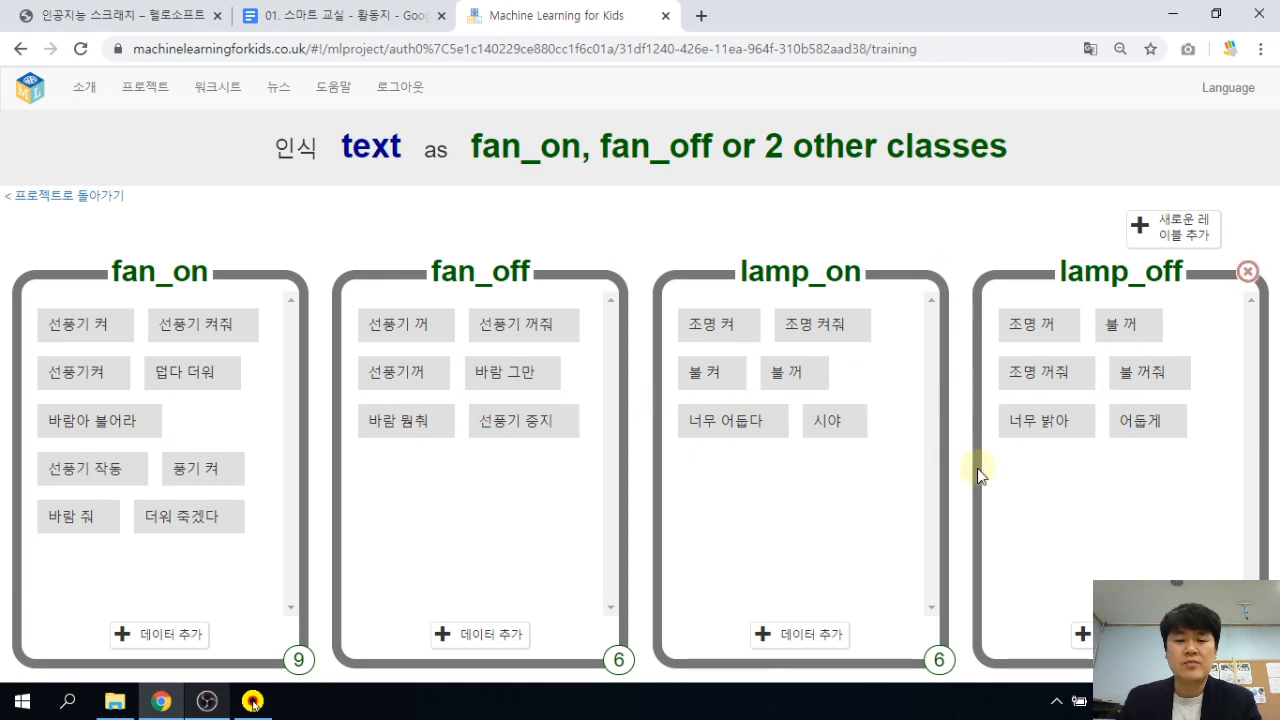
# Add 풍기 꺼 as a fan_off example.
pyautogui.click(503, 636)
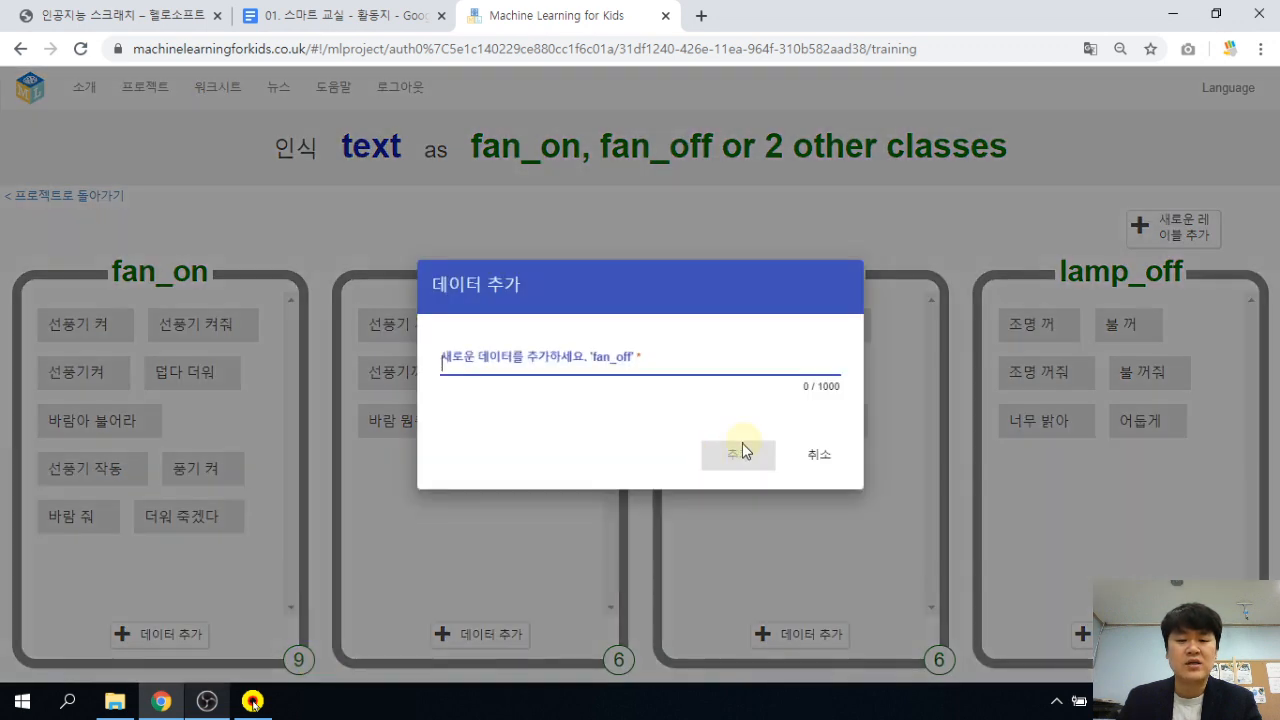
pyautogui.click(634, 359)
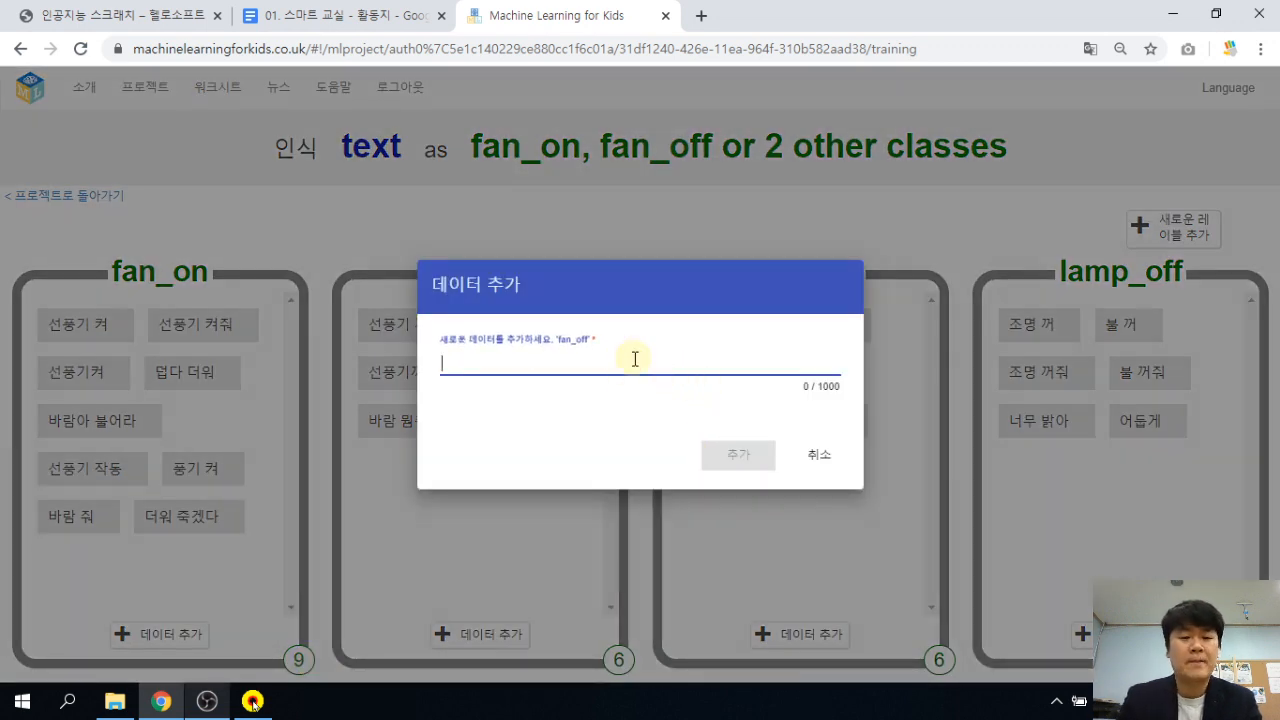
pyautogui.write('풍')
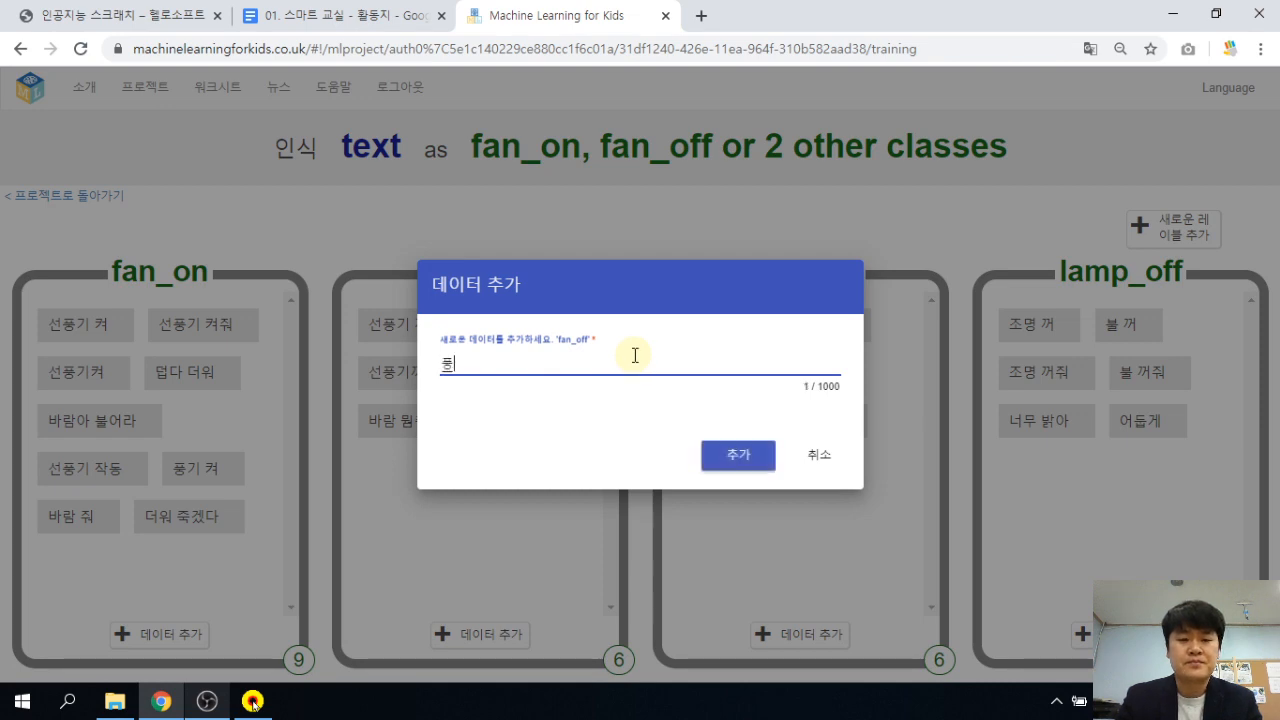
pyautogui.write('기 꺼')
pyautogui.press('Return')
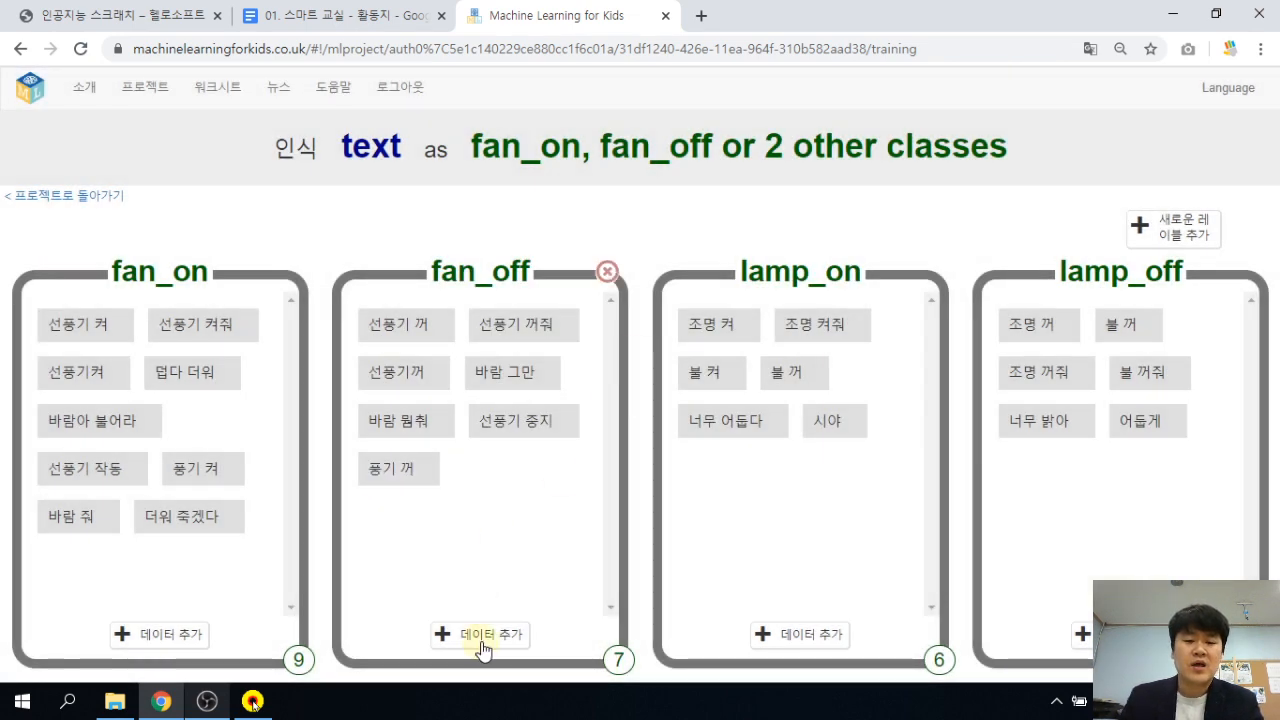
# Add 바람 그만 and 추워 죽겠다 to the fan_off examples.
pyautogui.click(480, 634)
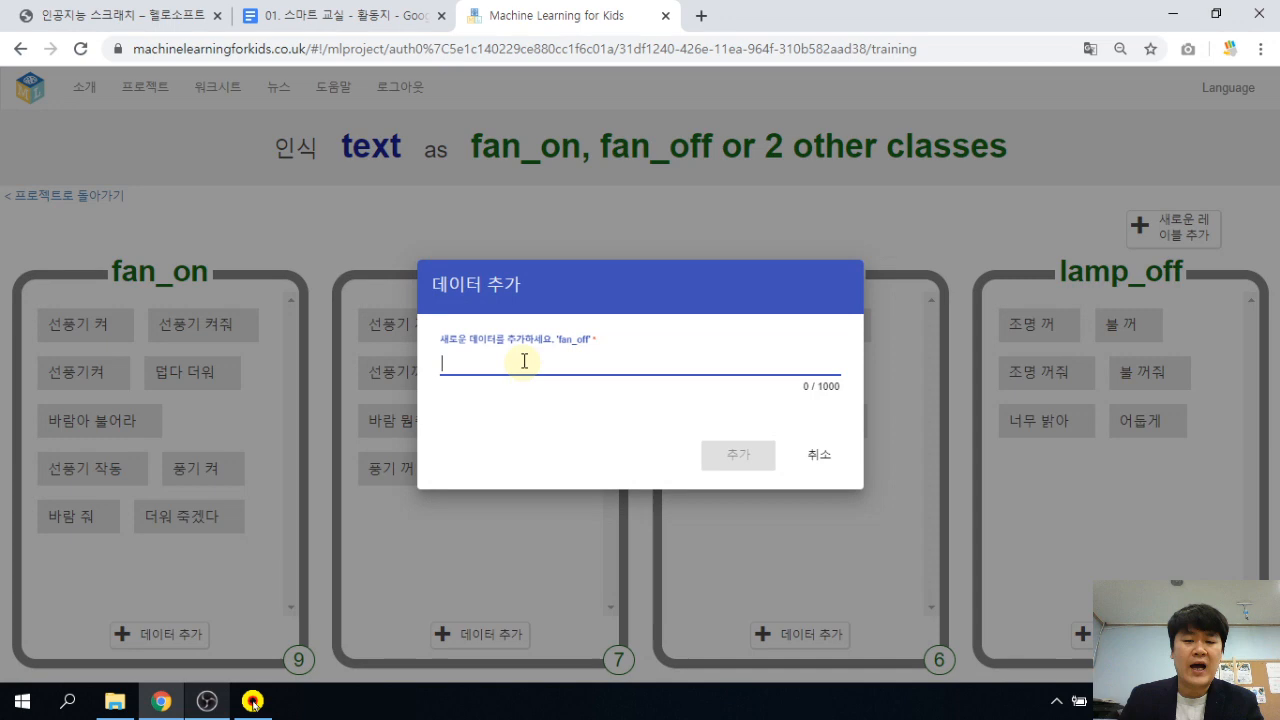
pyautogui.click(525, 360)
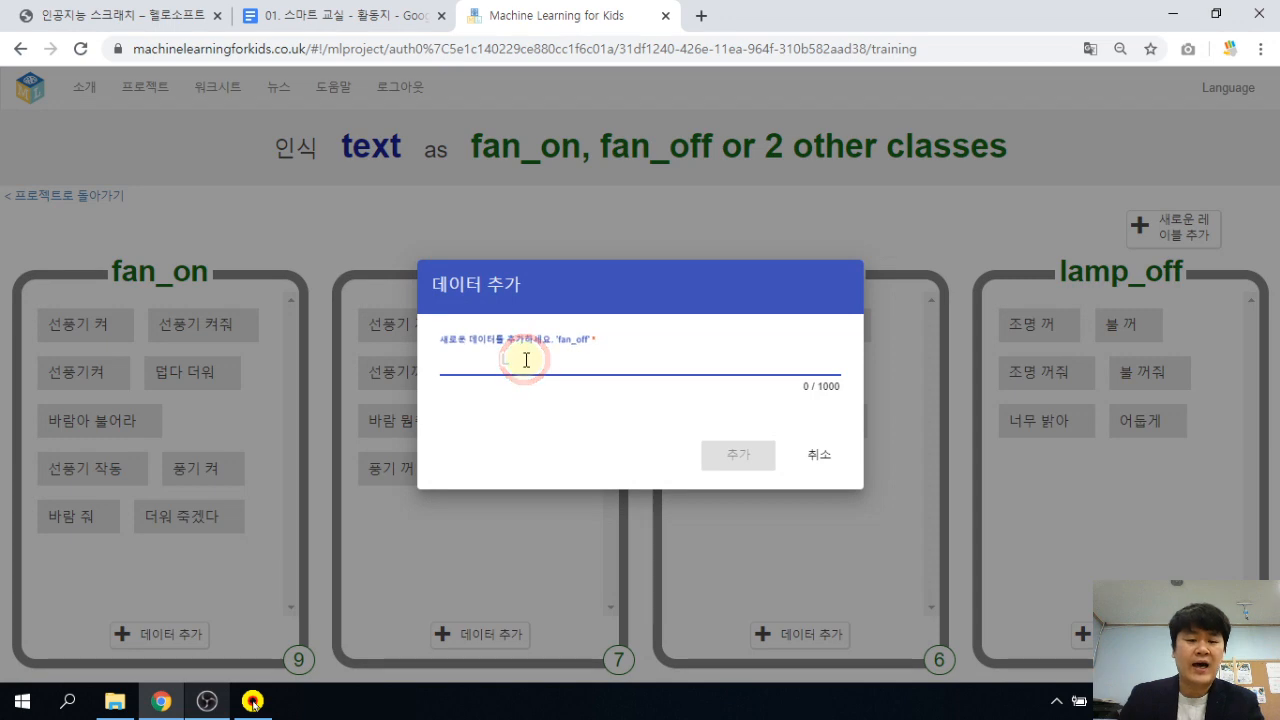
pyautogui.write('ㅂ')
pyautogui.press('BackSpace')
pyautogui.write('바라')
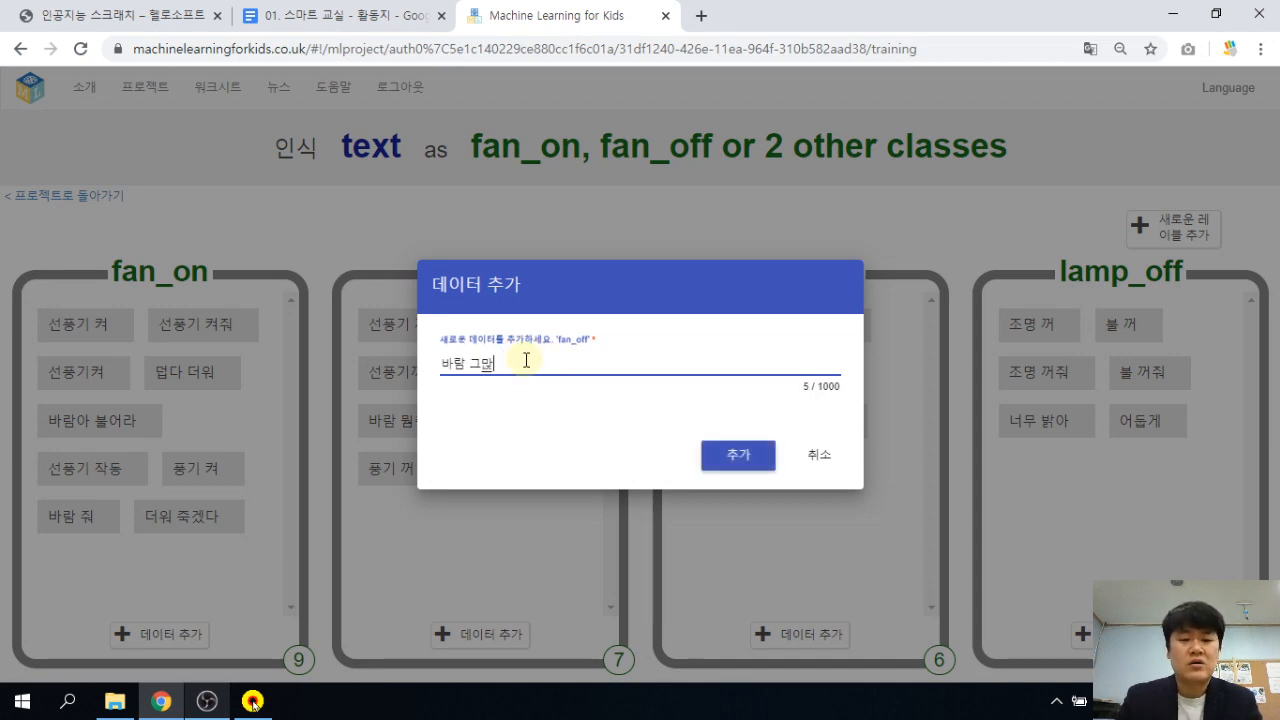
pyautogui.write('ㅁ 그만')
pyautogui.press('Return')
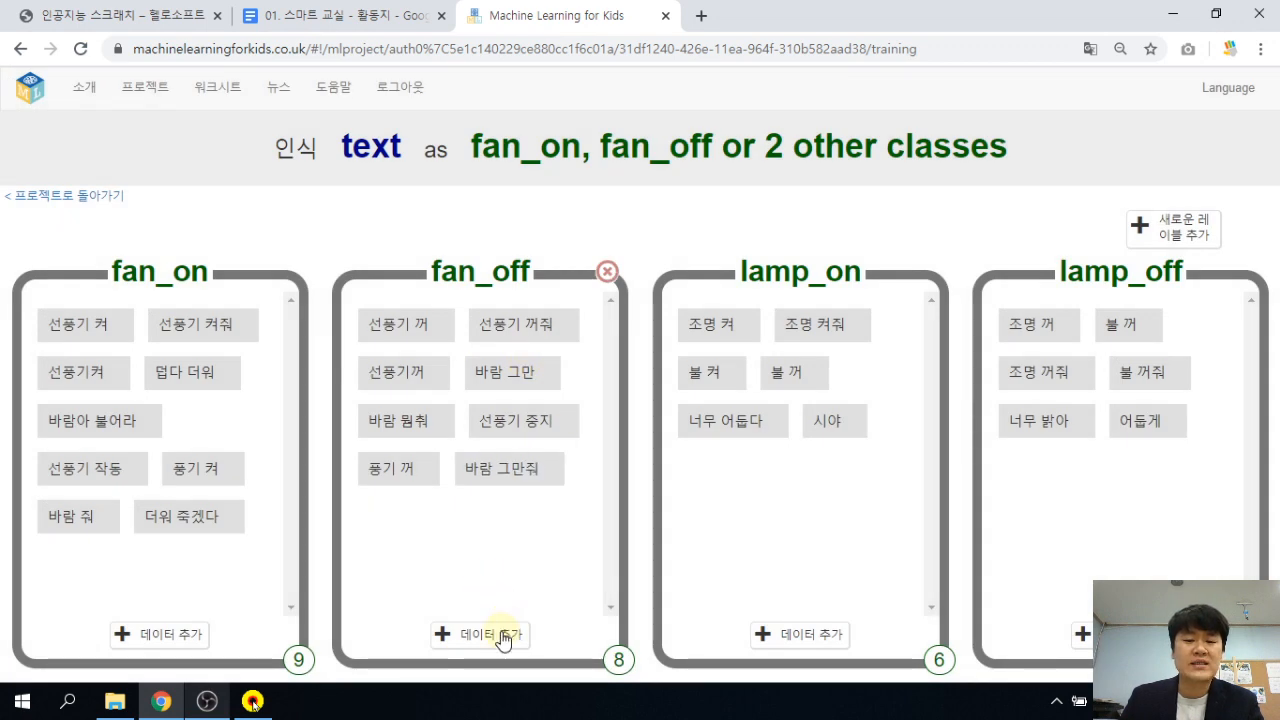
pyautogui.click(503, 637)
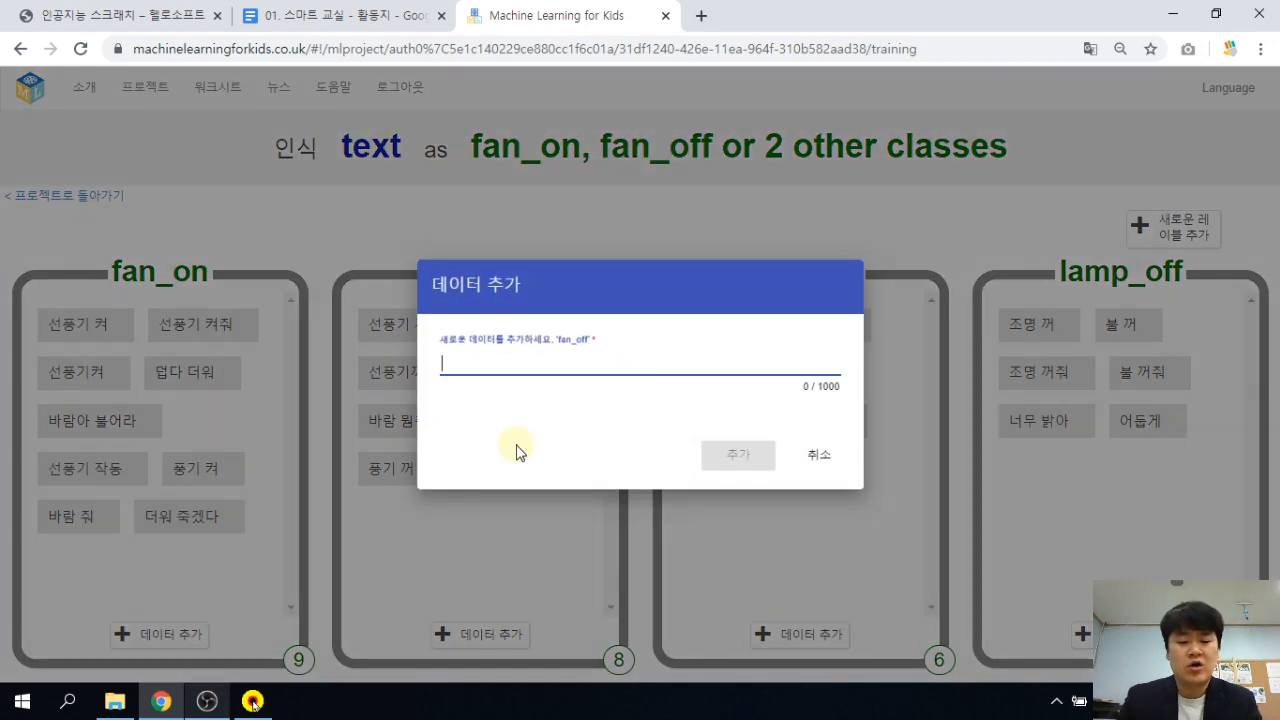
pyautogui.write('추워 죽겠다')
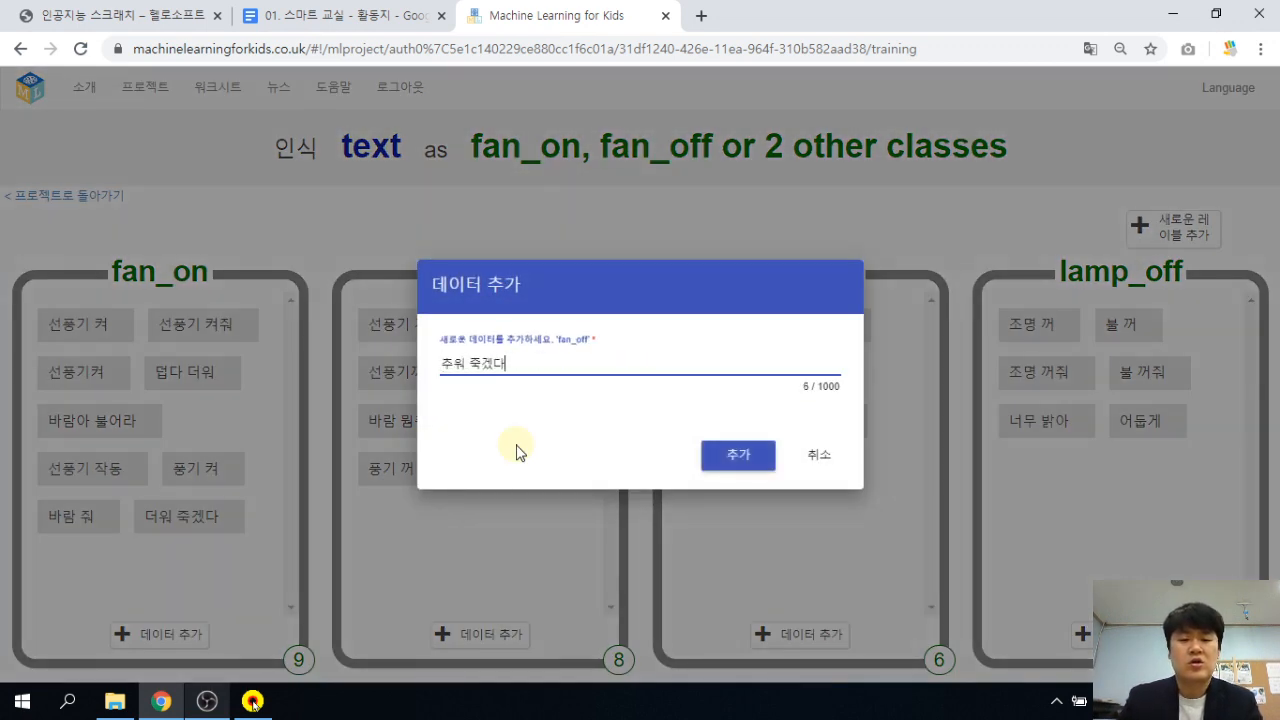
pyautogui.press('Return')
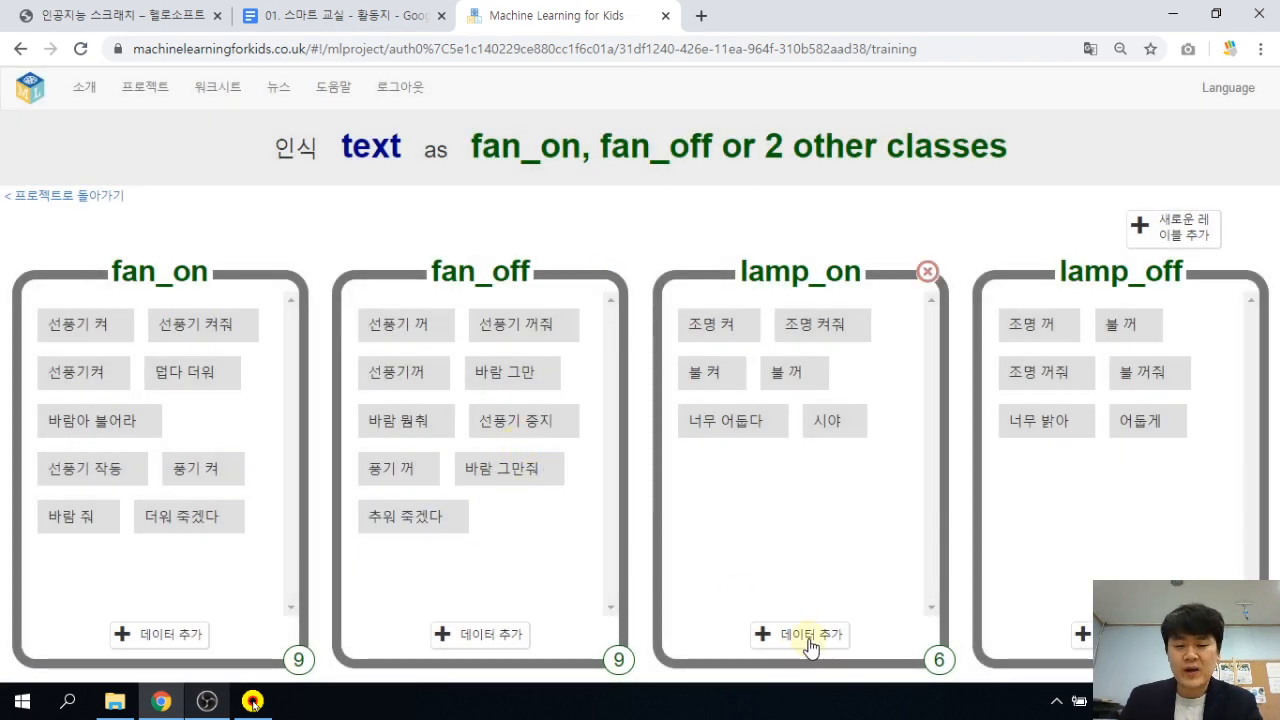
# Add 램프 켜줘, 어둡네 and 불 좀 켜줘 to the lamp_on examples.
pyautogui.click(808, 640)
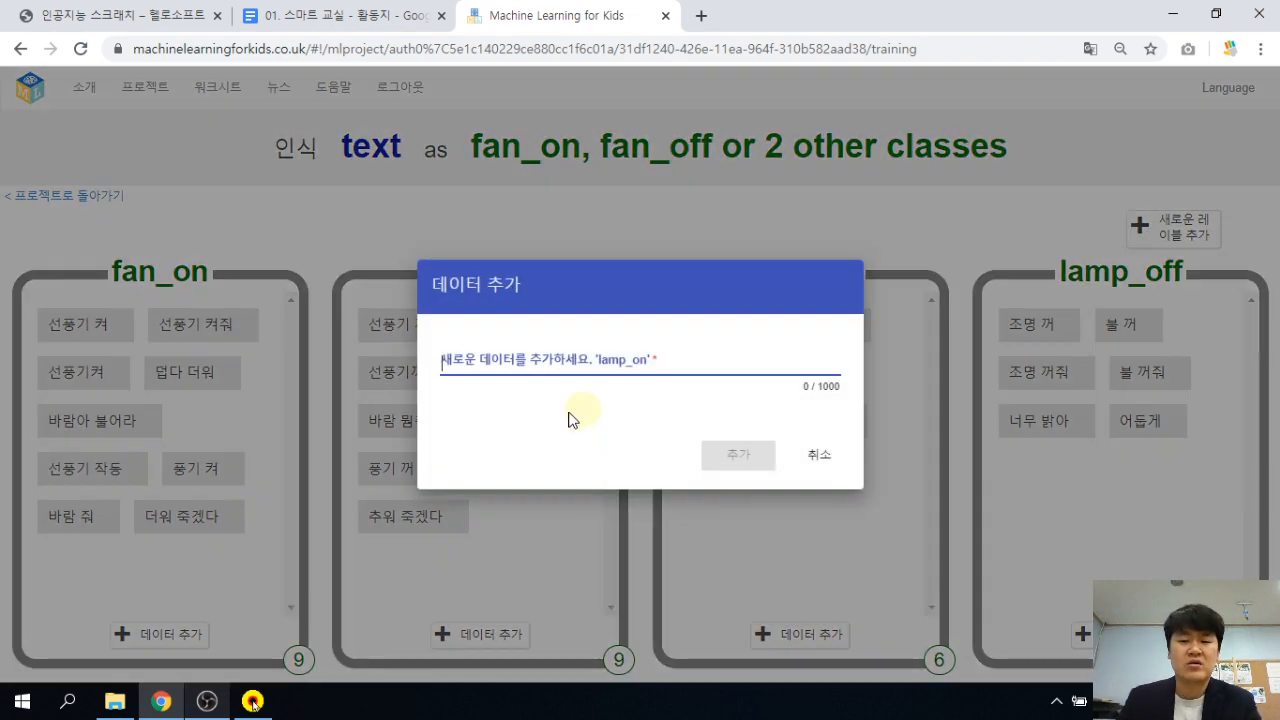
pyautogui.write('램프 켜줘')
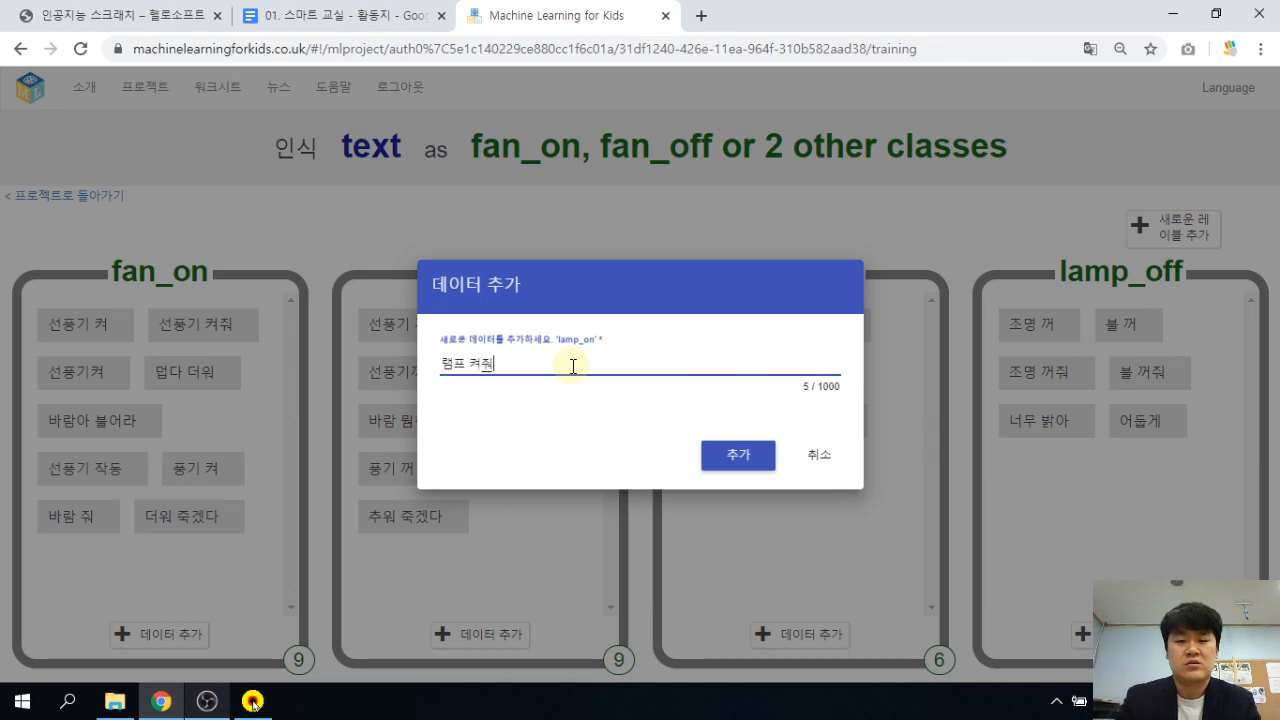
pyautogui.press('Return')
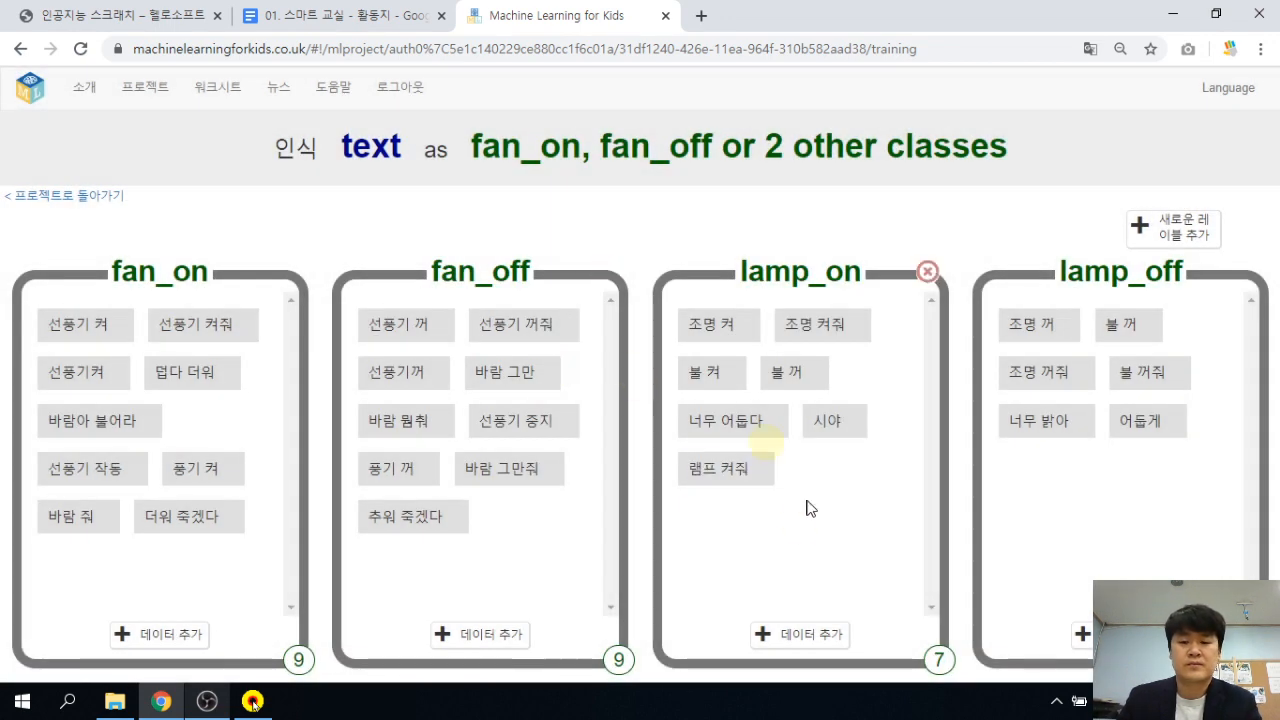
pyautogui.click(812, 647)
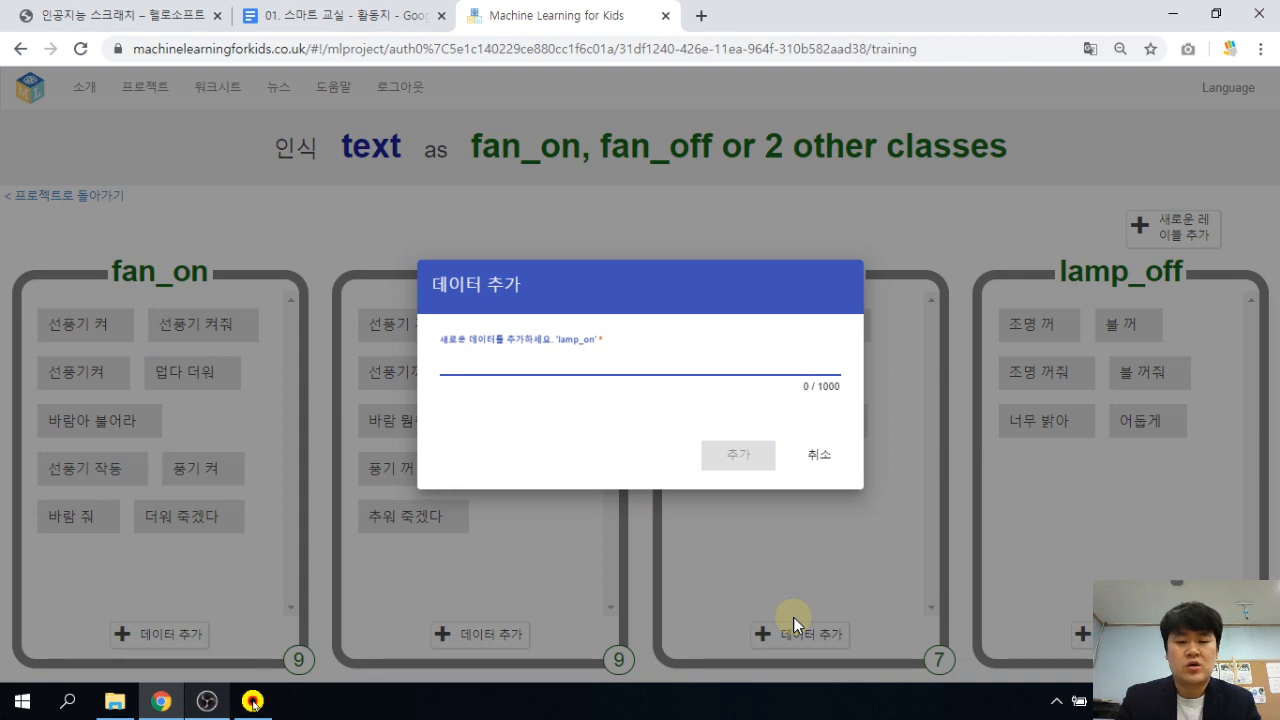
pyautogui.write('어둡네')
pyautogui.press('Return')
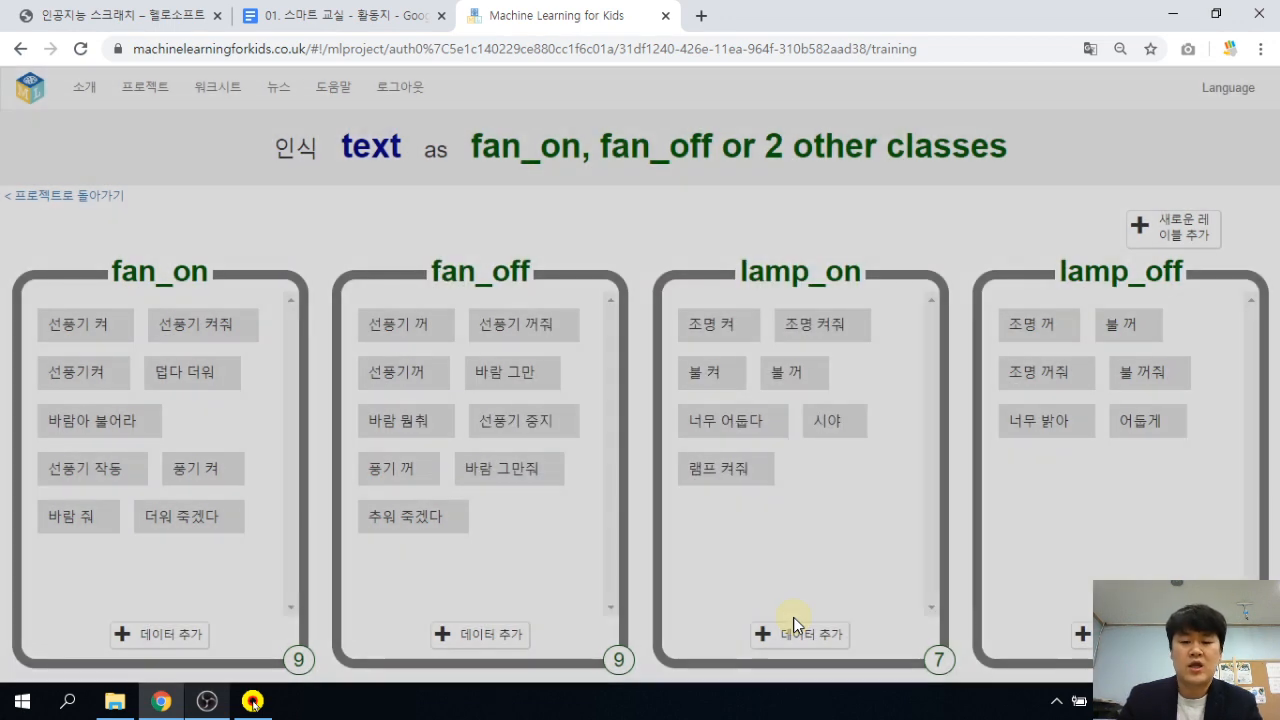
pyautogui.click(808, 640)
pyautogui.write('불')
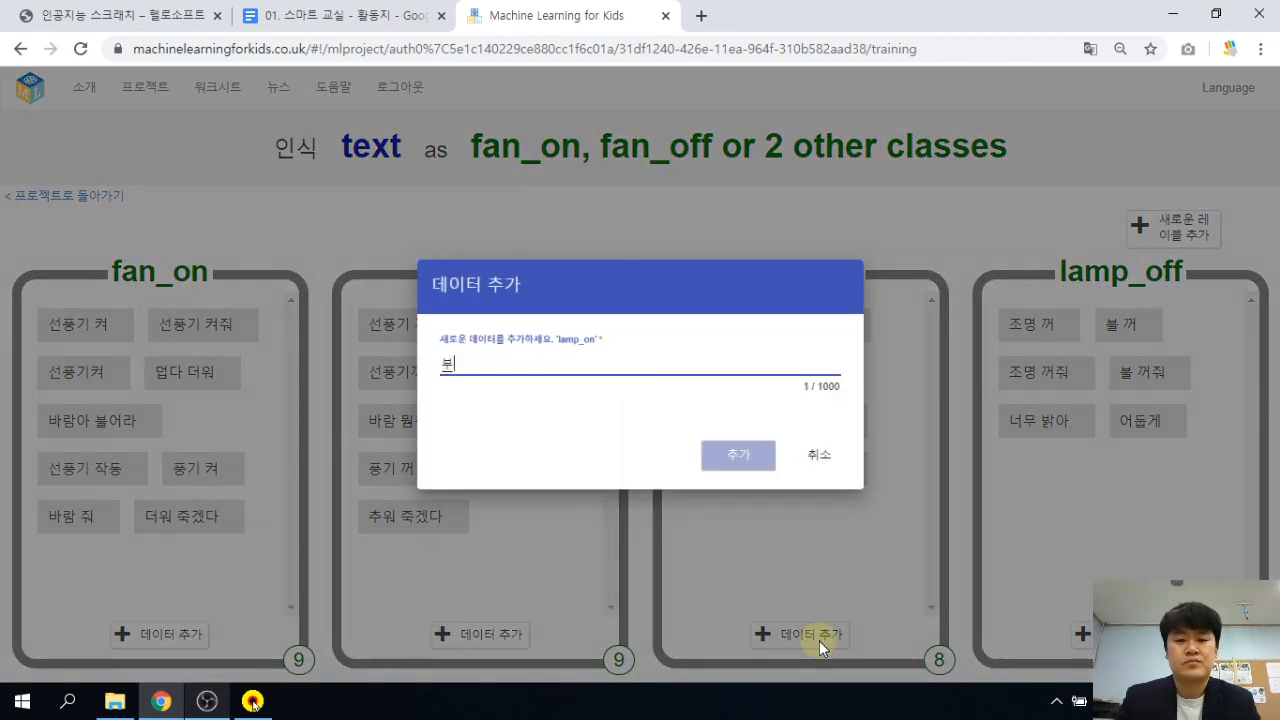
pyautogui.write(' 좀 켜줘')
pyautogui.press('Return')
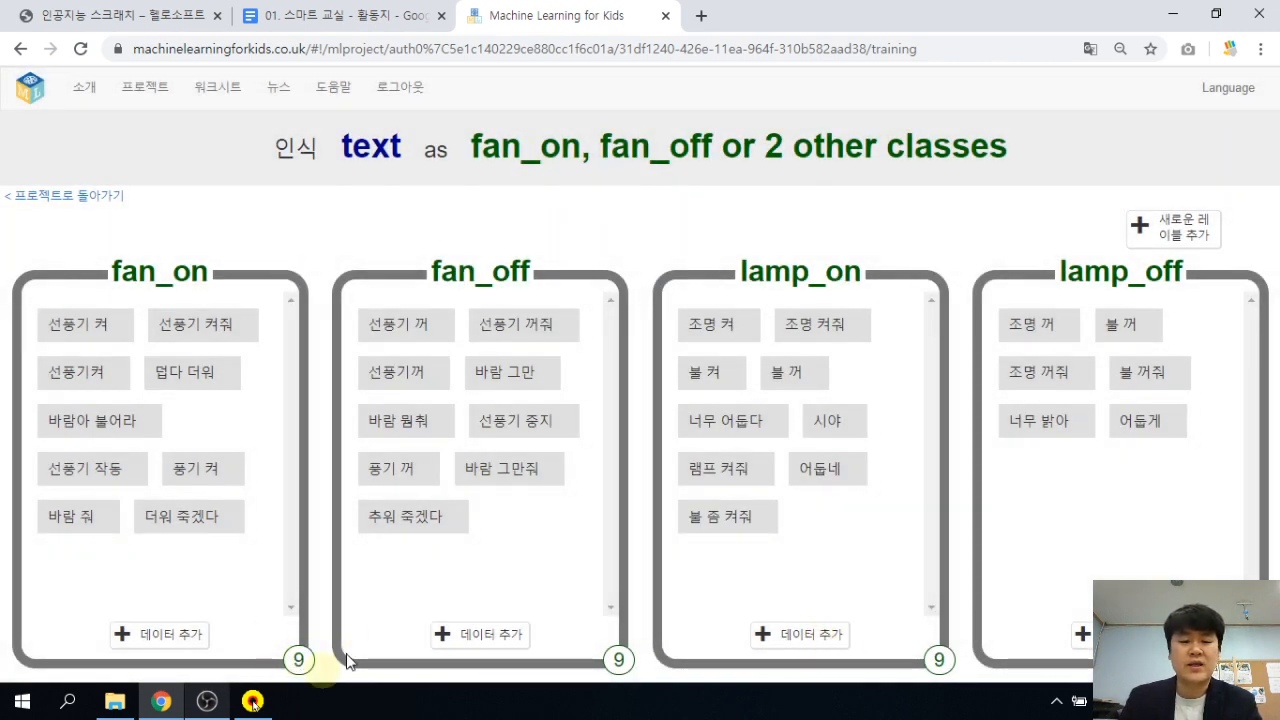
# Add 불 좀 꺼줘, 불꺼줘 and 조명 어둡게 to the lamp_off examples.
pyautogui.click(1115, 634)
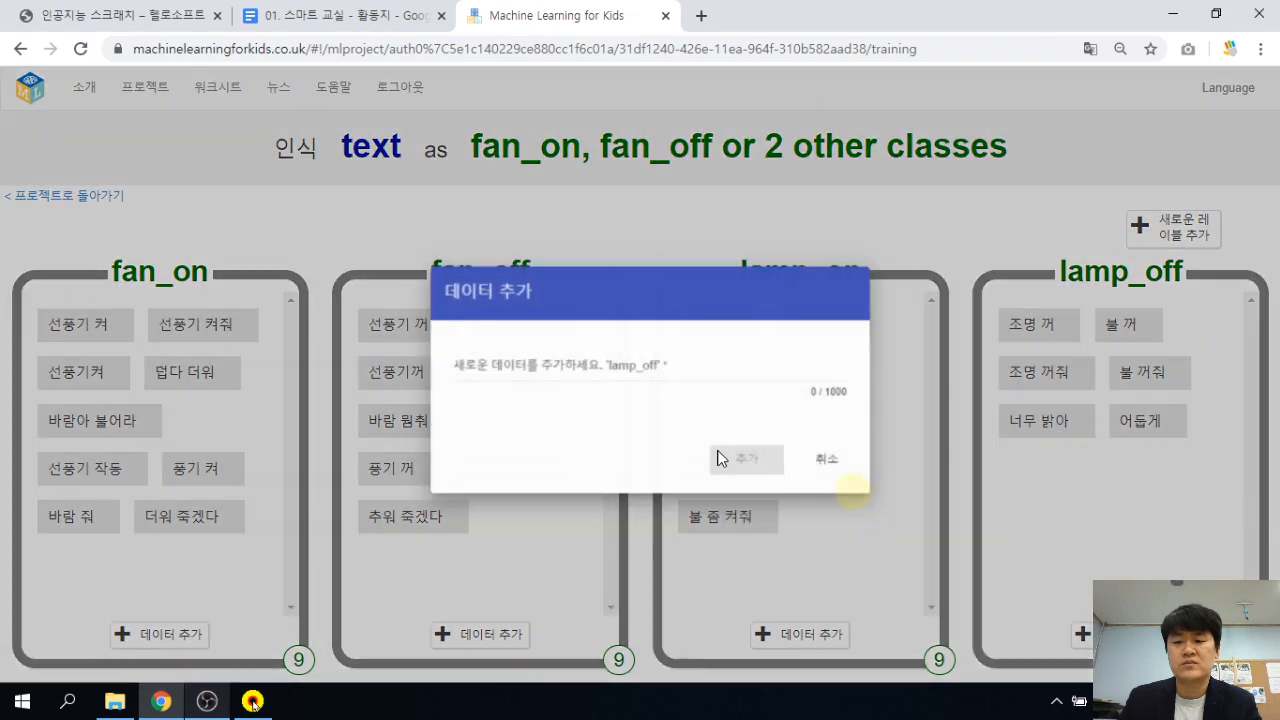
pyautogui.write('불 좀 ')
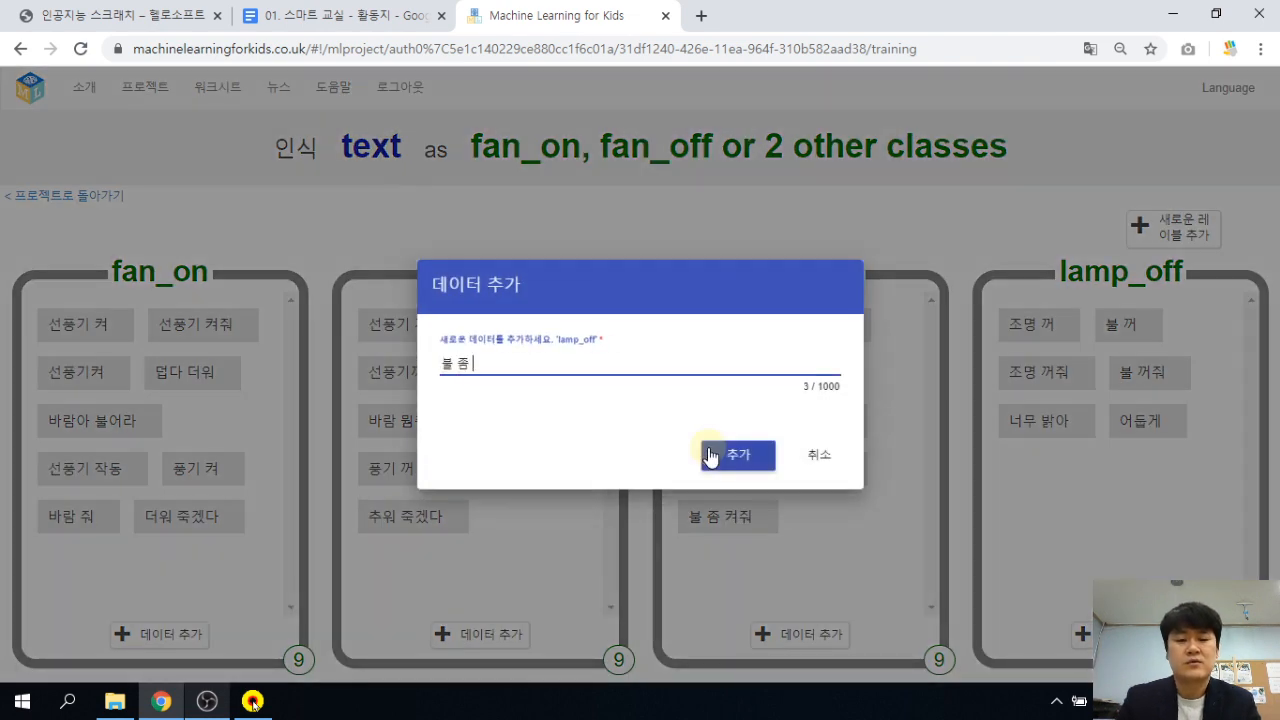
pyautogui.write('꺼줘')
pyautogui.click(737, 455)
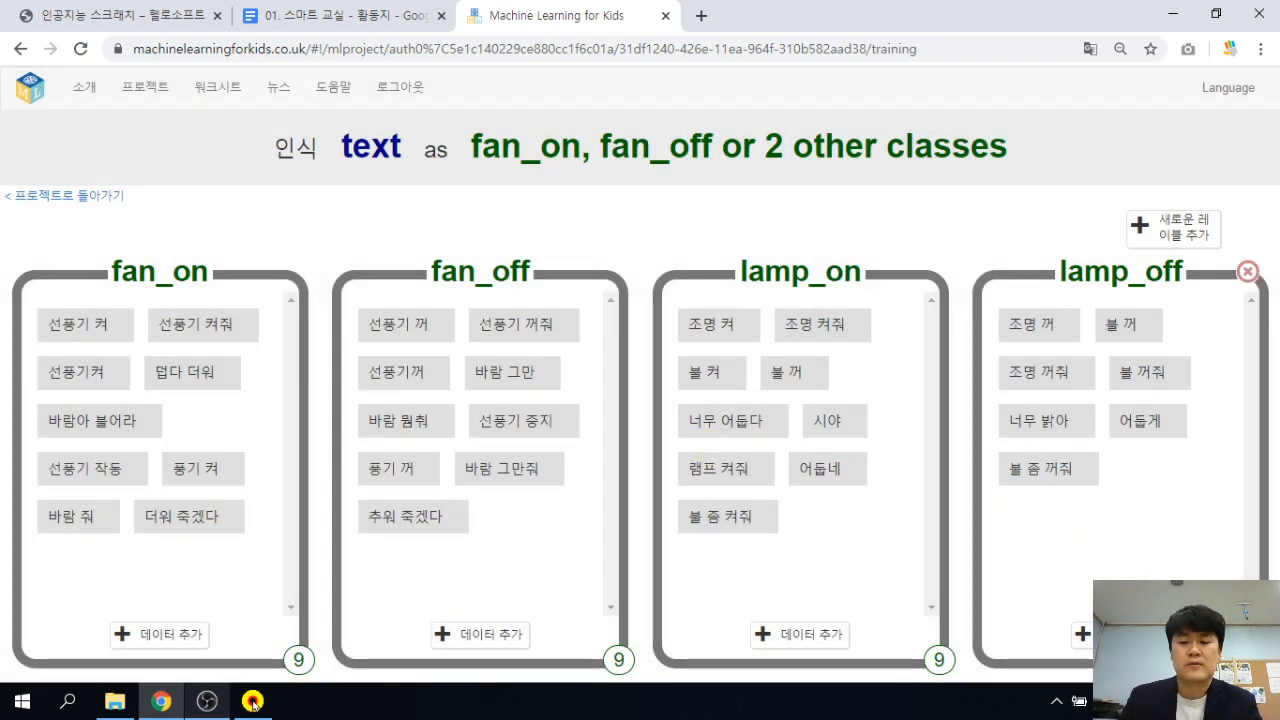
pyautogui.click(1115, 634)
pyautogui.write('불꺼')
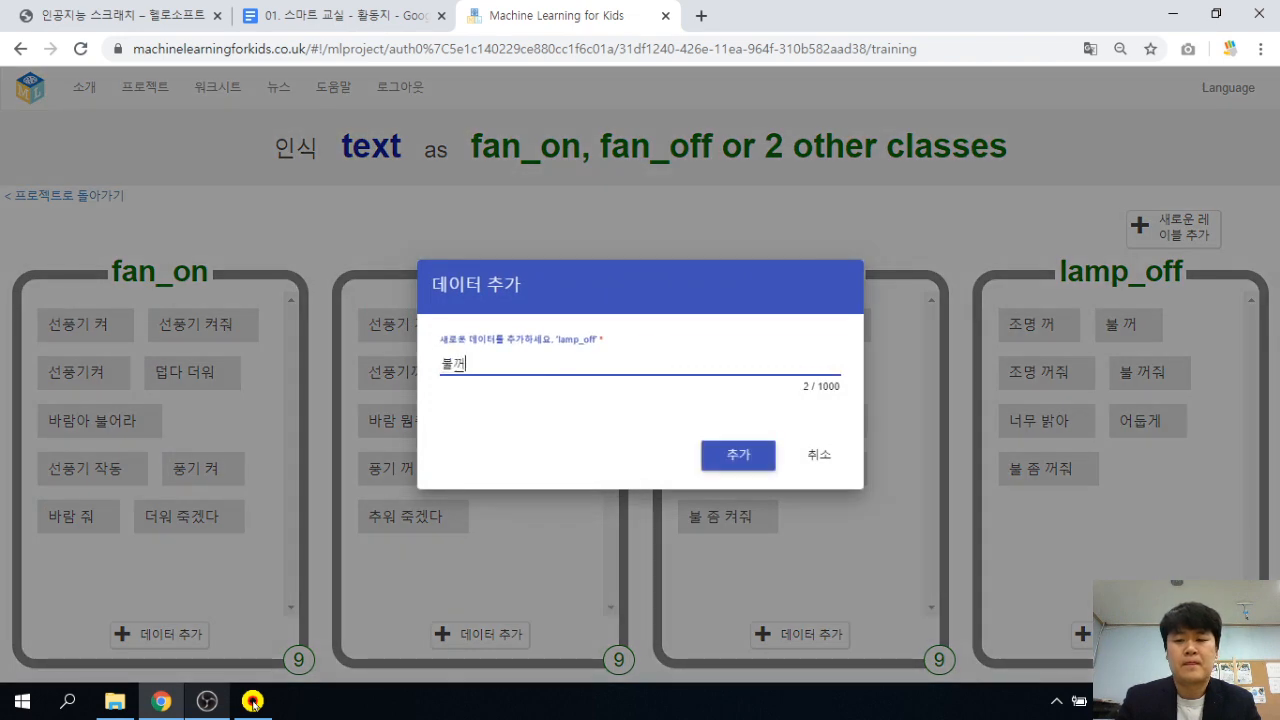
pyautogui.write('줘')
pyautogui.press('Return')
pyautogui.click(1115, 634)
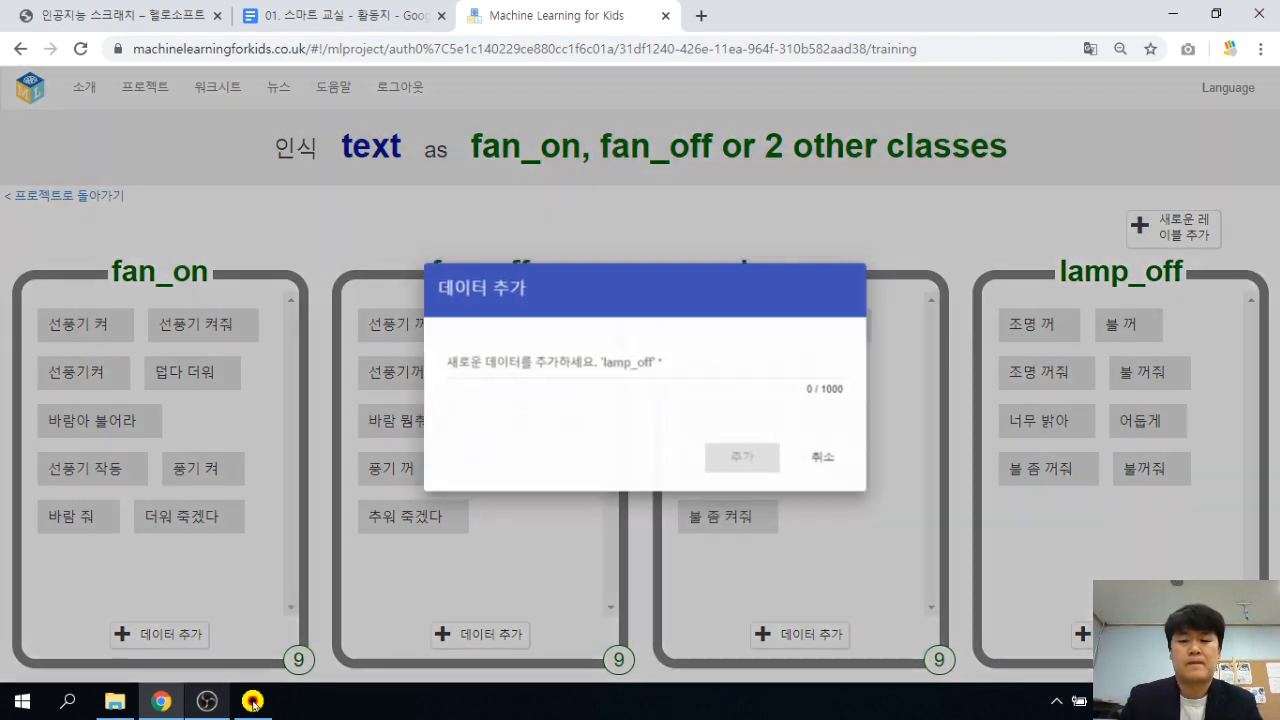
pyautogui.write('지명')
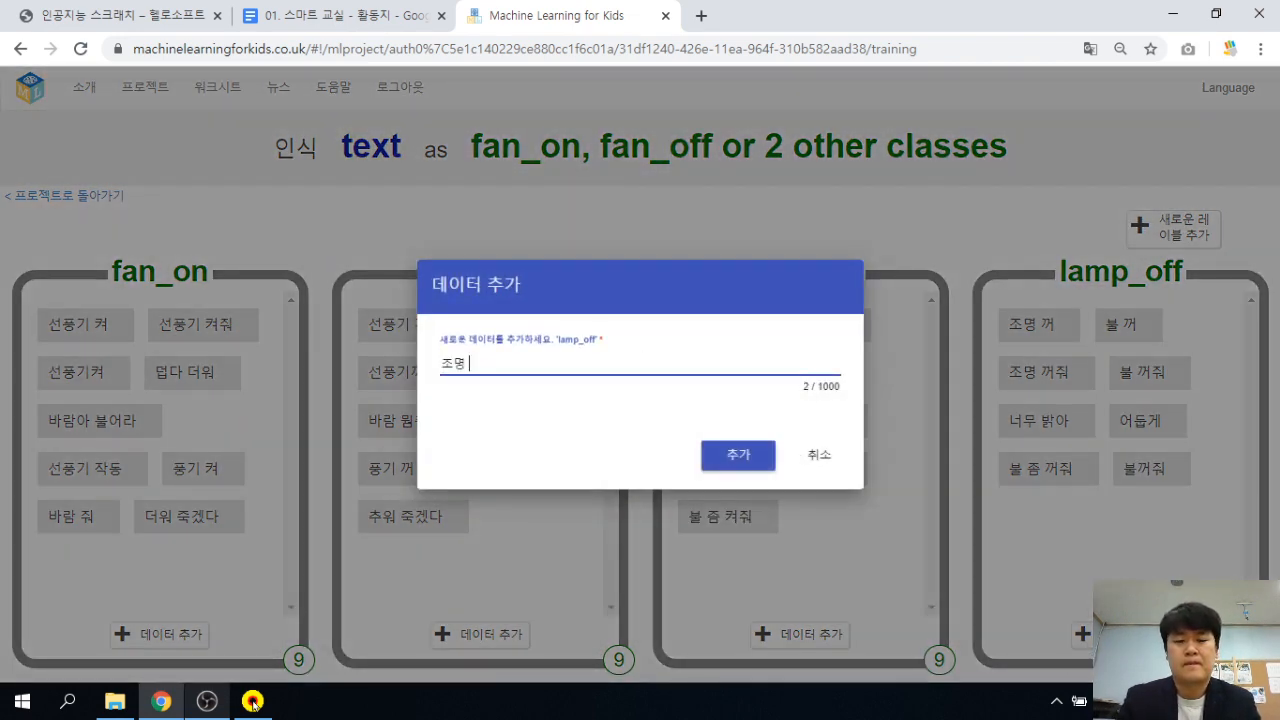
pyautogui.press('Return')
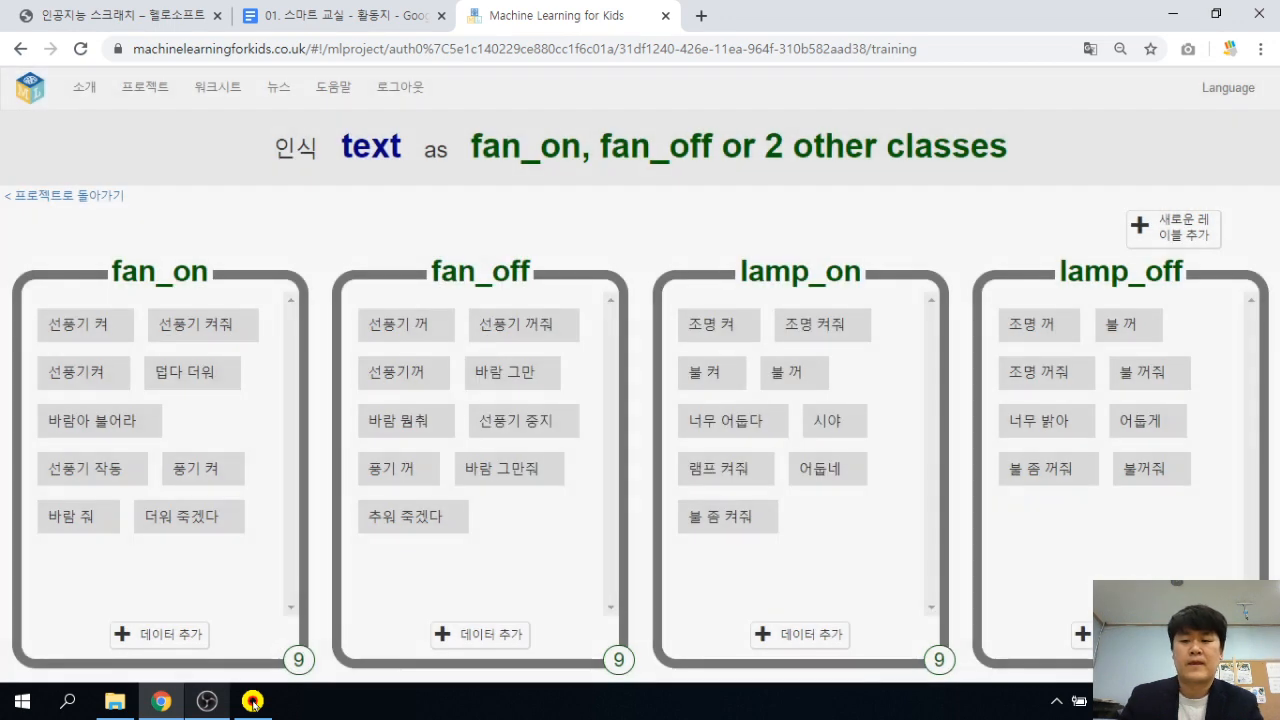
pyautogui.click(80, 195)
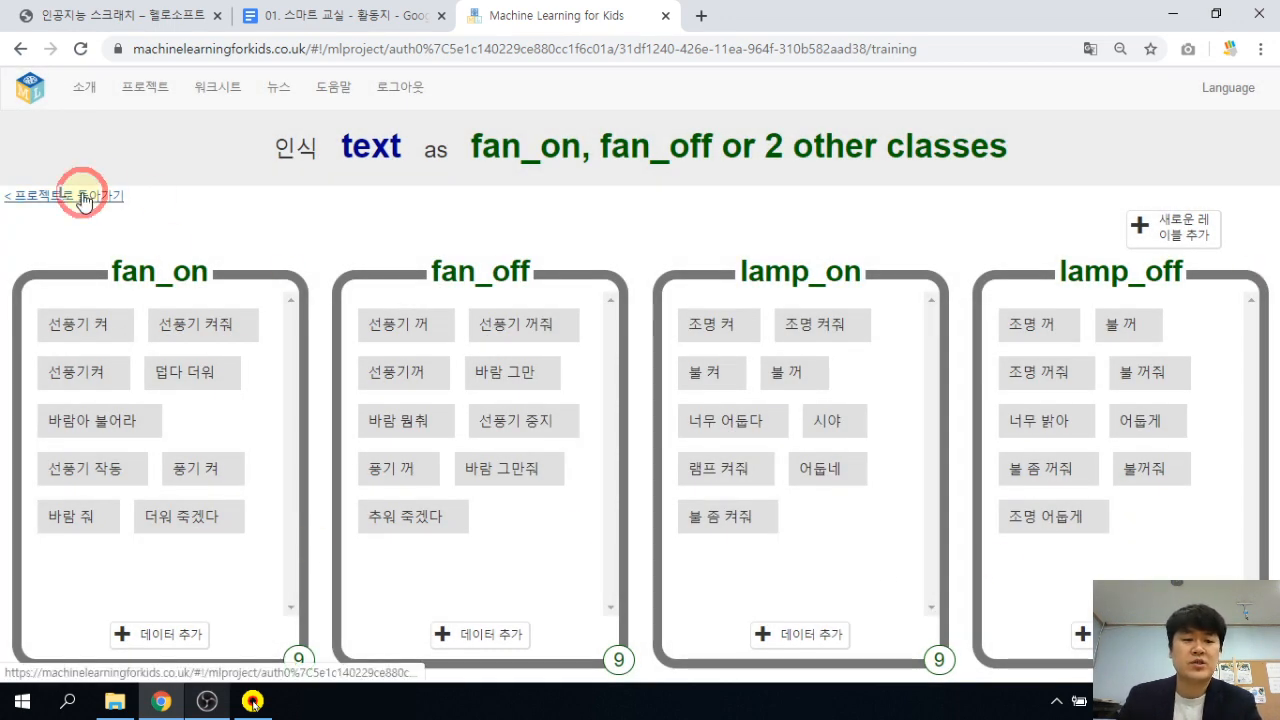
# On the Learn & Test page, delete the old model and train a new one.
pyautogui.click(519, 412)
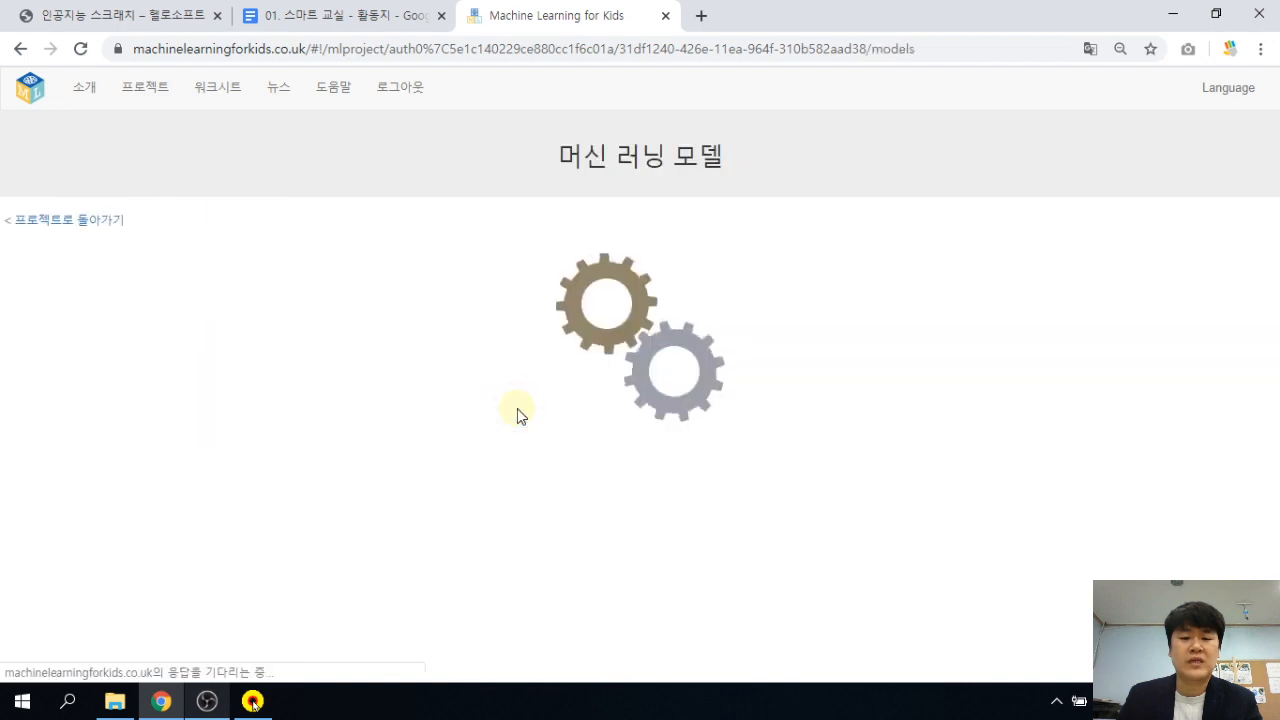
pyautogui.scroll(-5, 437, 571)
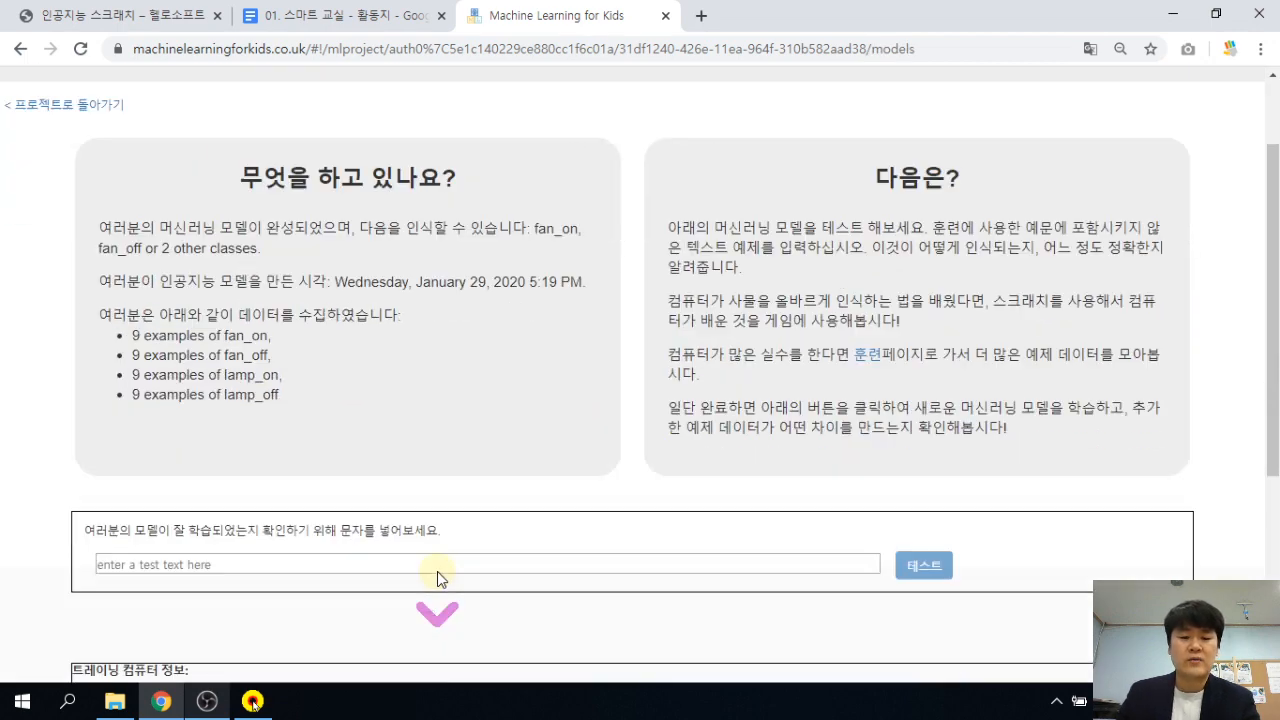
pyautogui.scroll(2, 186, 630)
pyautogui.scroll(-3, 115, 532)
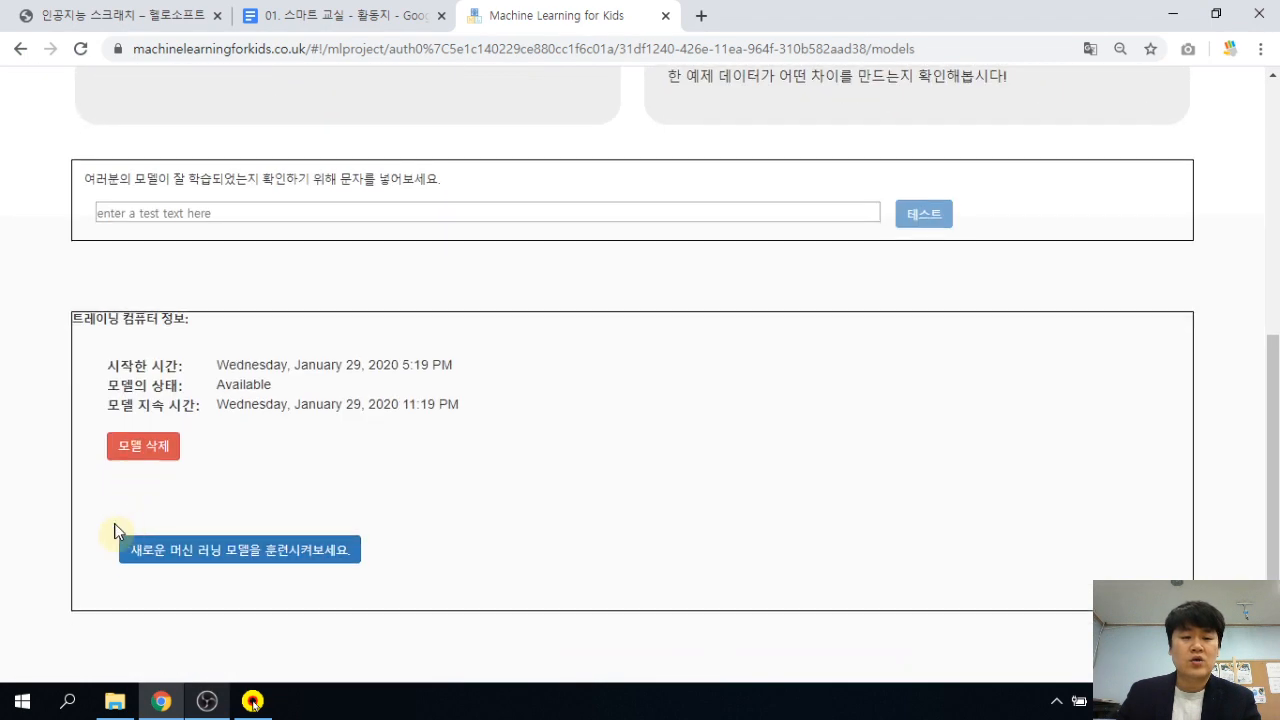
pyautogui.click(152, 450)
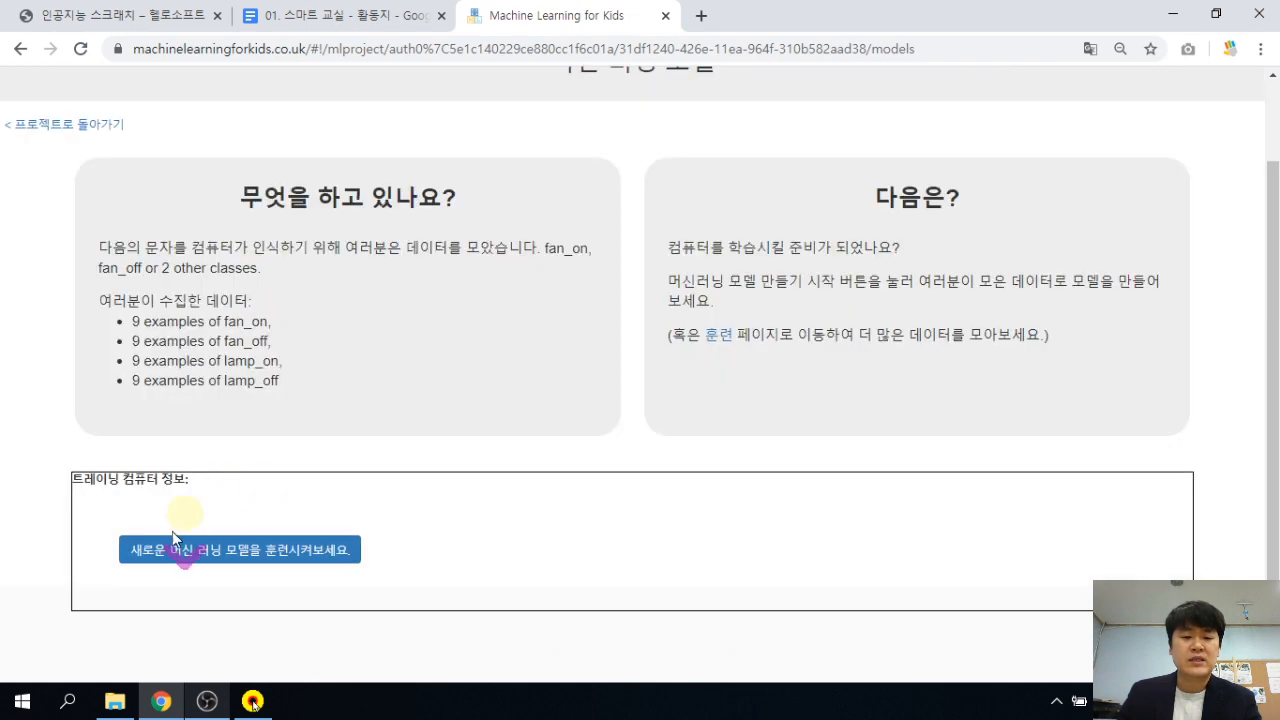
pyautogui.click(188, 545)
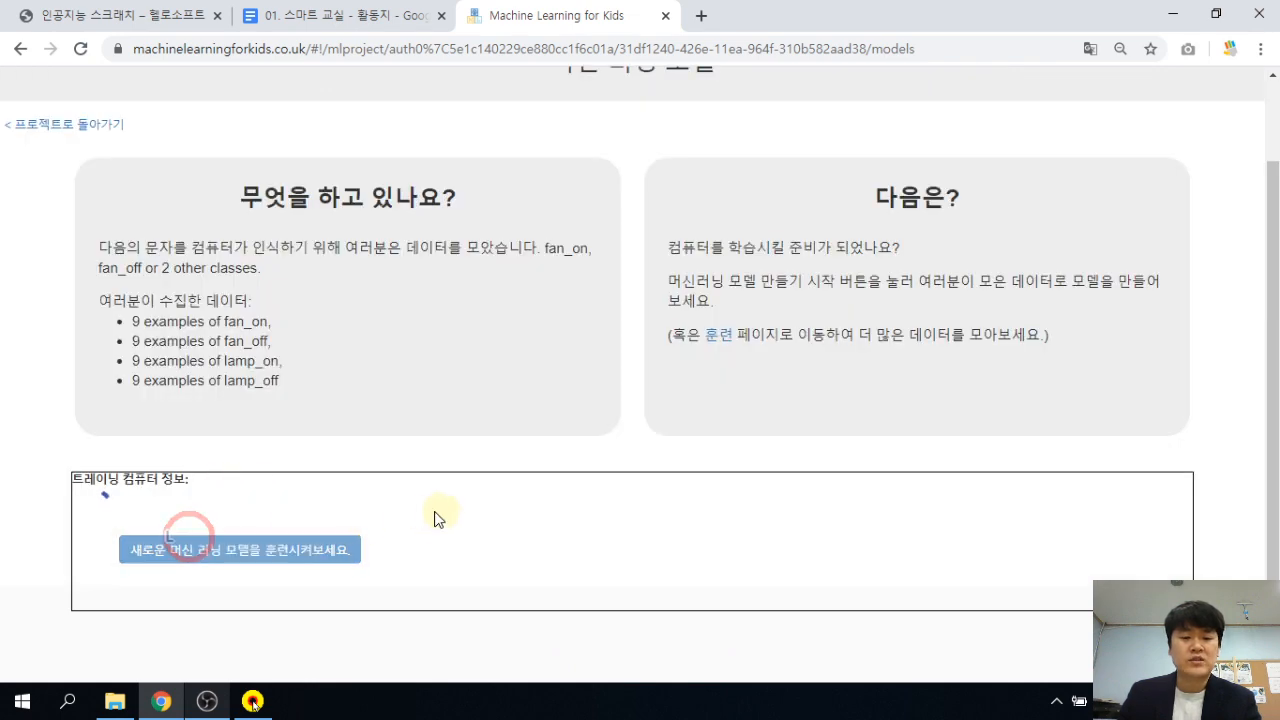
pyautogui.scroll(4, 434, 500)
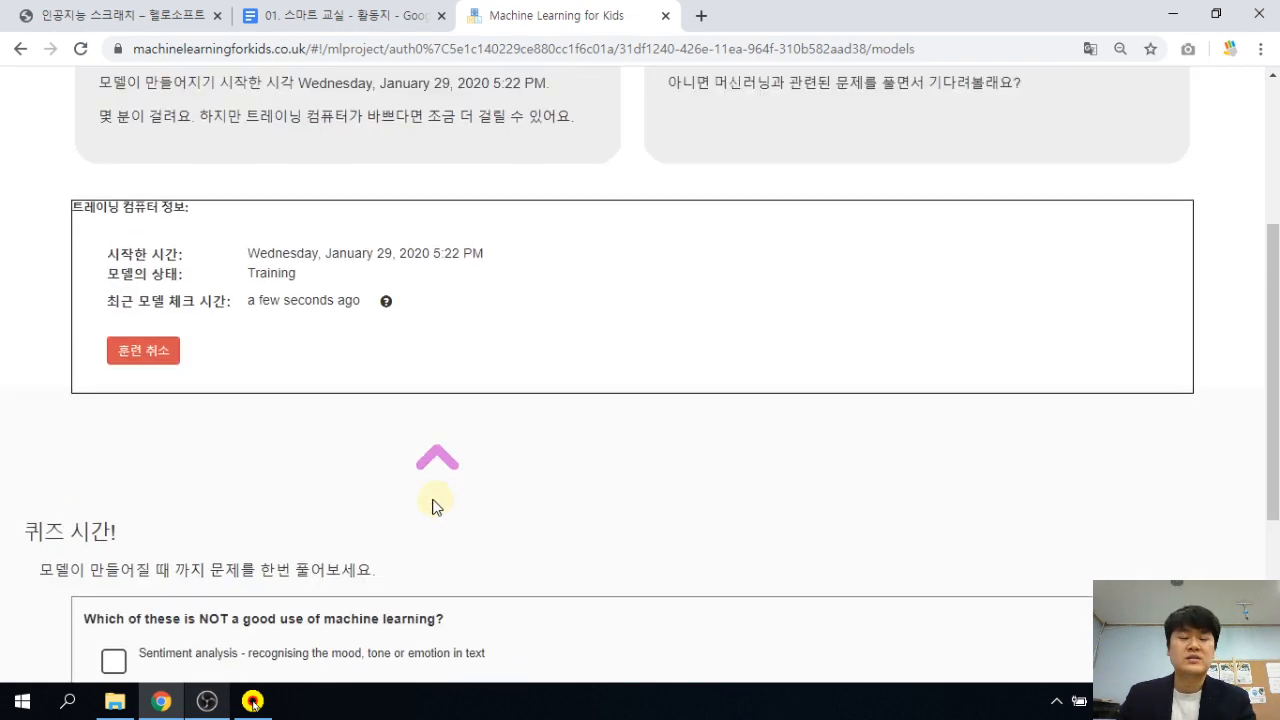